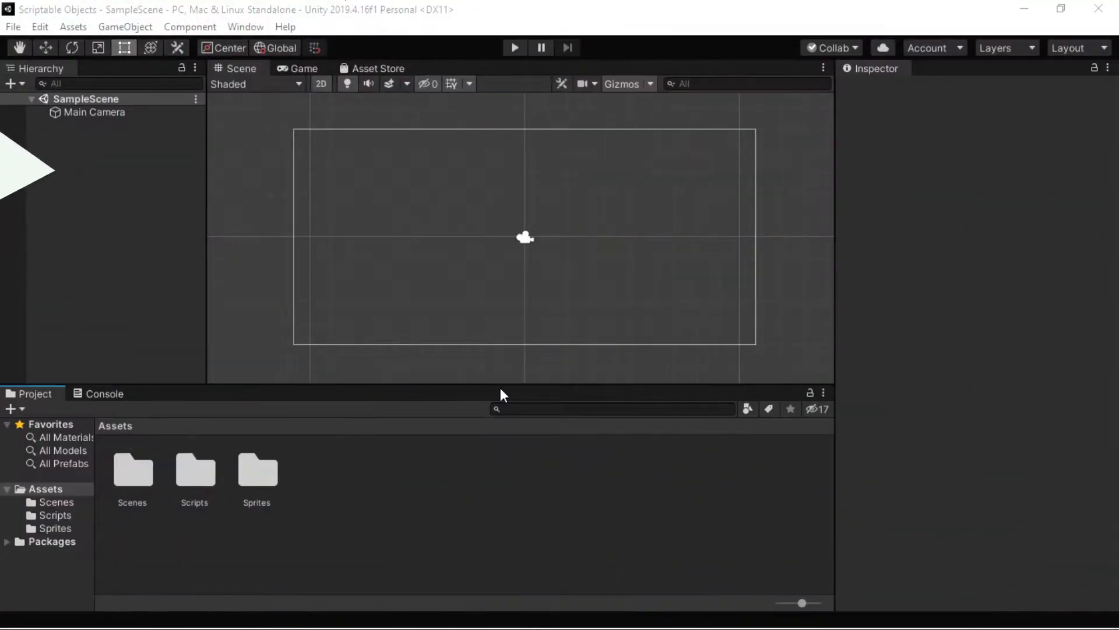
Place the White sprite in the scene and scale it to 0.3 by 0.3
double_click(267, 473)
left_click_drag(195, 469, 466, 226)
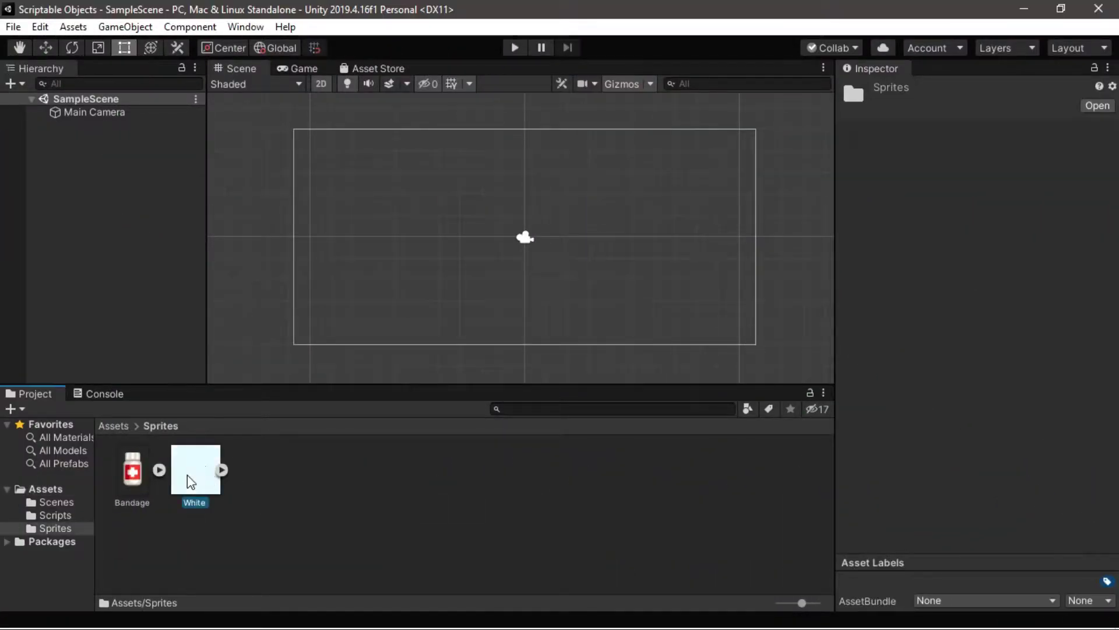
left_click(982, 188)
type("0")
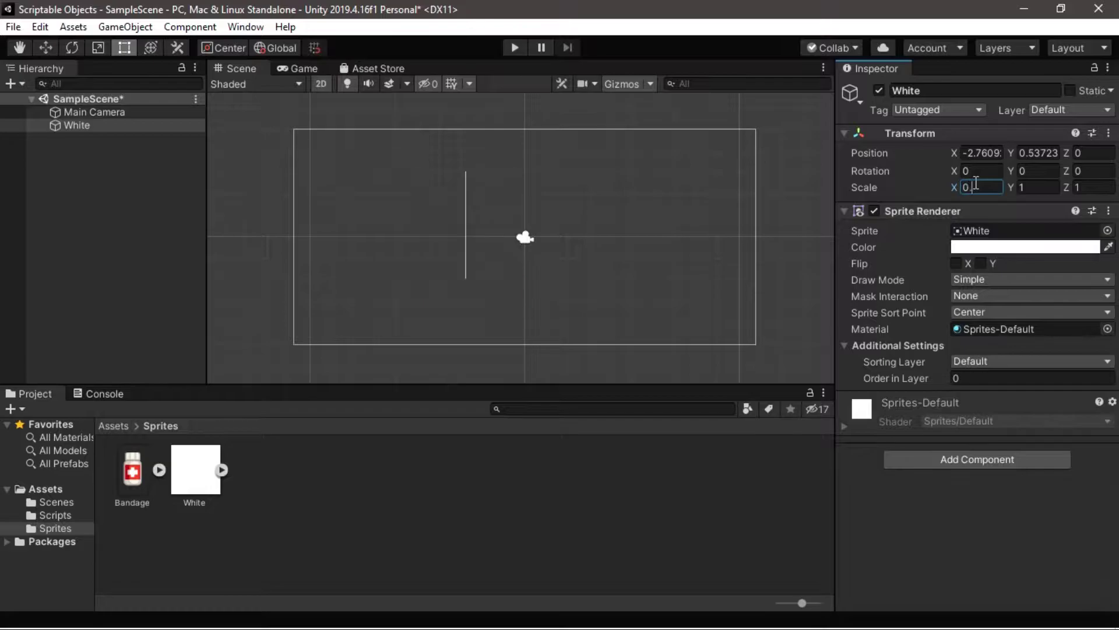
type(".30.3")
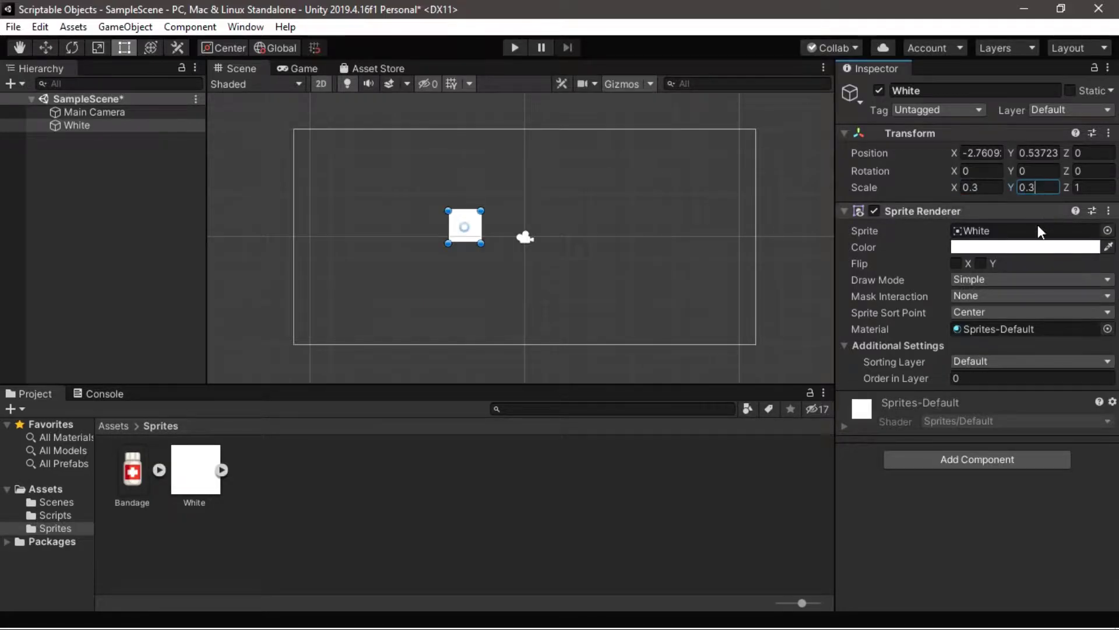
Attach the Player script from the Scripts folder to the white square
left_click(121, 425)
double_click(190, 466)
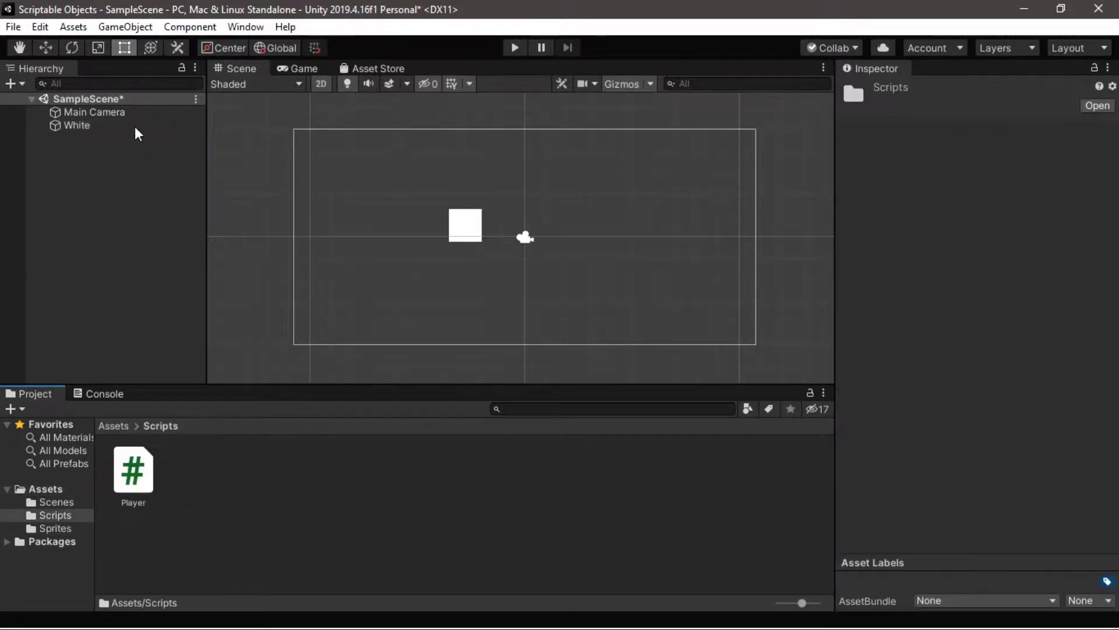
left_click(134, 126)
left_click_drag(315, 482, 898, 519)
scroll(945, 515, "down", 3)
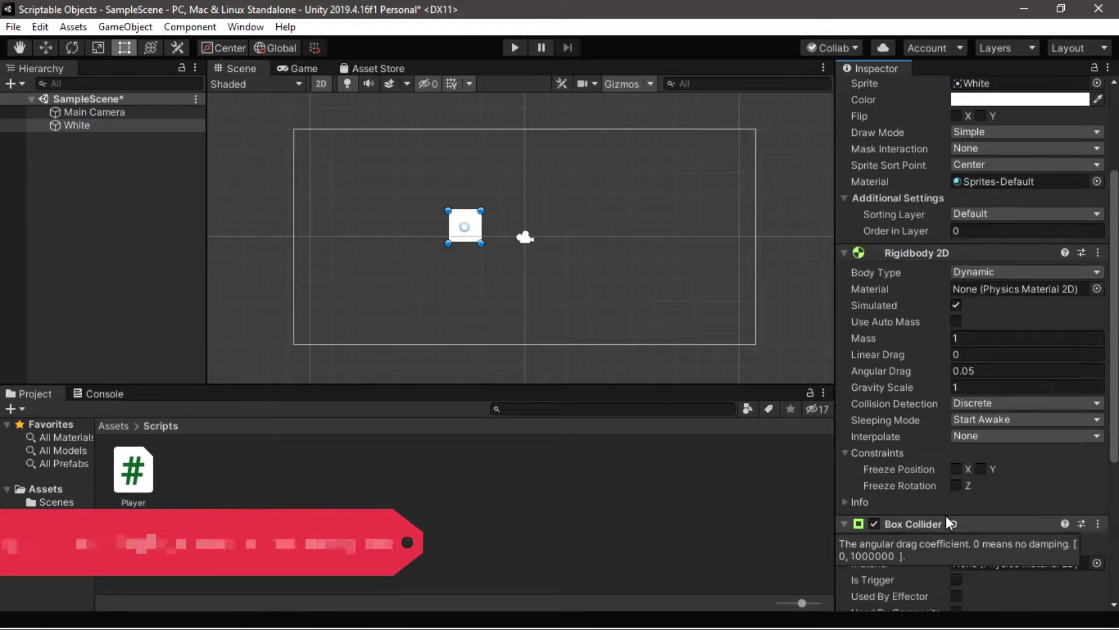
scroll(1047, 506, "down", 5)
Review the Player movement code, then set Speed to 5.73 and start Play mode
left_click(1099, 474)
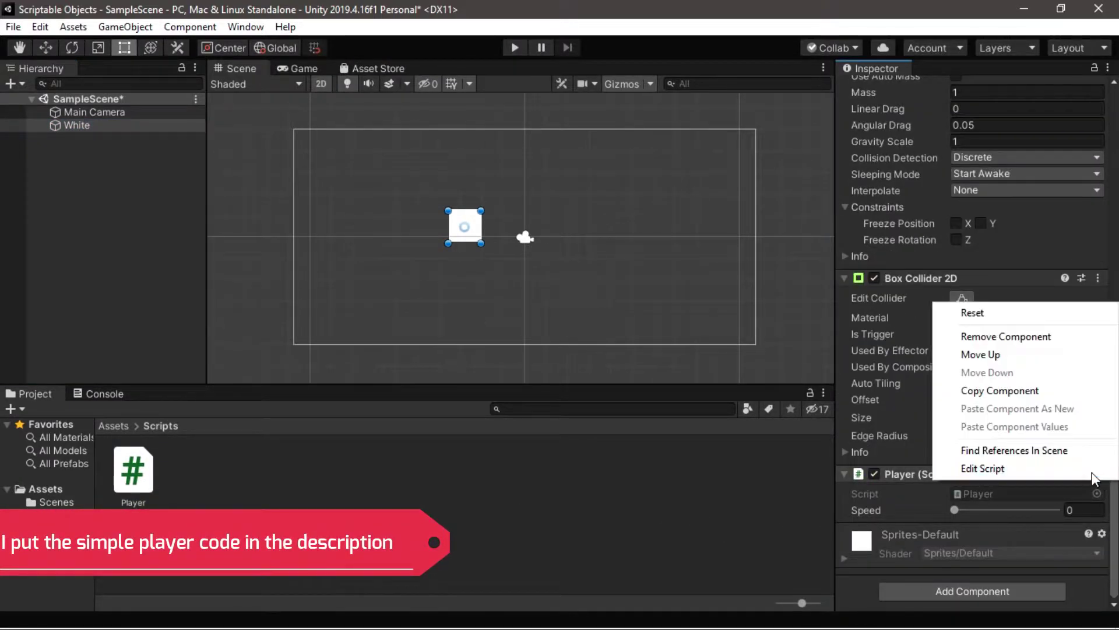
left_click(1060, 466)
left_click_drag(547, 457, 102, 146)
left_click(536, 338)
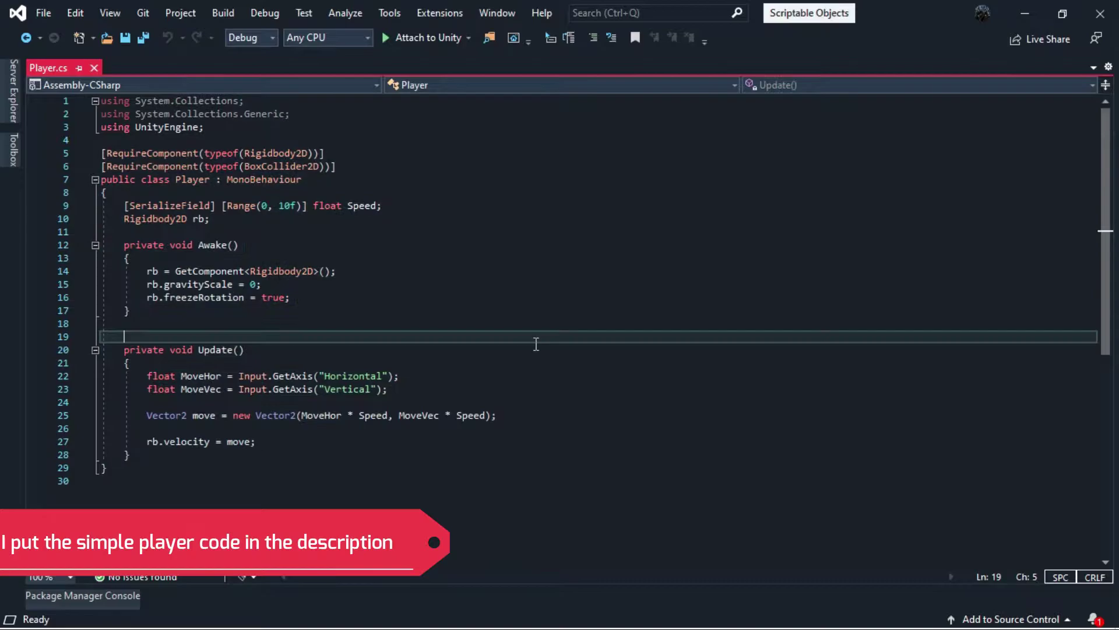
left_click(1025, 12)
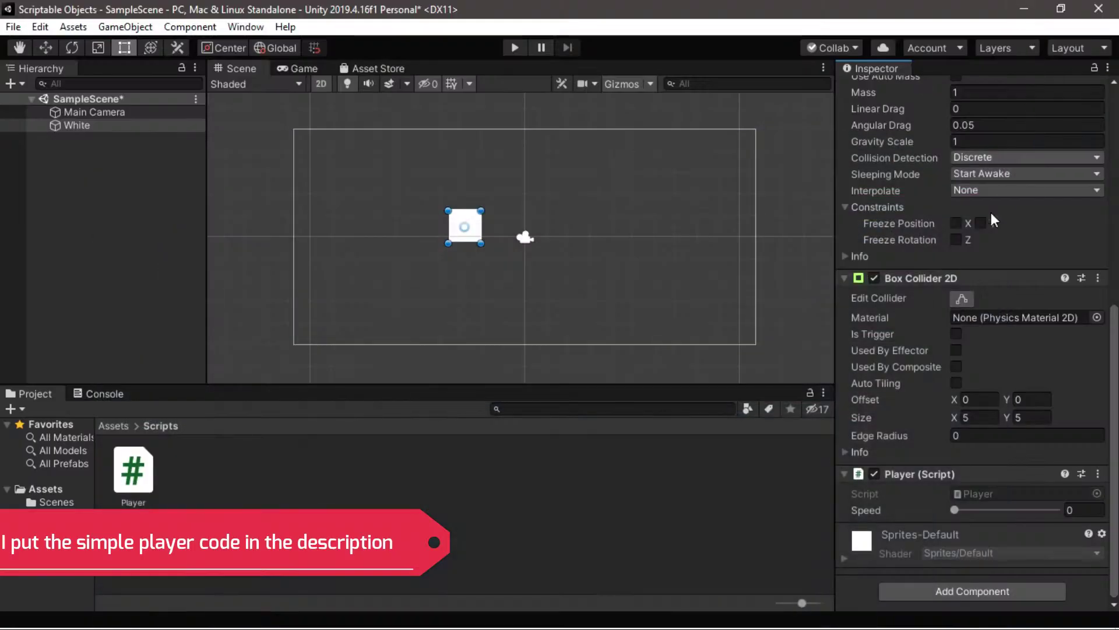
left_click_drag(998, 510, 1012, 510)
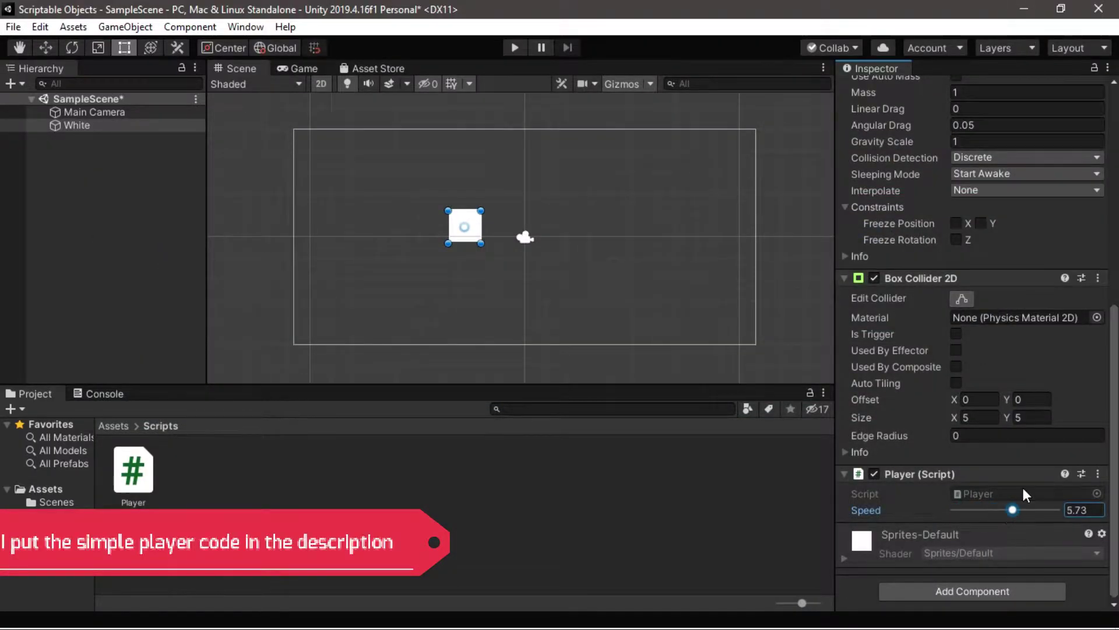
left_click(513, 47)
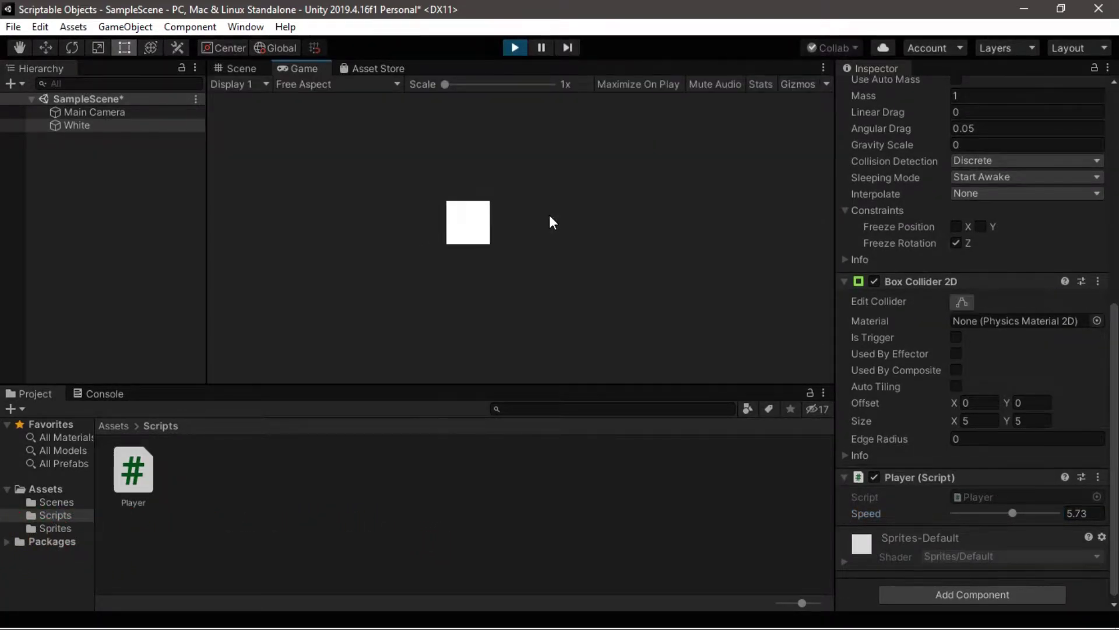
Move the player square around with the arrow keys, then stop the game
key("Right")
key("Up")
key("Right")
key("Down")
key("Left")
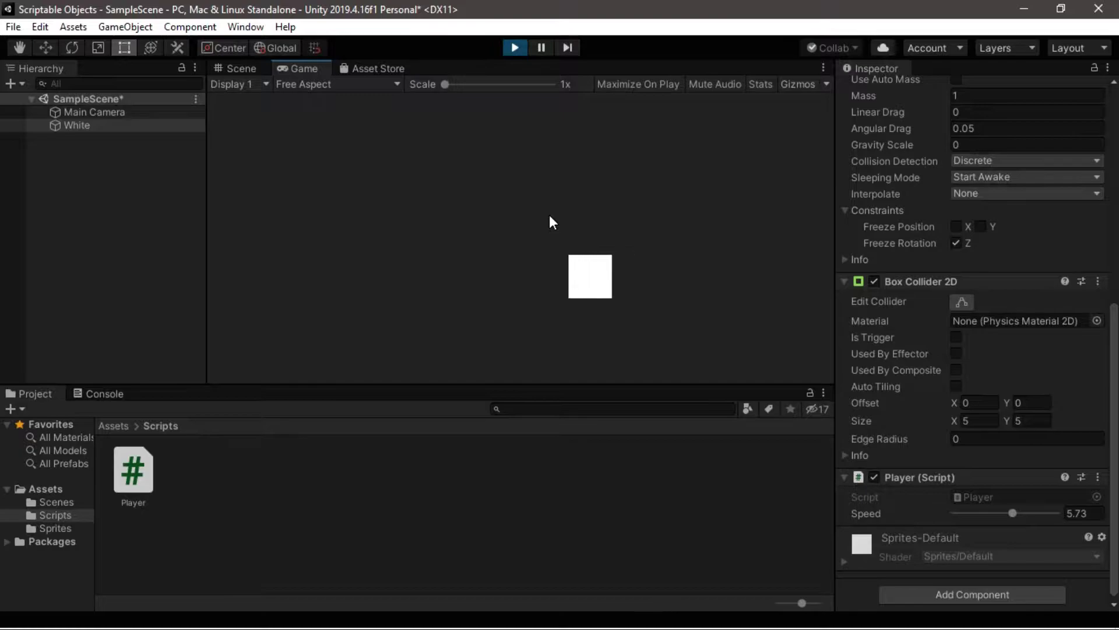
key("Up")
left_click(514, 47)
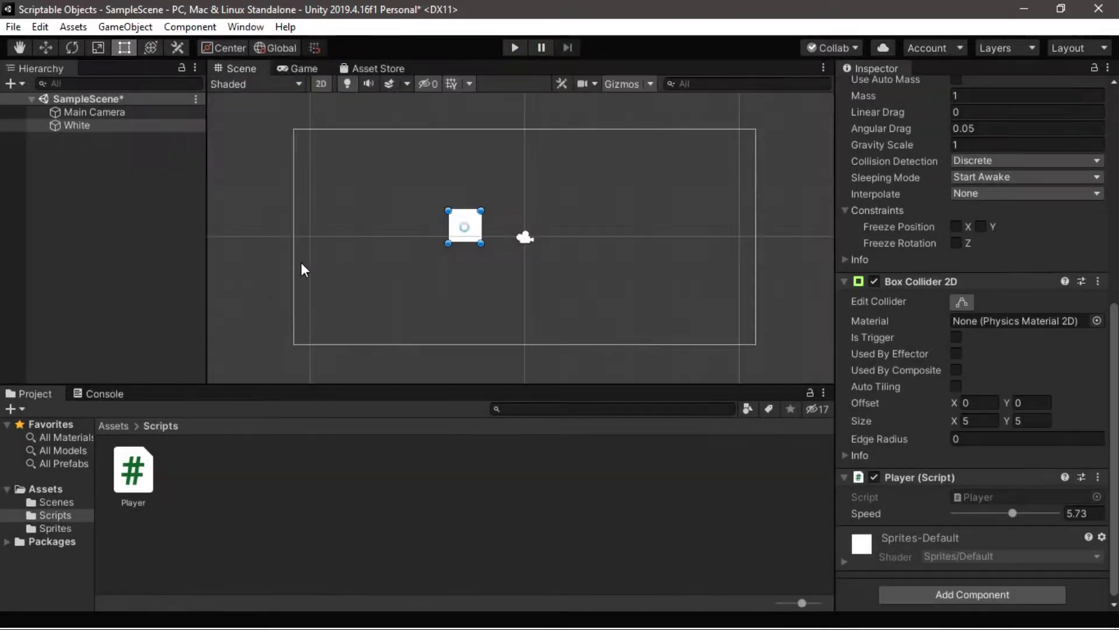
Create a new C# script named Item in the Scripts folder
left_click(117, 426)
double_click(205, 476)
right_click(220, 485)
mouse_move(292, 78)
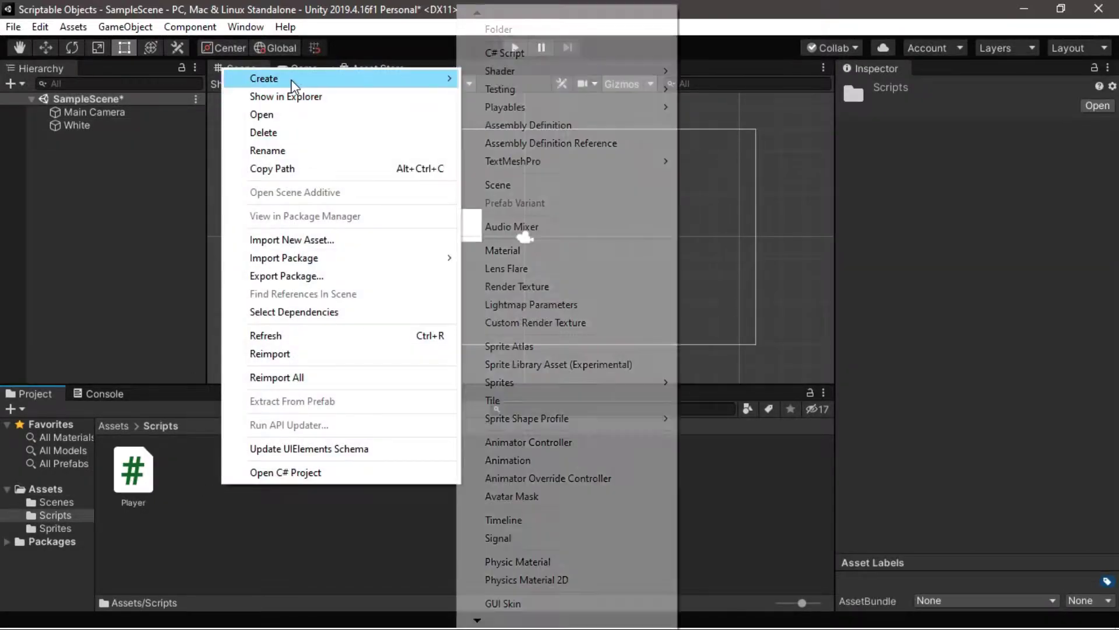
left_click(555, 59)
type("Item")
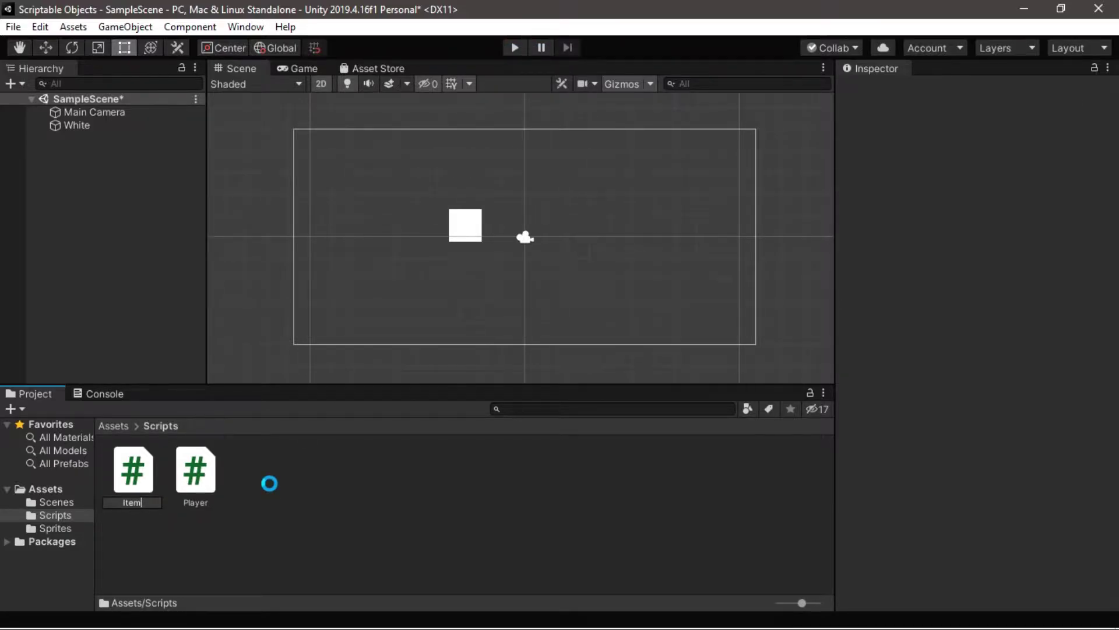
key("Return")
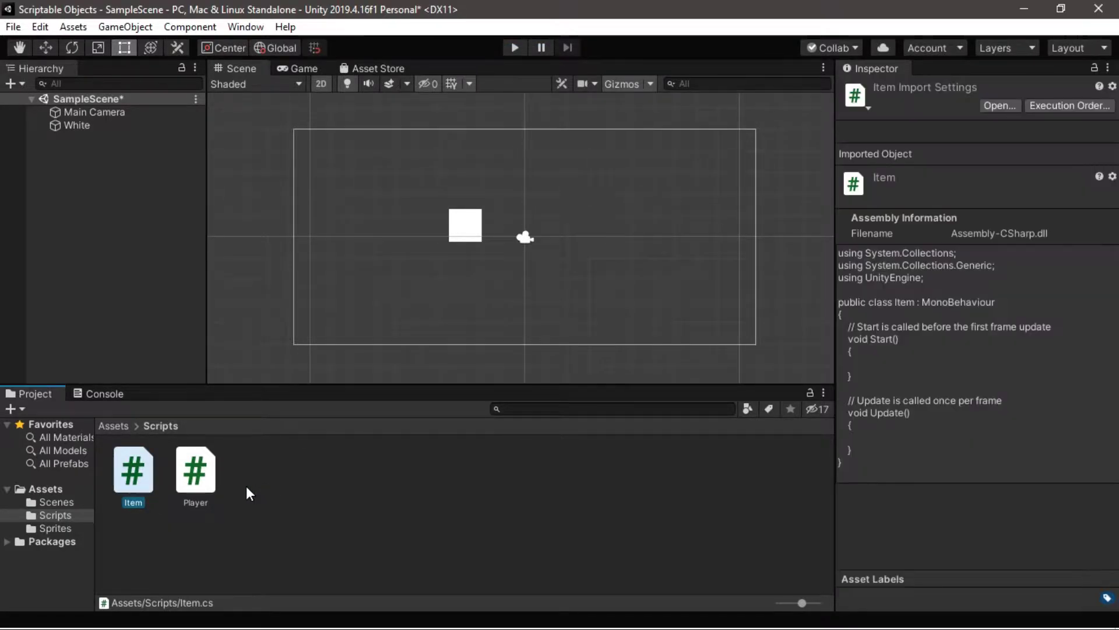
Open Item.cs, delete Start and Update, and change the base class from MonoBehaviour to ScriptableObject
double_click(145, 474)
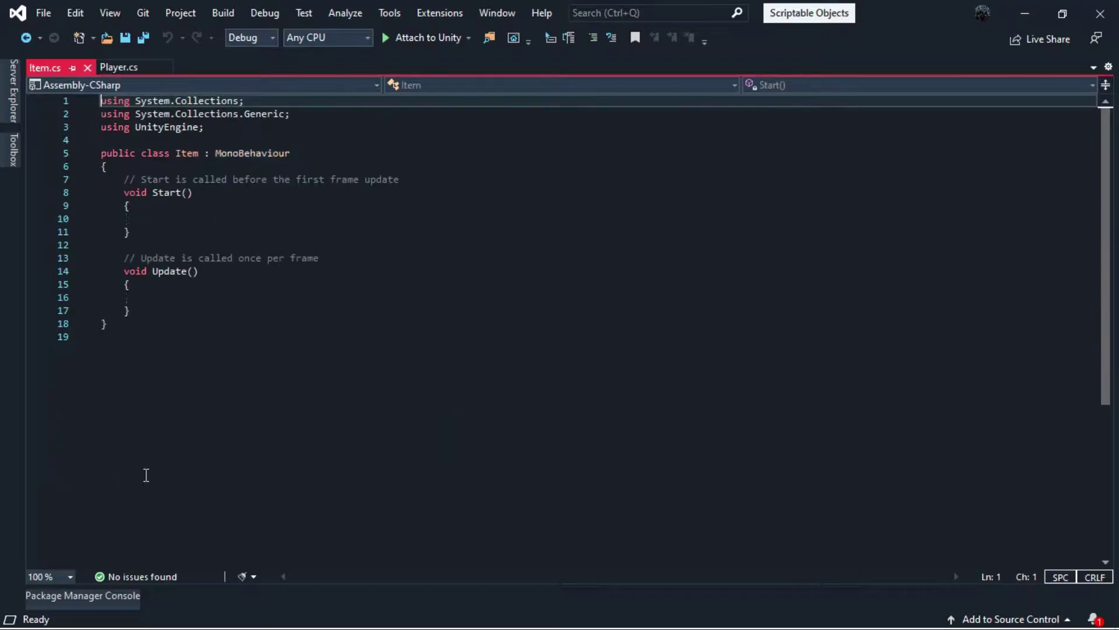
left_click(125, 177, "shift")
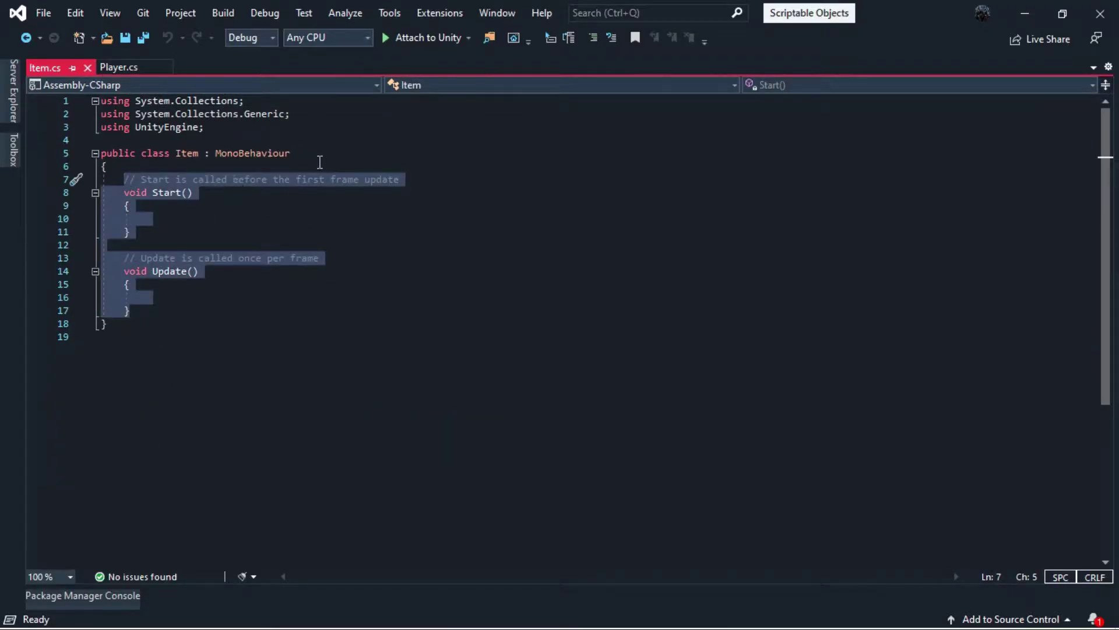
key("BackSpace")
double_click(259, 154)
type("Scr")
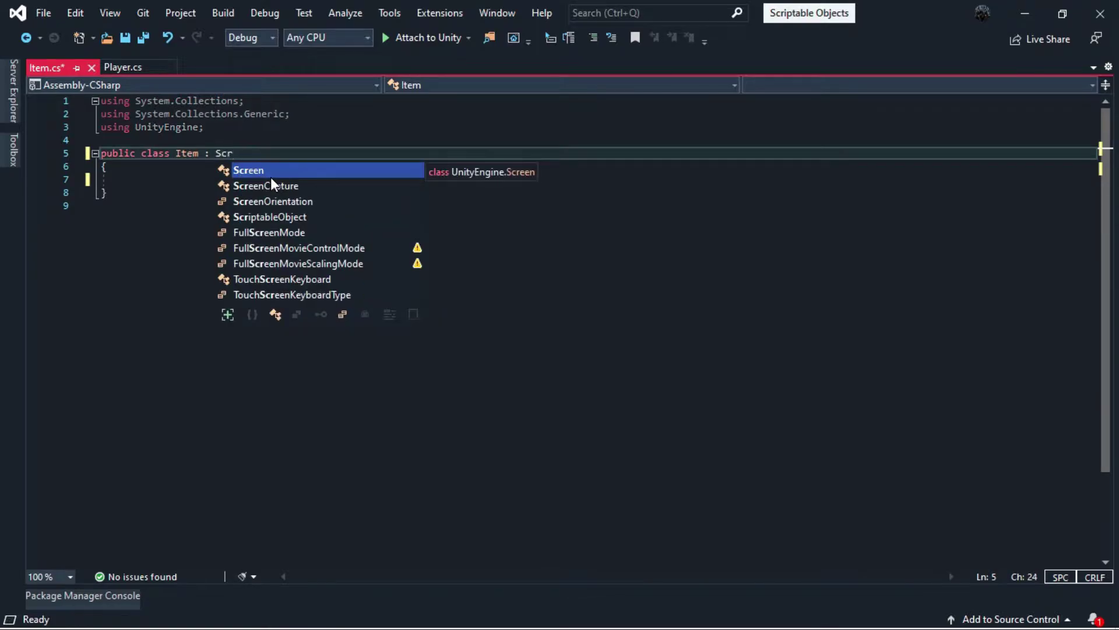
type("i")
key("Tab")
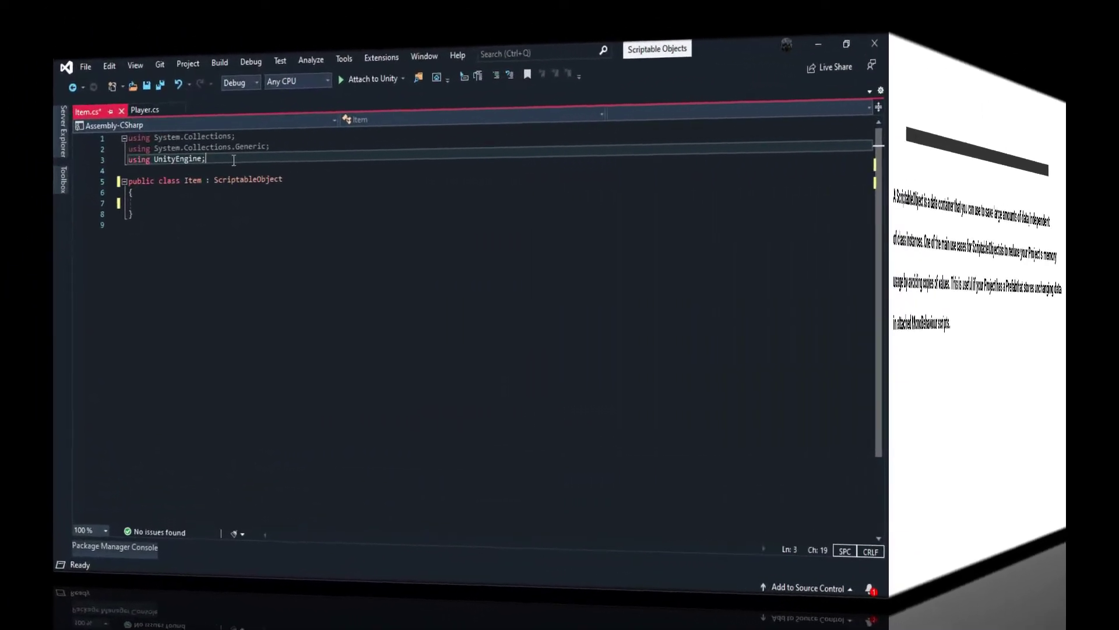
key("Return")
Add a CreateAssetMenu attribute with fileName and menuName parameters above the Item class
key("Down")
type("[")
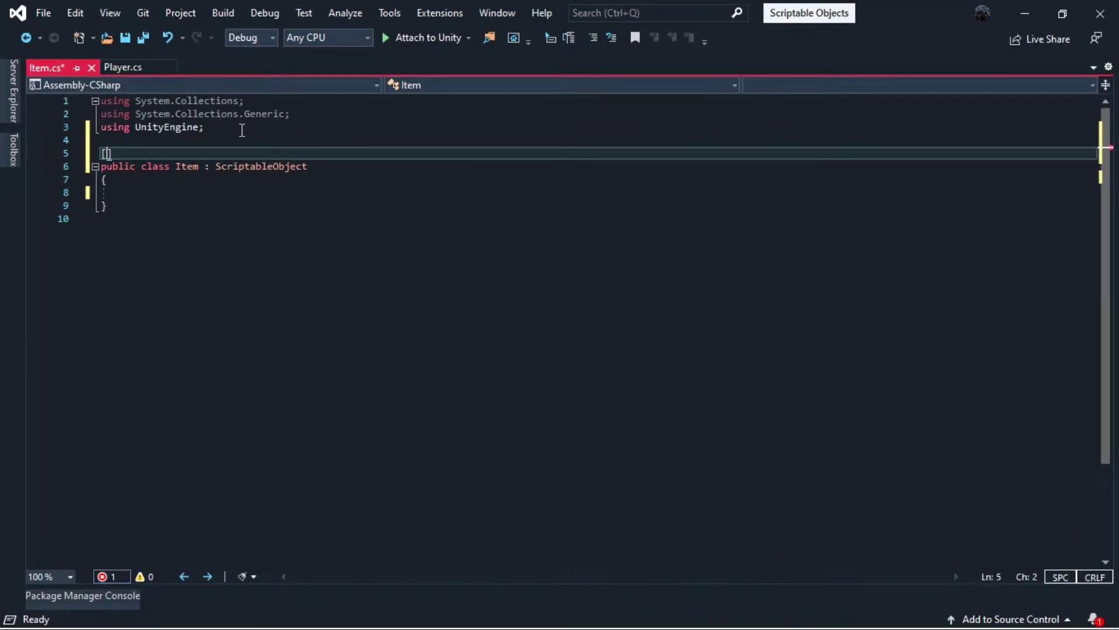
type("Create")
key("Tab")
type("(f")
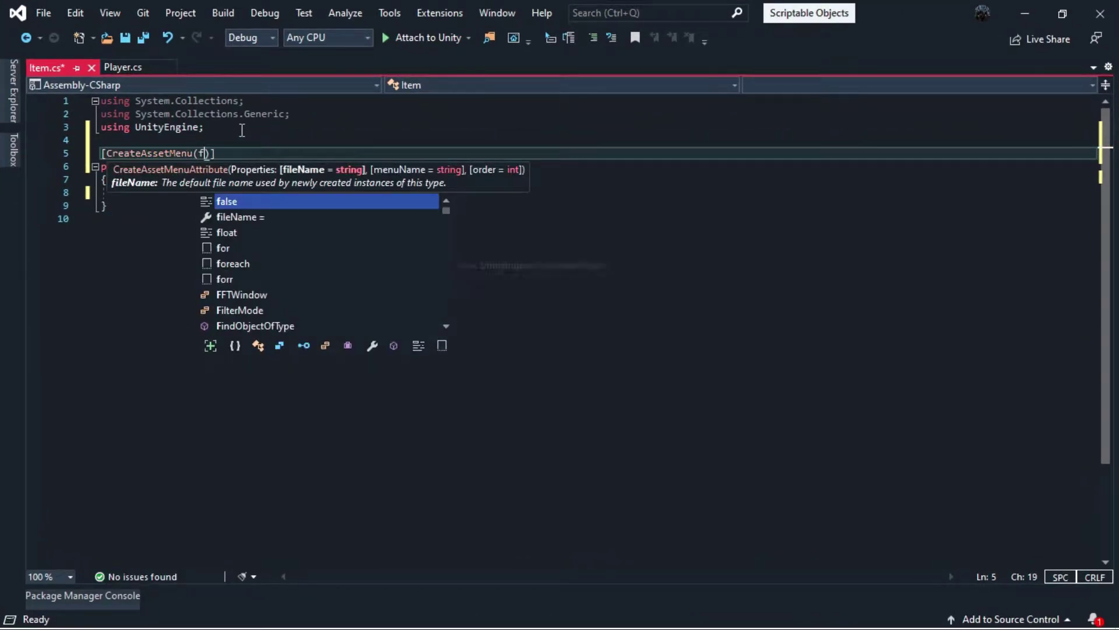
type("ileName =")
key("Tab")
type("\"ne")
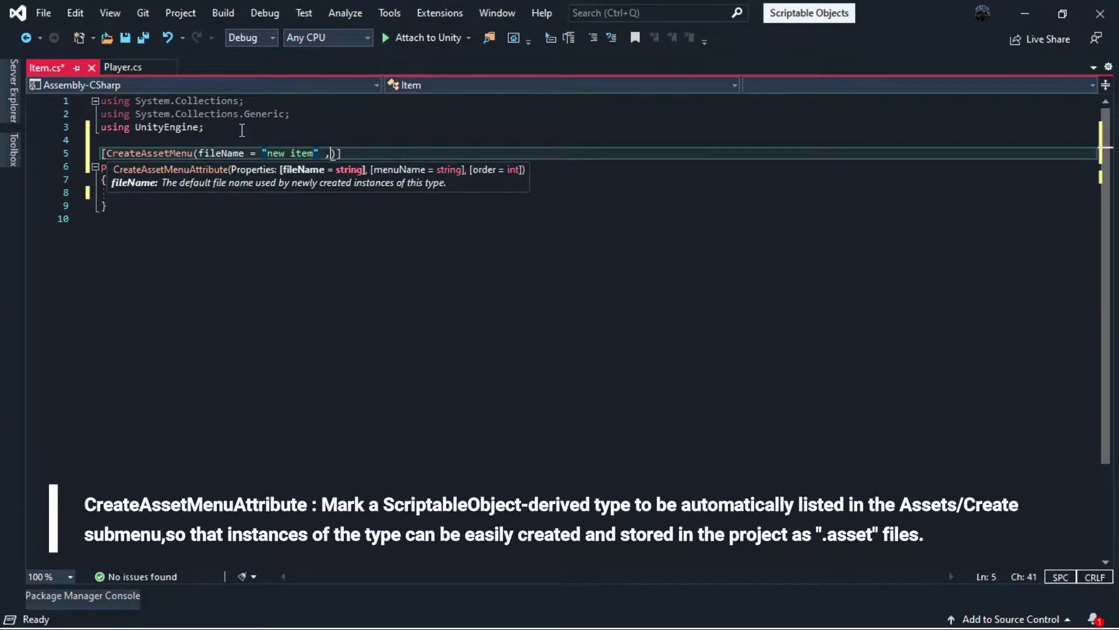
type(" men")
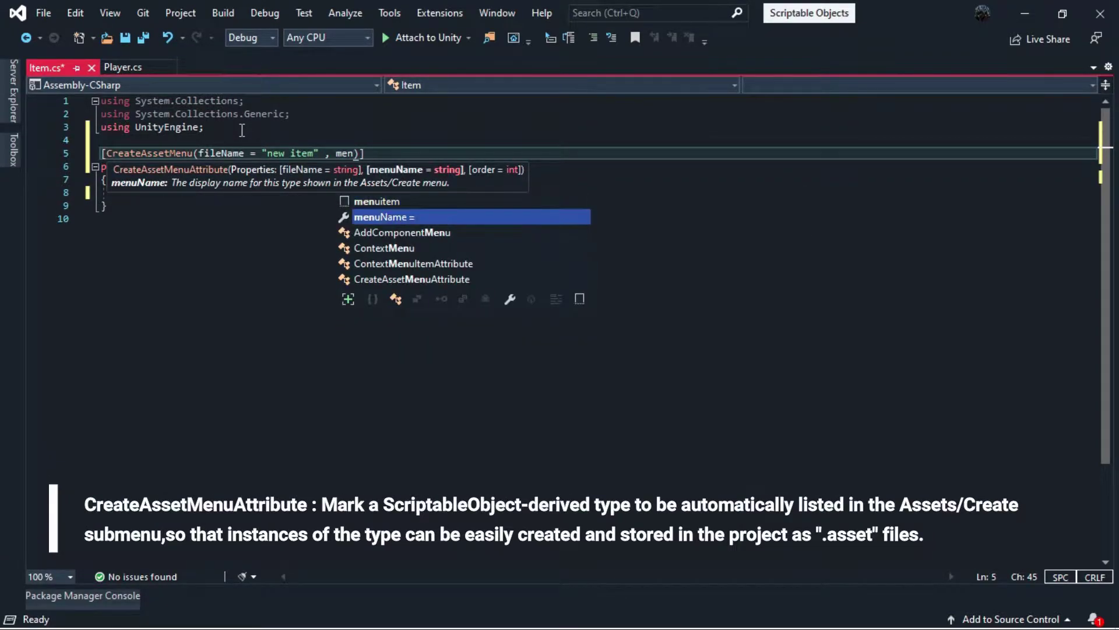
key("Tab")
type("\"")
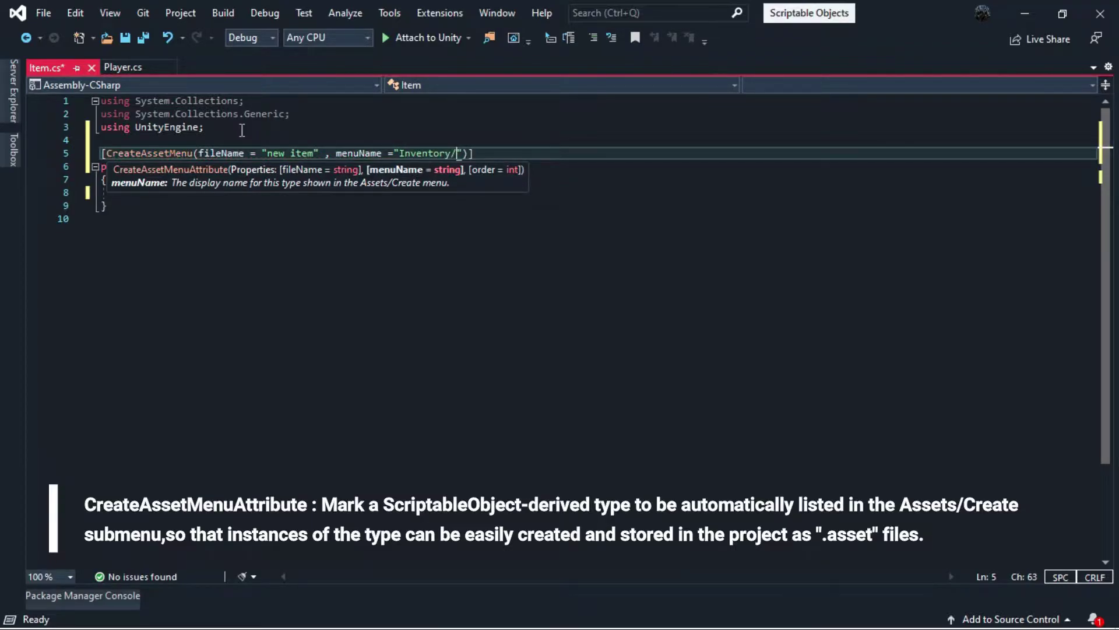
type(")")
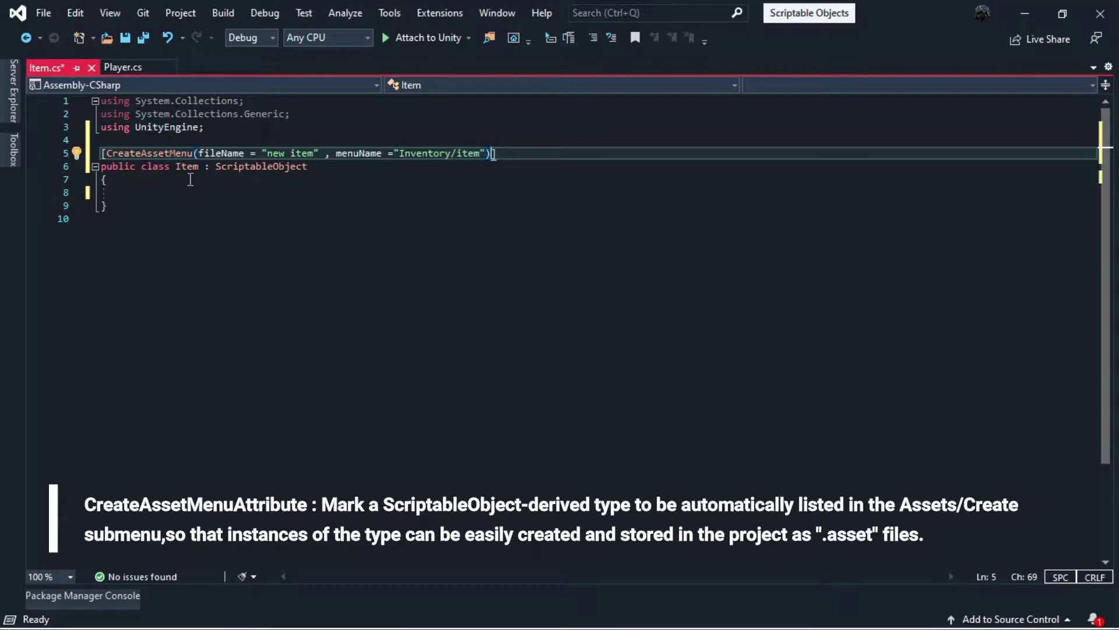
Add fields: public string Name = "name" and public Sprite Icon = null
left_click(160, 193)
type("new")
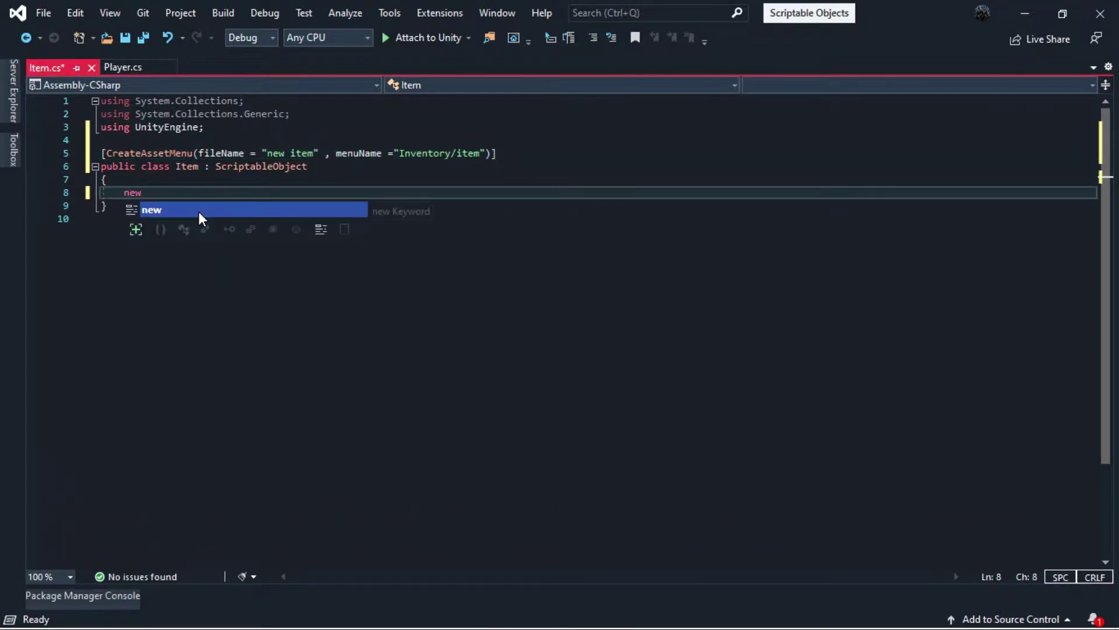
type(" public strin")
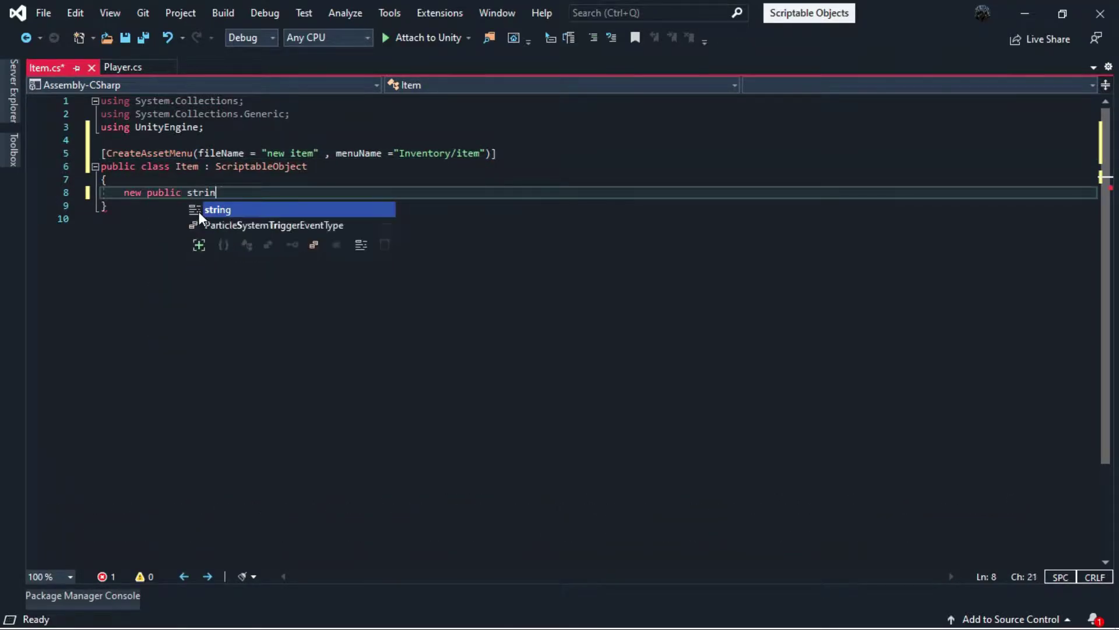
type("g N")
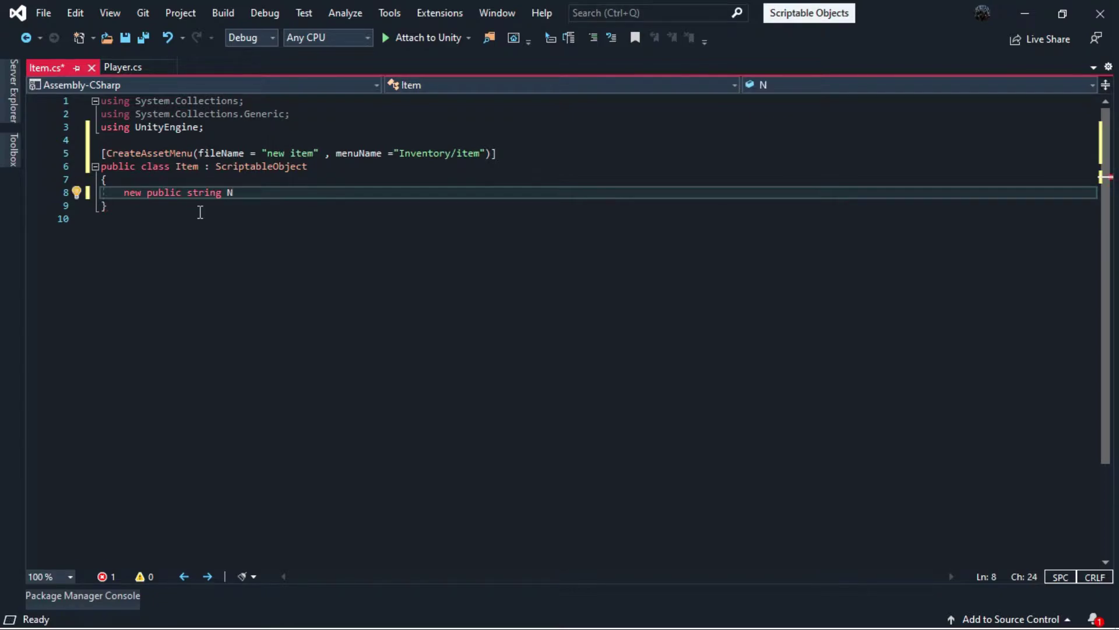
type("ame = \"name\"")
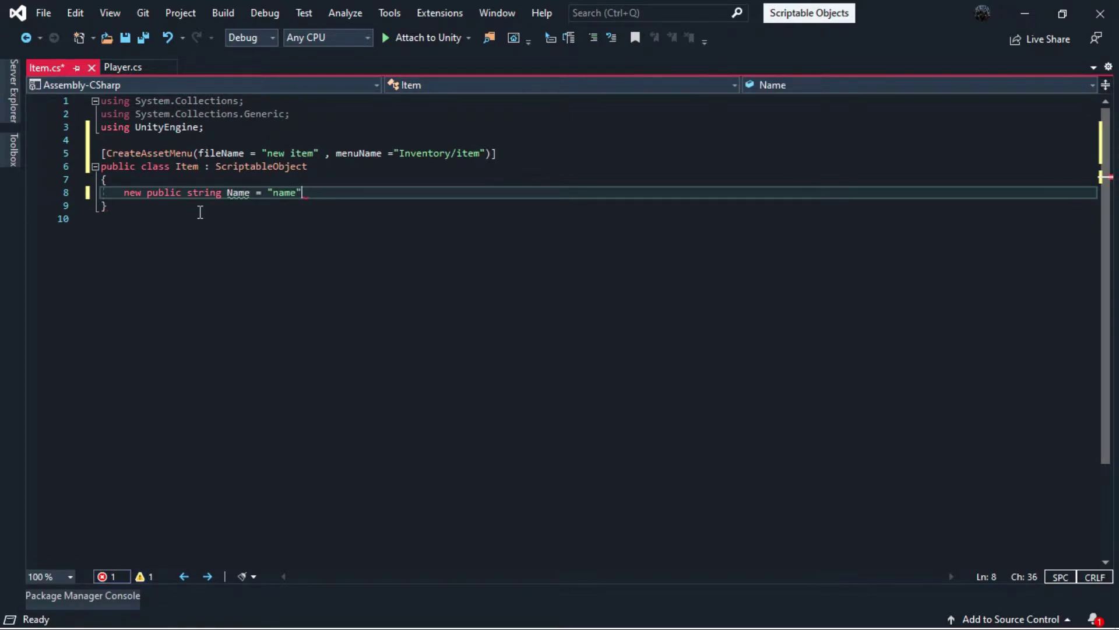
type(";")
key("Return")
type("pu")
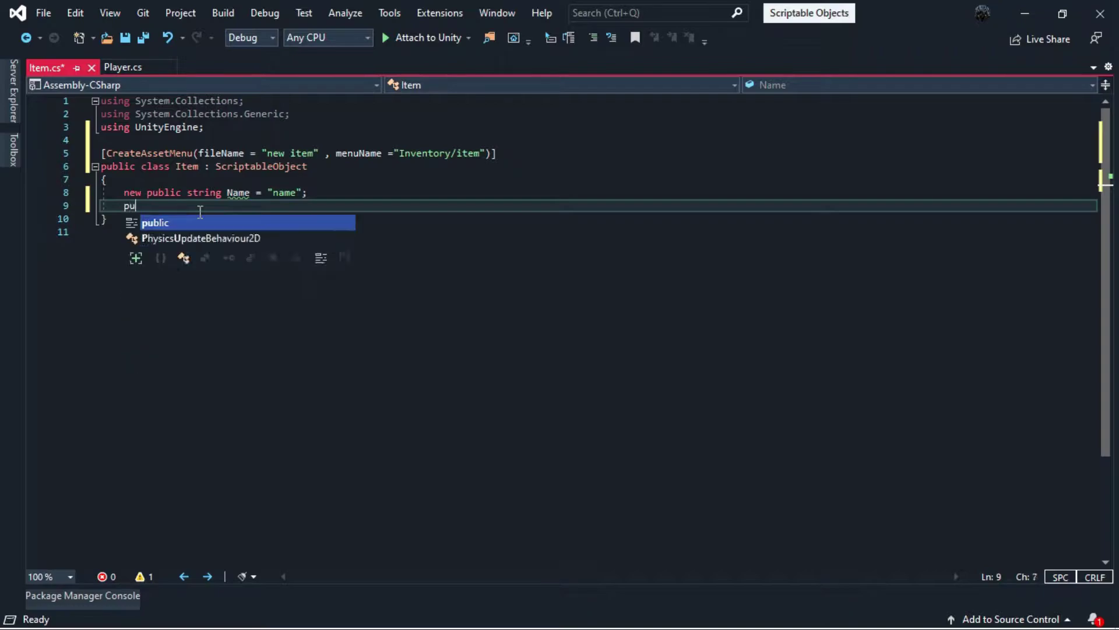
type("blic Sprite ")
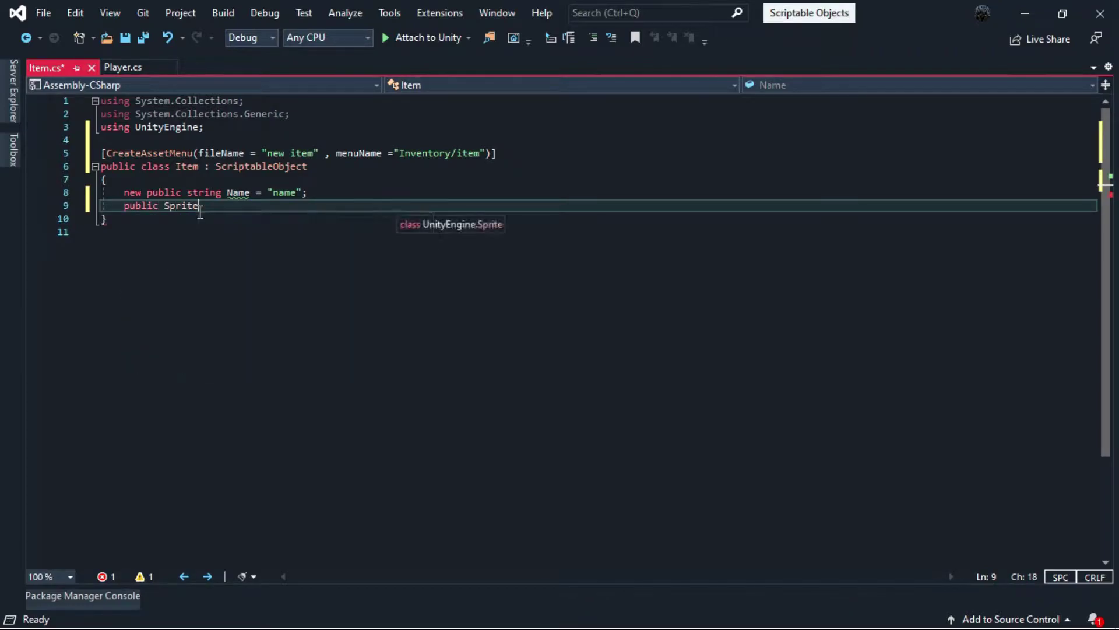
type("Icon = ")
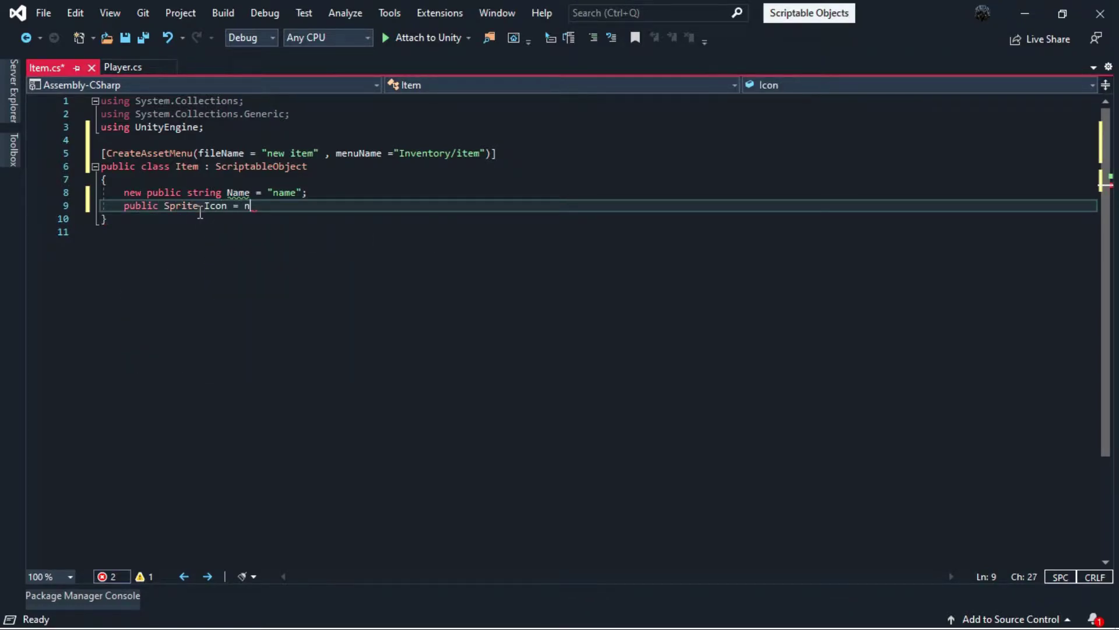
type("null;")
key("Return")
key("Return")
Add an empty public virtual Use() method and save Item.cs
type("pu")
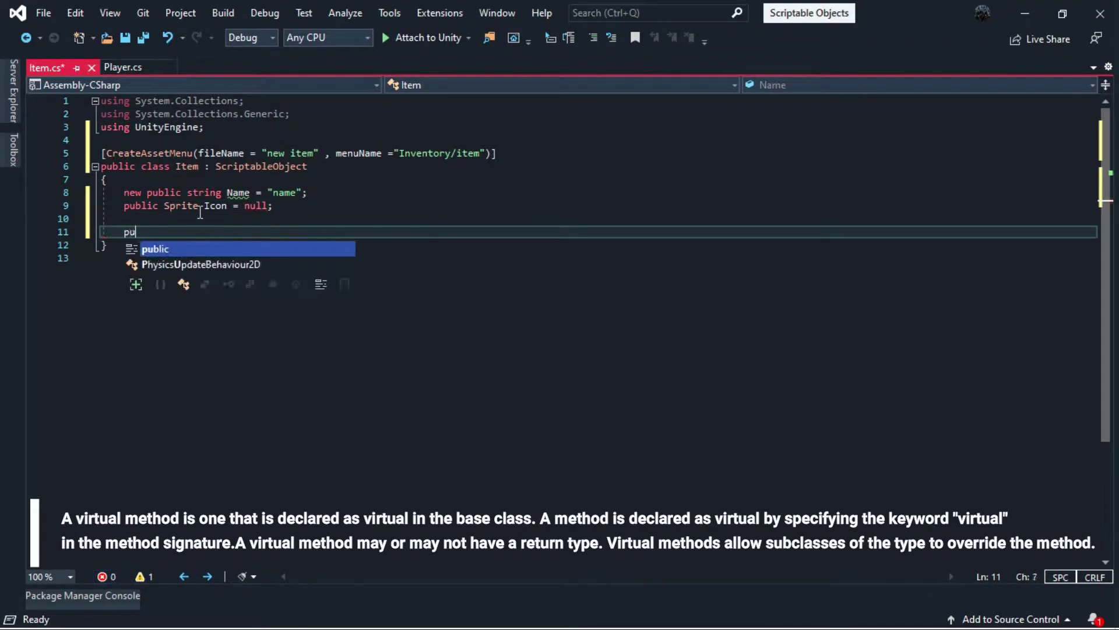
type("blic virtual void")
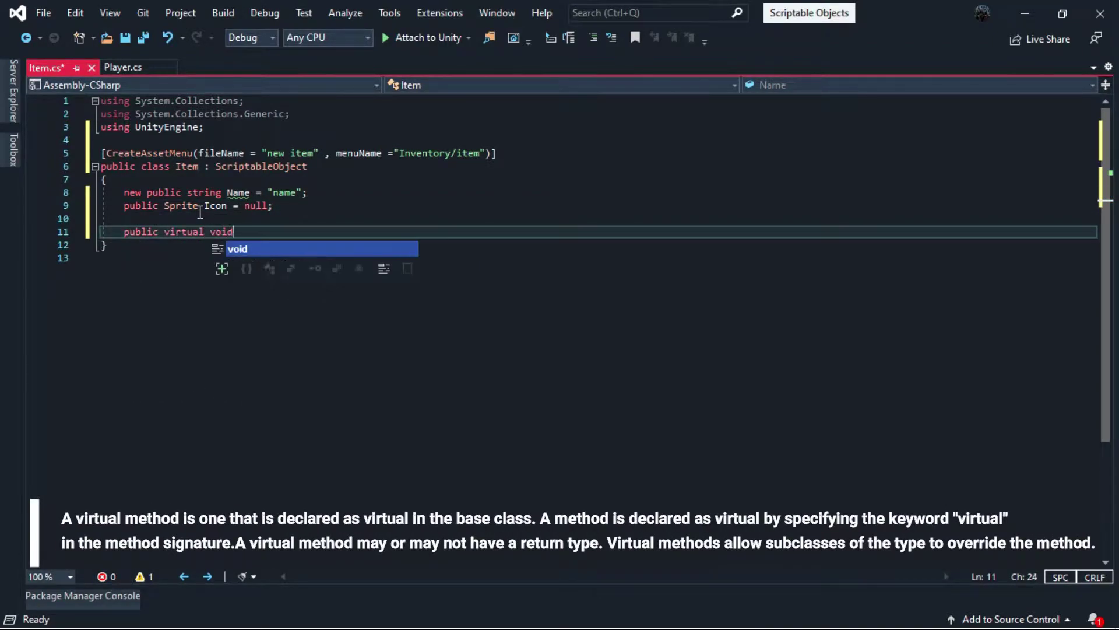
type(" U")
key("Return")
type("{")
key("Return")
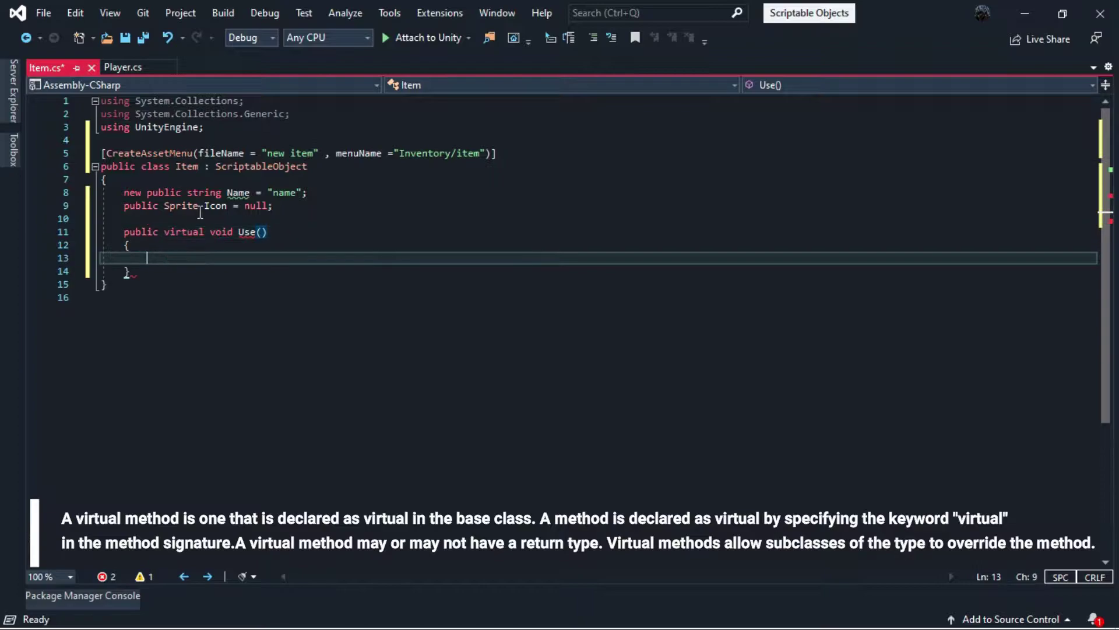
key("ctrl+s")
left_click(280, 299)
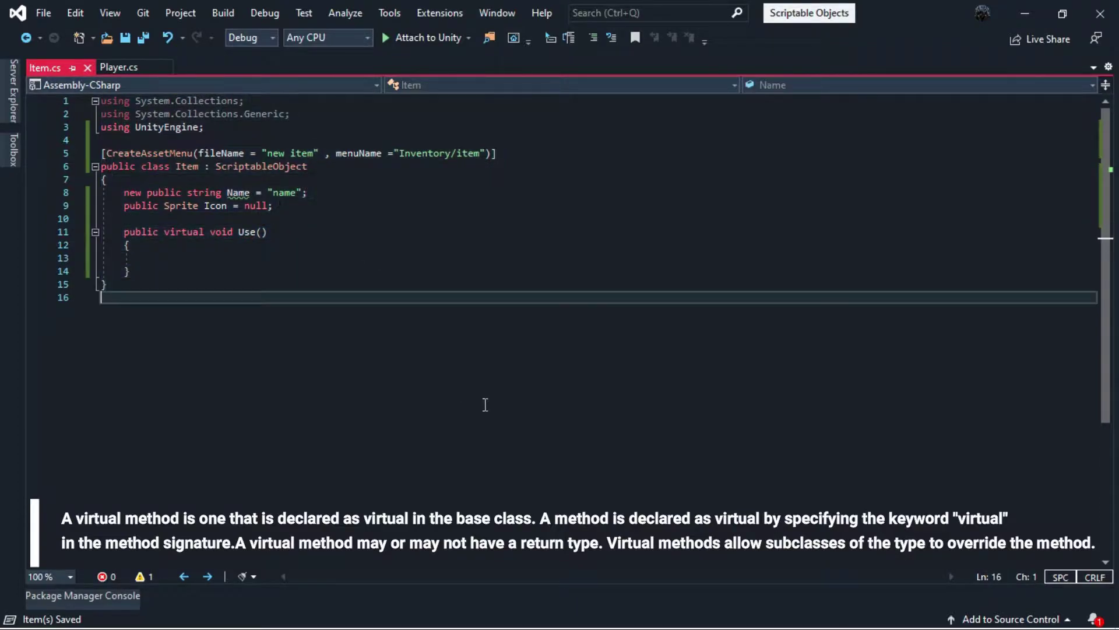
Create a new folder named Item under Assets
left_click(1029, 14)
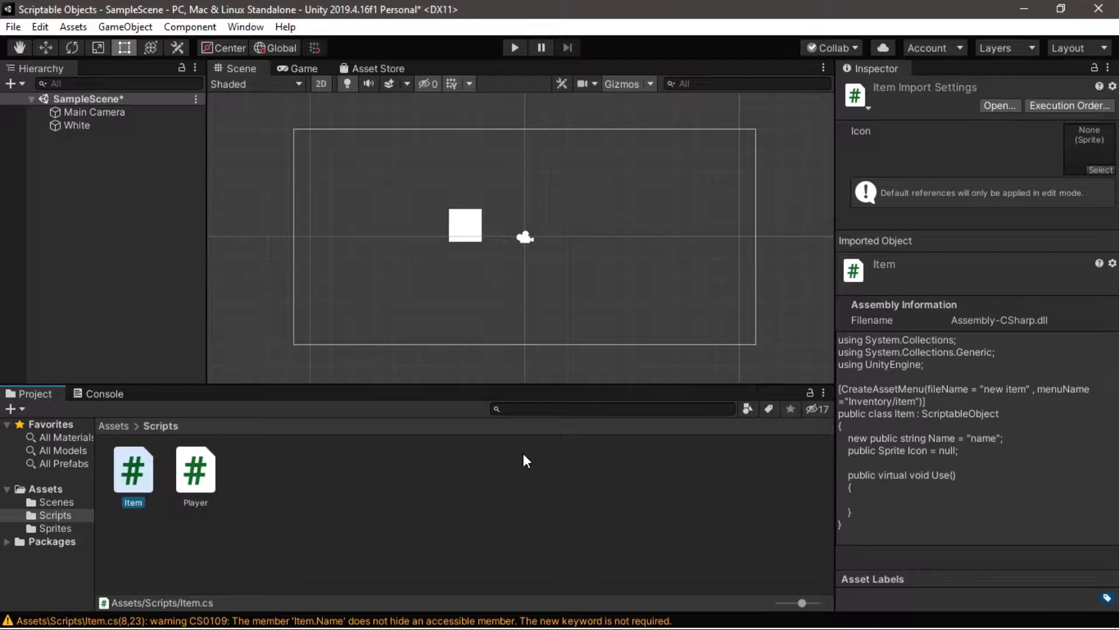
left_click(113, 427)
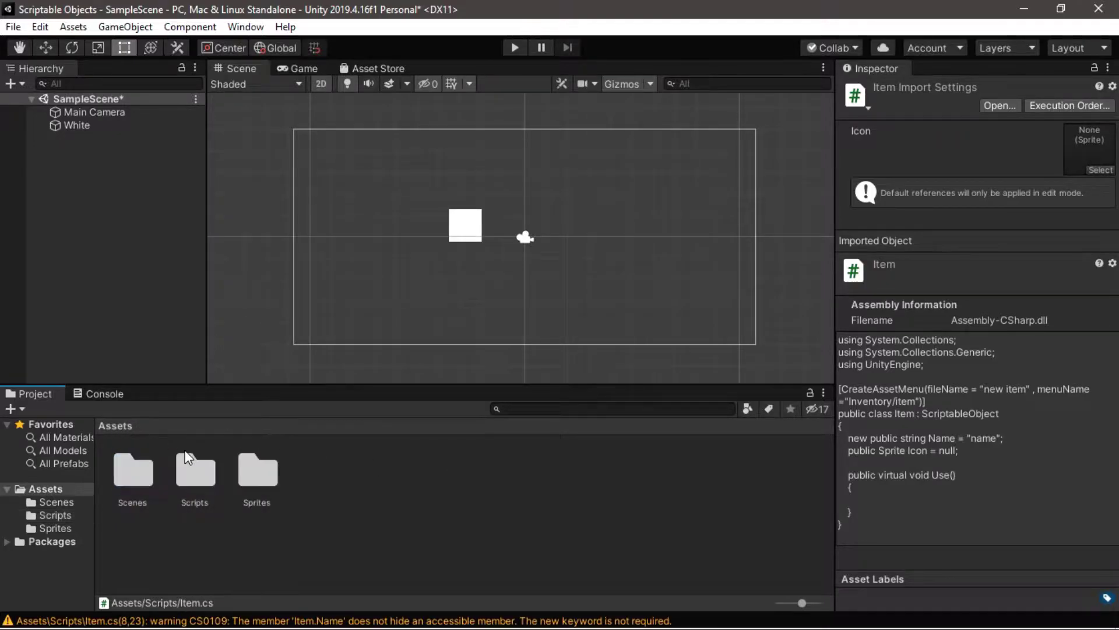
right_click(348, 487)
mouse_move(402, 84)
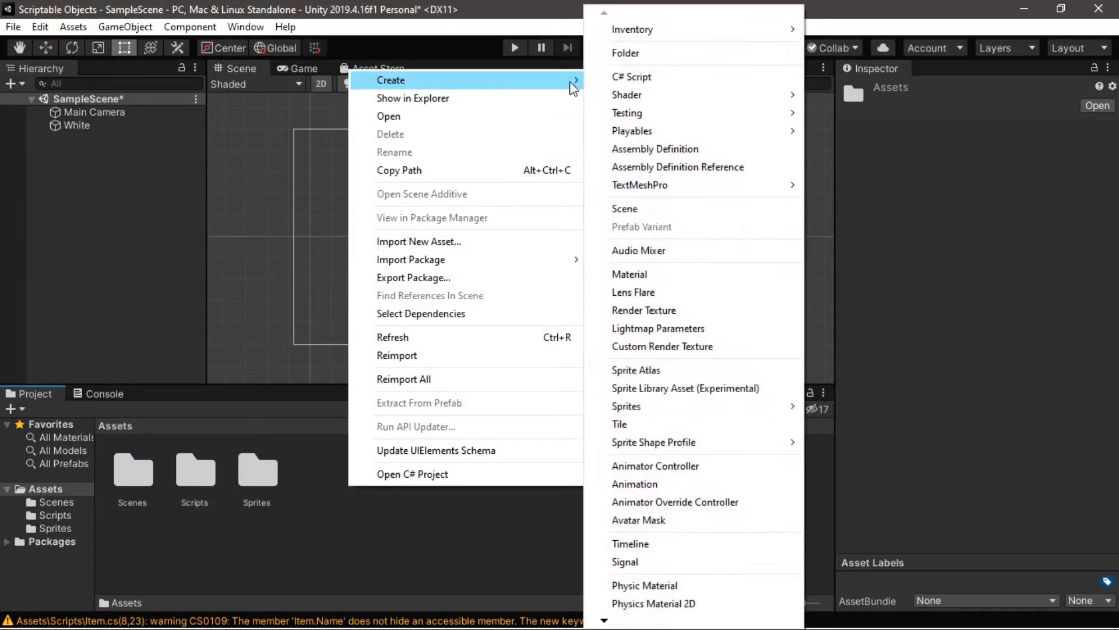
left_click(655, 52)
type("Item")
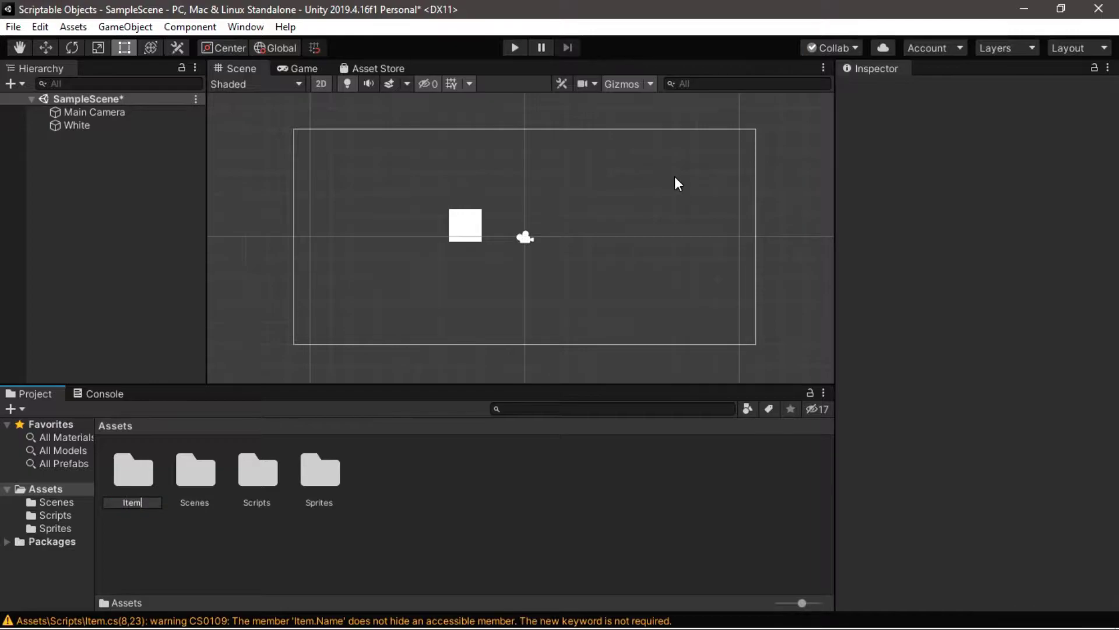
Inside the Item folder, create an Inventory > item asset named Item
double_click(140, 488)
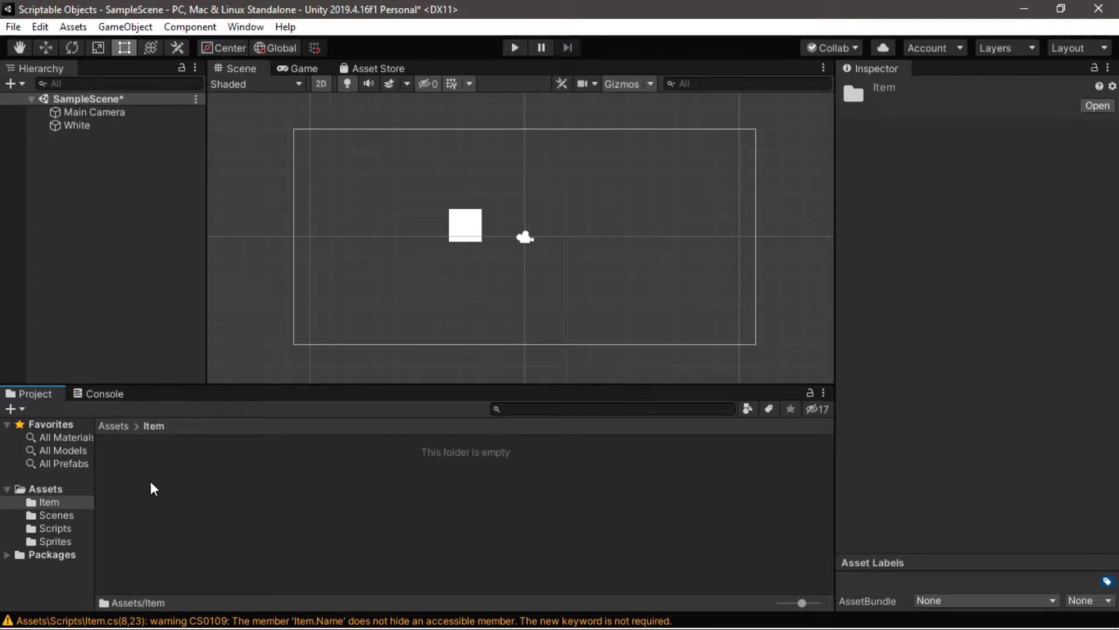
right_click(151, 482)
mouse_move(279, 77)
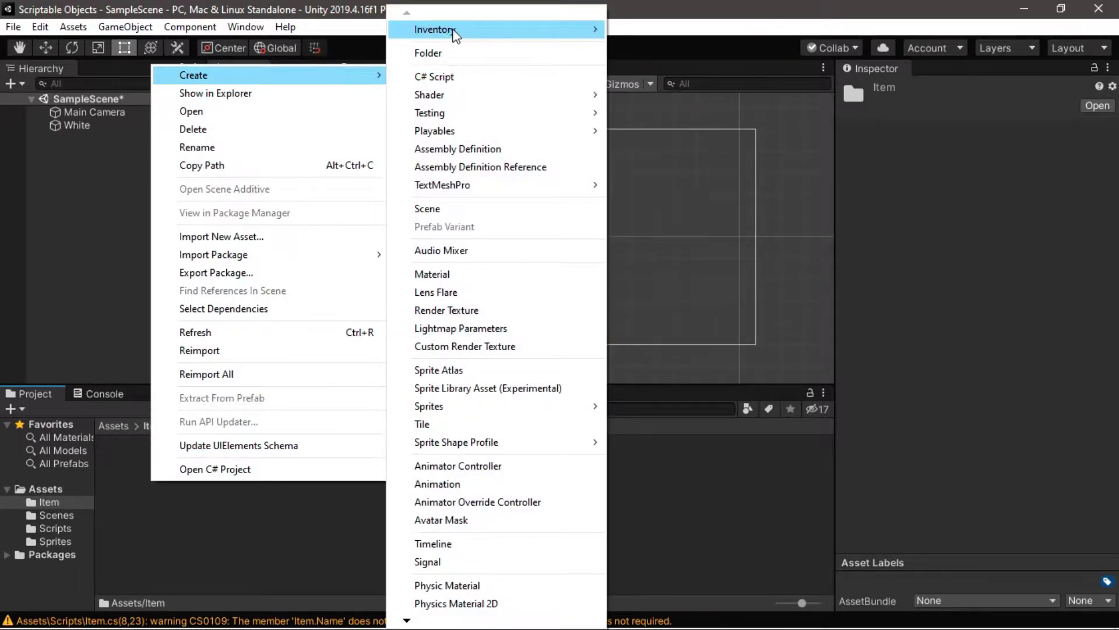
mouse_move(437, 36)
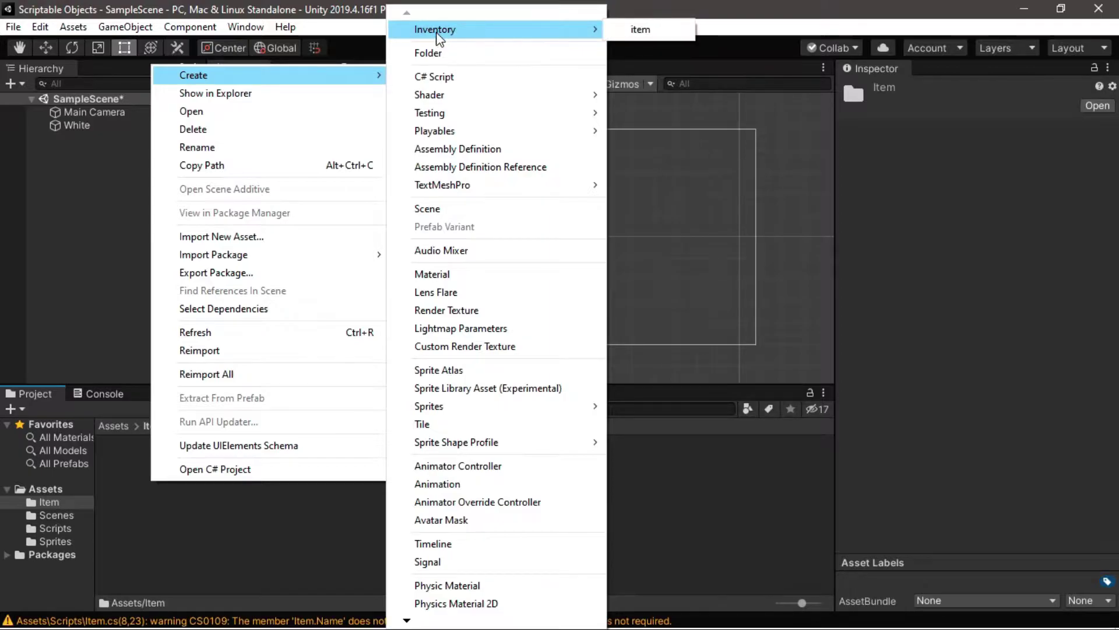
left_click(641, 29)
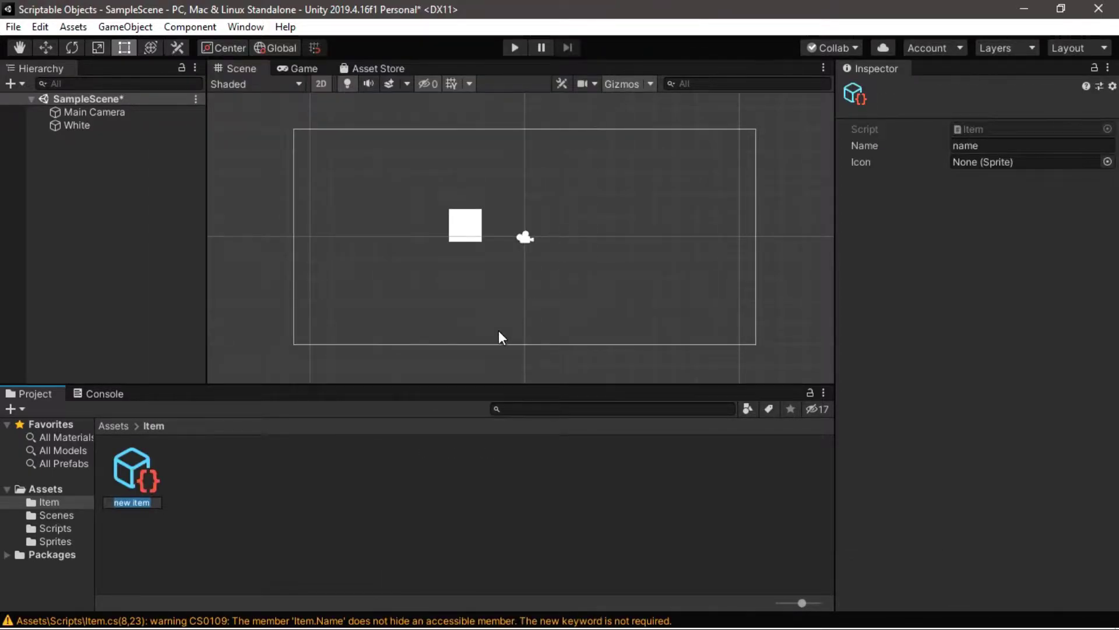
type("Item")
key("Return")
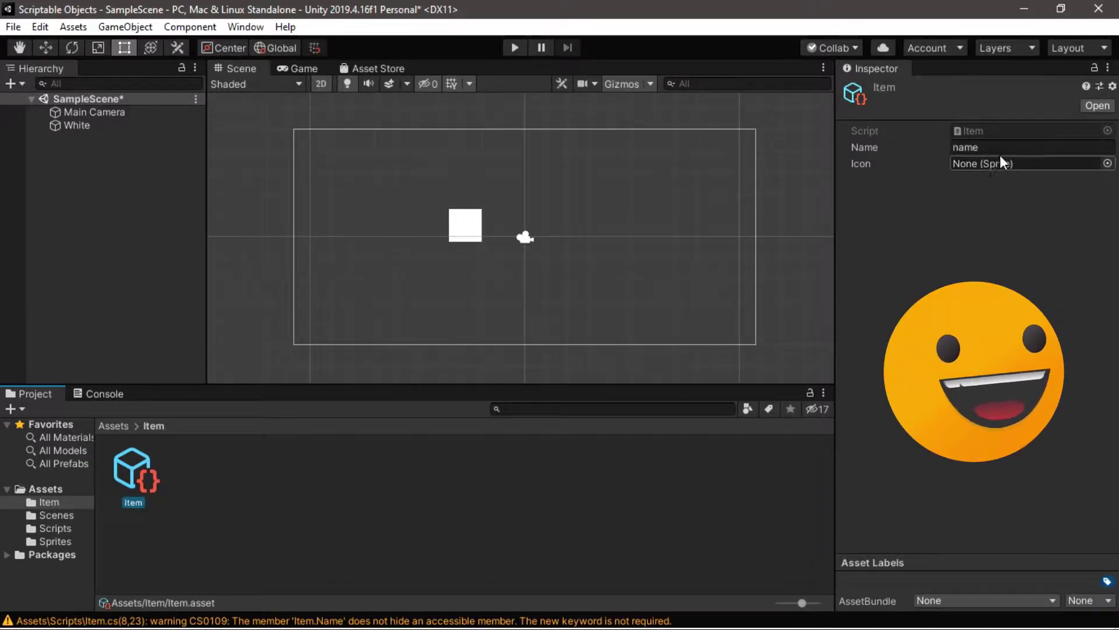
Set the item's Name to Myitem, leave the Icon empty, and open the Scripts folder
left_click(962, 147)
type("Myitem")
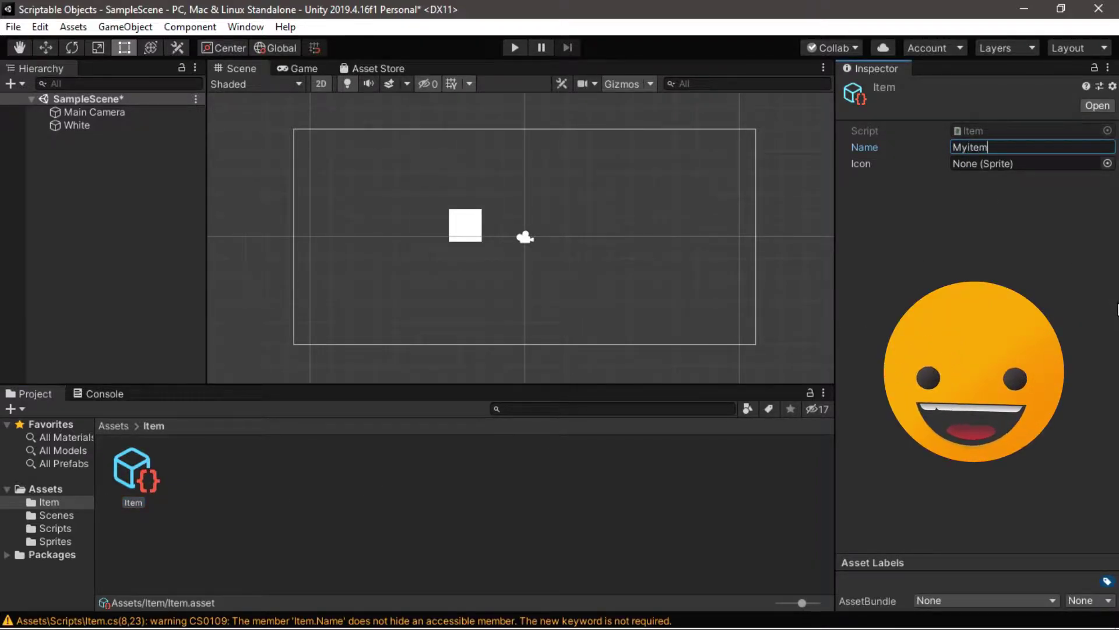
left_click(1107, 163)
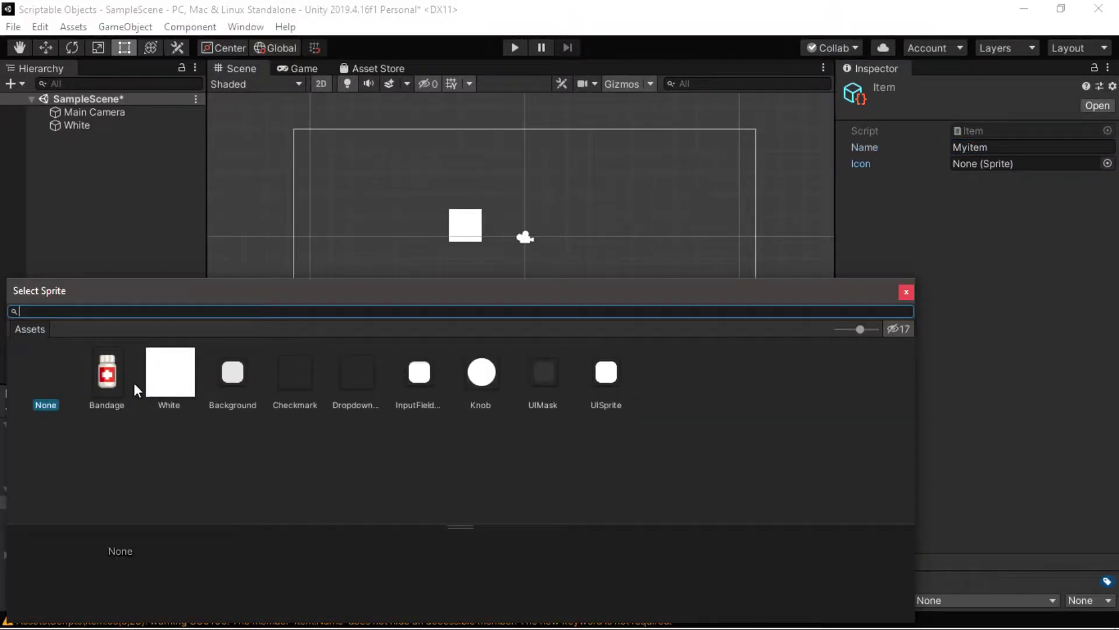
left_click(908, 290)
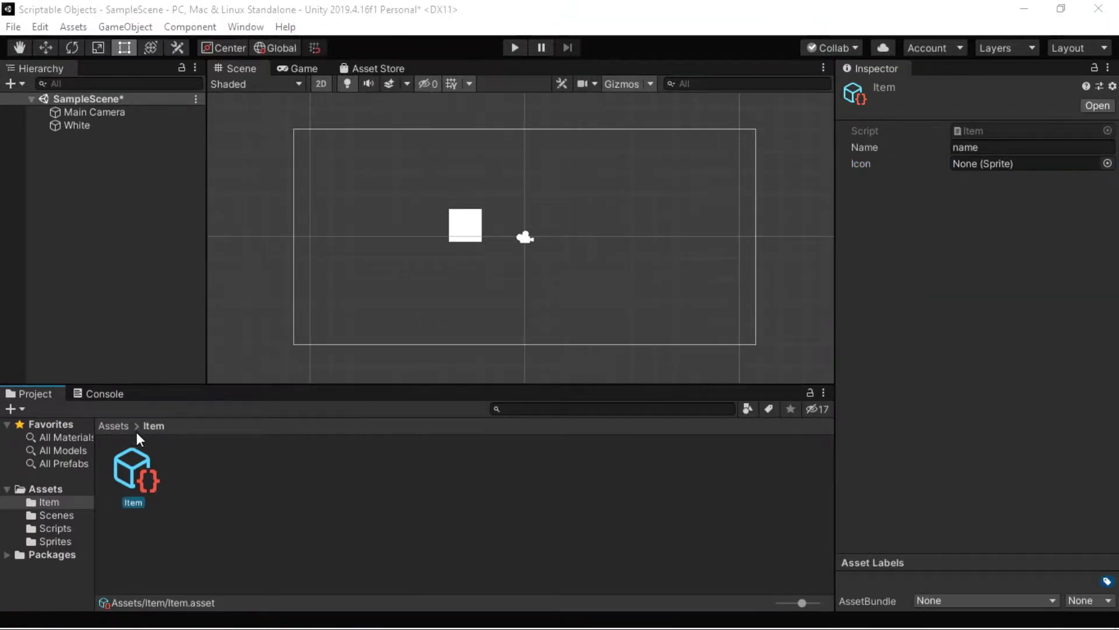
left_click(119, 427)
double_click(252, 471)
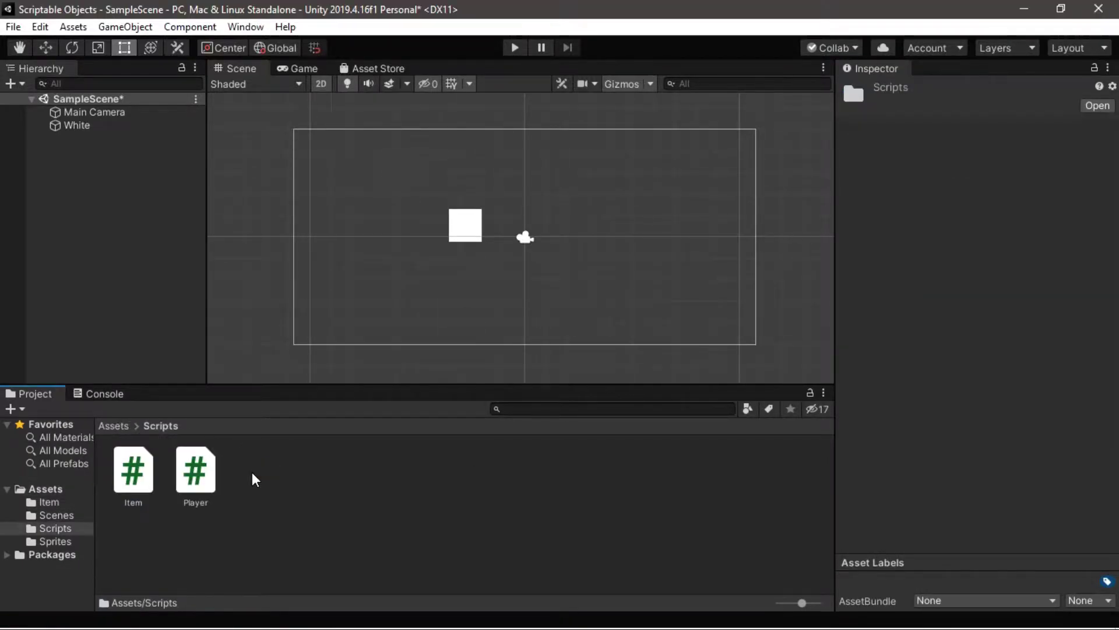
In Player.cs add a public int maxHealth field and a currenthealth property with private set
double_click(203, 478)
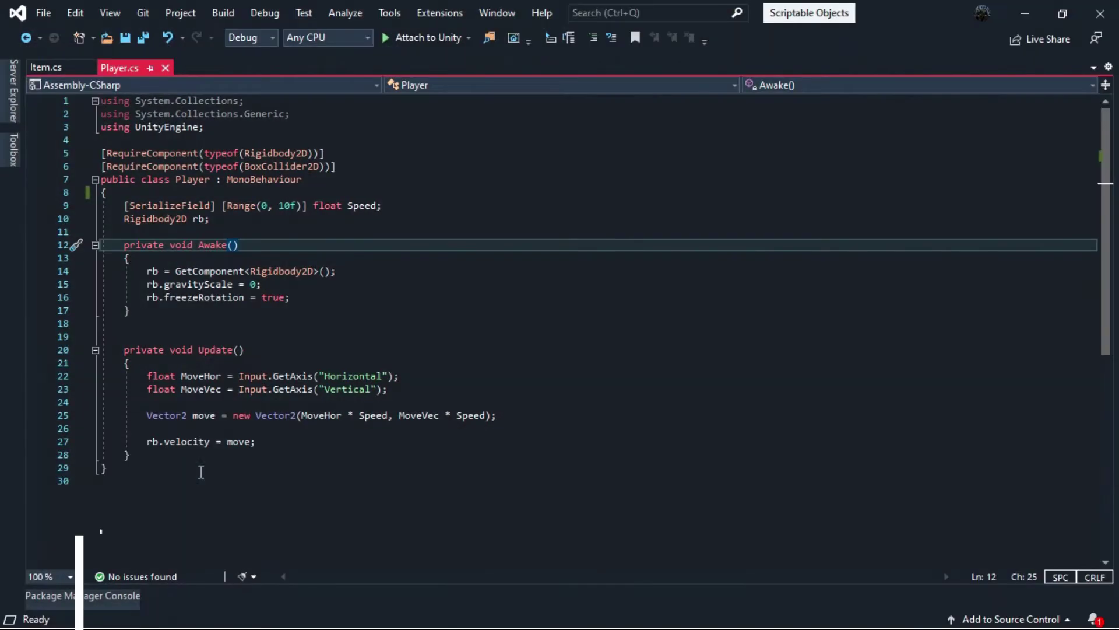
left_click(135, 193)
key("Return")
key("Return")
key("Up")
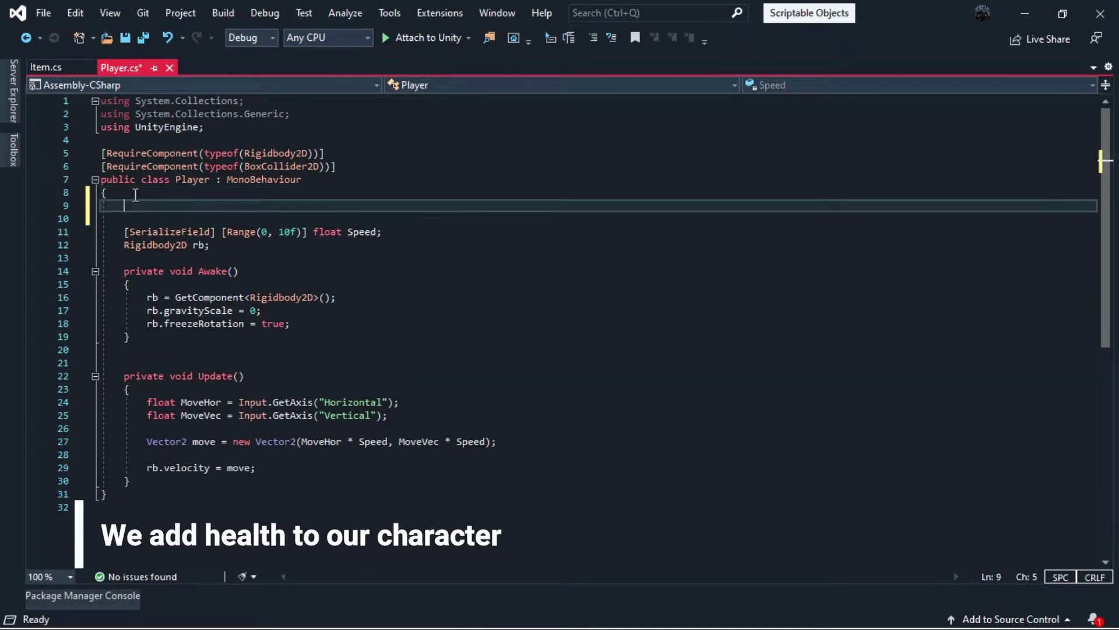
type("public int maxHealth;")
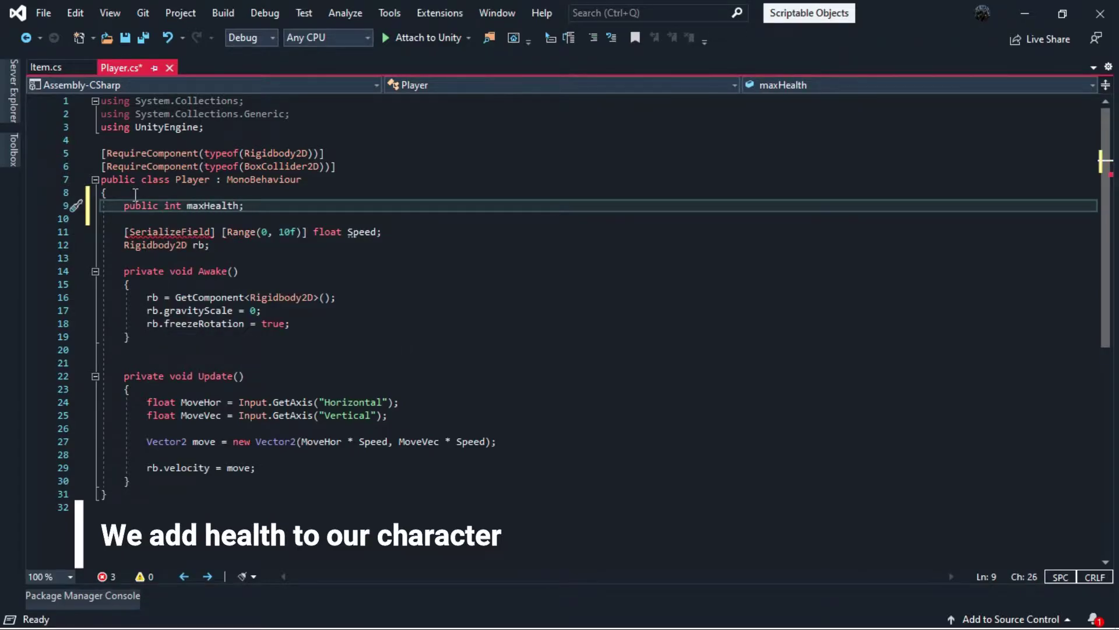
key("Return")
type("pu")
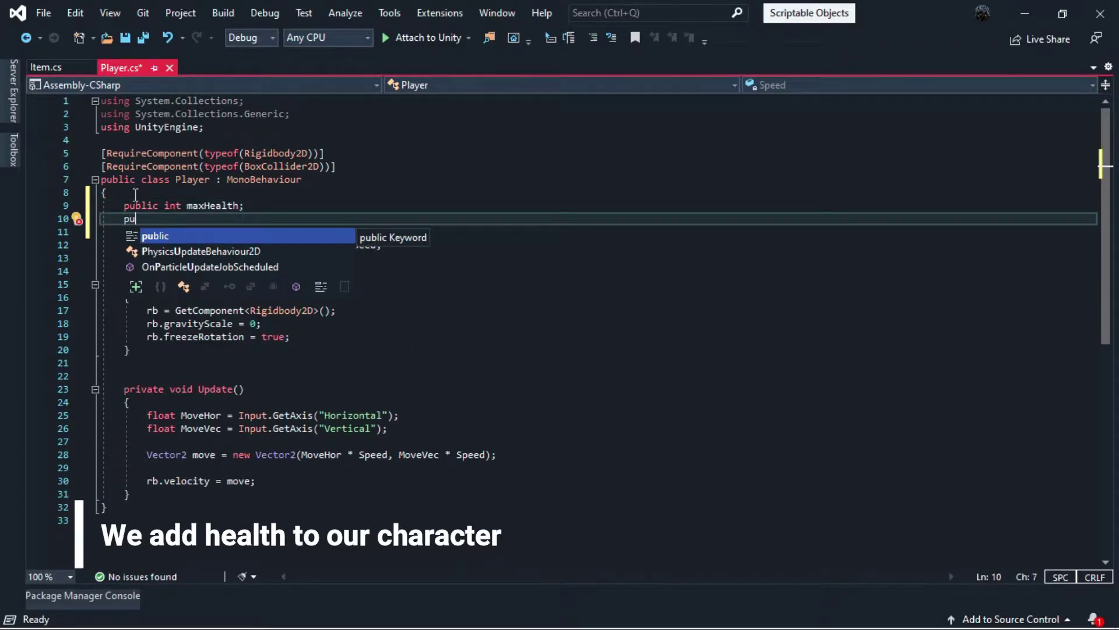
key("BackSpace")
type("ub")
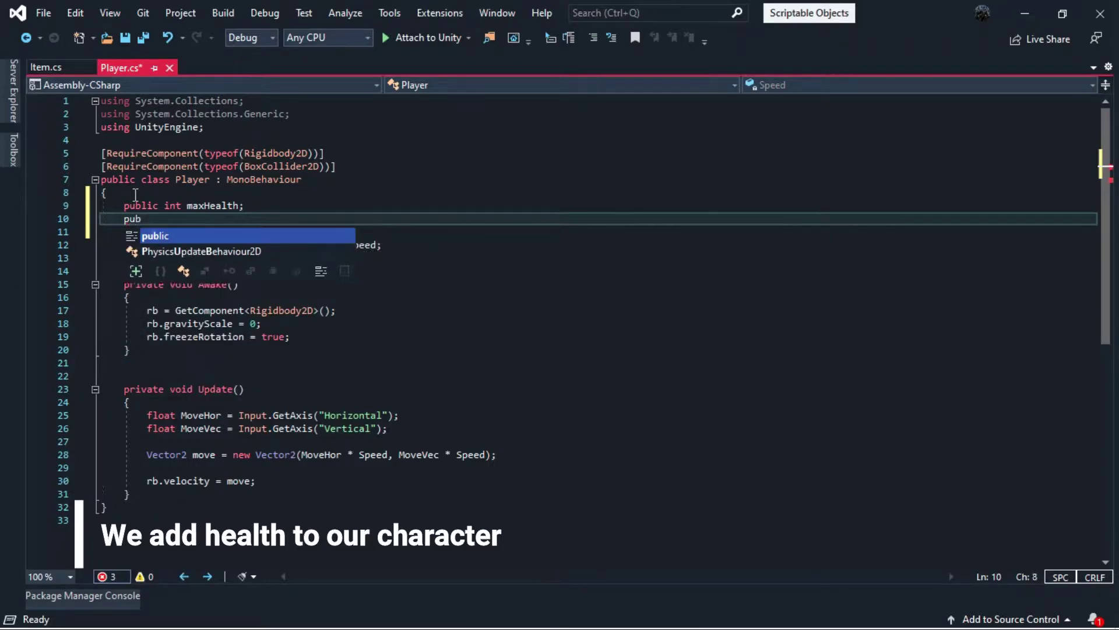
type("lic int currenthealt")
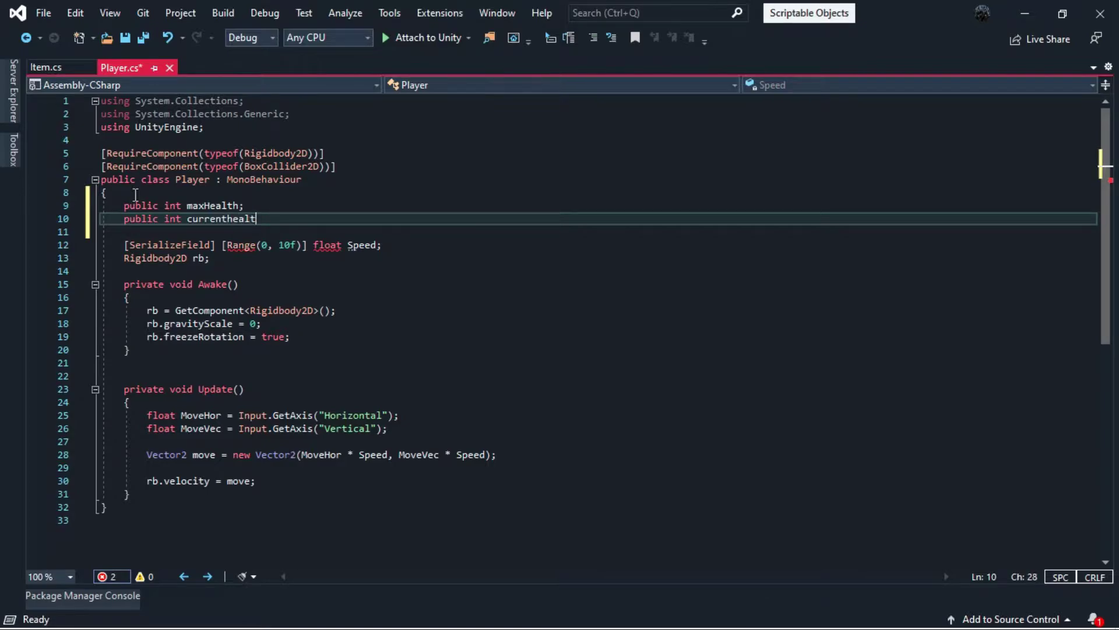
type("h")
type(" { g")
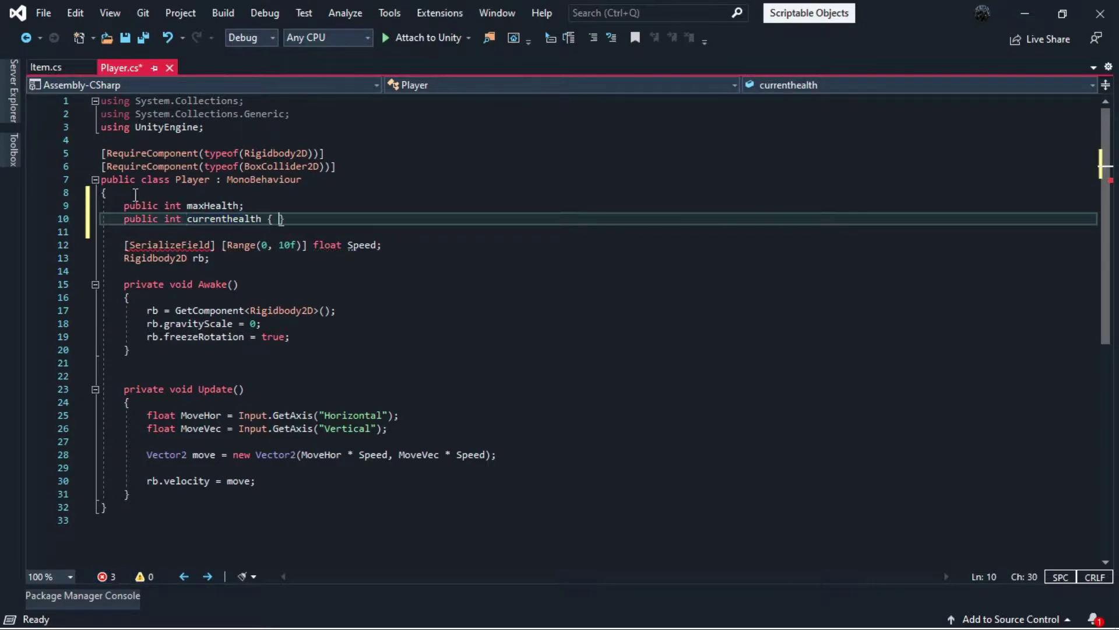
type("et; privat")
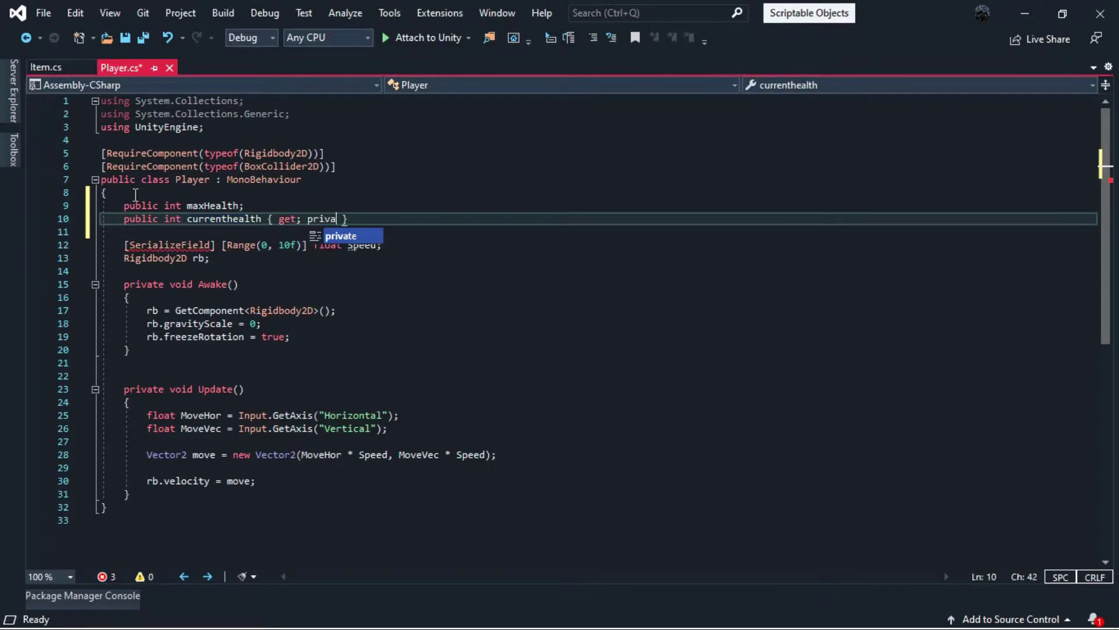
type("e set;")
key("End")
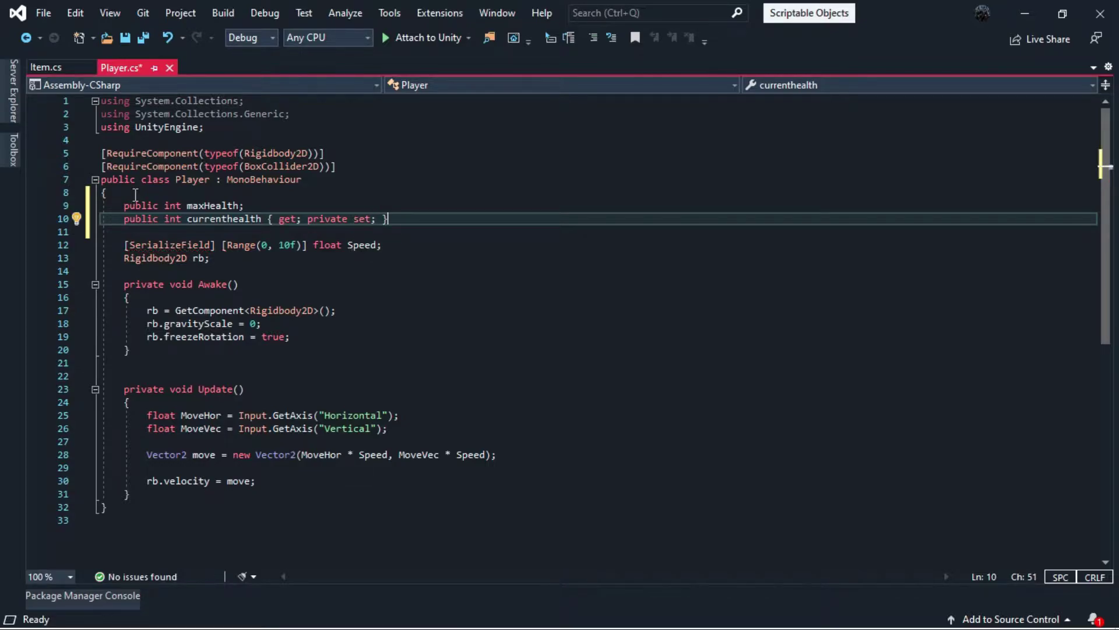
Add ModifyHealth(int healthModifier) that adds to currenthealth and prints it
left_click(241, 259)
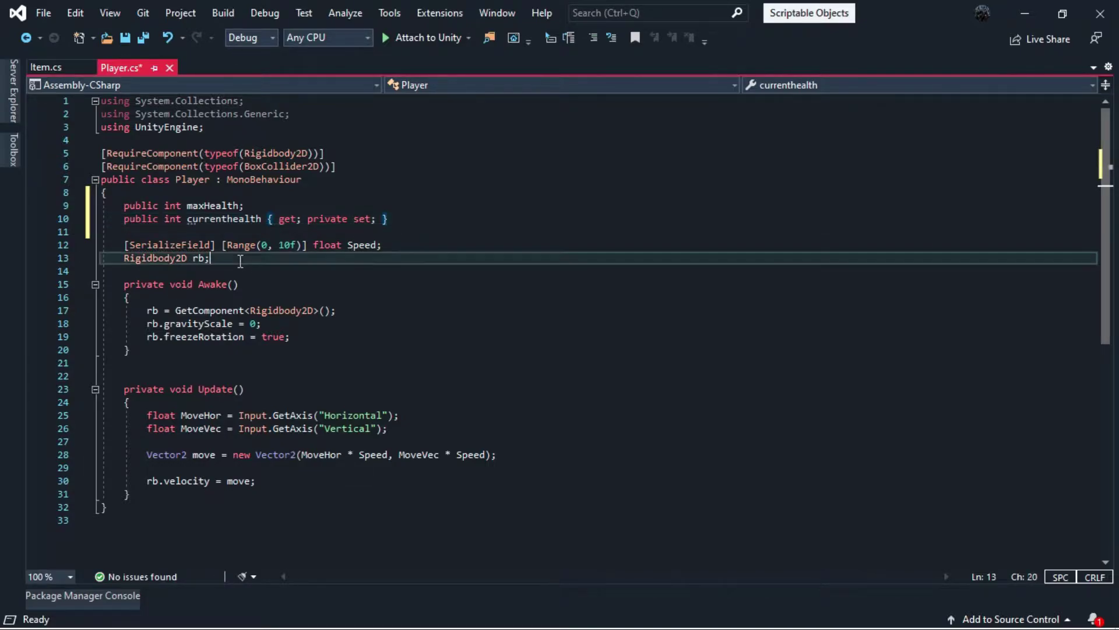
key("Return")
key("Return")
key("Return")
type("public ")
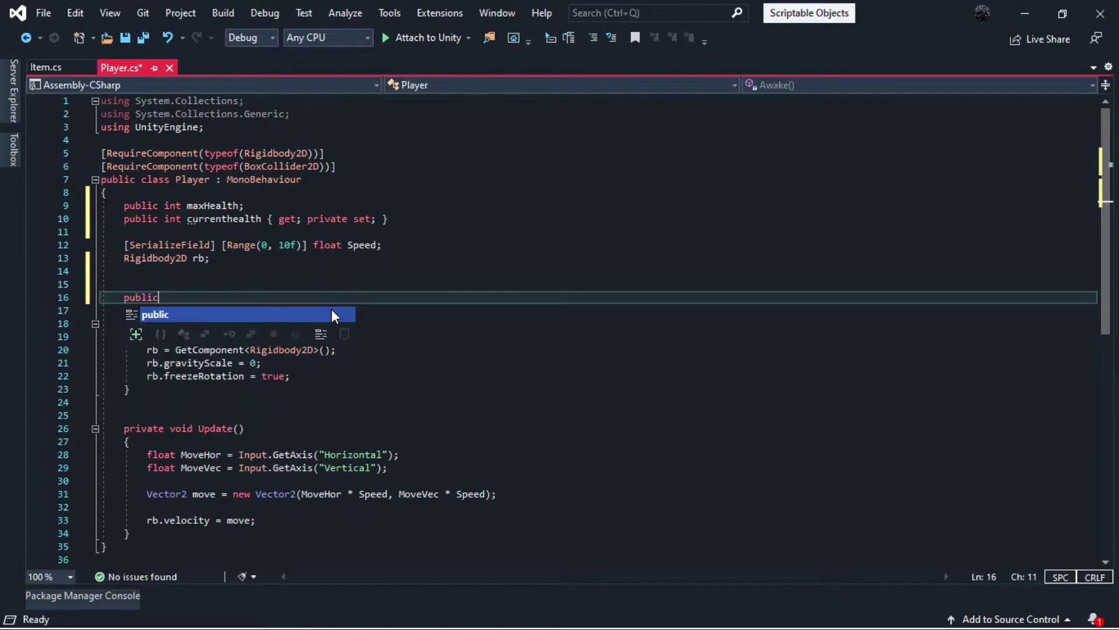
type("void")
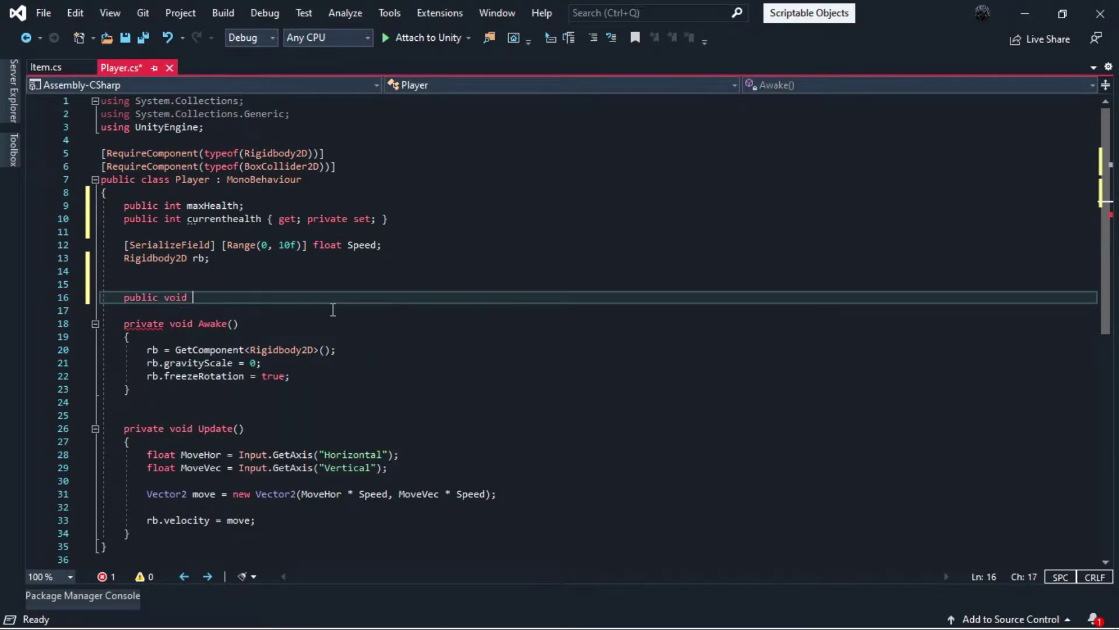
type(" Mod")
key("BackSpace")
key("BackSpace")
type("od")
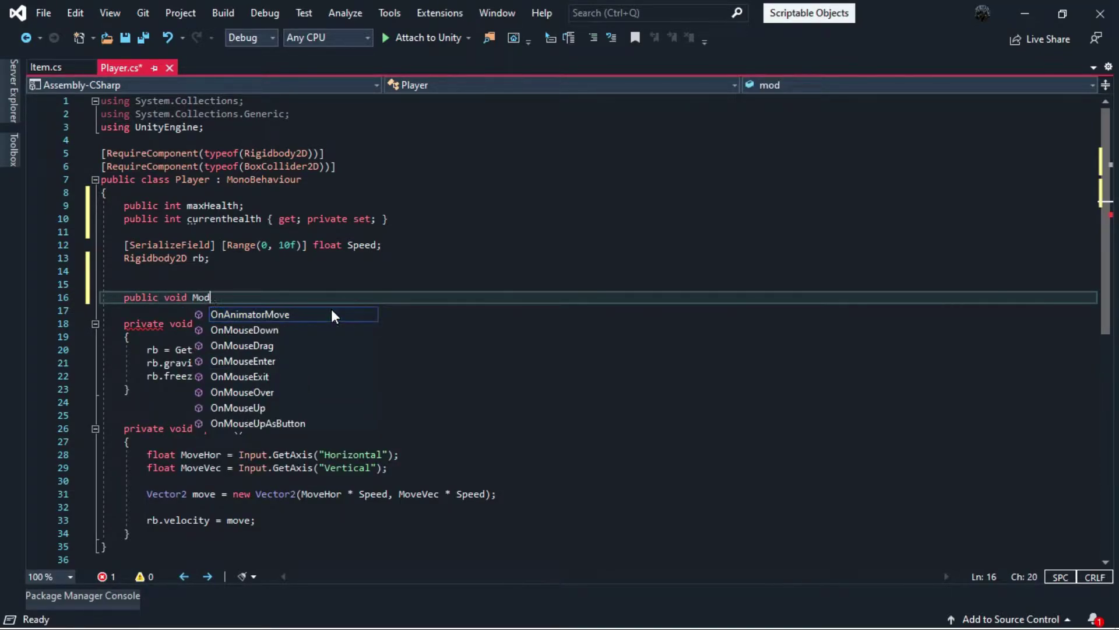
type("ifyHealth(")
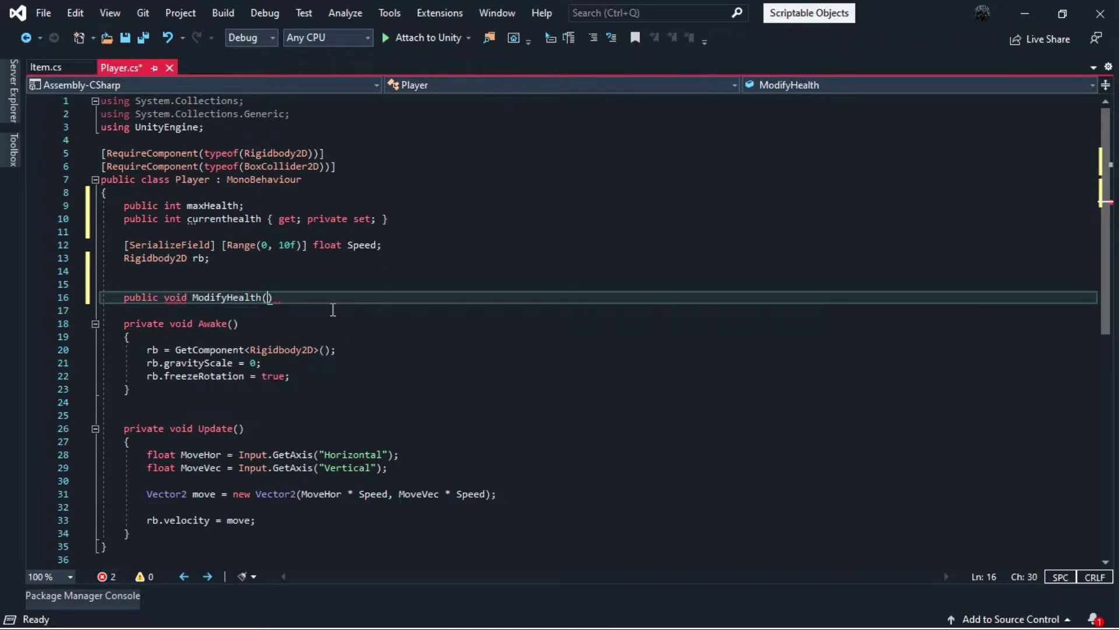
type("int healthModifier")
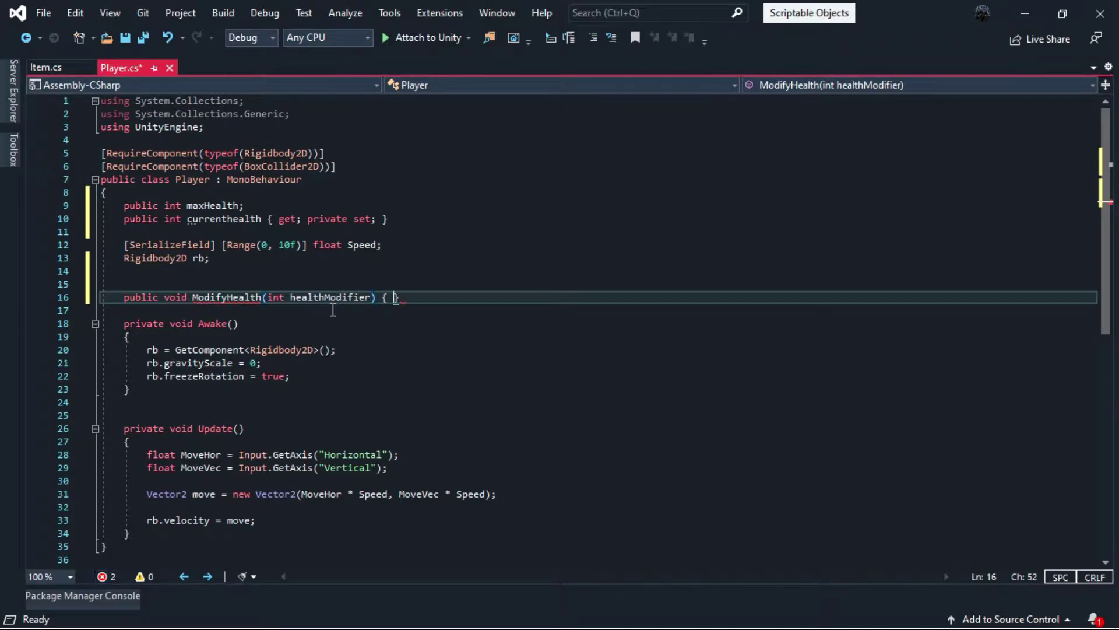
key("Return")
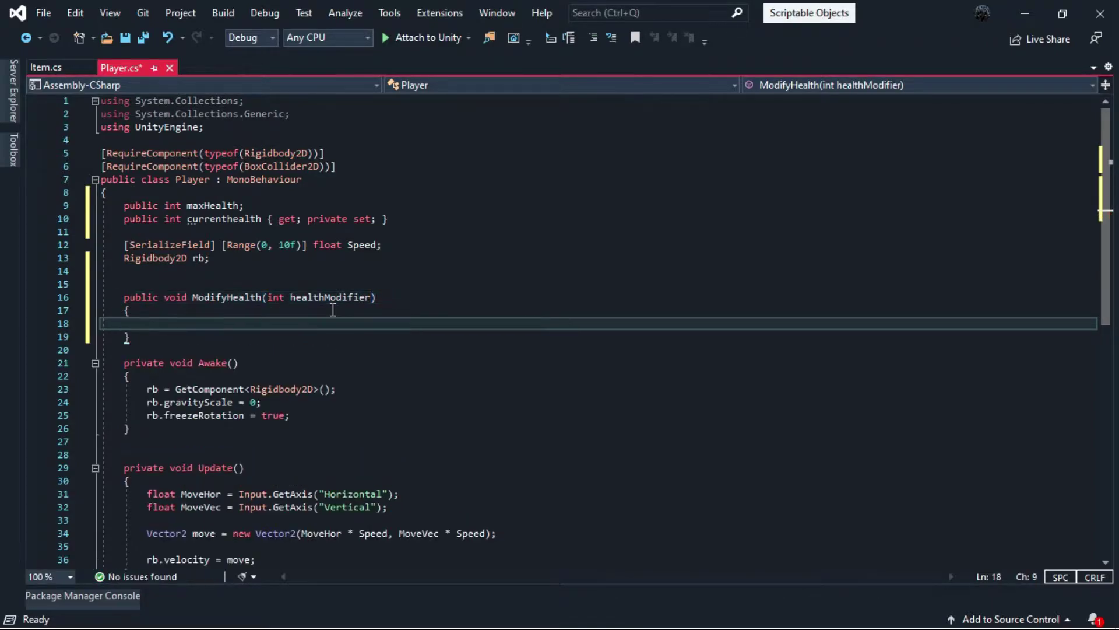
type("rr ")
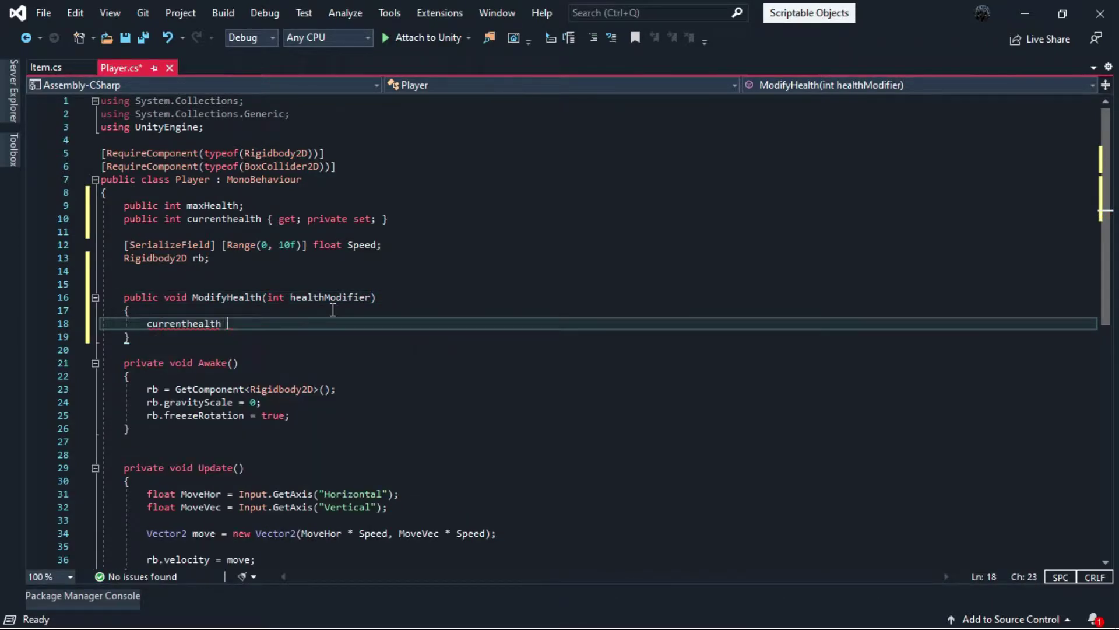
type(" health")
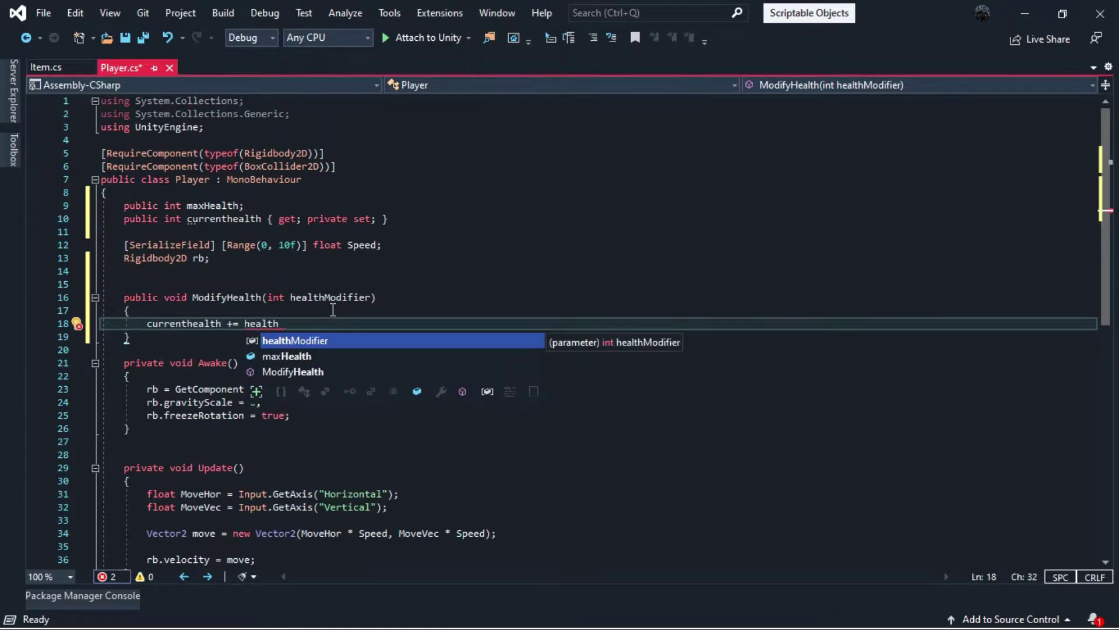
type("Modifier;")
key("Return")
type("print(")
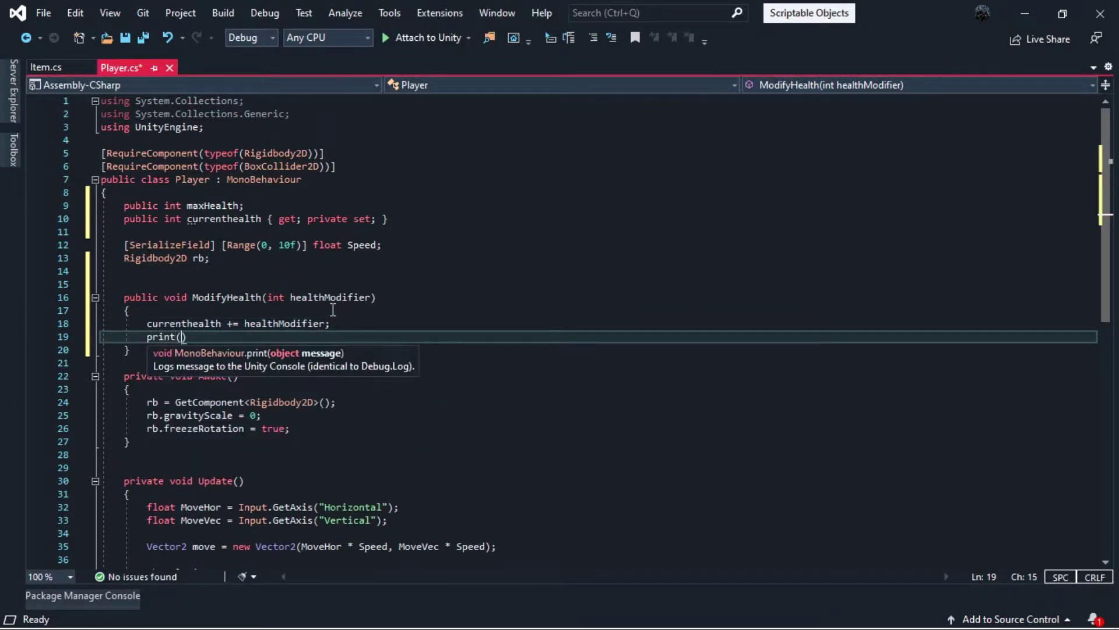
type("c")
key("Tab")
type(");")
Save Player.cs and switch back to Unity
left_click(454, 323)
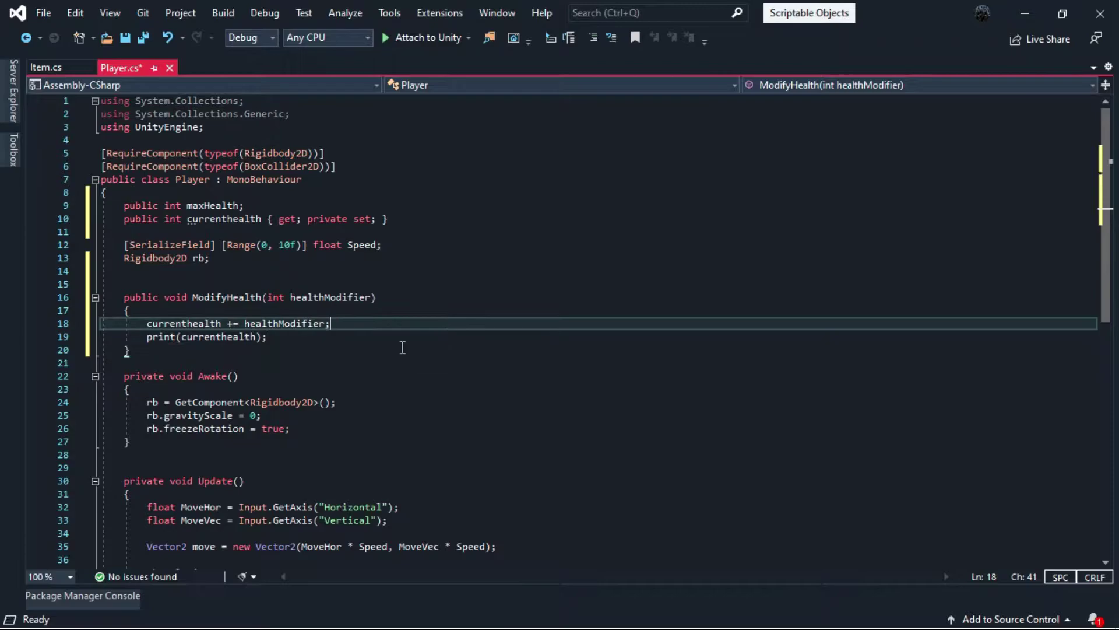
key("ctrl+s")
left_click(489, 376)
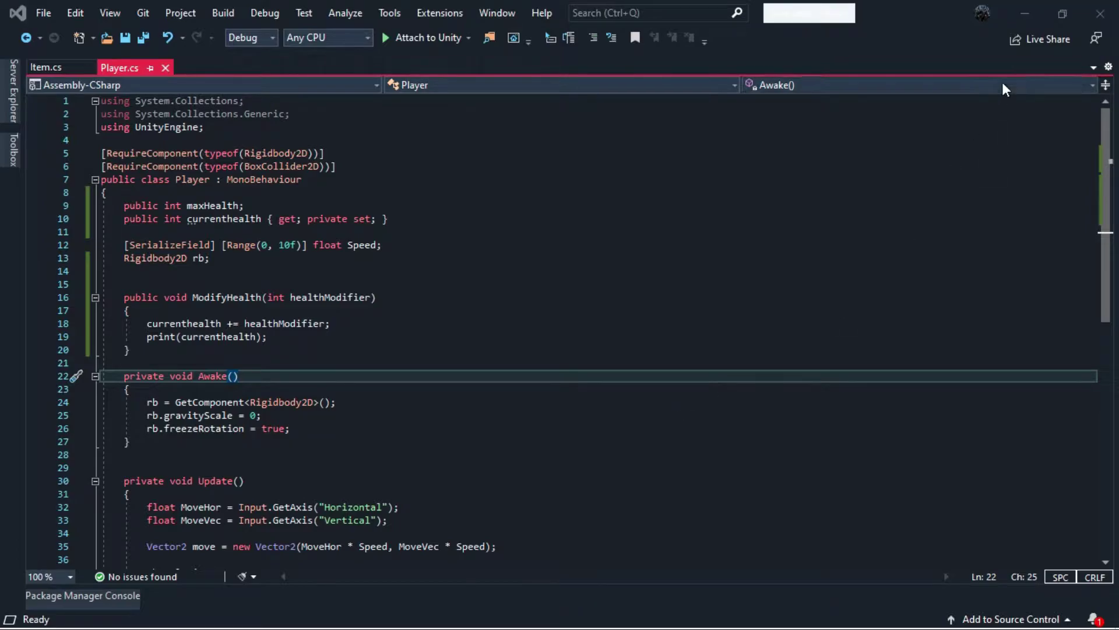
left_click(1024, 13)
Place the Bandage sprite in the scene and scale it to 2 by 2
left_click(338, 466)
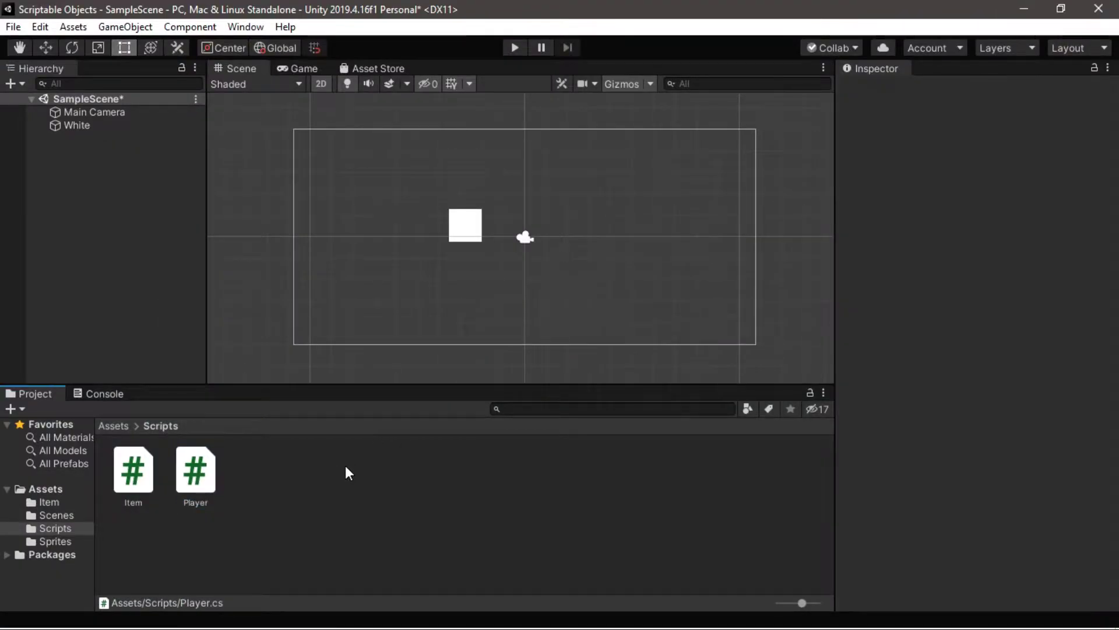
left_click(119, 426)
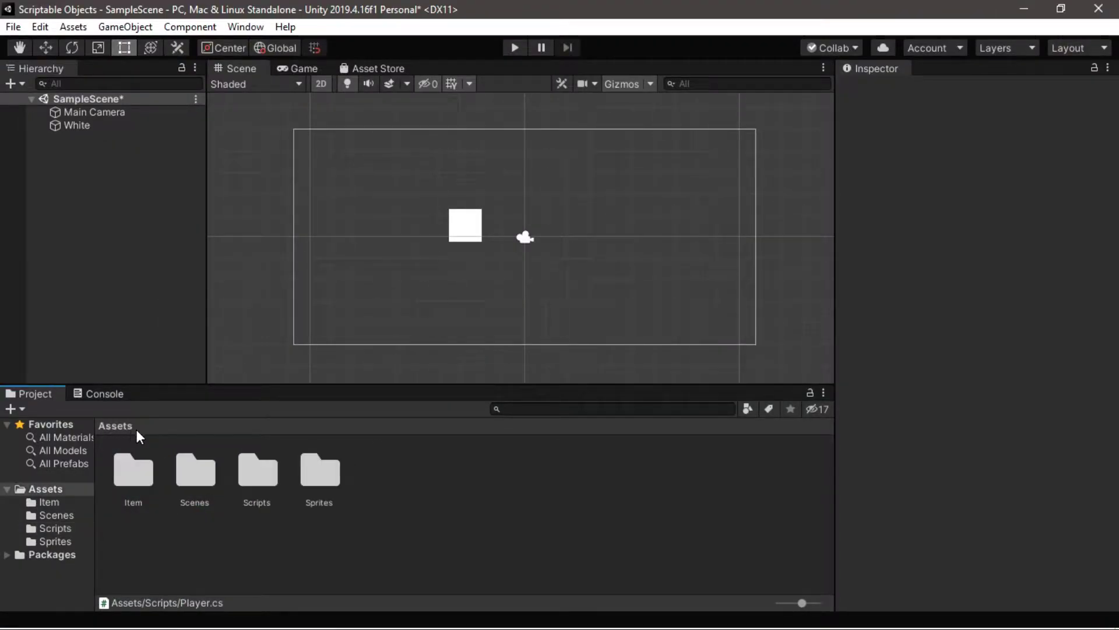
double_click(312, 470)
left_click_drag(133, 466, 696, 175)
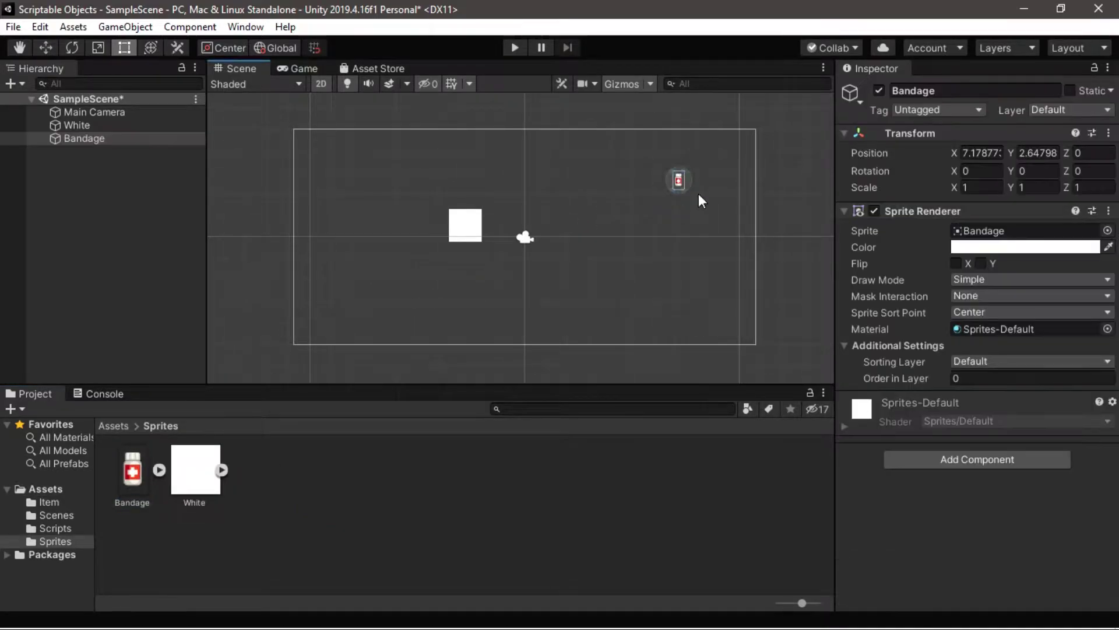
left_click(982, 187)
type("2")
left_click(1041, 187)
type("2")
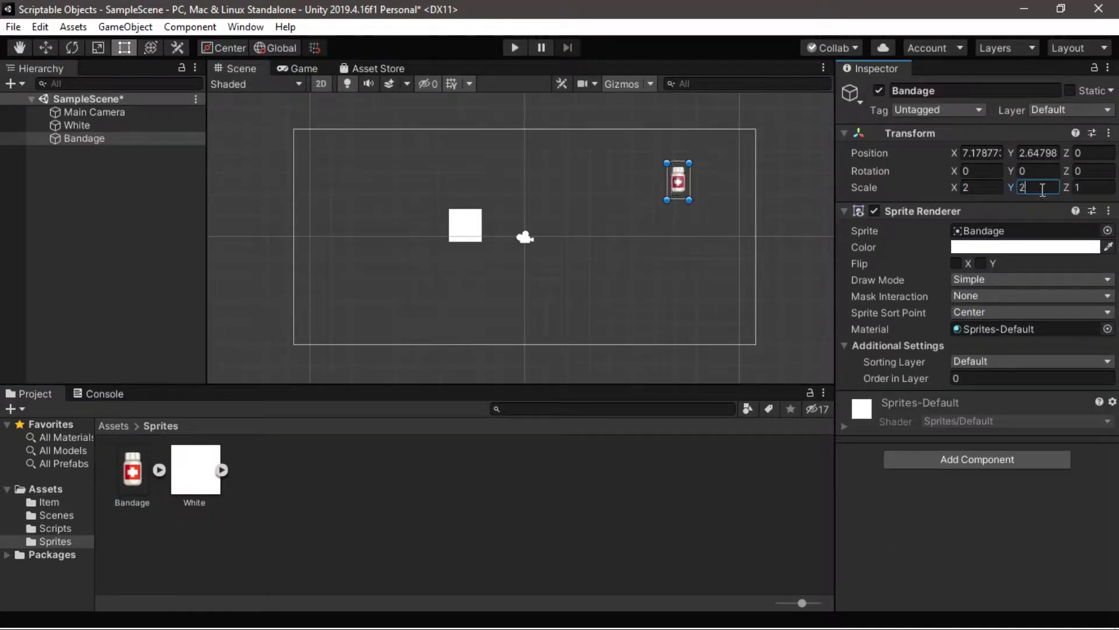
Add a Box Collider 2D component to the Bandage
left_click(968, 460)
type("box")
type("box")
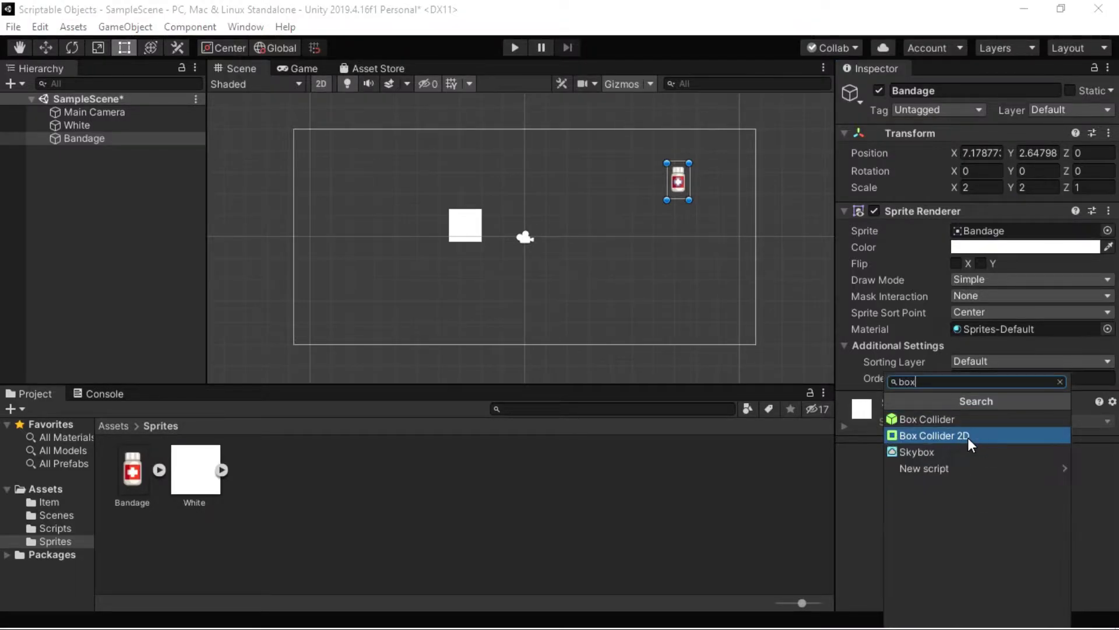
left_click(943, 437)
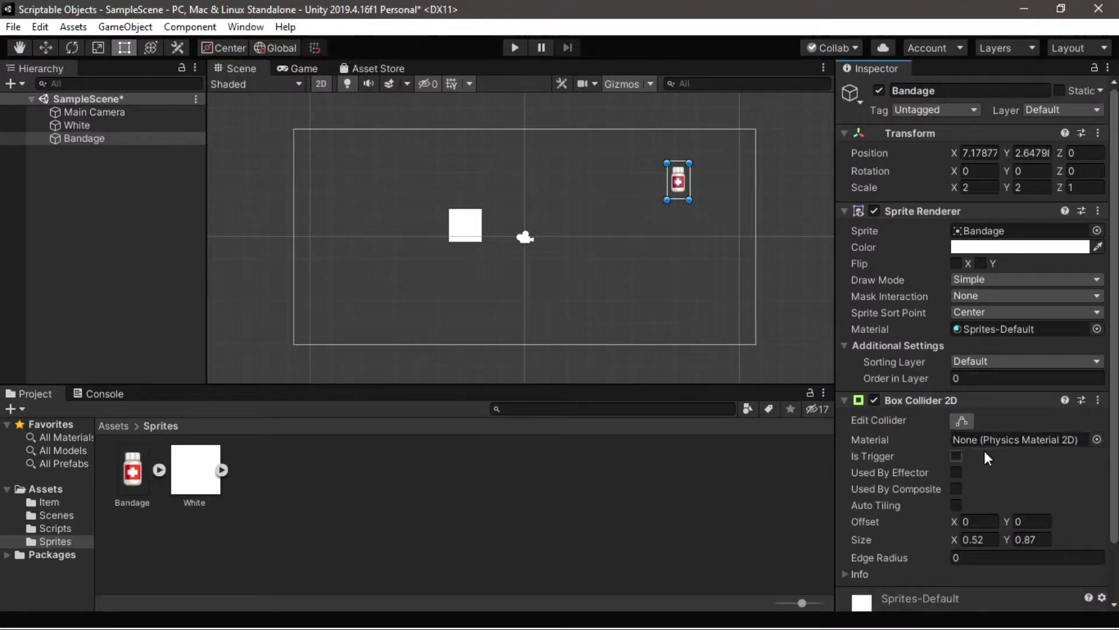
Shrink the collider's right, left and top edges to fit the bottle, about 0.319 × 0.590
scroll(984, 450, "down", 2)
left_click(962, 357)
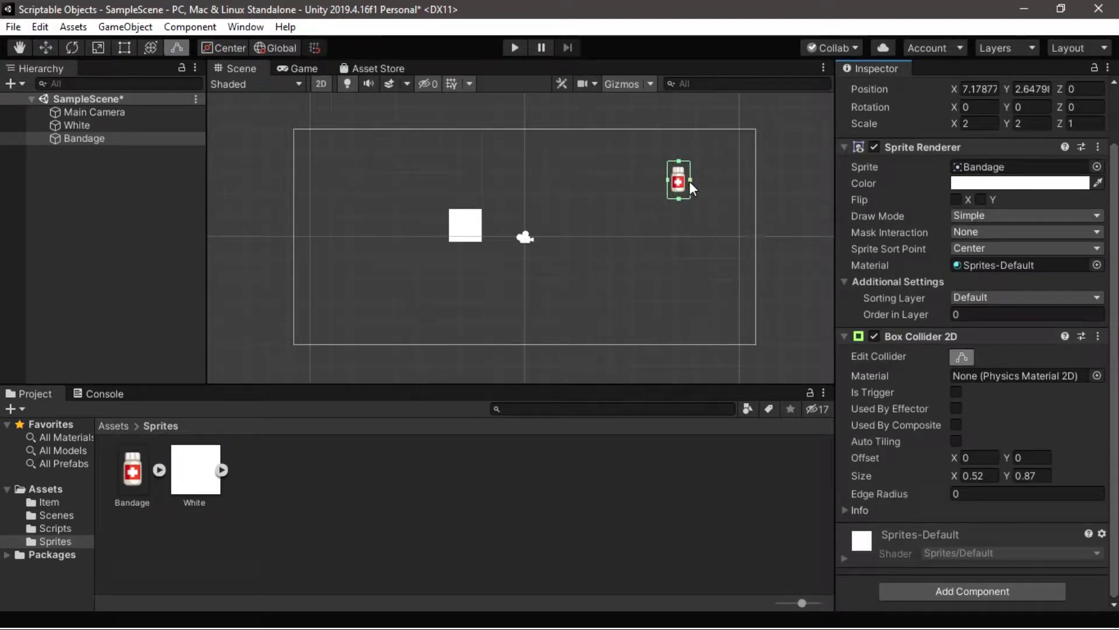
scroll(691, 180, "up", 4)
scroll(691, 180, "up", 3)
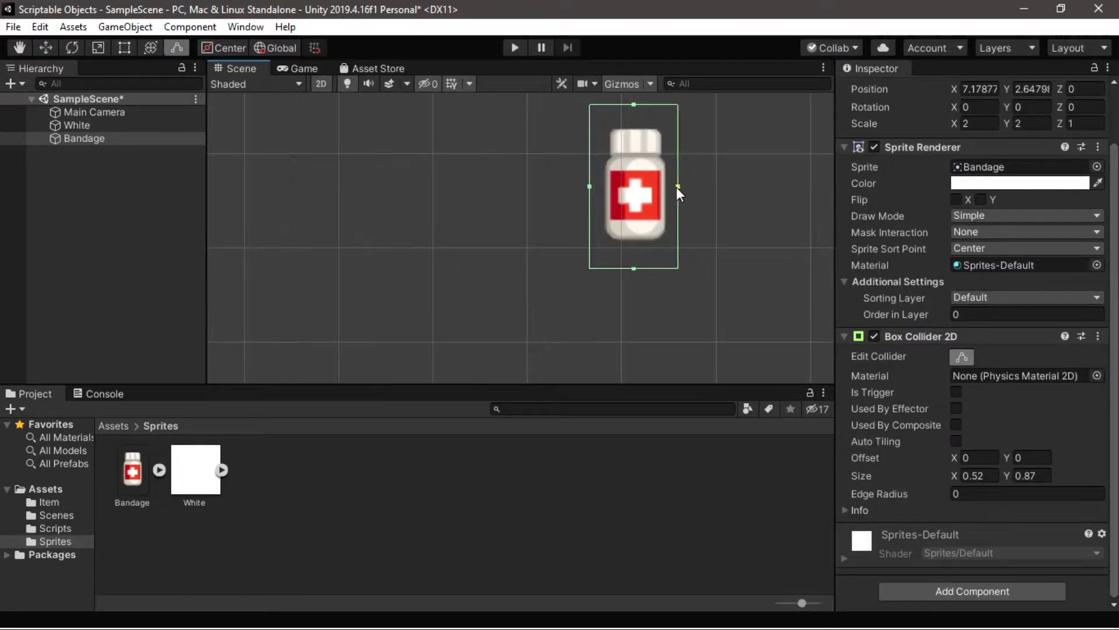
left_click_drag(676, 187, 605, 186)
left_click_drag(635, 268, 637, 266)
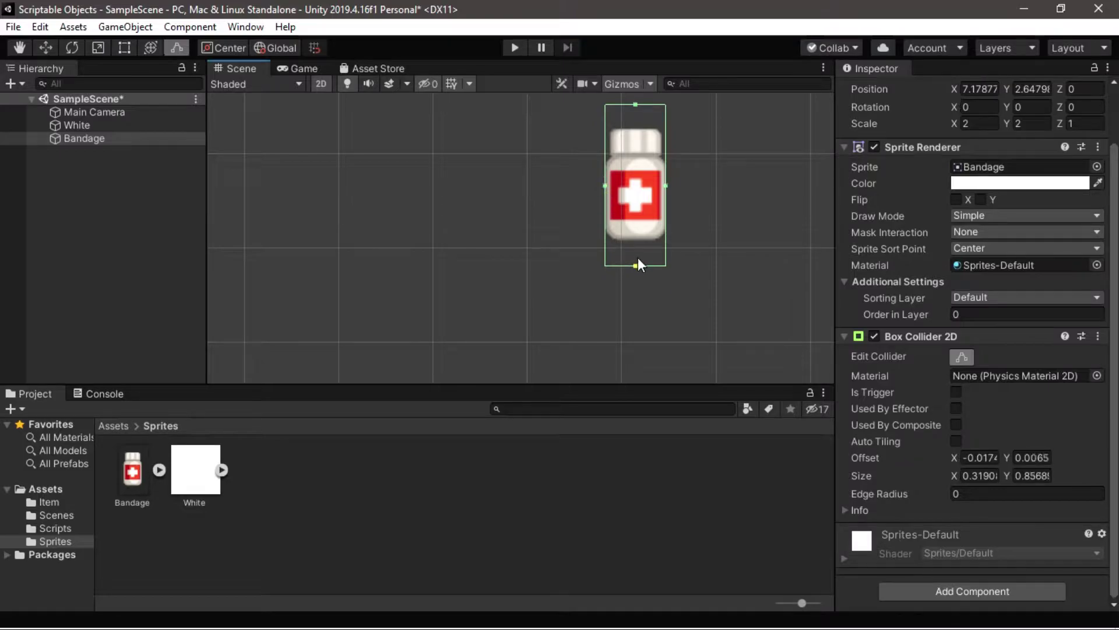
left_click_drag(635, 104, 635, 128)
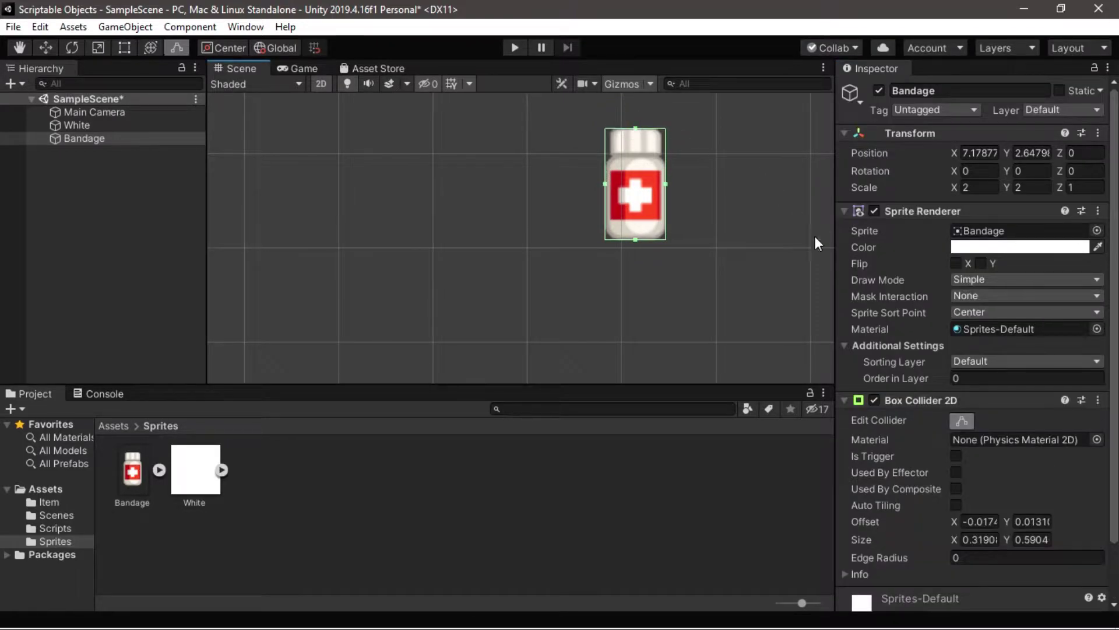
left_click(960, 421)
scroll(634, 299, "down", 2)
scroll(631, 299, "down", 3)
middle_click_drag(631, 299, 672, 221)
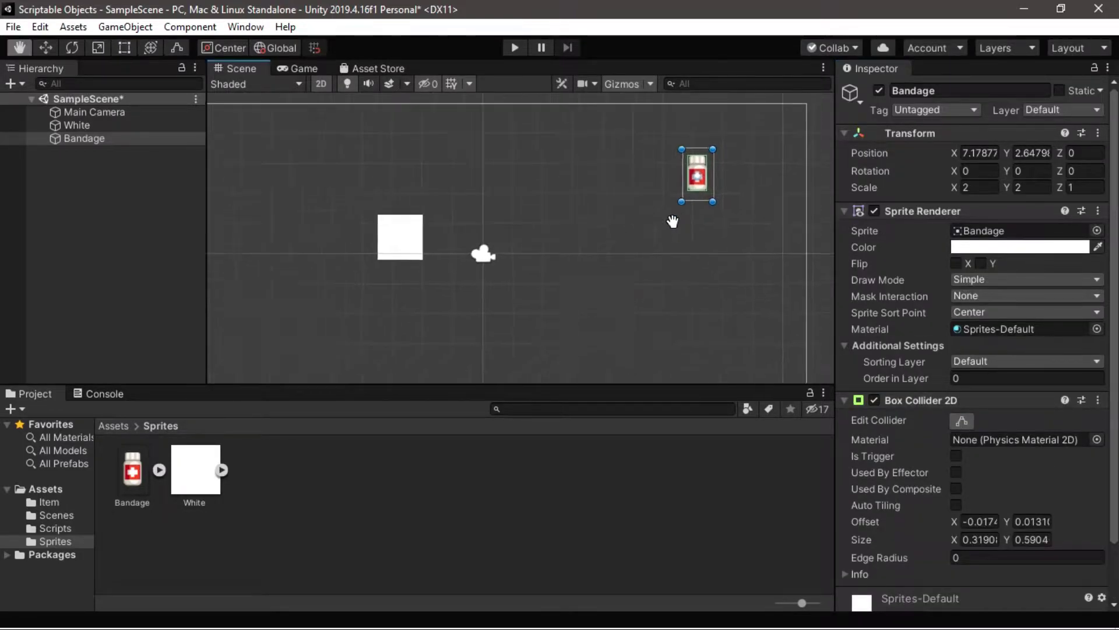
scroll(670, 222, "down", 2)
Add a C# script named Interactables in Assets/Scripts and open it in Visual Studio
left_click(121, 425)
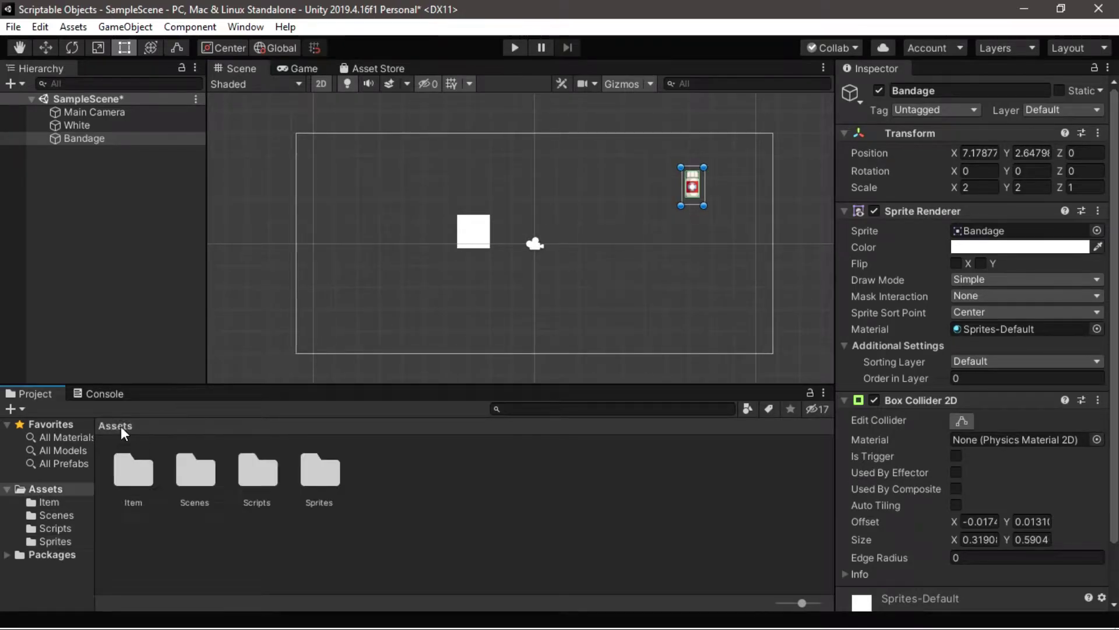
double_click(267, 473)
right_click(274, 473)
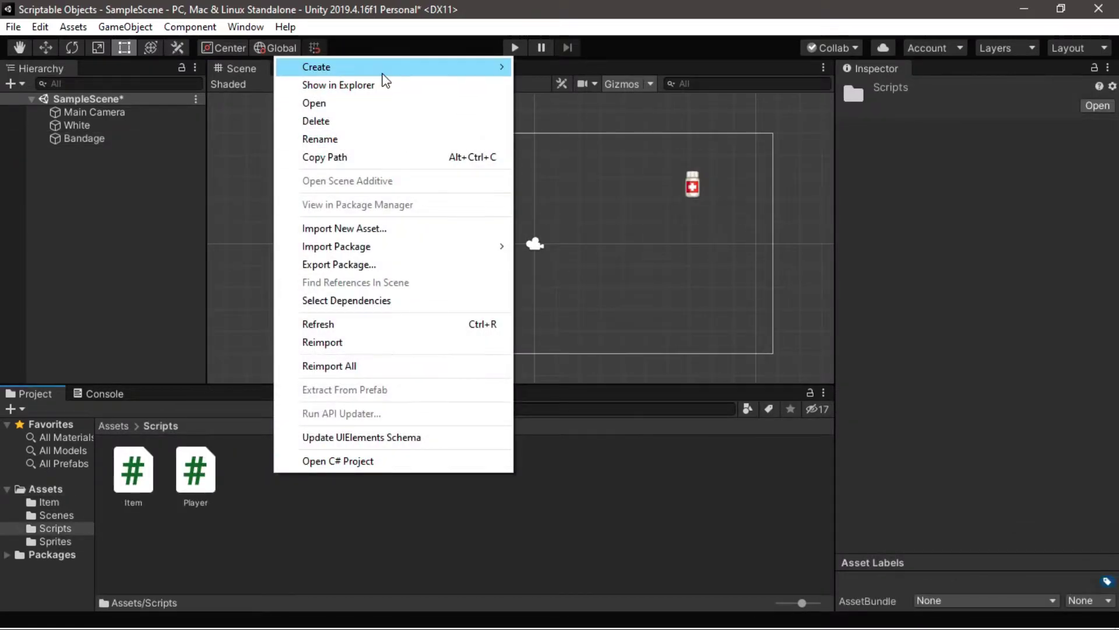
mouse_move(350, 67)
left_click(548, 76)
type("Interactables")
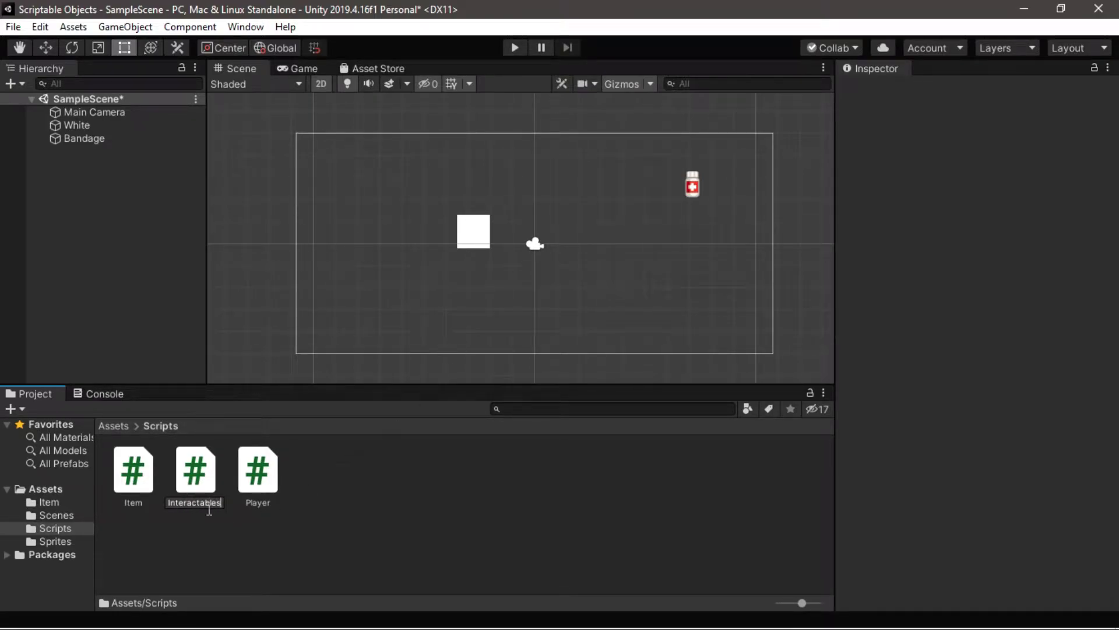
key("Return")
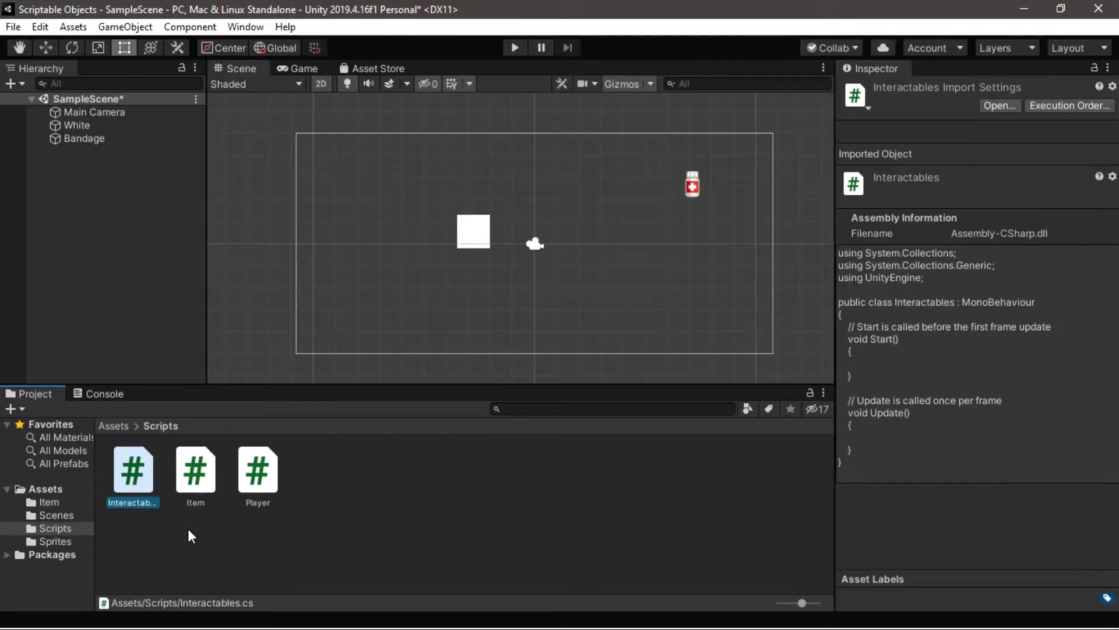
double_click(140, 472)
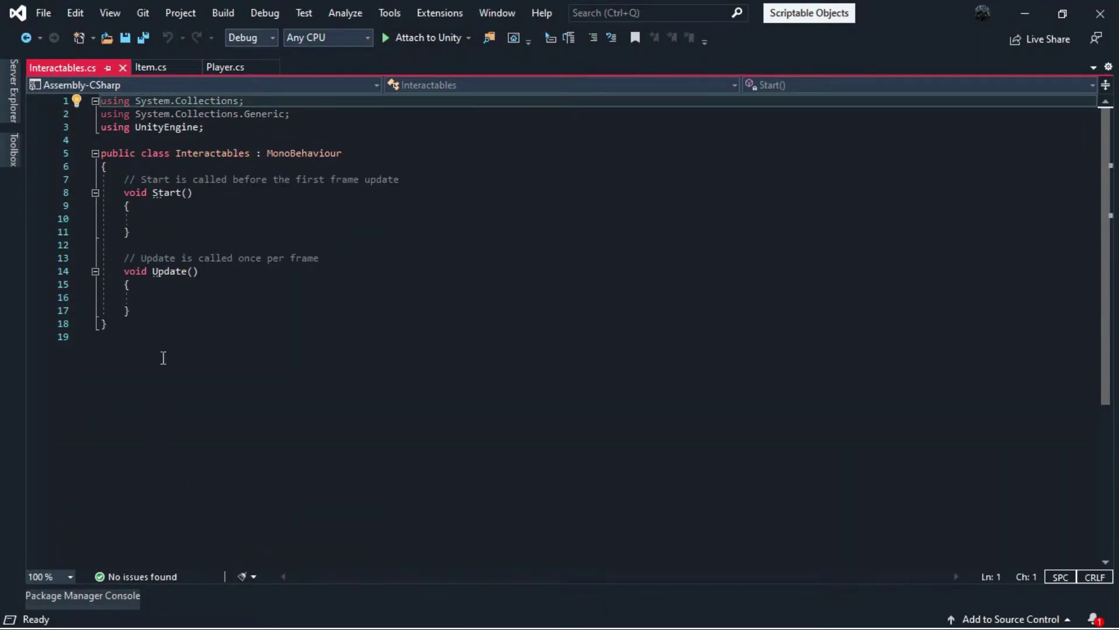
Replace Start and Update with a [SerializeField] Color color field, then begin public bool interactable
left_click_drag(132, 310, 121, 177)
key("BackSpace")
type("[ser")
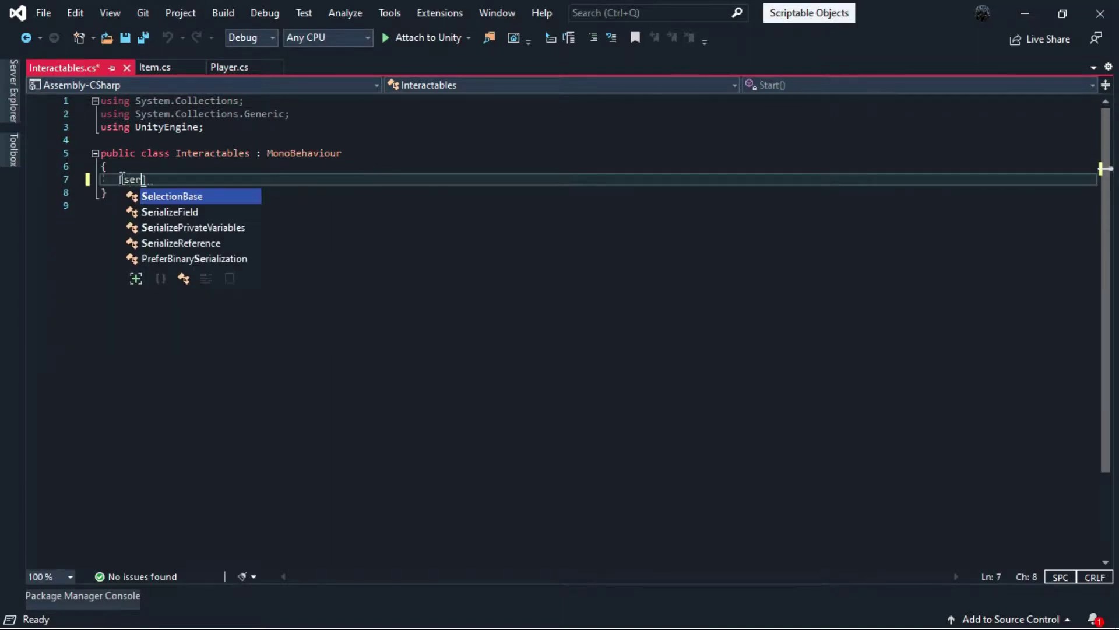
type("i")
key("Tab")
type("Color ")
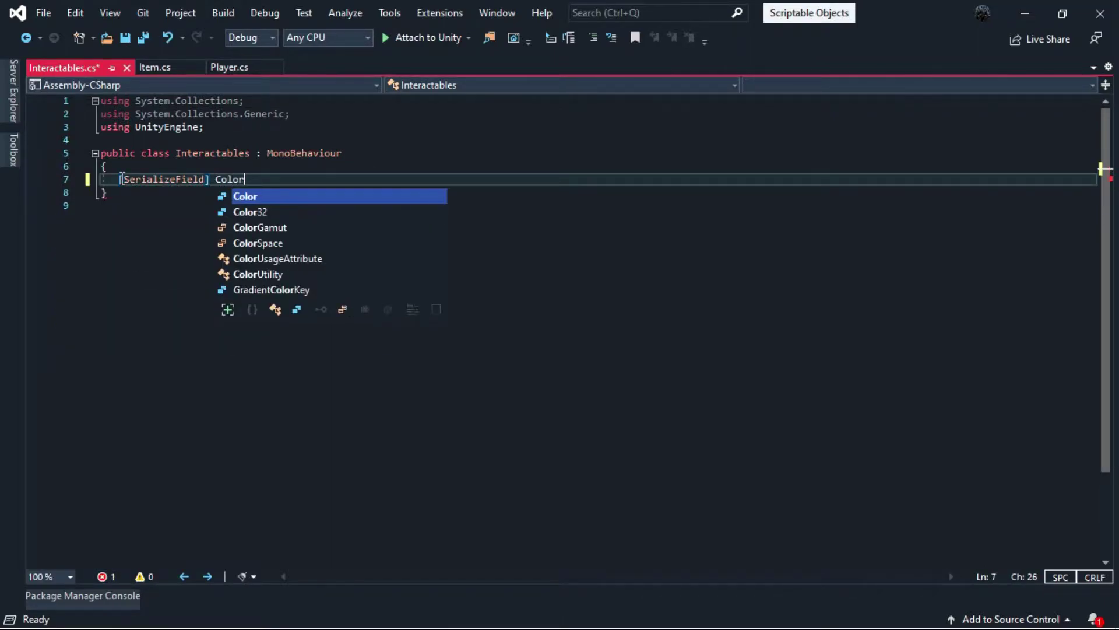
type("color;")
key("Return")
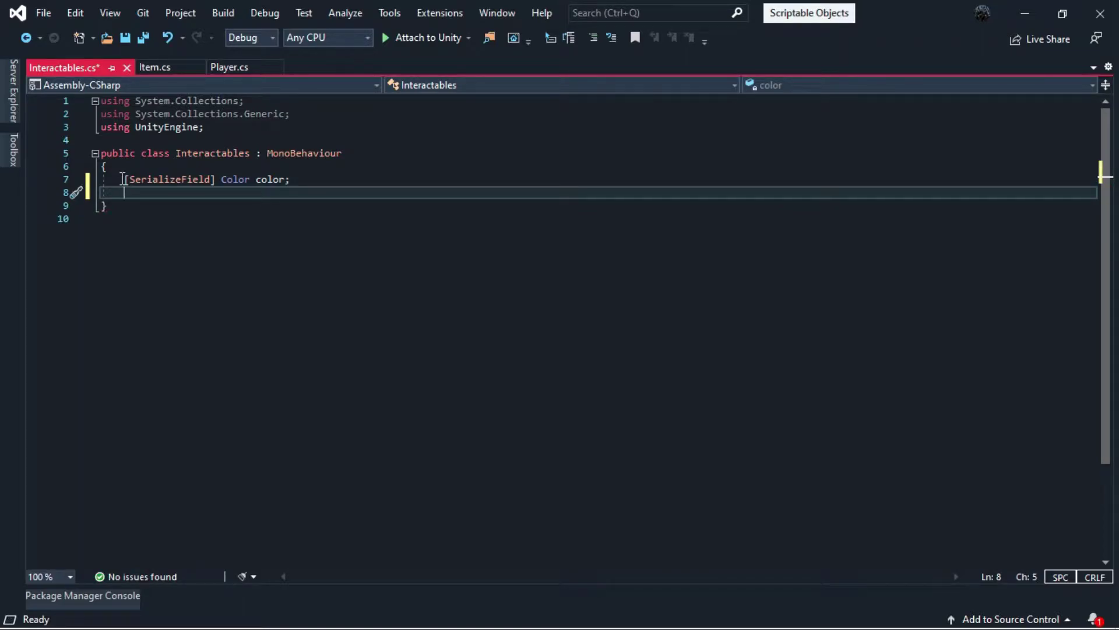
type("public bool")
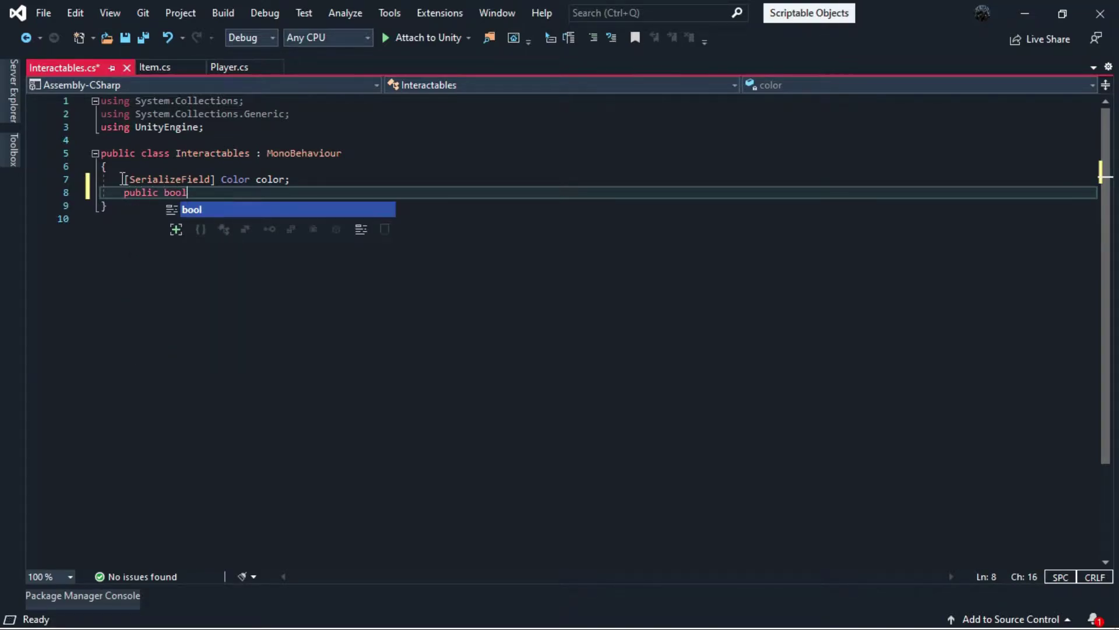
type(" inter")
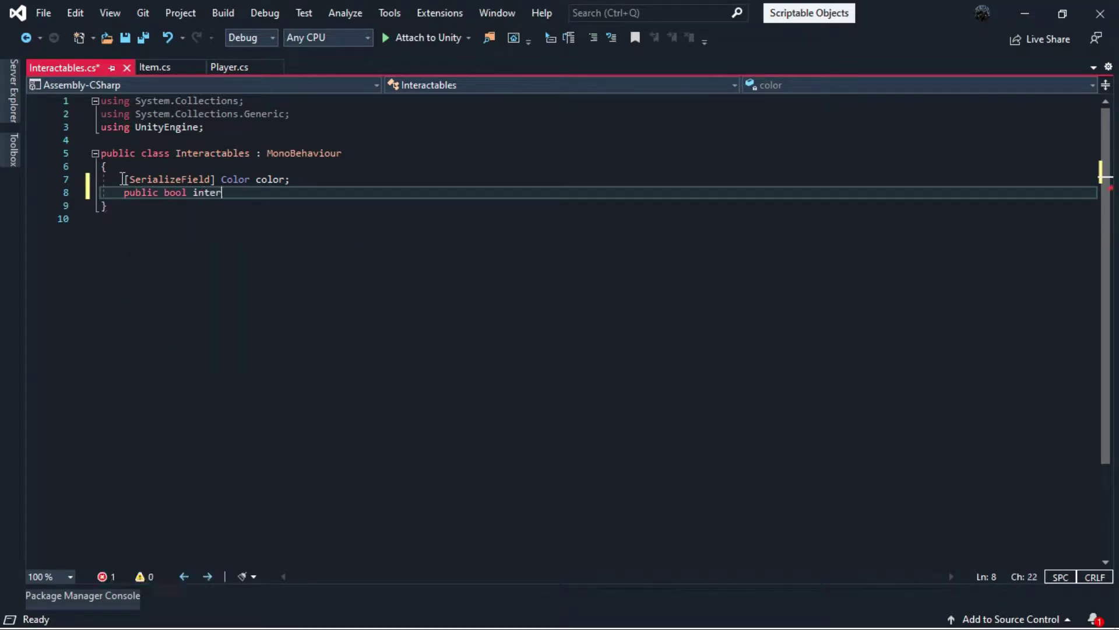
type("actab")
Add an OnCollisionEnter2D method with an if check for a collision with the "Player" tag
key("Return")
key("Return")
key("Return")
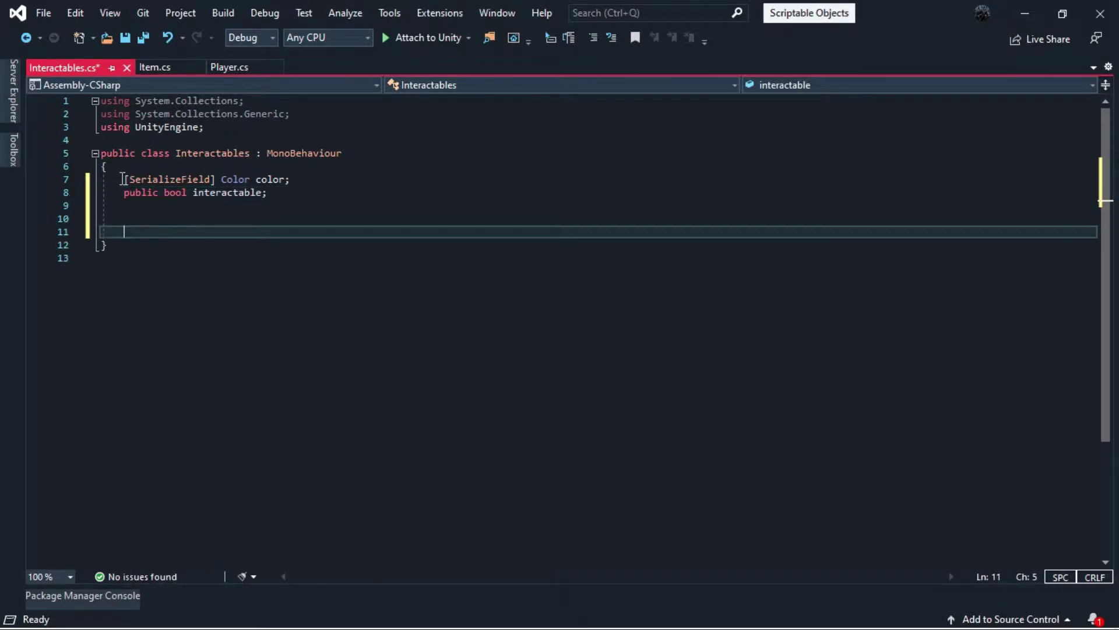
type("private void On")
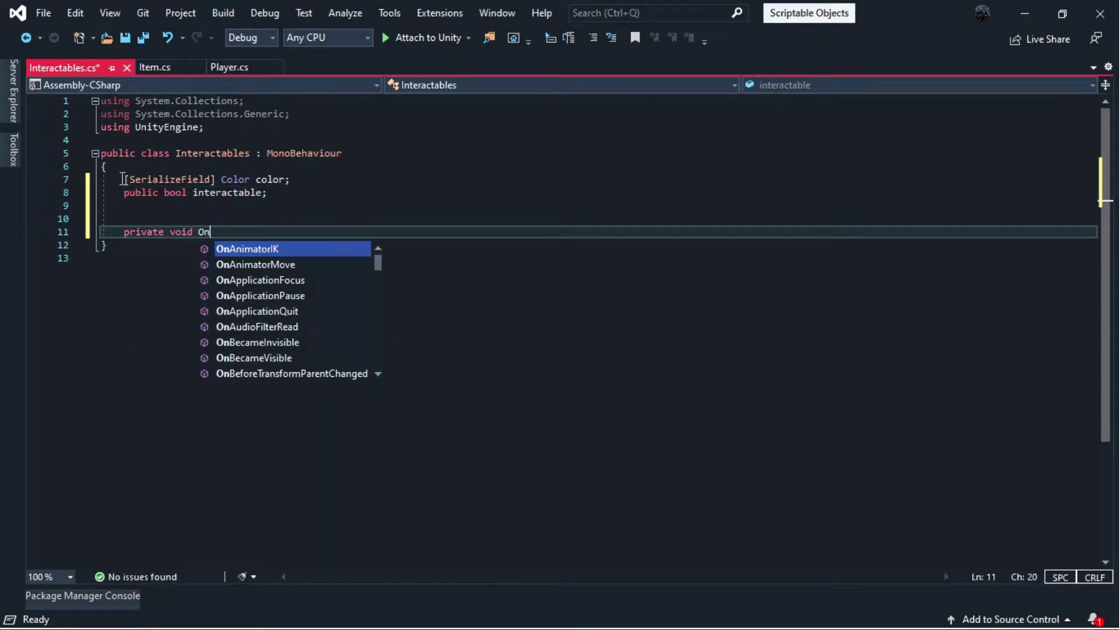
type("co")
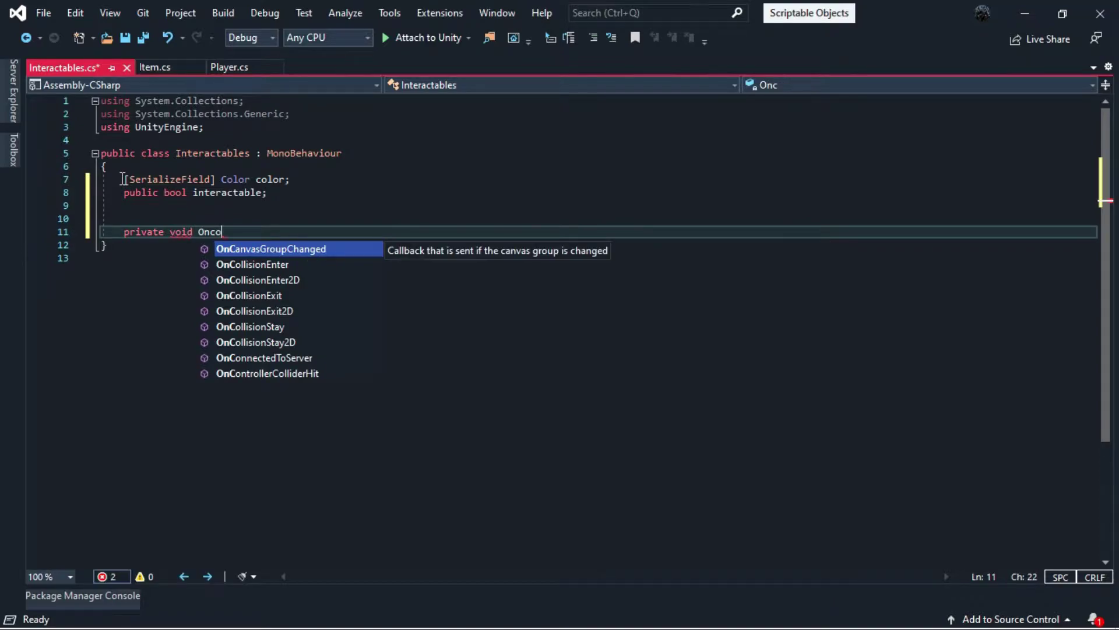
type("ll")
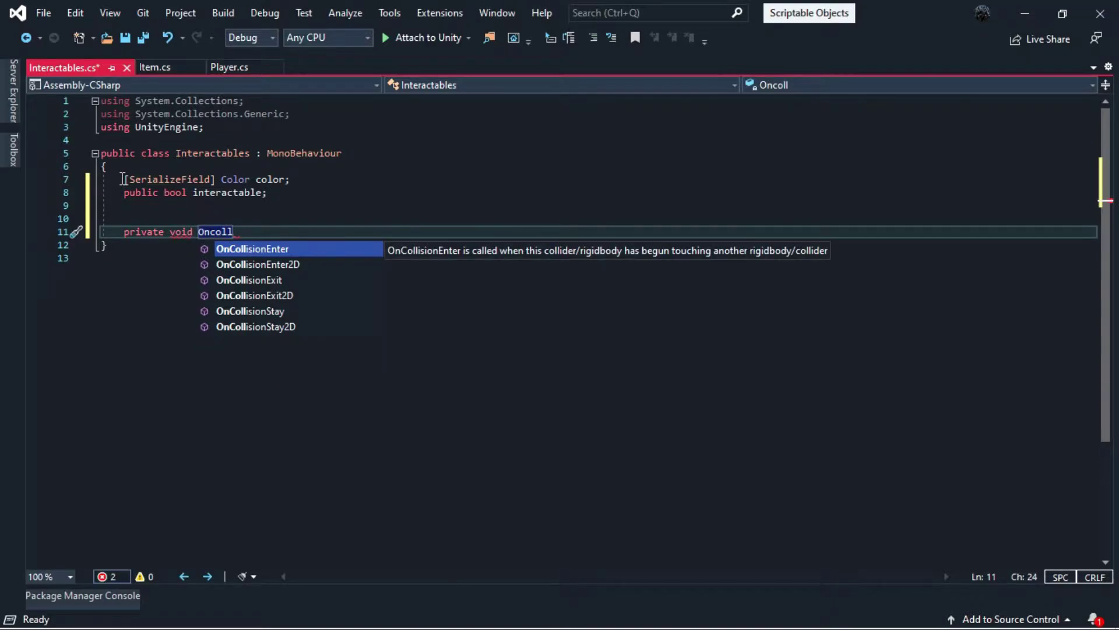
key("Down")
key("Tab")
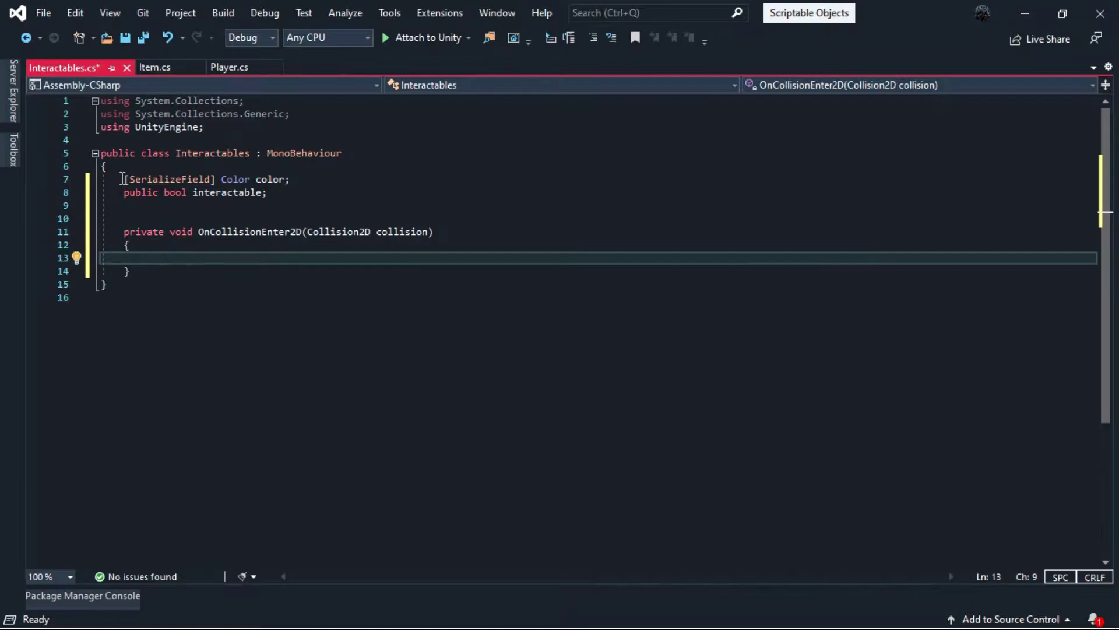
type("if(")
type("collision")
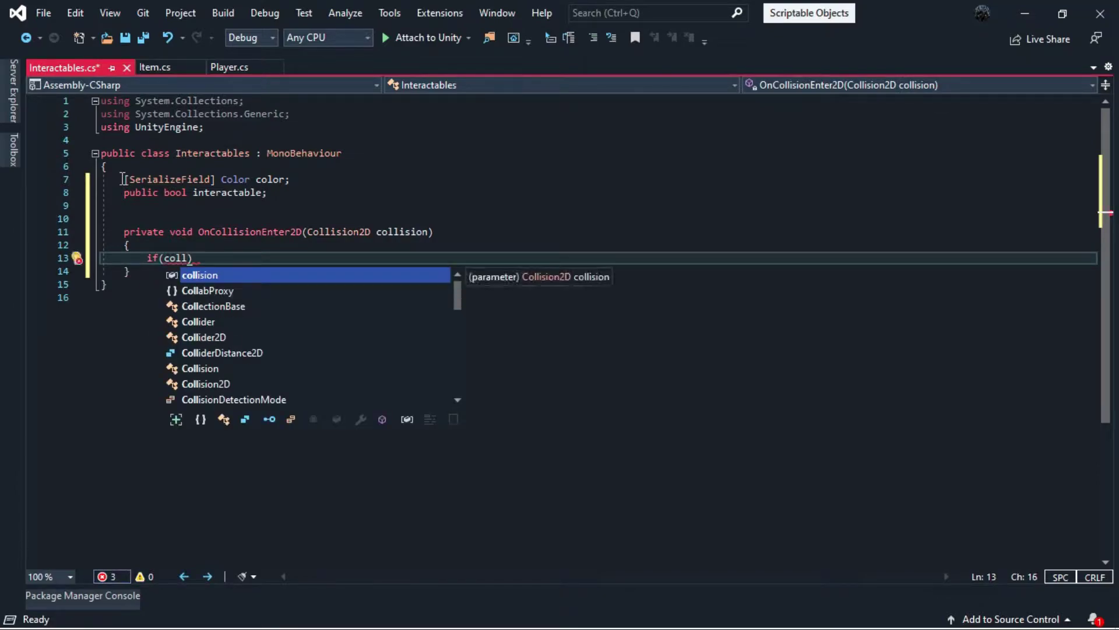
type(".")
type("gameObject")
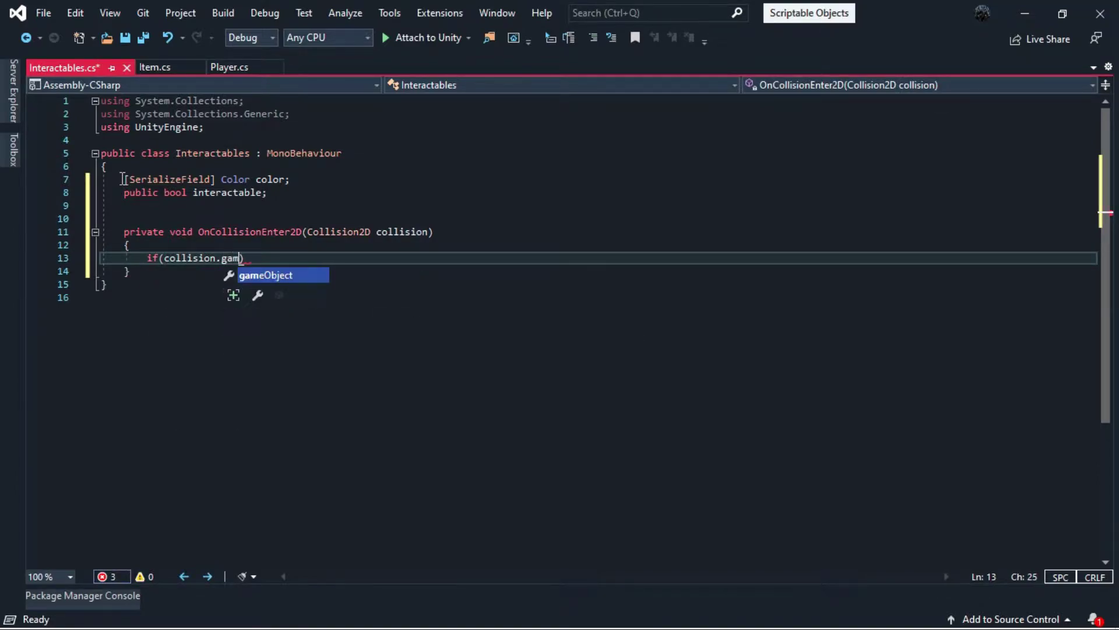
type(".co")
key("Tab")
type("(")
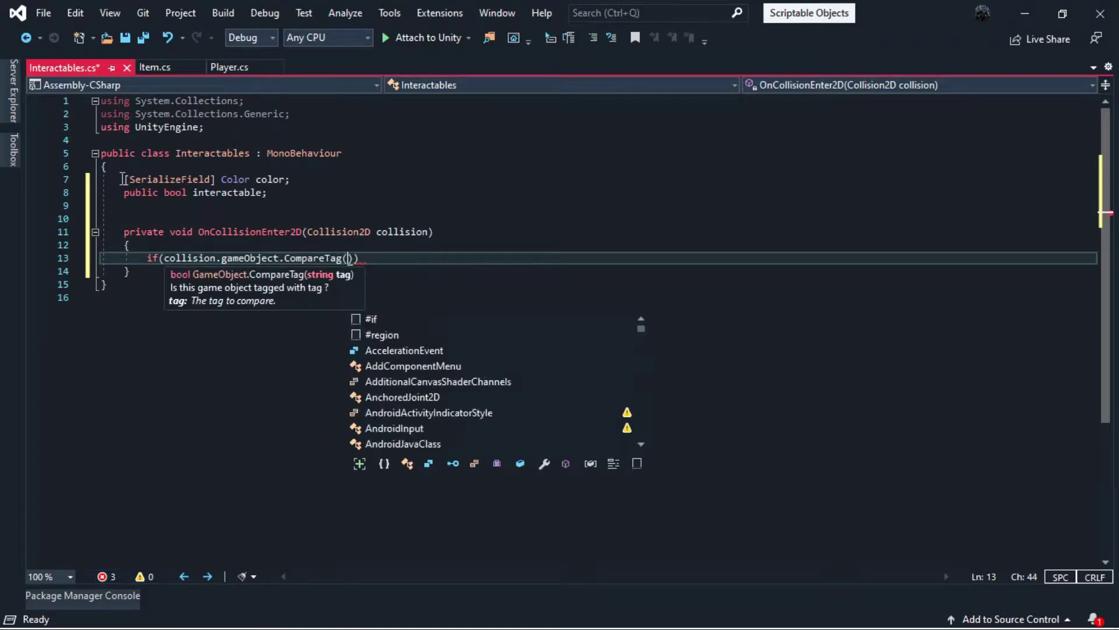
type("\"Player\")")
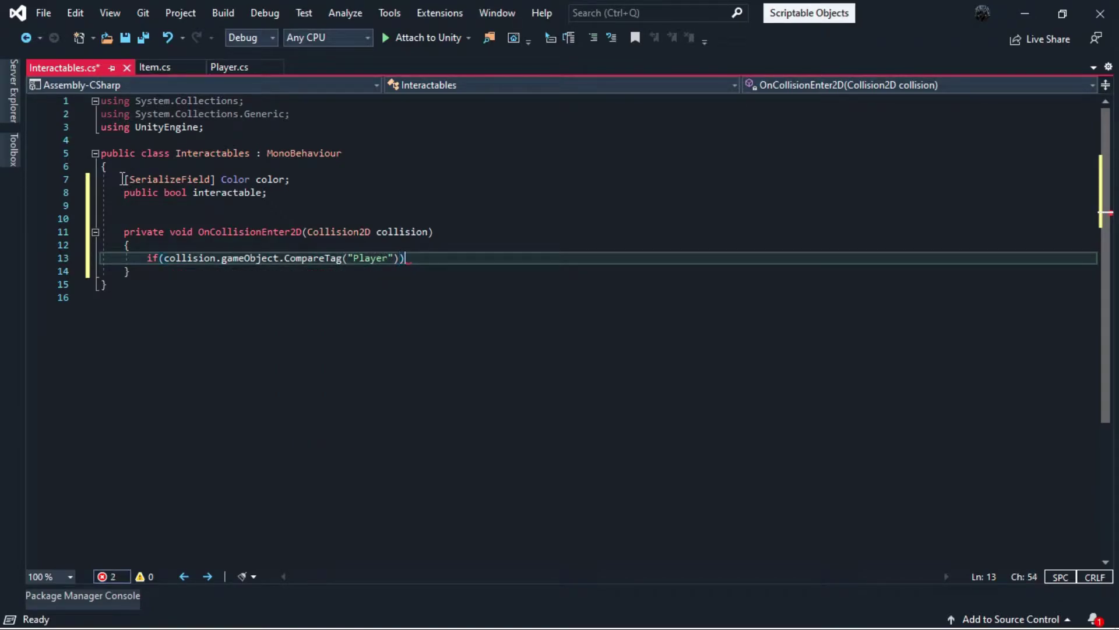
key("Return")
type("{")
key("Return")
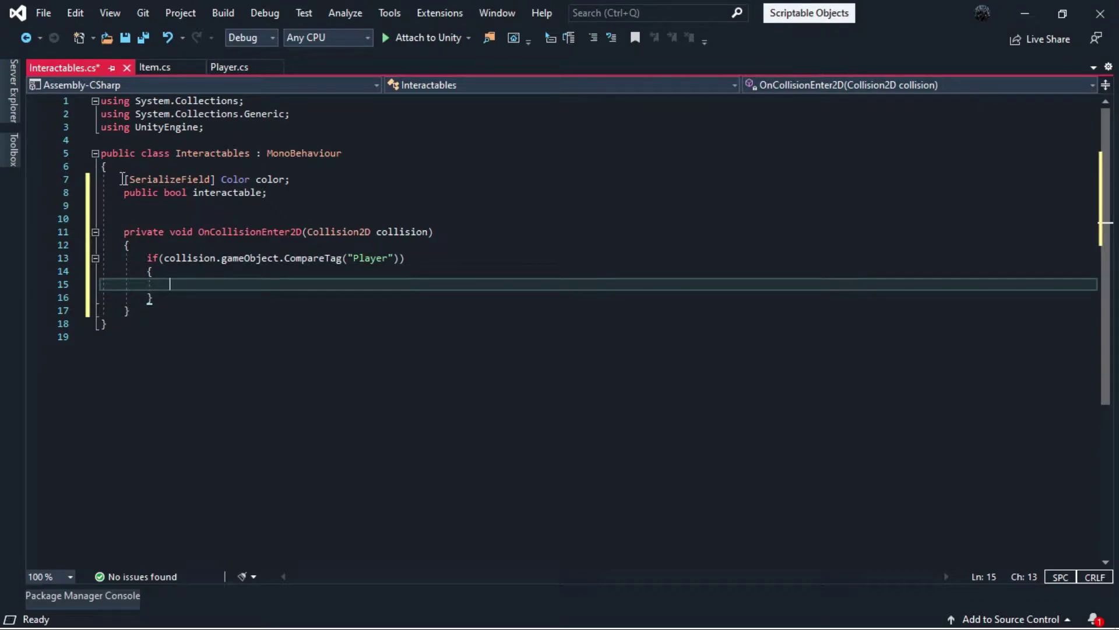
type("ga")
Inside the Player check, set the SpriteRenderer color to color and interactable to true
key("Tab")
type(".")
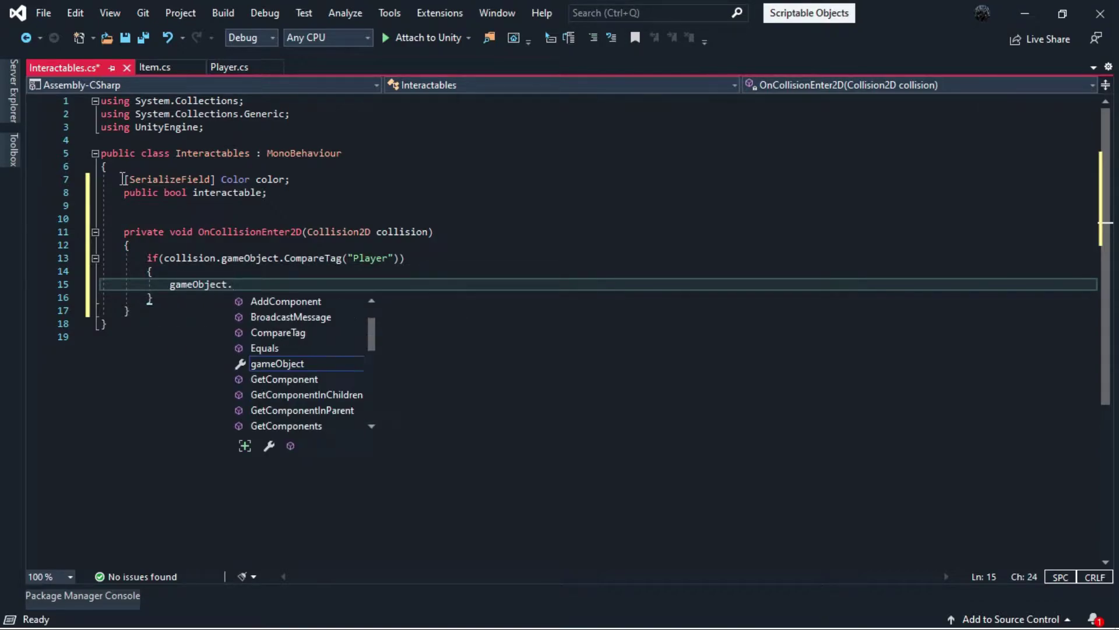
type("Get")
key("Tab")
type("<S")
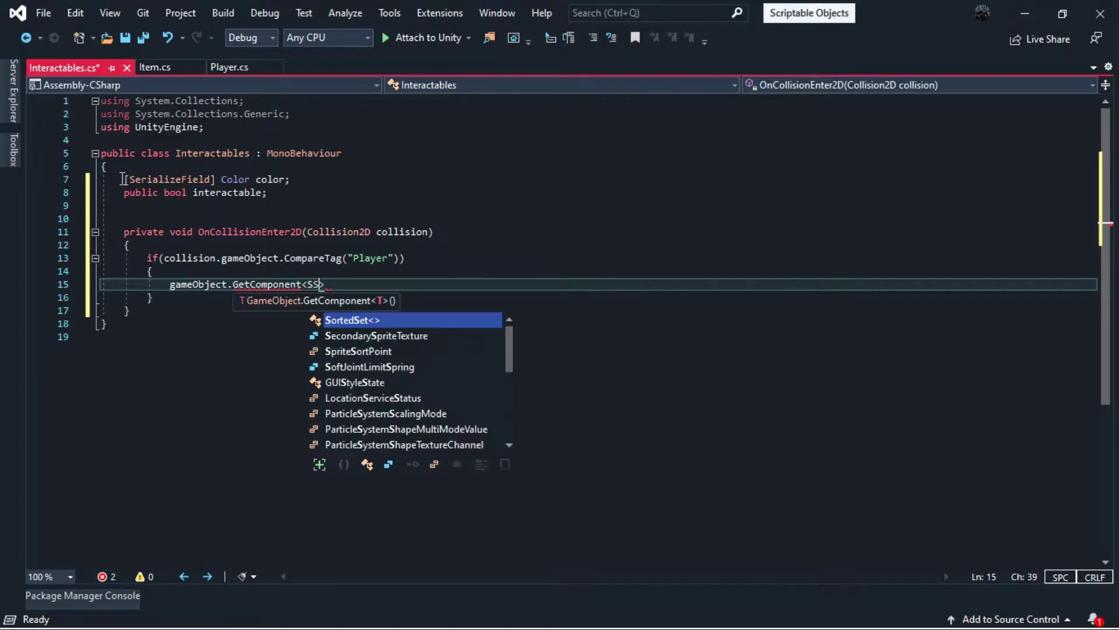
type("priteRenderer")
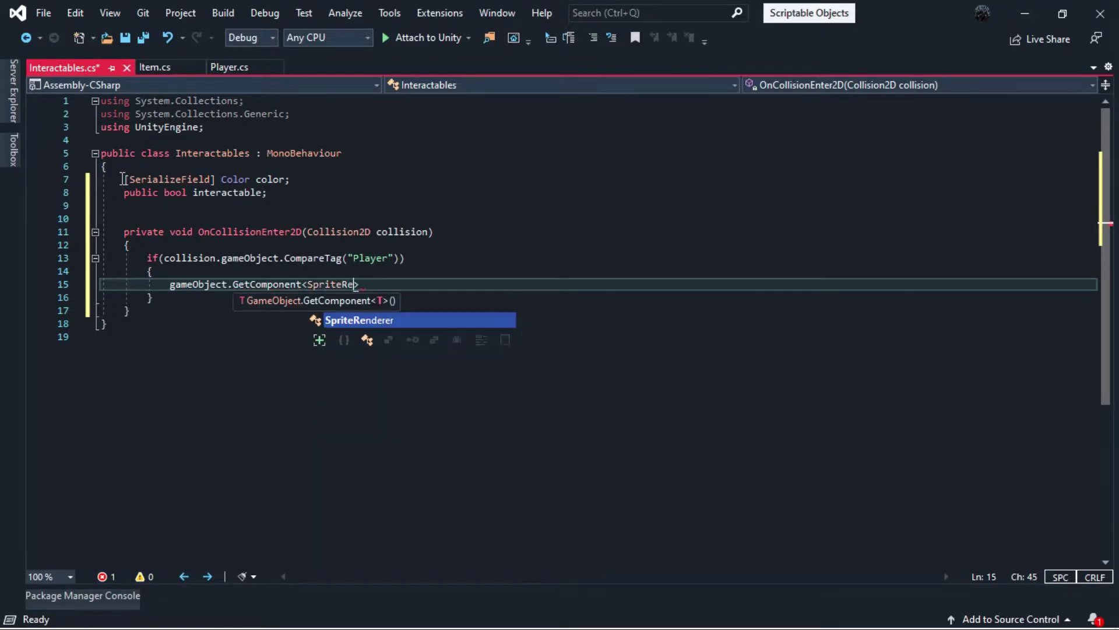
type(">().co")
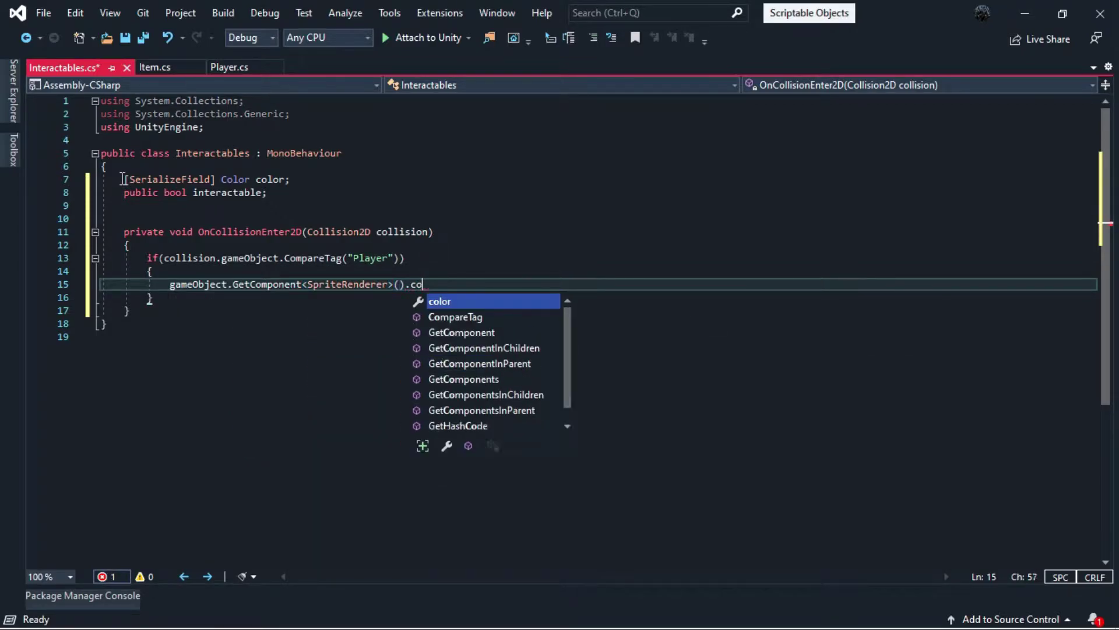
key("Tab")
type("co")
key("Tab")
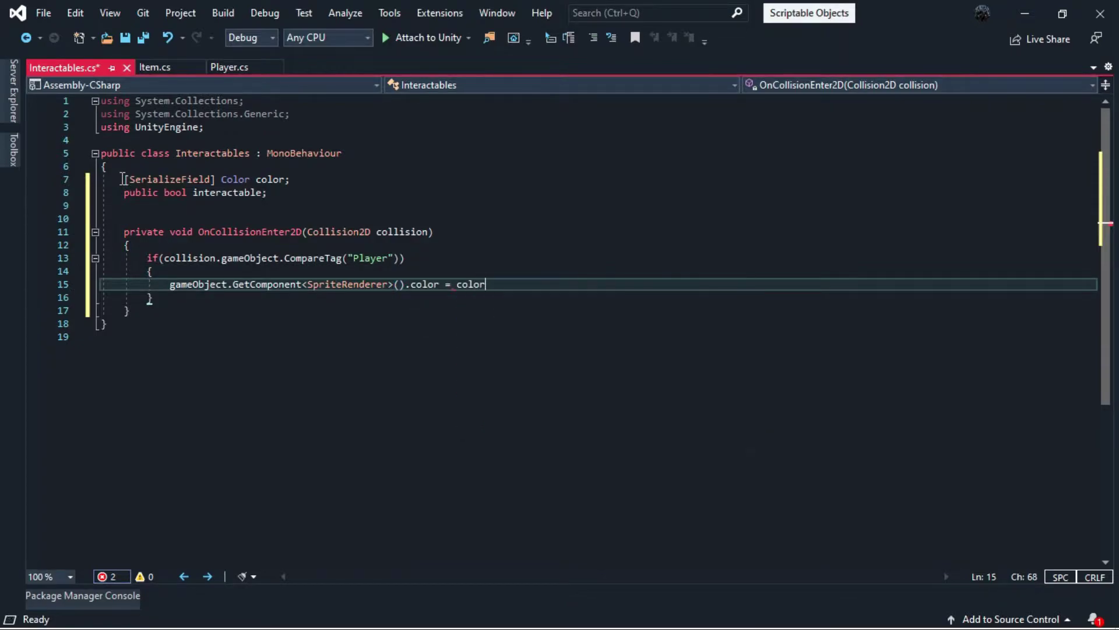
type(";")
key("Return")
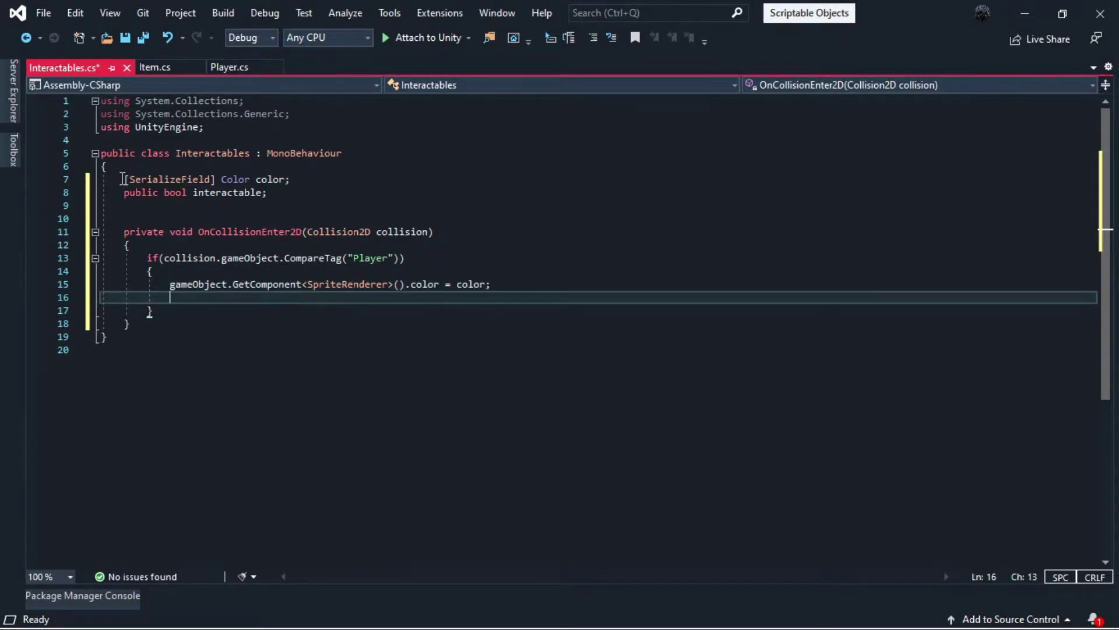
type("inter")
key("Tab")
type("= ")
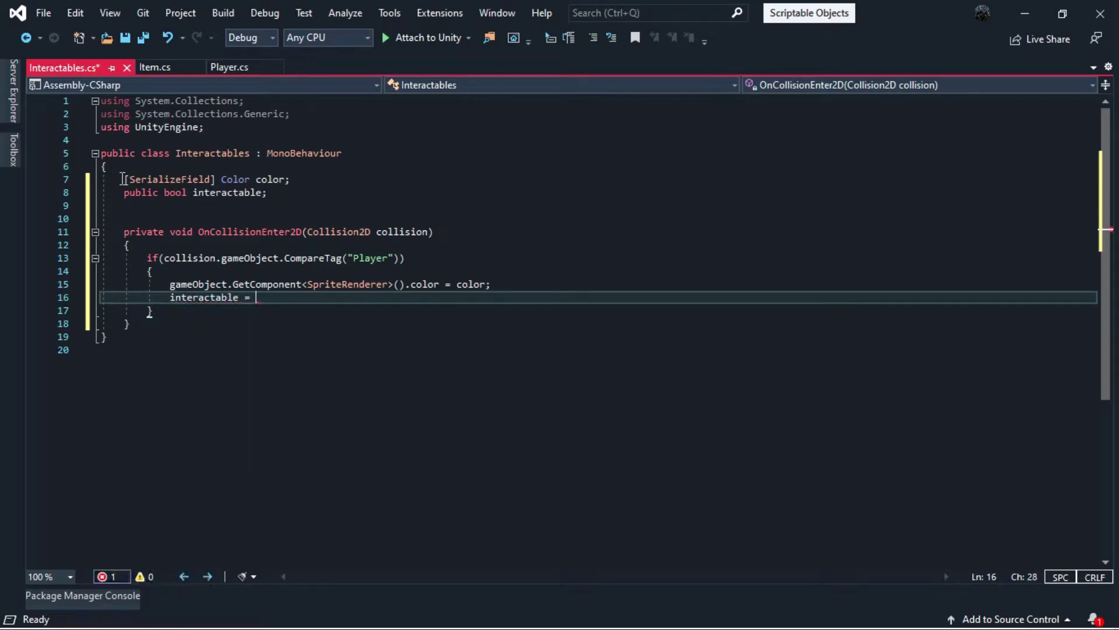
type("true;")
key("Down")
key("Down")
key("Return")
key("Return")
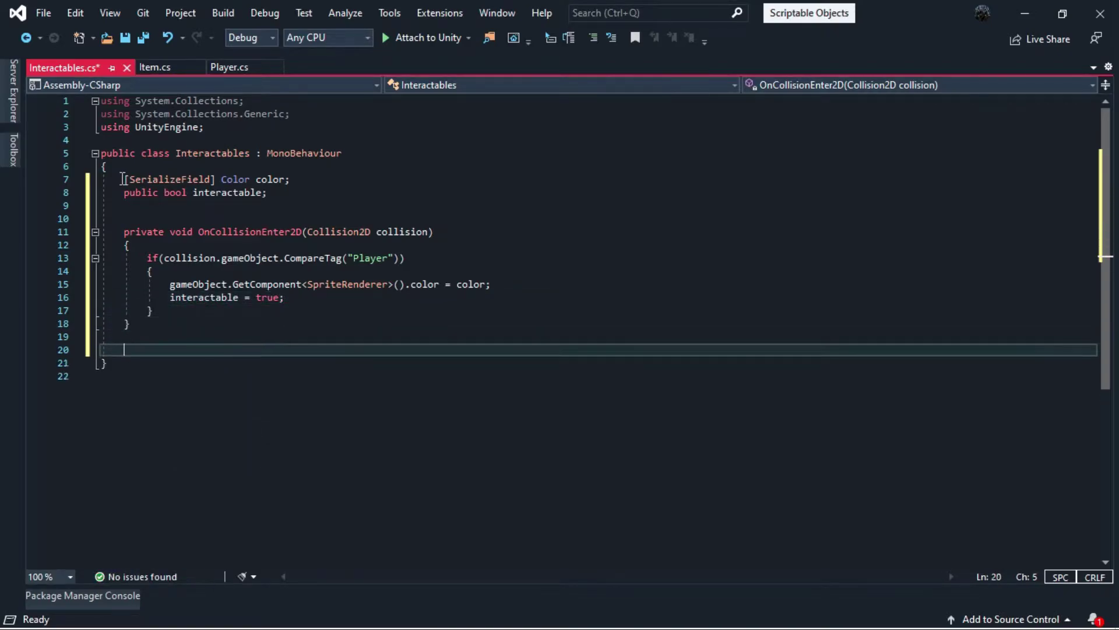
Add an OnCollisionExit2D method checking whether the colliding gameObject is tagged "Player"
type("private v")
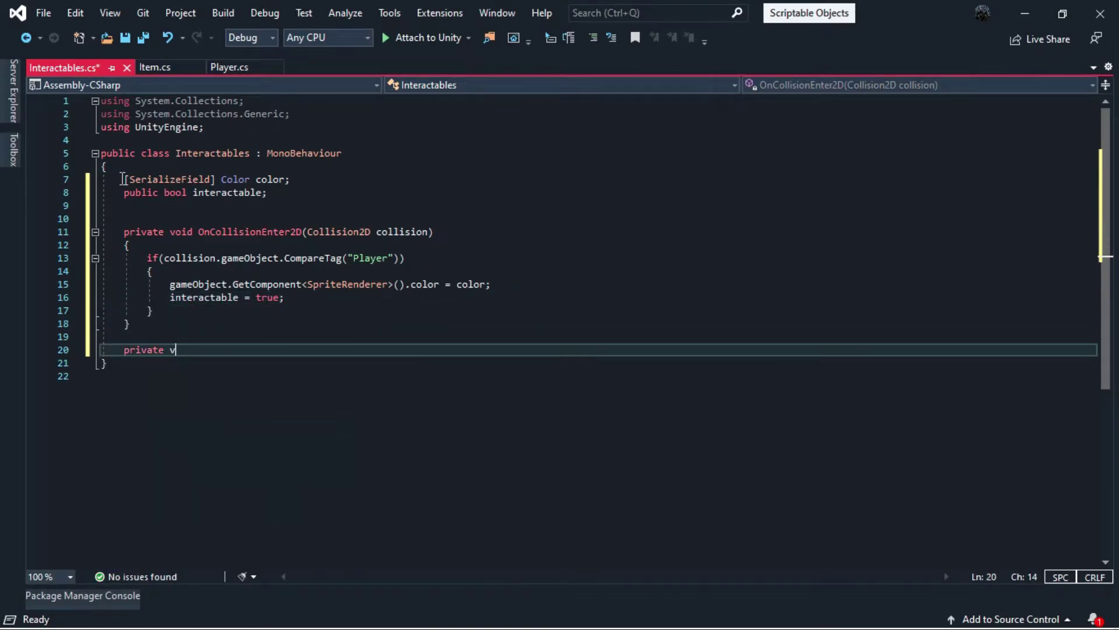
type("oid Oncoll")
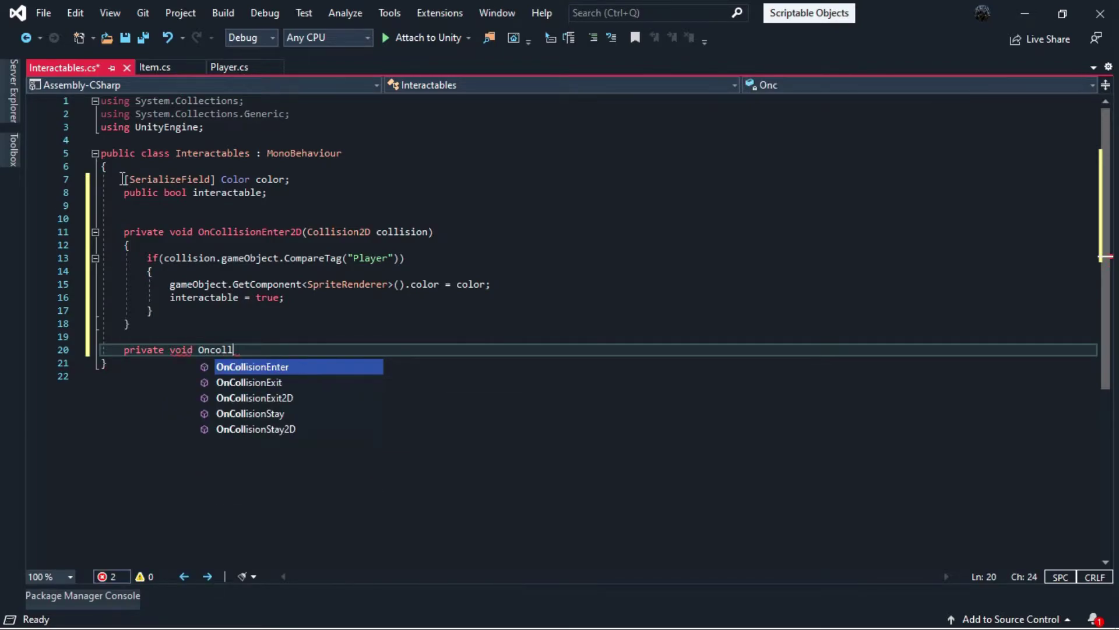
key("Down")
key("Down")
key("Return")
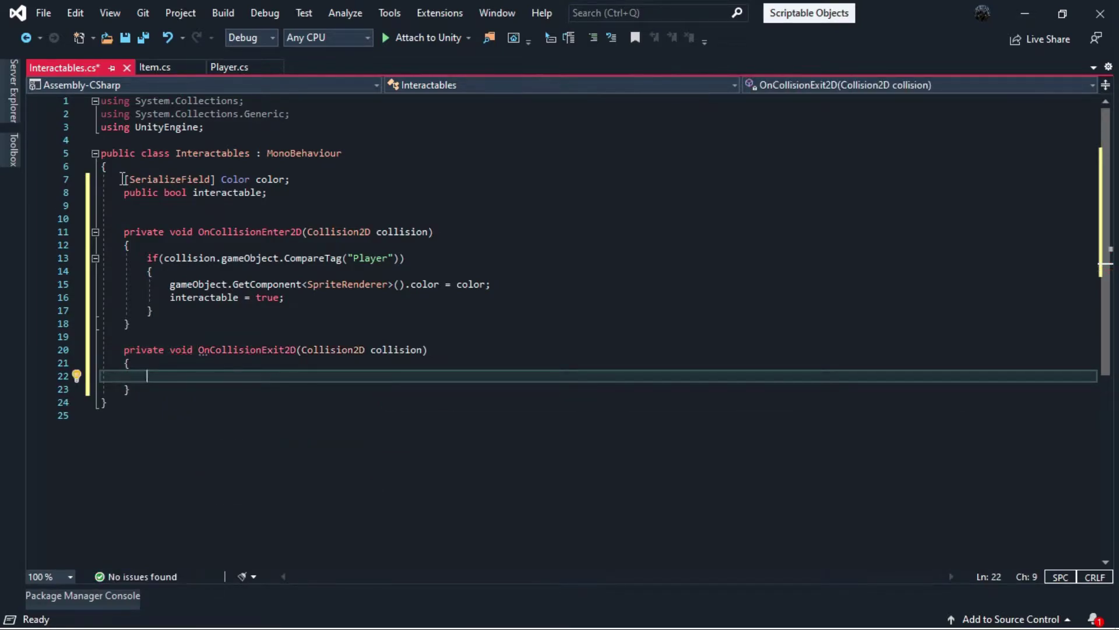
type("if(c")
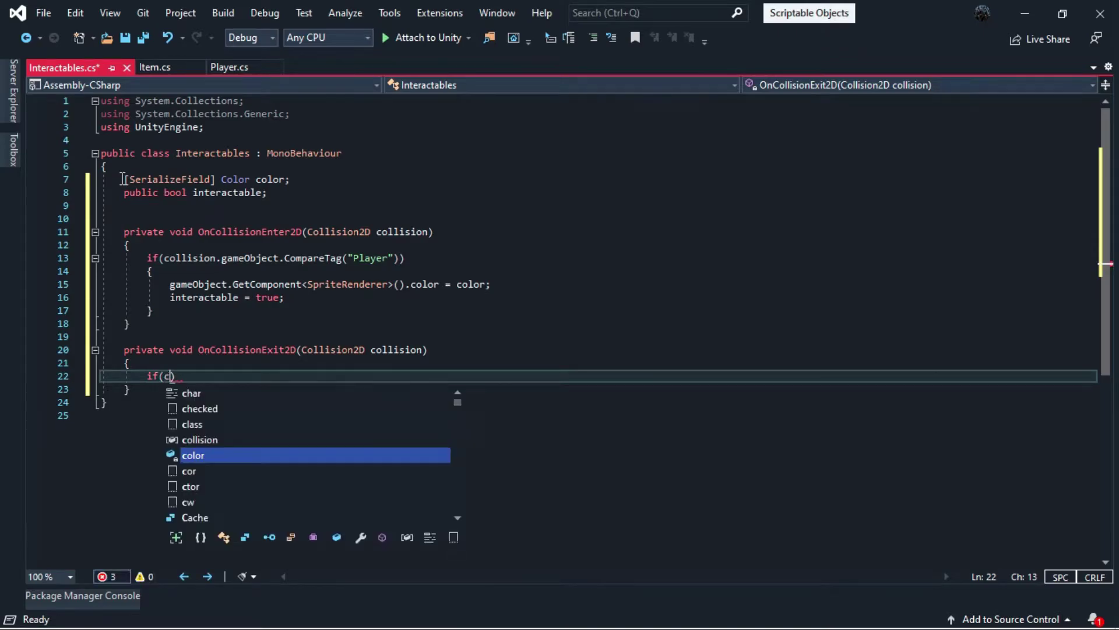
type("olli")
key("Tab")
type(".ga")
key("Tab")
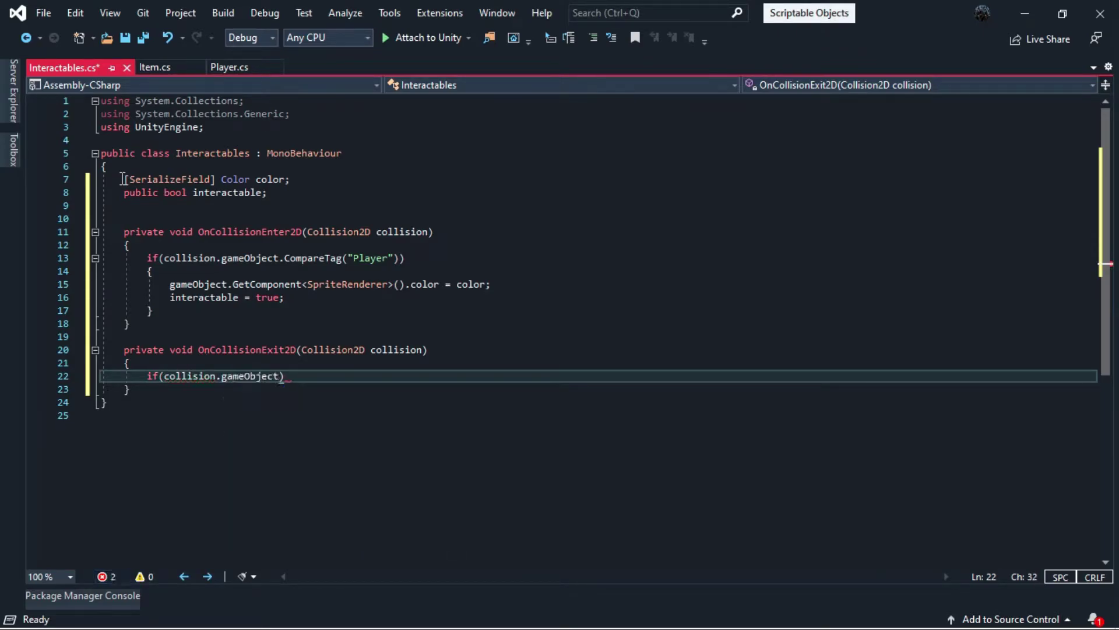
type(".Co")
key("Tab")
type("(\"Play")
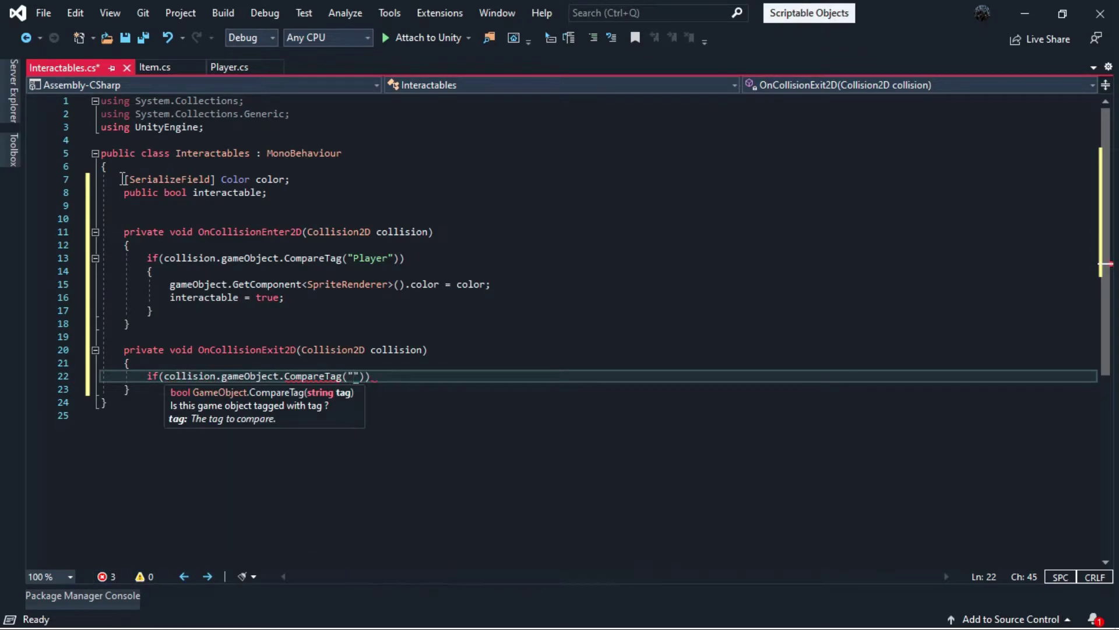
type("er")
key("End")
key("Return")
type("{")
key("Return")
In that check, set the SpriteRenderer color to Color.white and interactable to false
type("g")
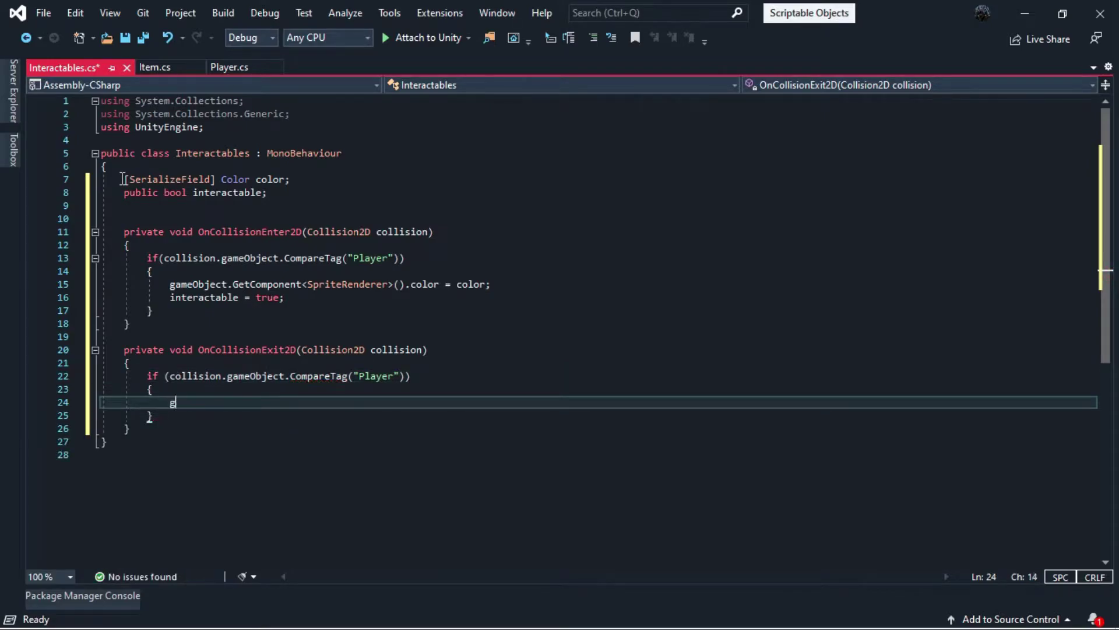
type("ameObject.Get")
key("Tab")
type("<")
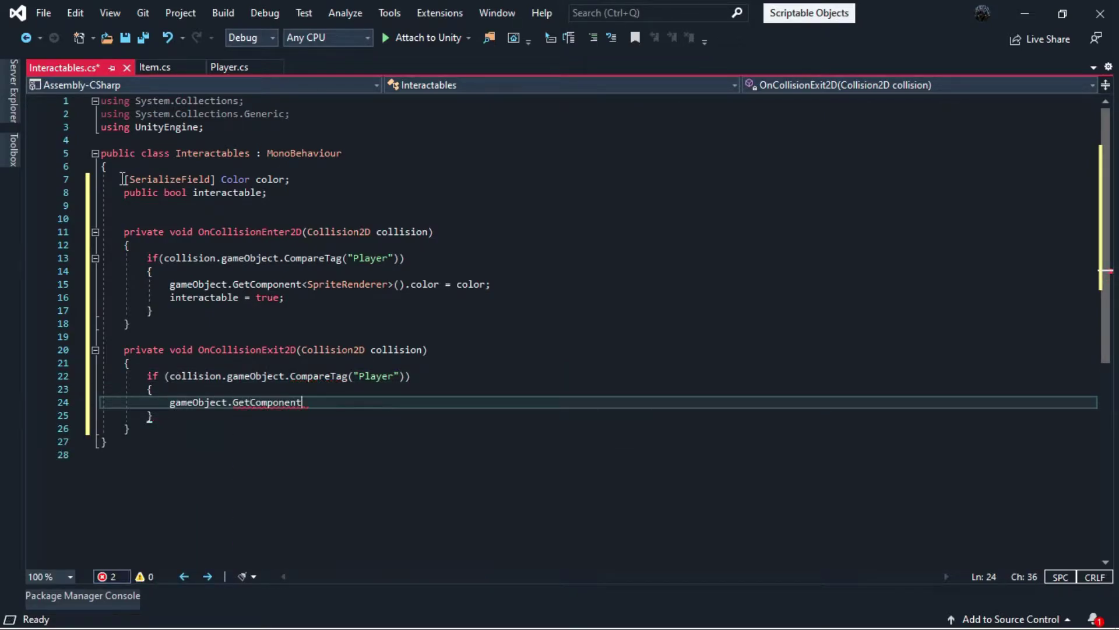
type("SpriteRenderer>")
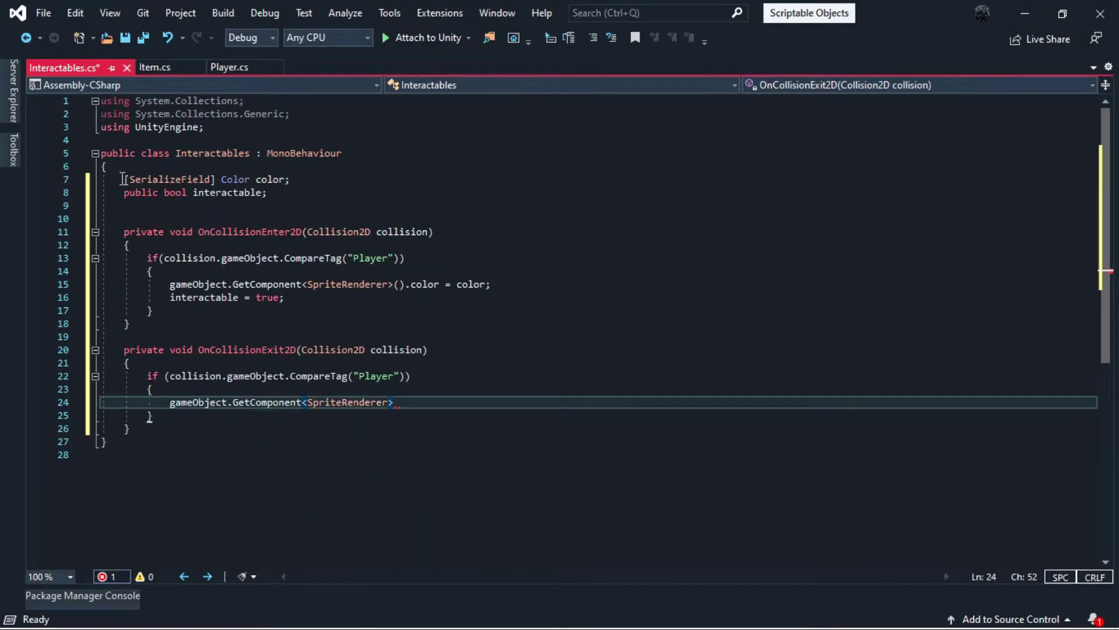
type("().color")
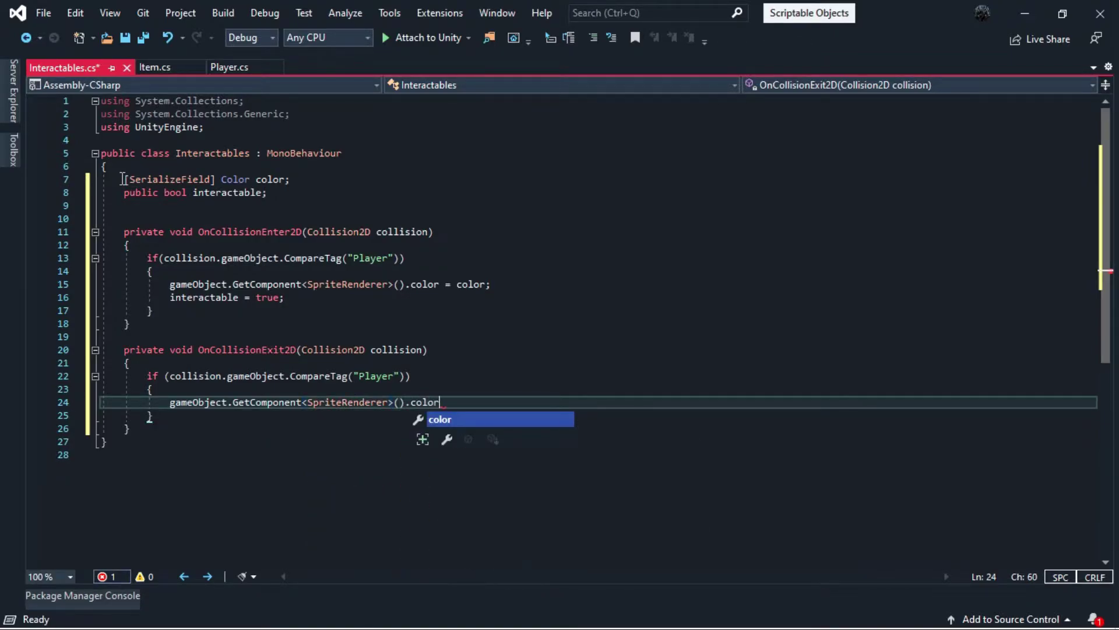
type(" = Color.")
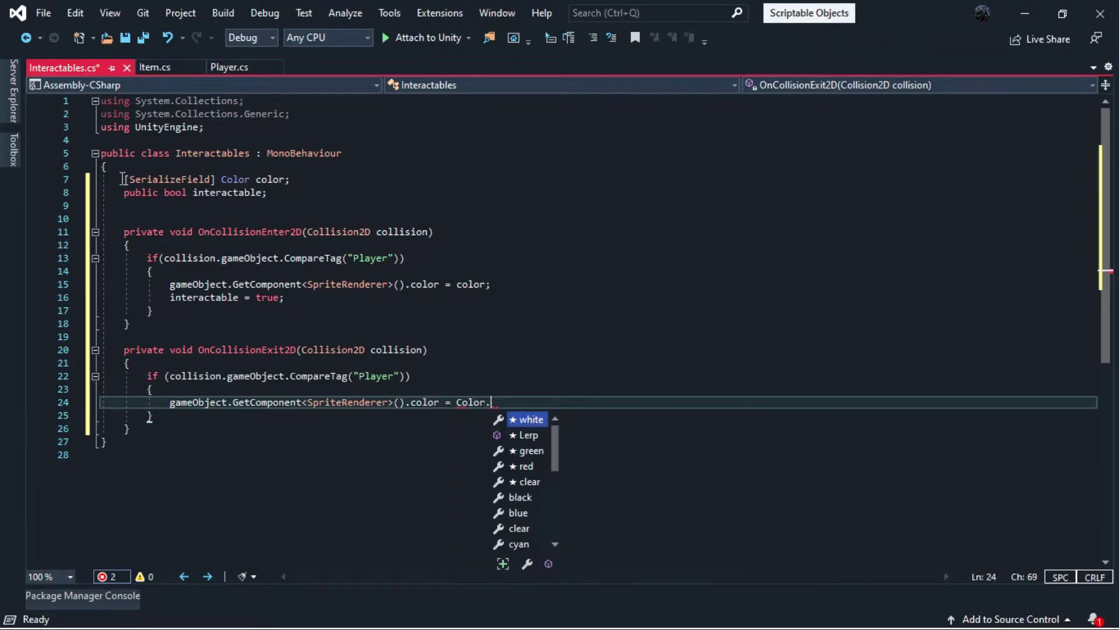
type("white;")
key("Return")
type("in")
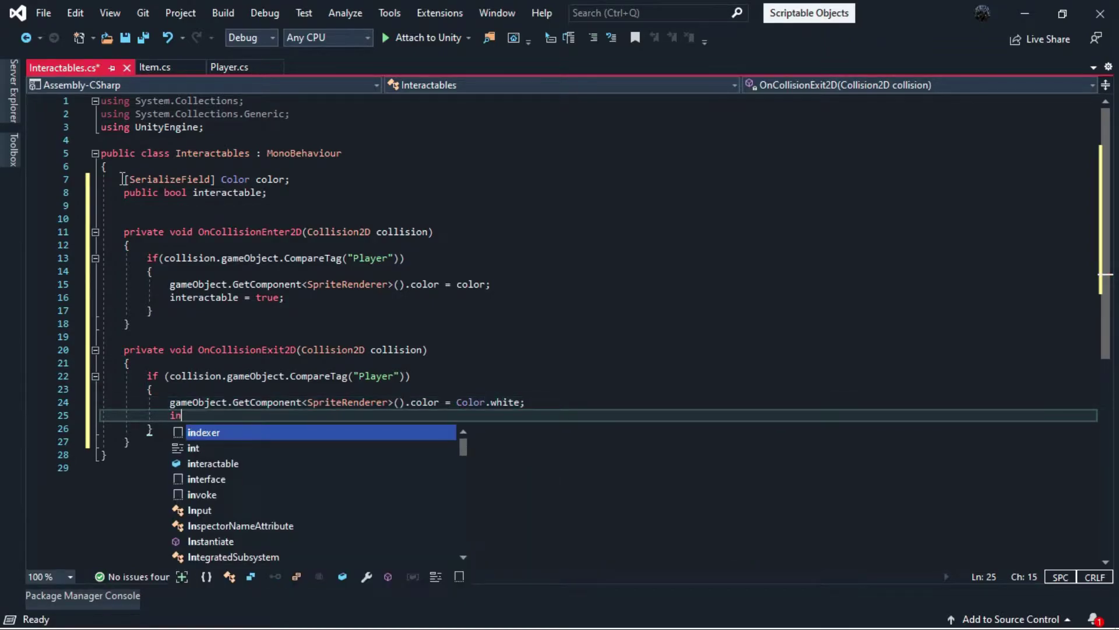
type("ter")
key("Tab")
type("= fa")
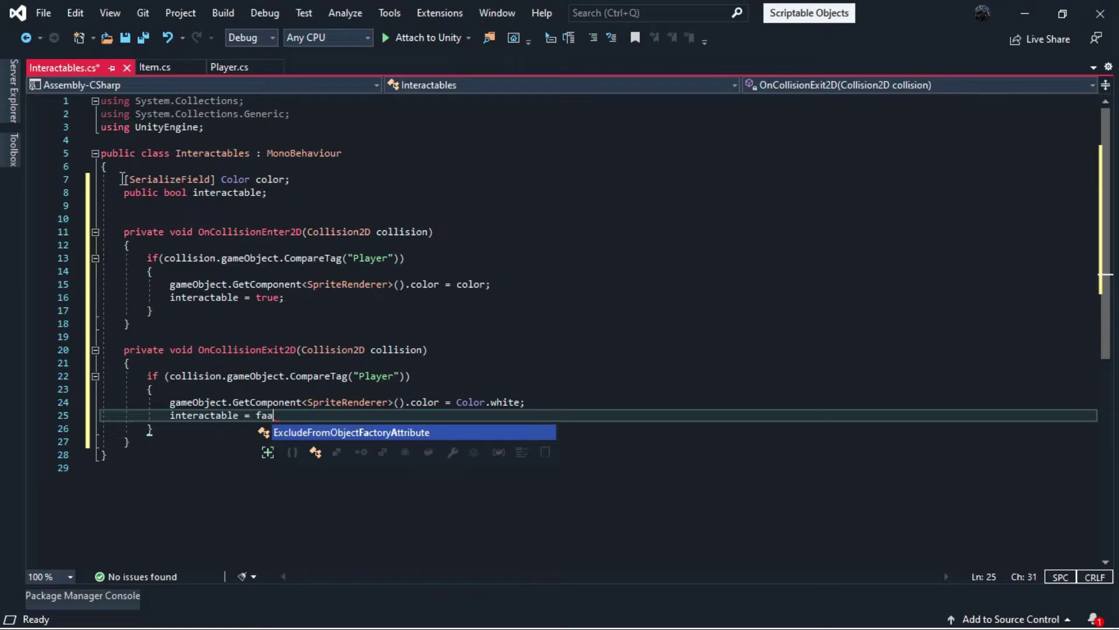
type("lse;")
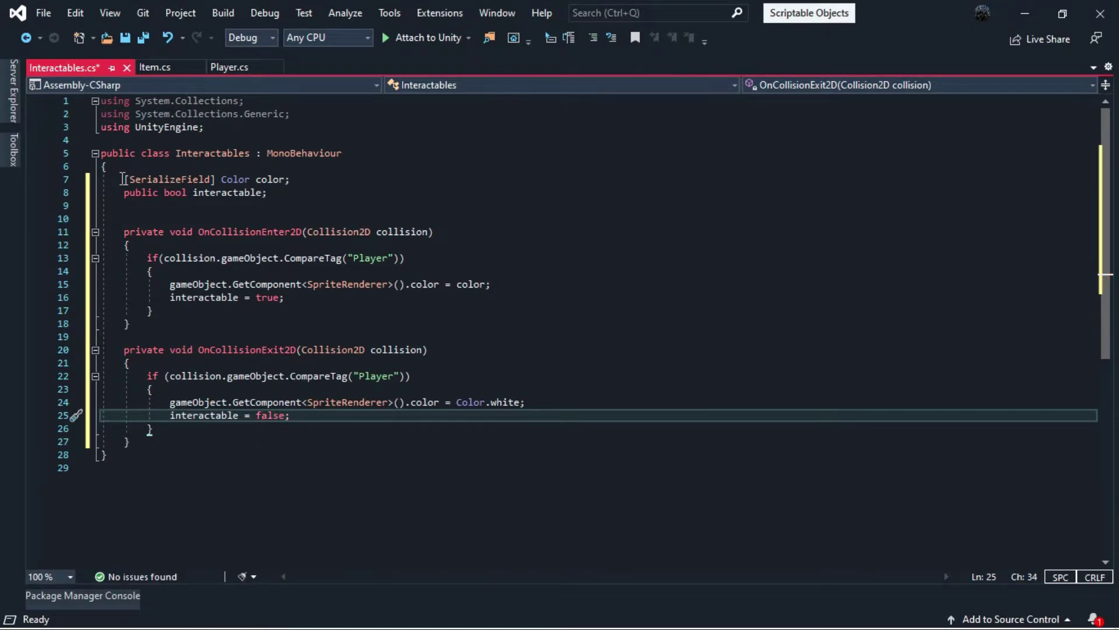
Add an Update method with an if (Input.GetMouseButtonDown(0) && interactable) check
left_click(317, 195)
key("Return")
key("Return")
key("Return")
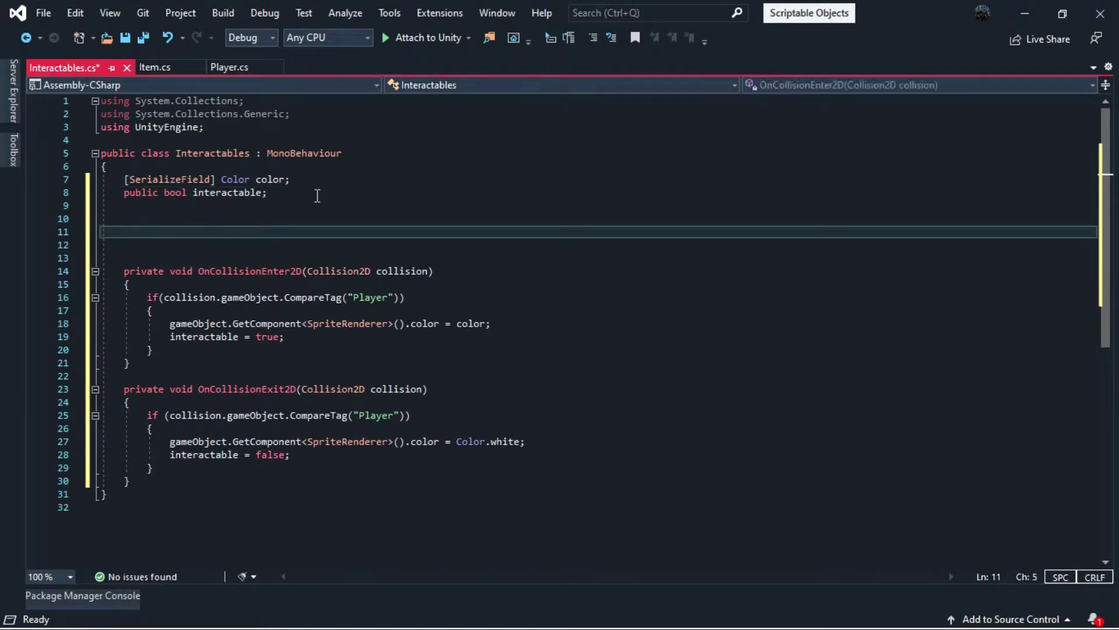
type("void U")
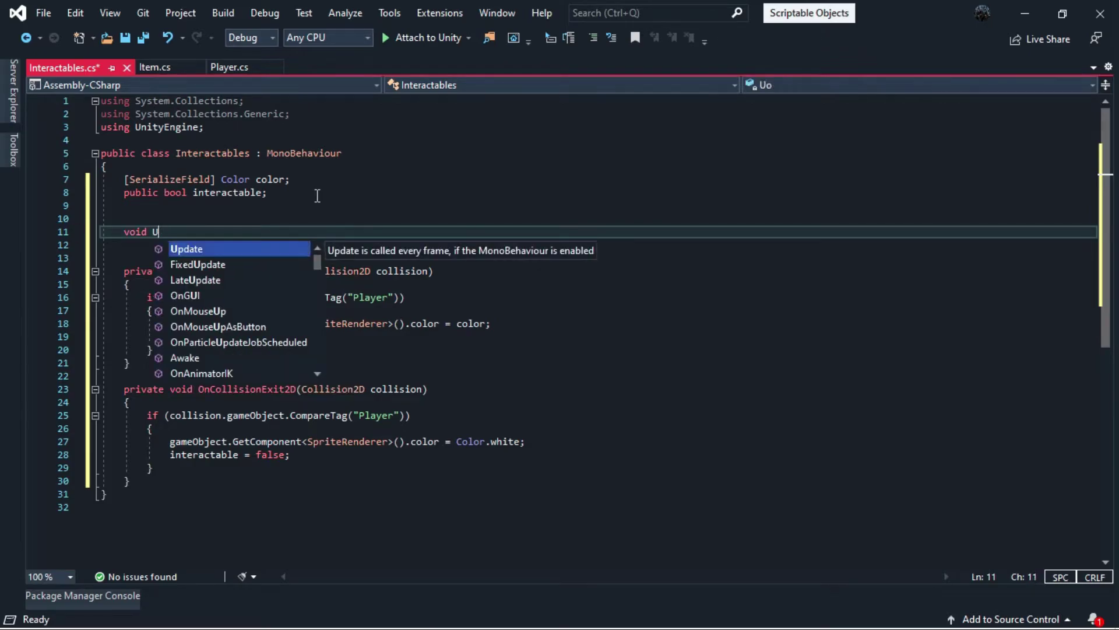
type("p")
key("Tab")
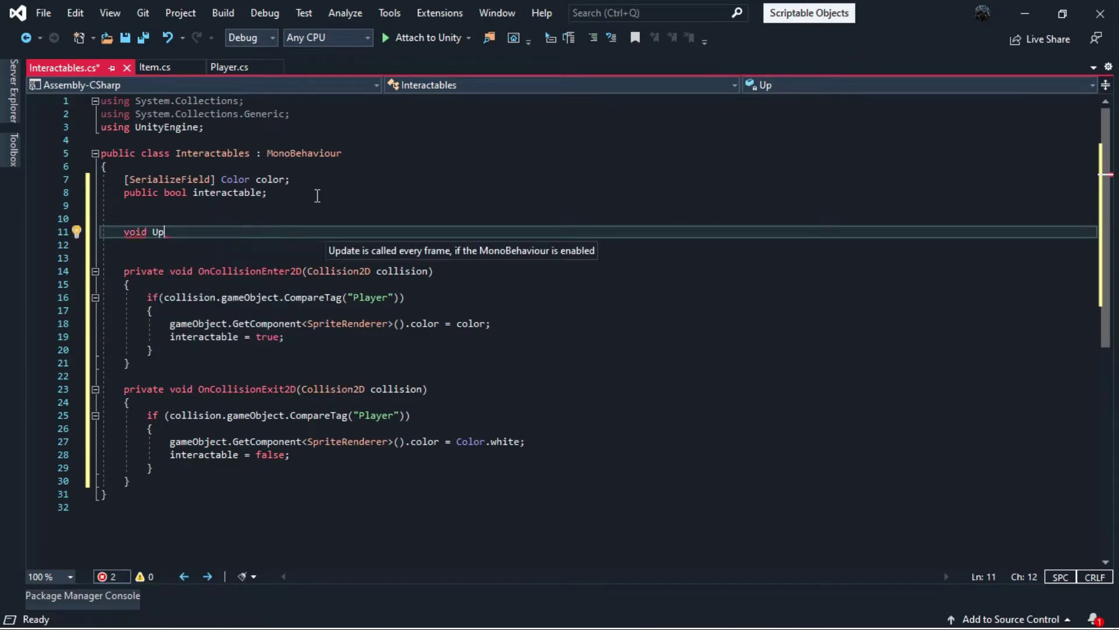
type("if(")
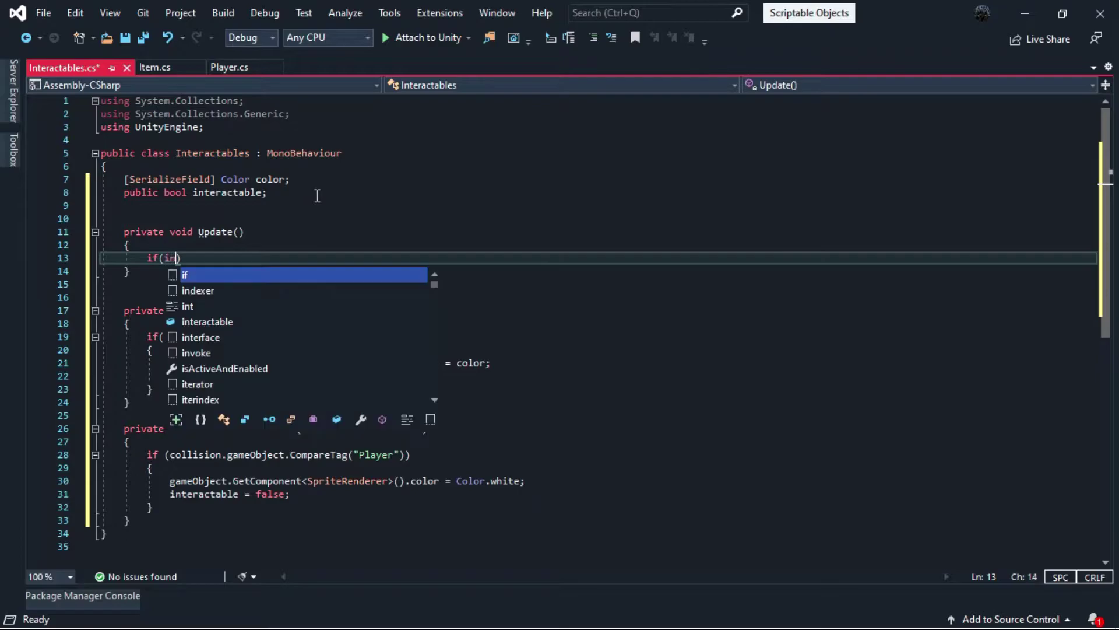
type("Input.get")
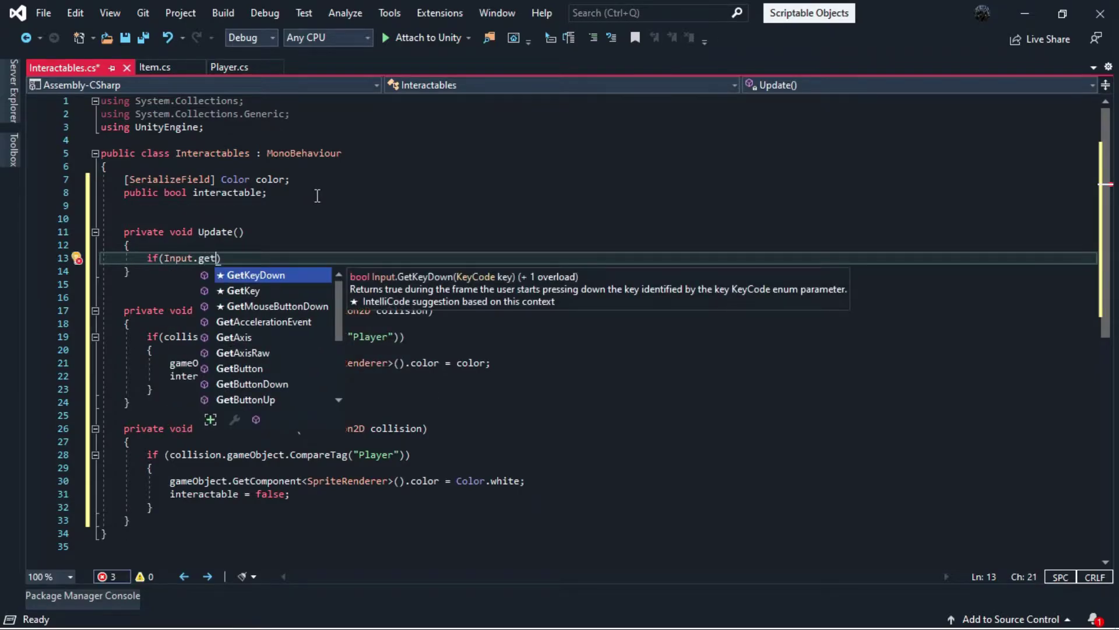
type("Mouse")
key("Tab")
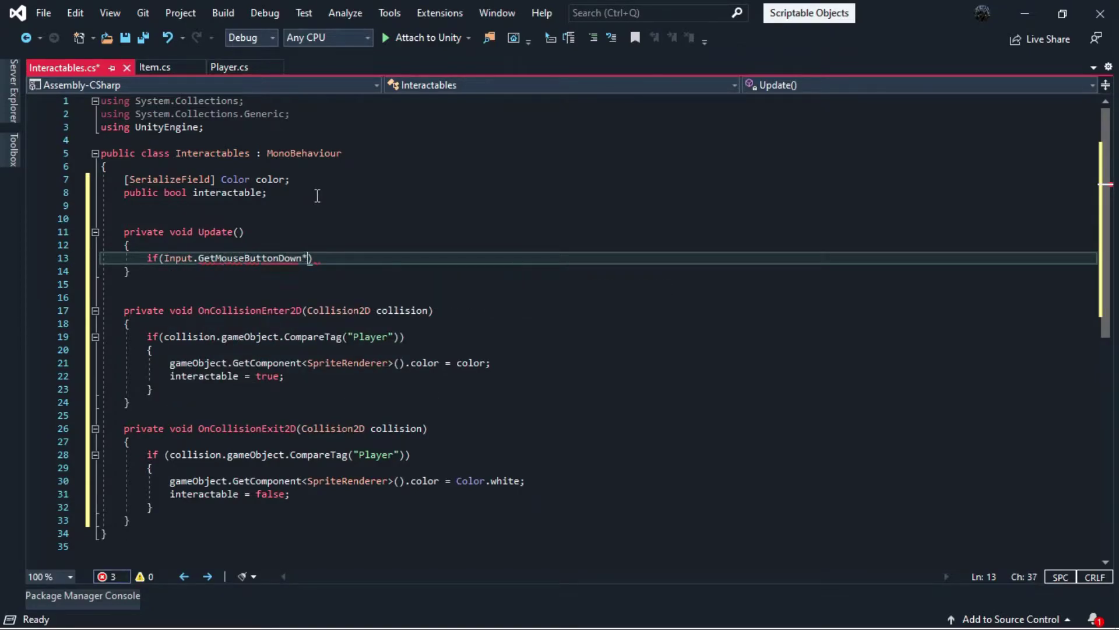
type("0) && ")
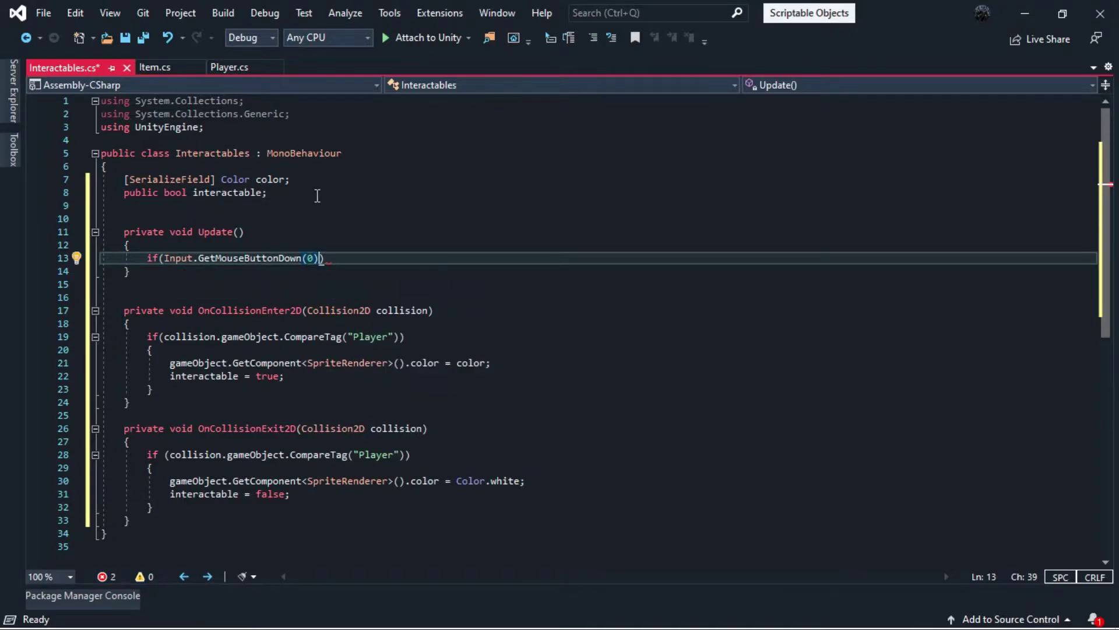
type("inter")
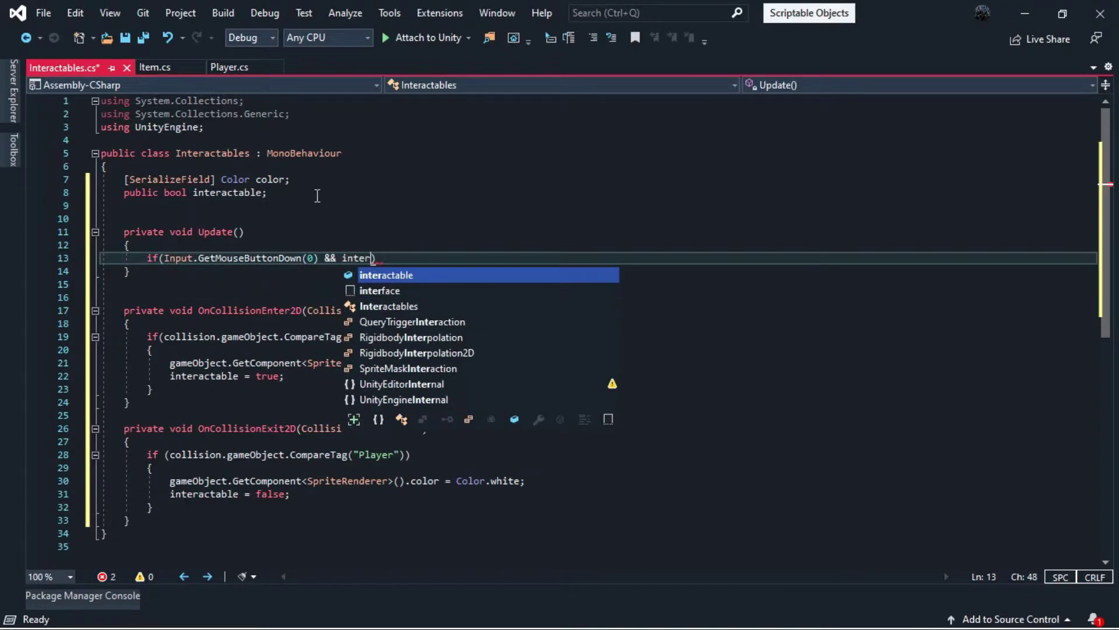
key("Tab")
key("Return")
type("{")
Add a public virtual Interact() method that calls Destroy(gameObject), and save
key("Return")
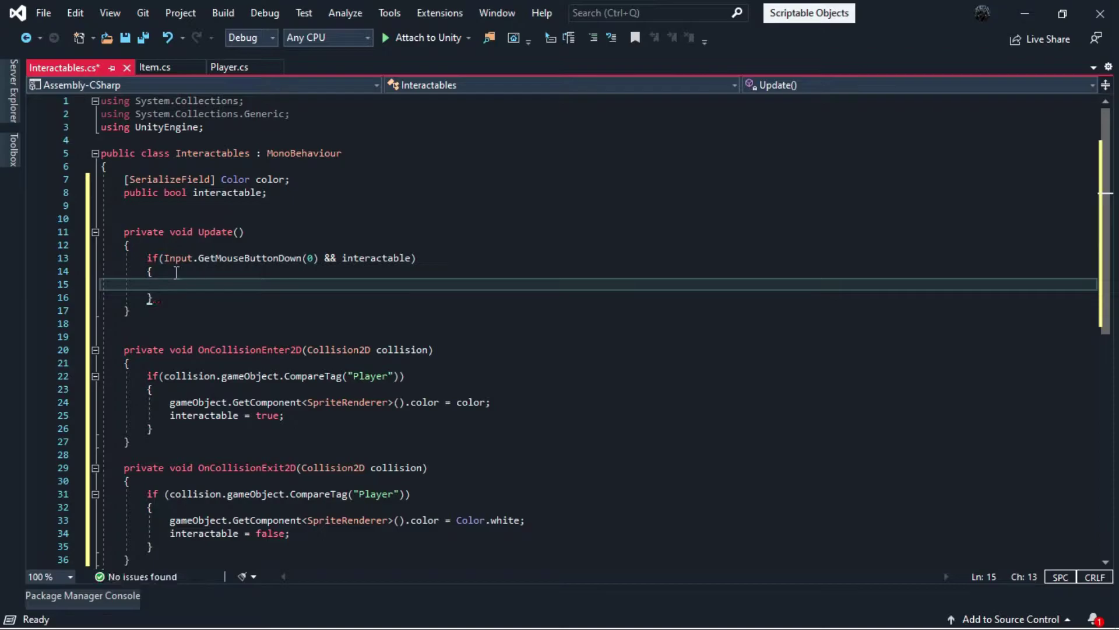
left_click(173, 306)
key("Return")
key("Return")
type("publ")
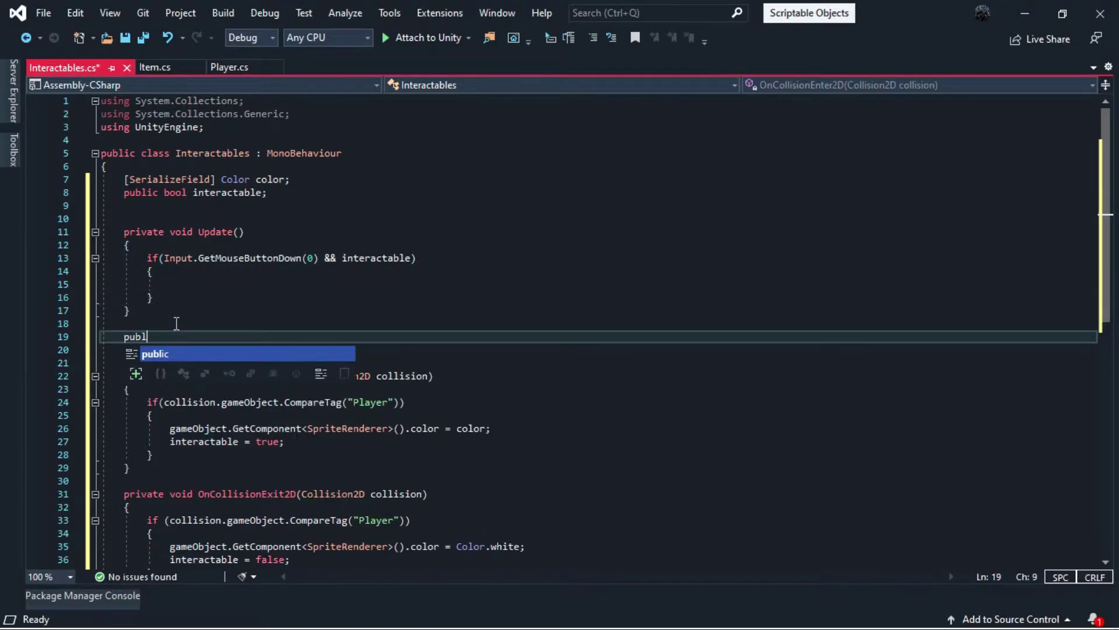
type("ic vir")
key("space")
type("tual void")
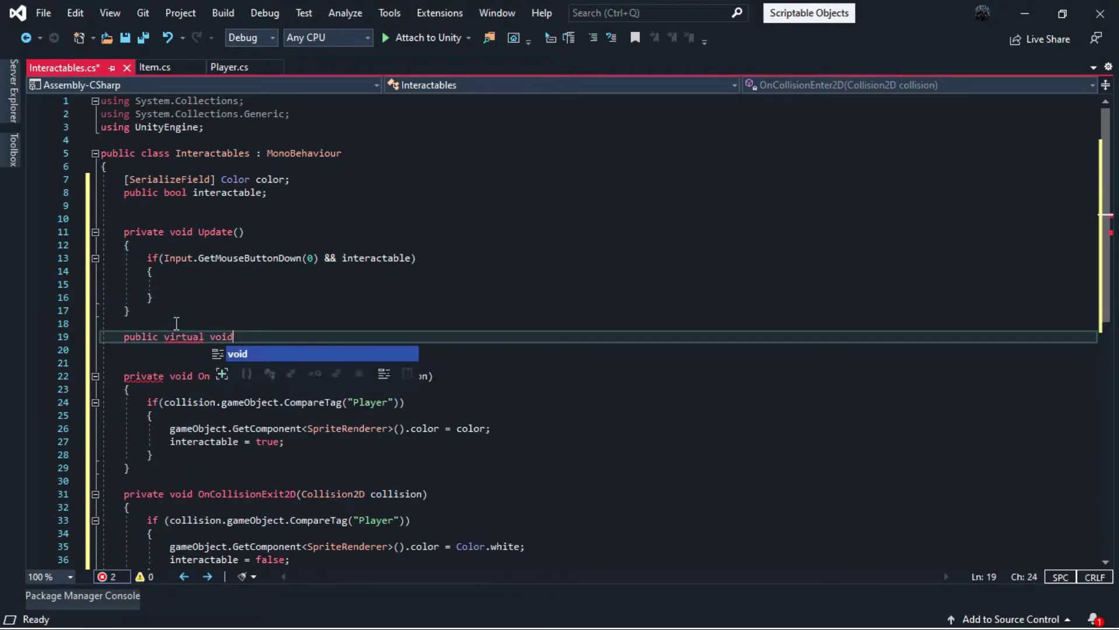
key("space")
type("te")
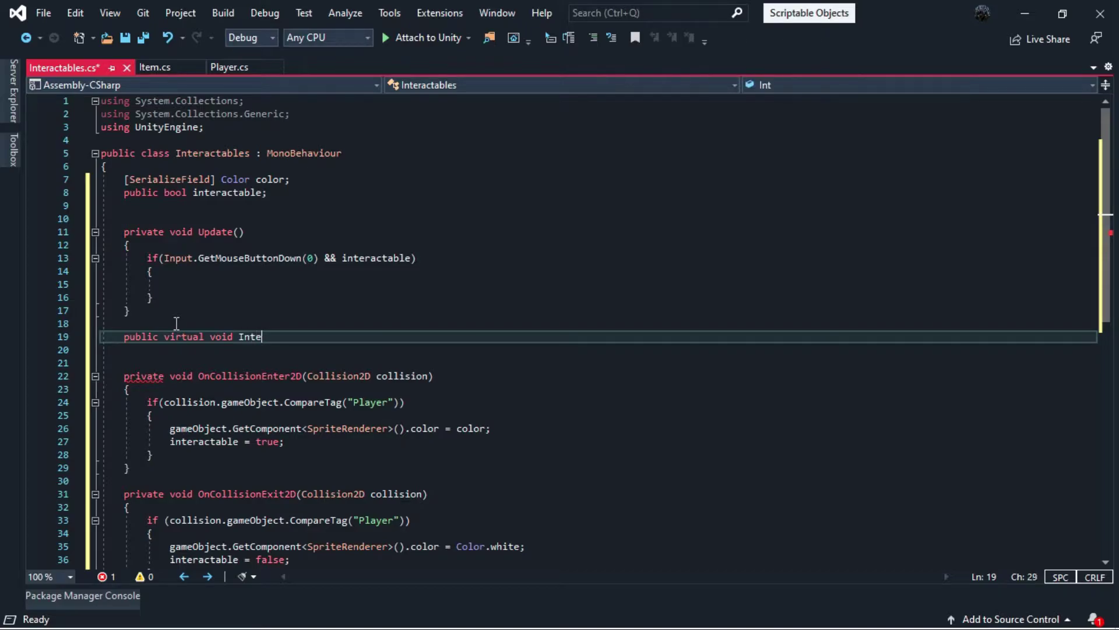
type("()")
key("Return")
type("{")
key("Return")
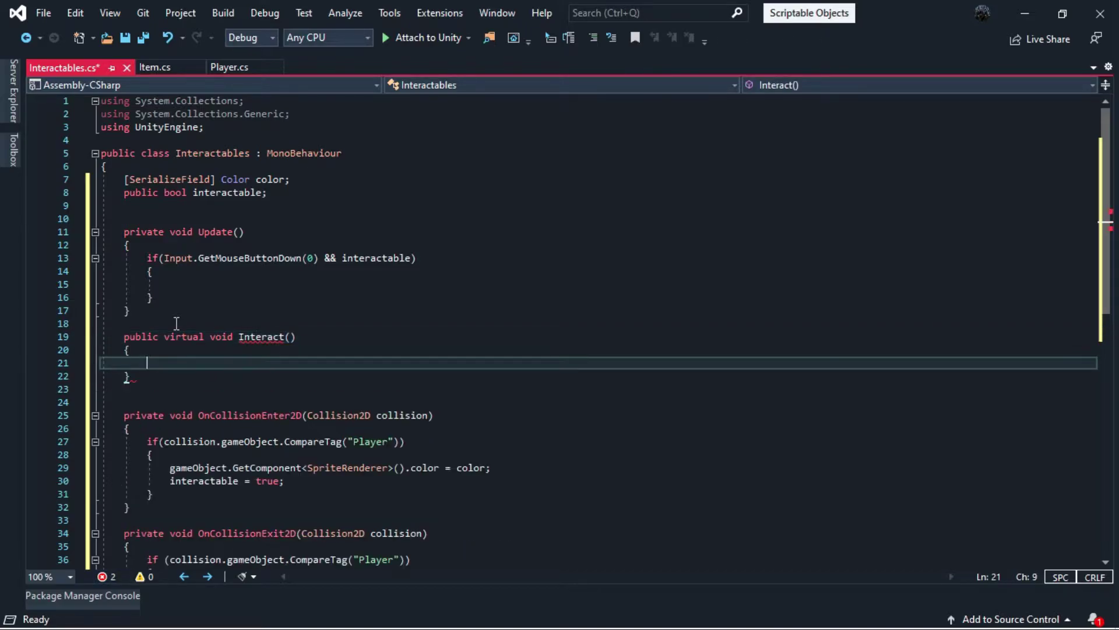
type("des")
key("Tab")
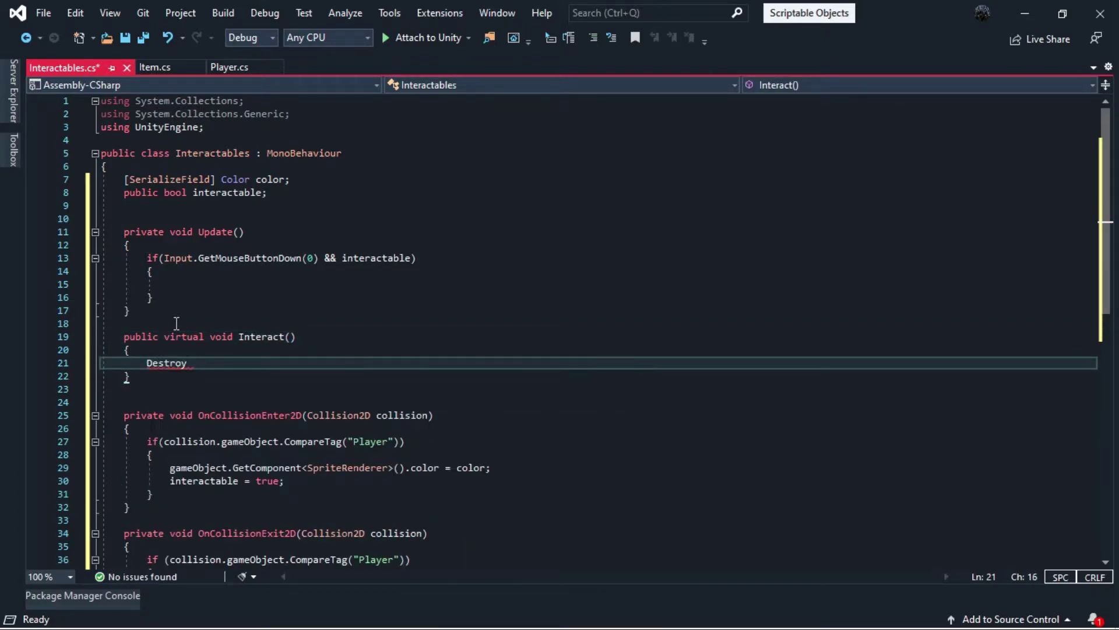
type("(game")
key("Tab")
type(");")
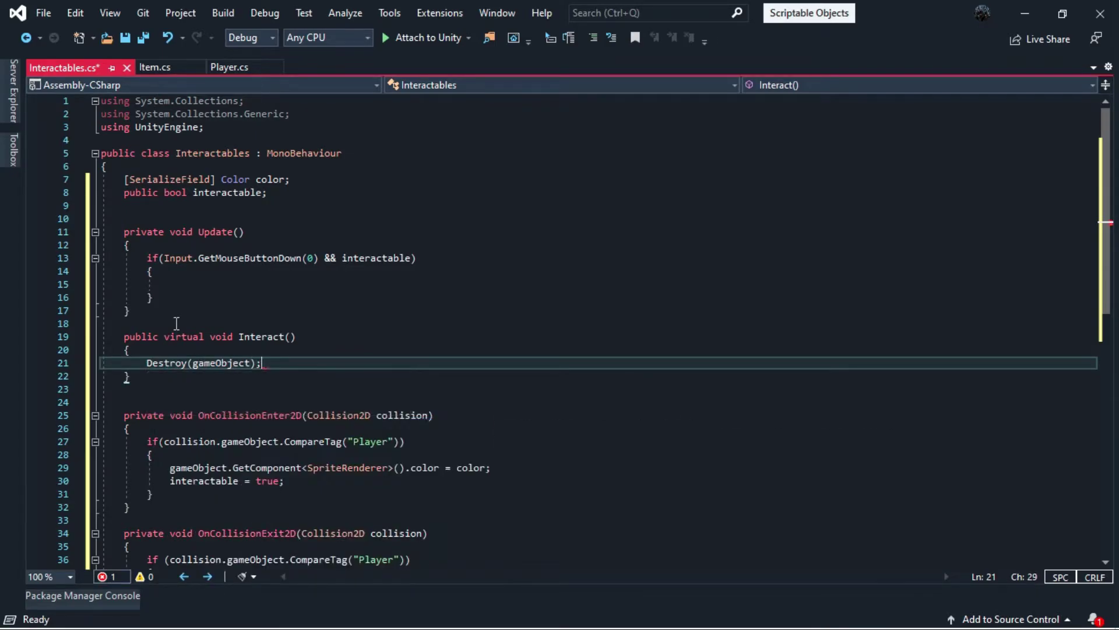
key("ctrl+s")
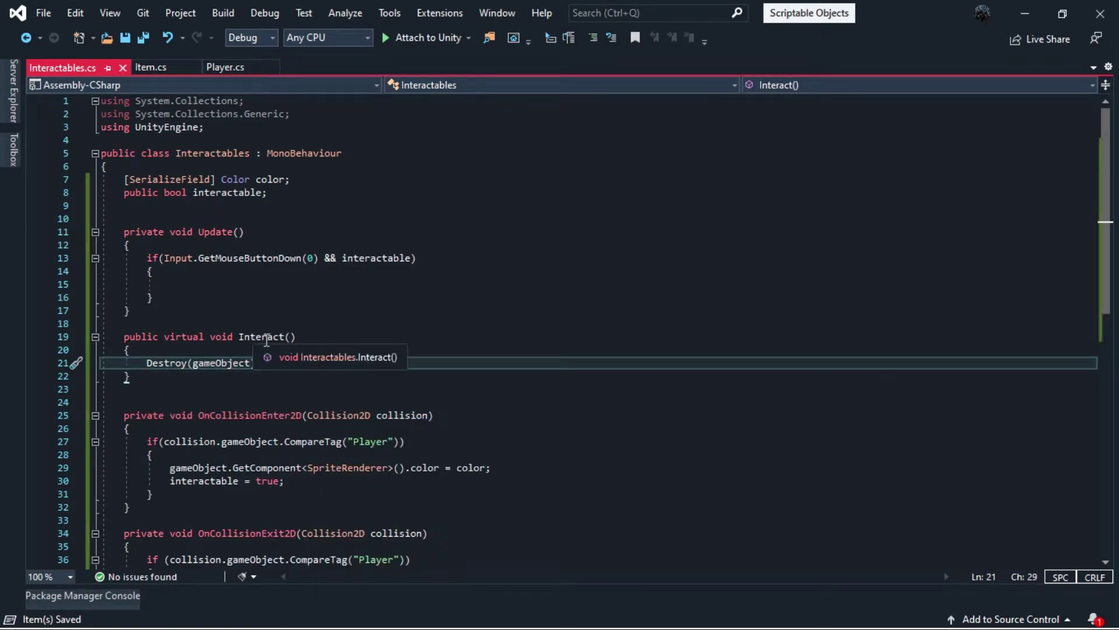
Call Interact() inside the Update click check and save Interactables.cs
left_click(172, 284)
type("Inter")
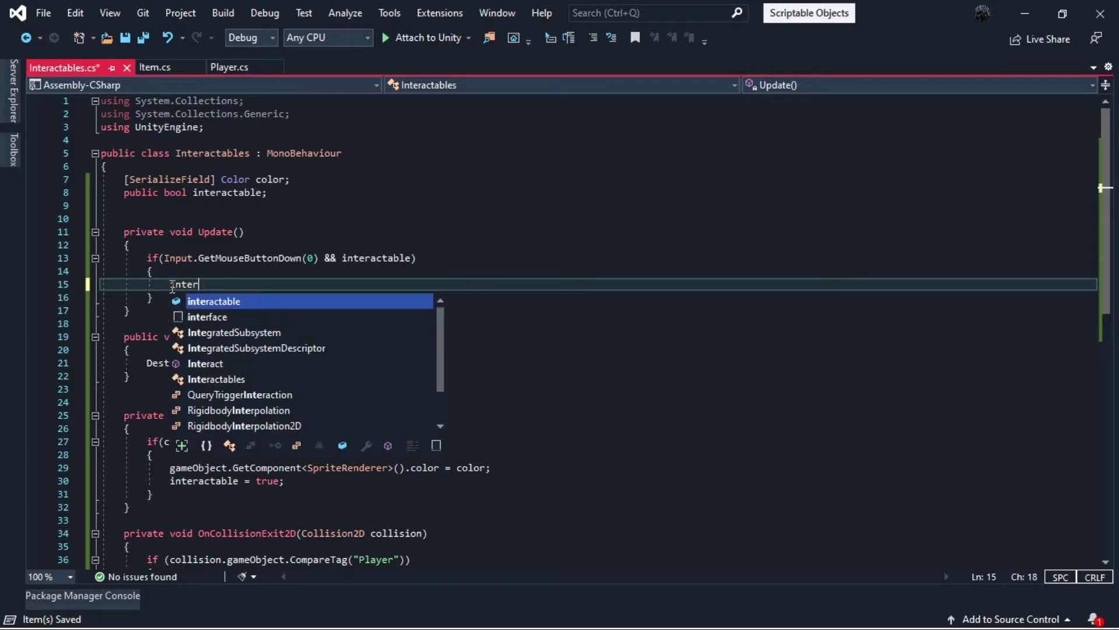
type("act")
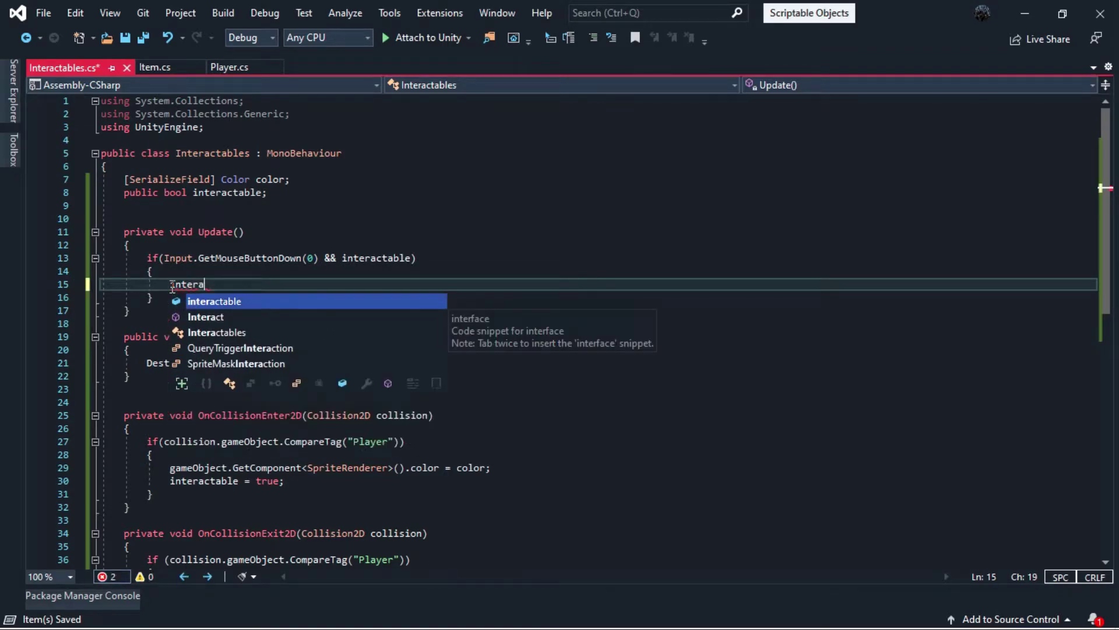
key("Escape")
type("(")
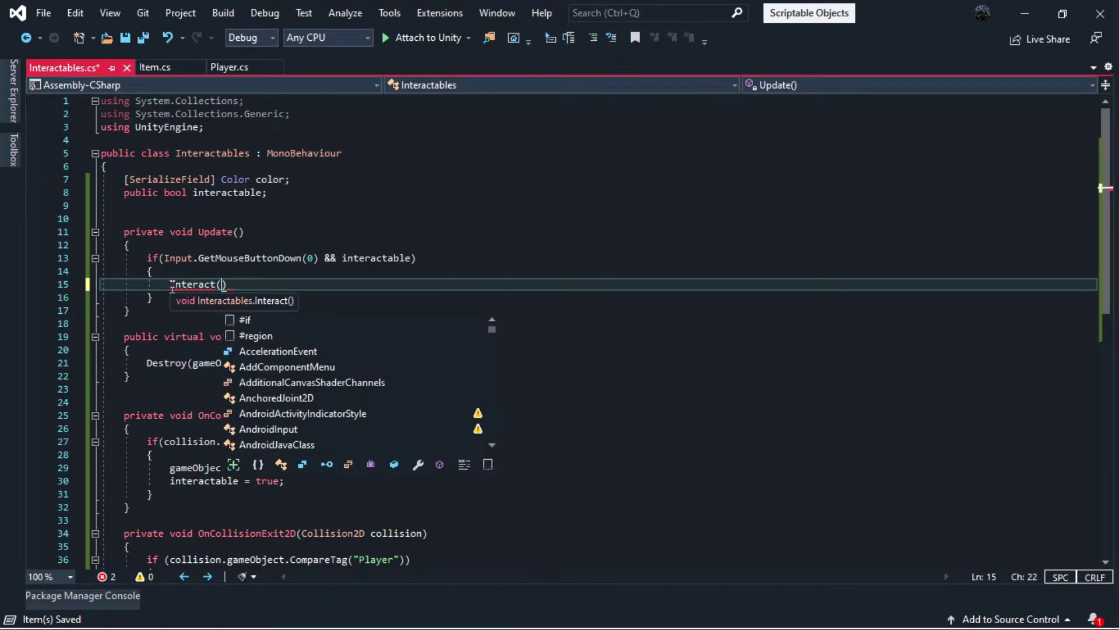
type(");")
key("ctrl+s")
left_click(349, 337)
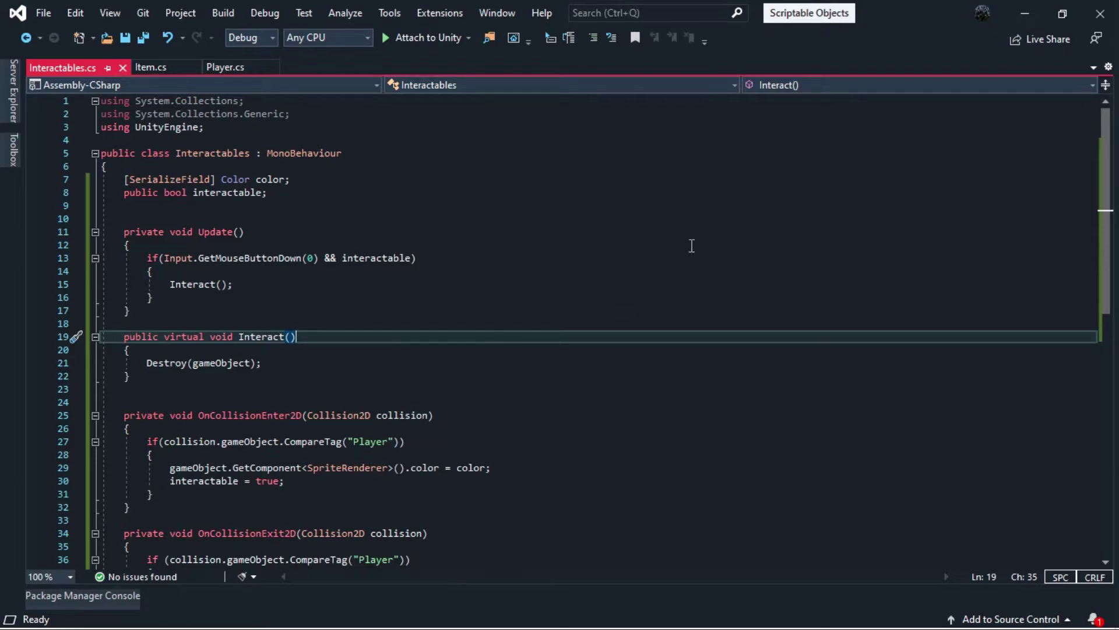
Back in Unity, attach the Interactables script to the Bandage object
left_click(1019, 22)
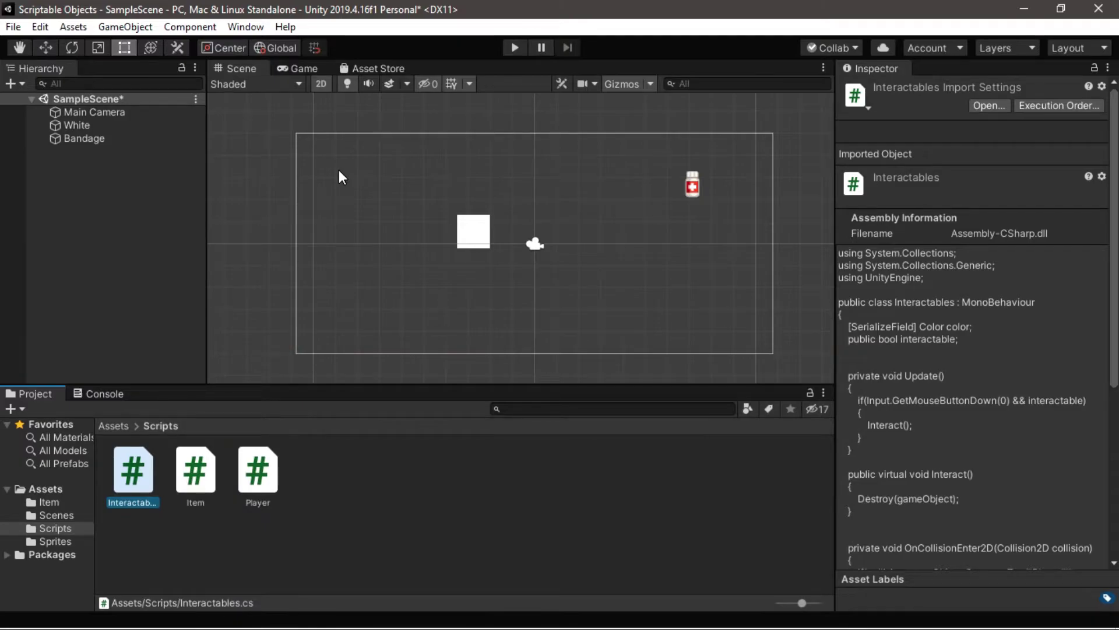
left_click(100, 138)
scroll(986, 315, "down", 3)
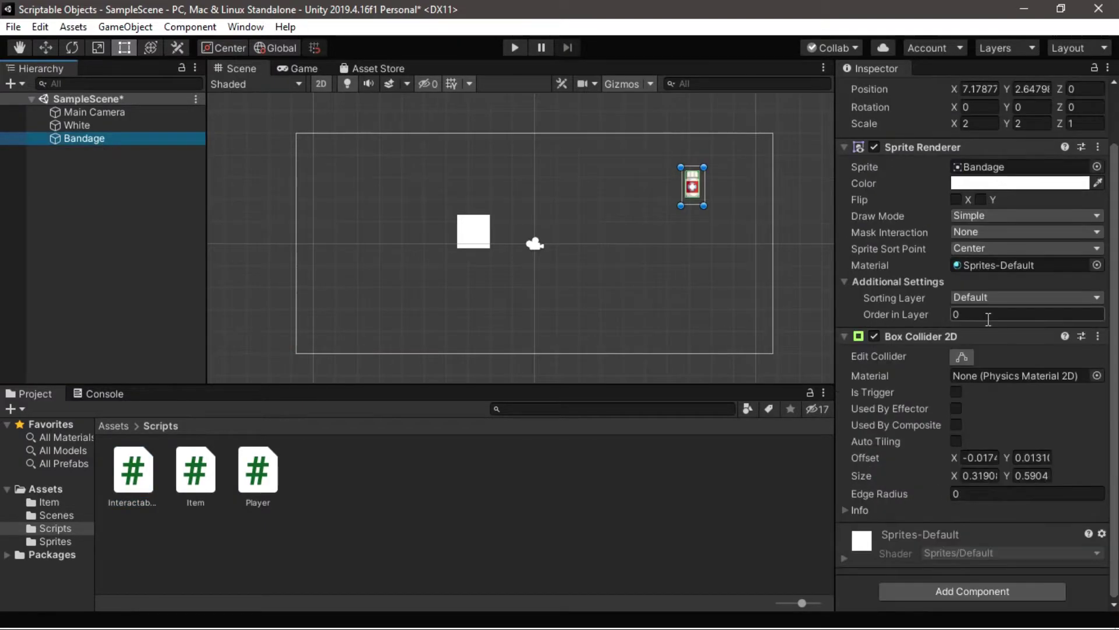
left_click_drag(150, 473, 870, 592)
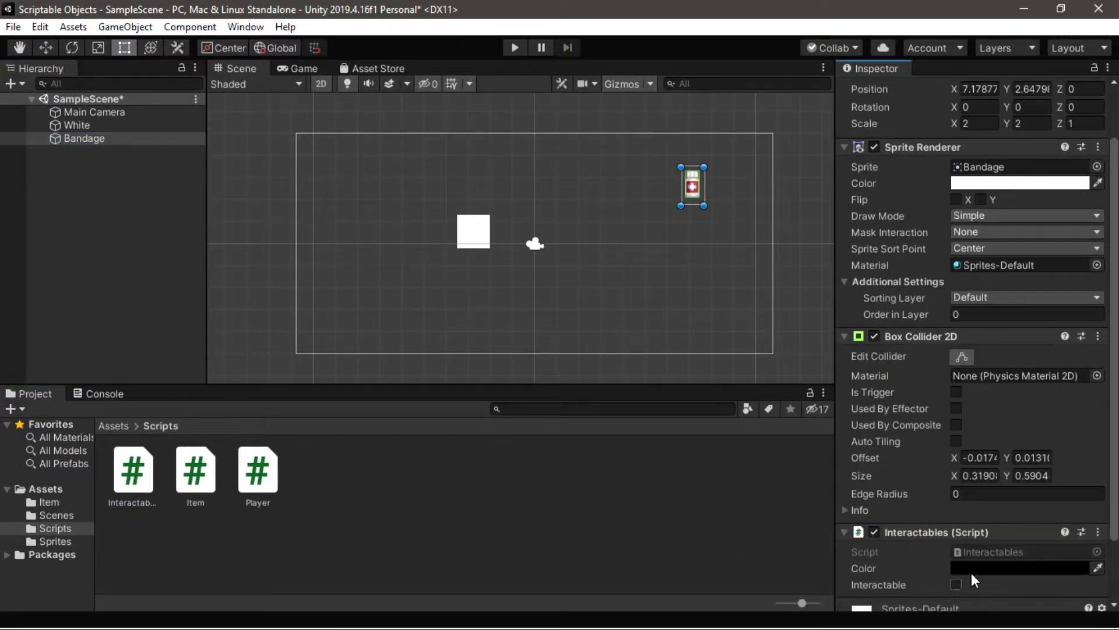
Set the Interactables colour to yellow-orange DEAA3C with alpha 172, then enter Play mode
left_click(1002, 494)
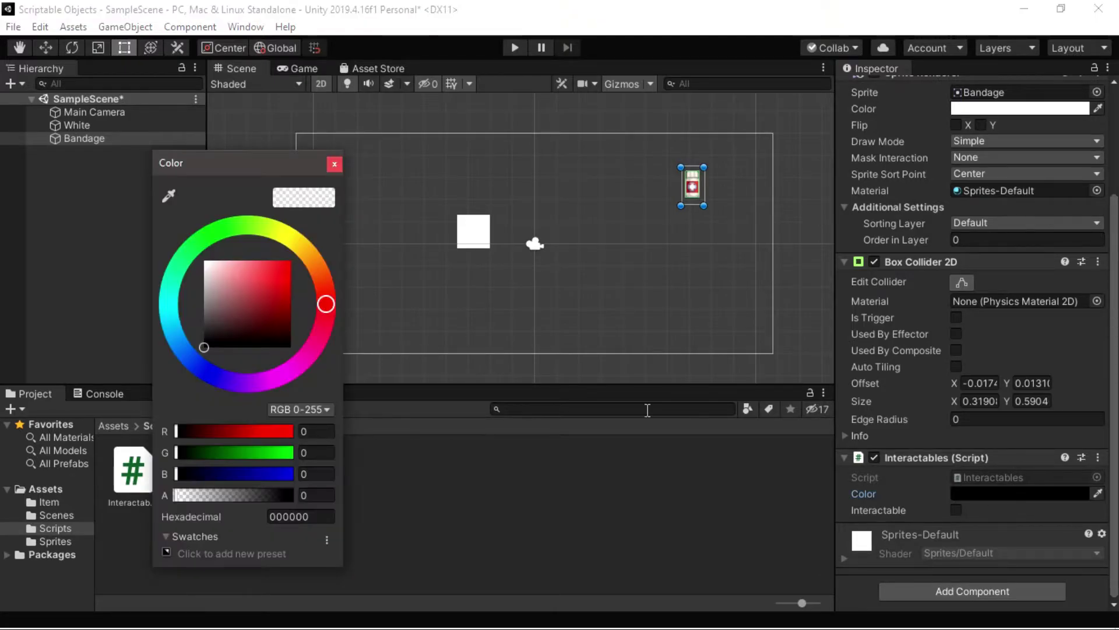
left_click(308, 254)
left_click(267, 273)
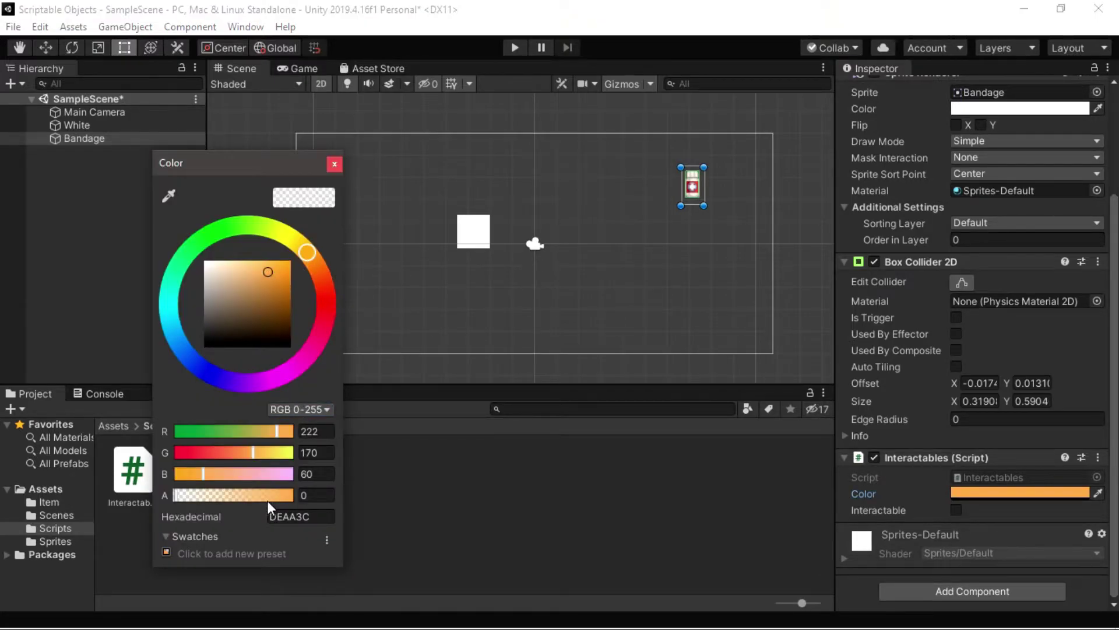
left_click_drag(256, 496, 254, 497)
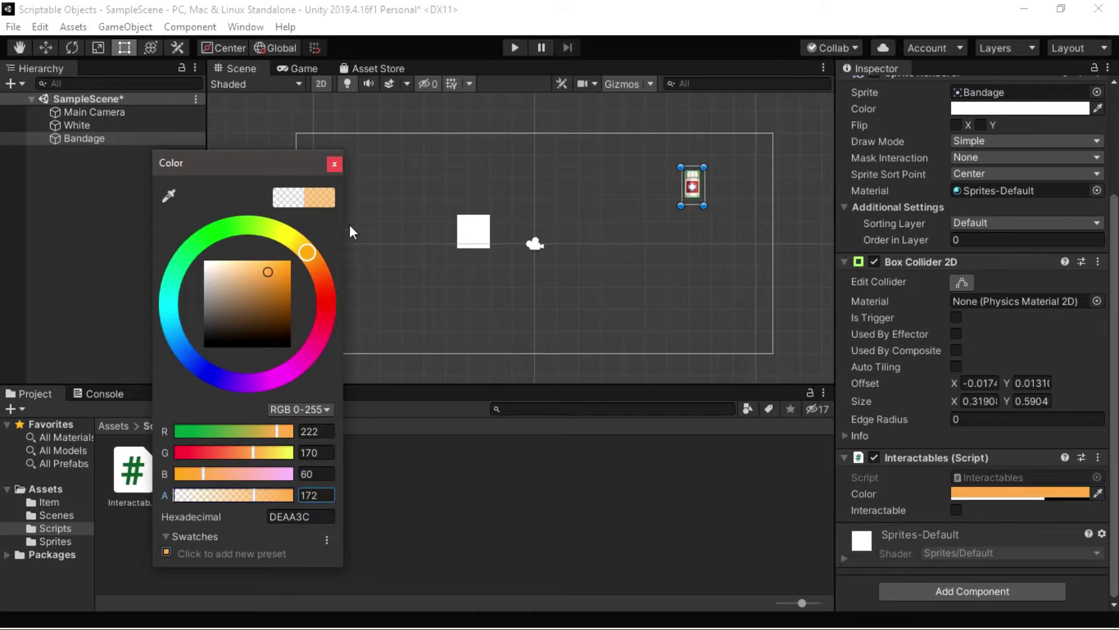
left_click(336, 165)
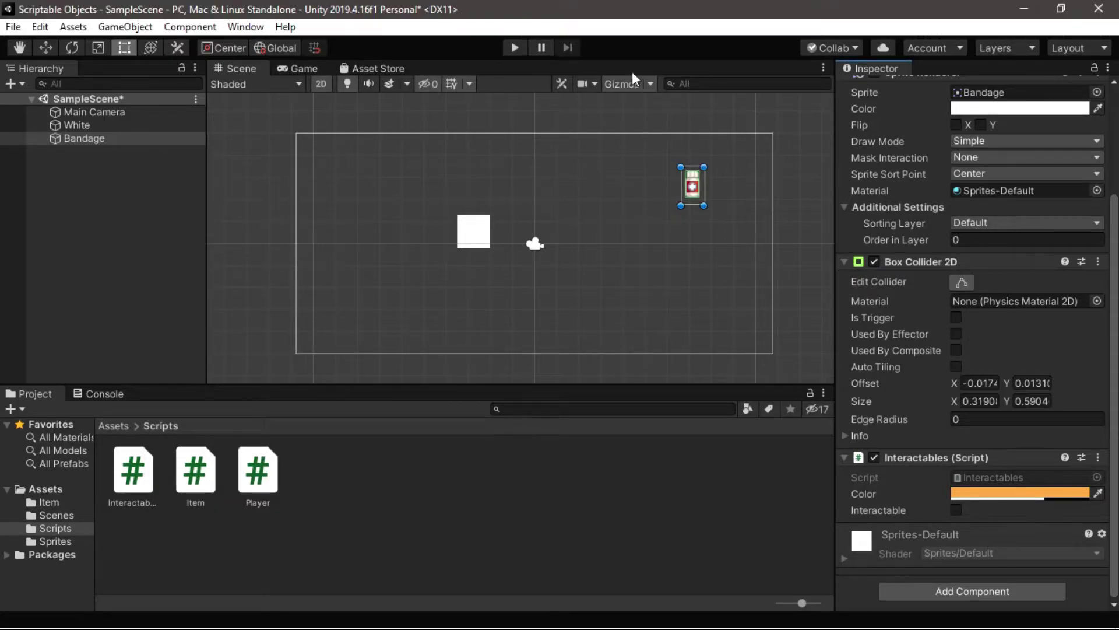
left_click(515, 48)
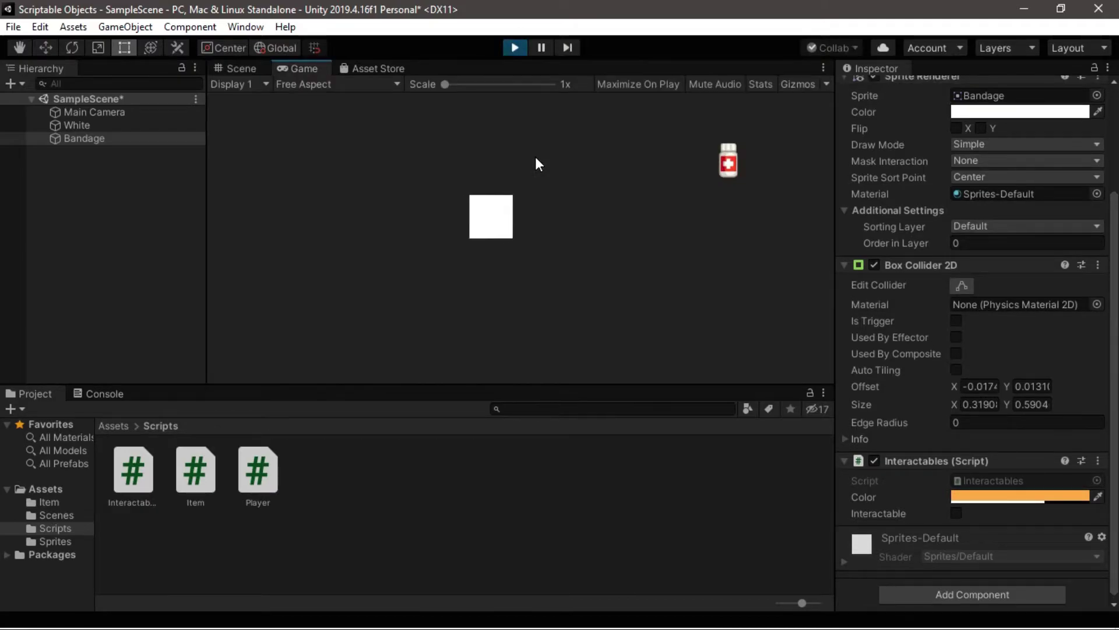
After a first test move, stop play and tag the White square as Player
key("Right")
key("Up")
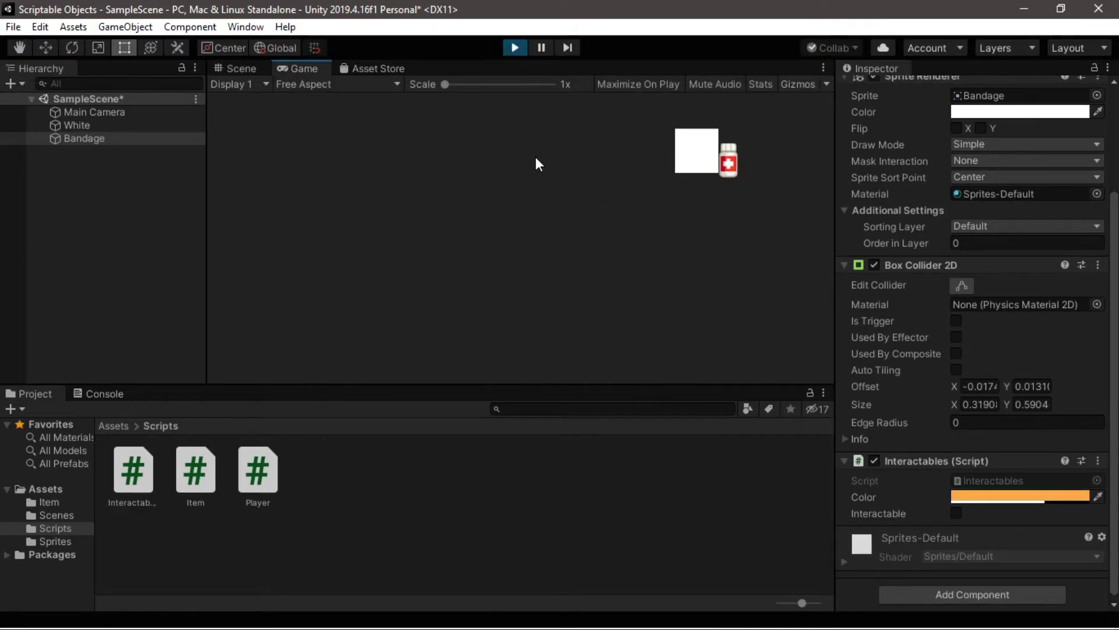
key("Left")
left_click(515, 48)
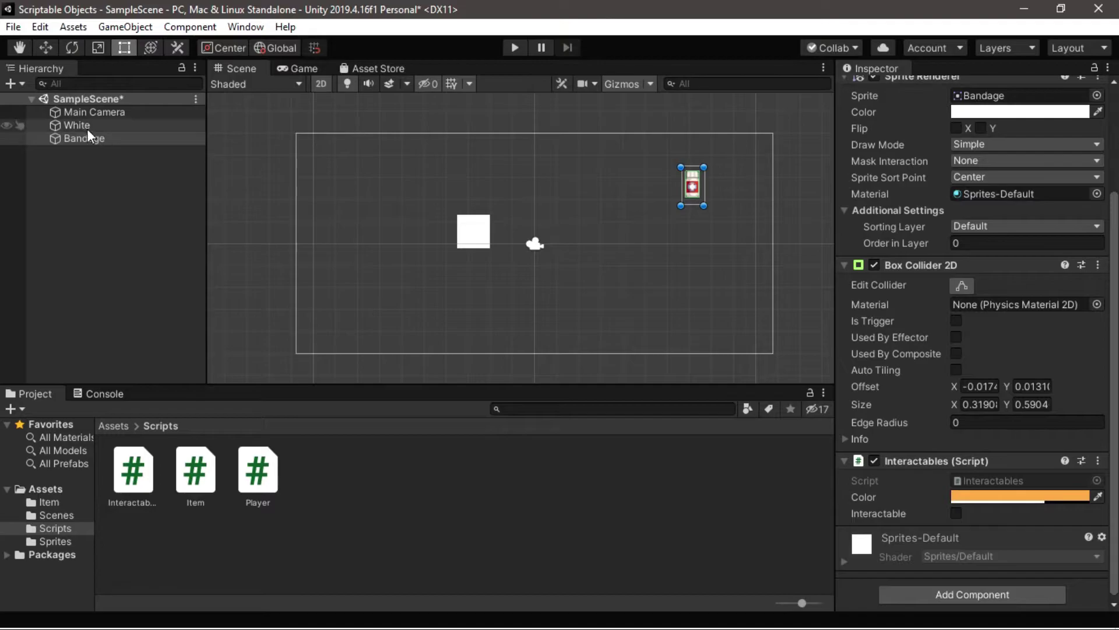
left_click(88, 126)
scroll(959, 161, "up", 5)
left_click(933, 109)
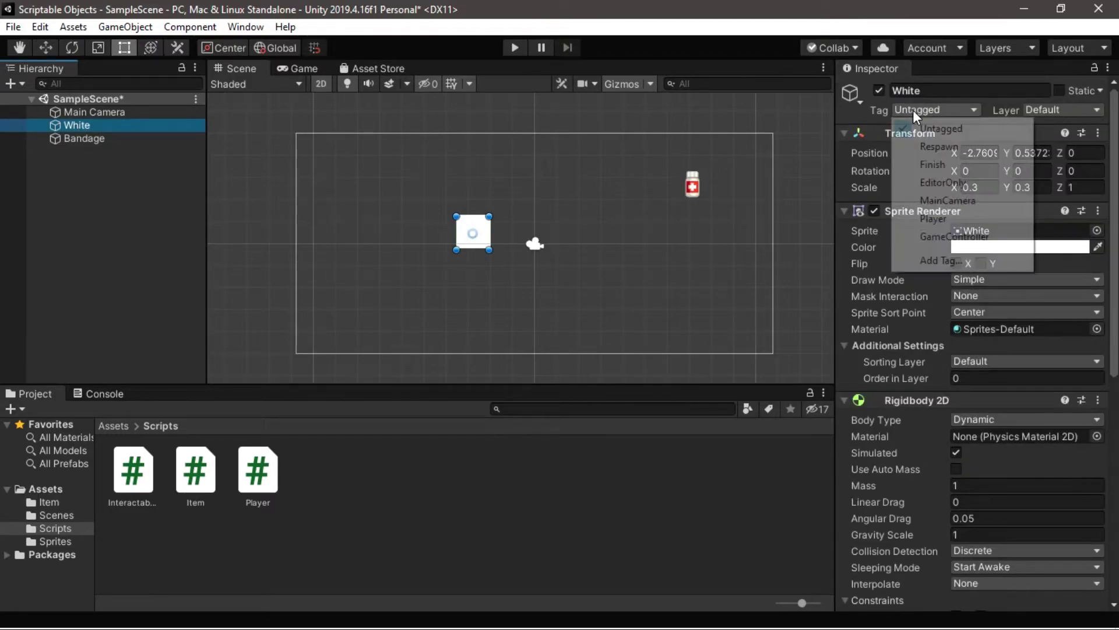
left_click(941, 221)
Play again, move the White square into the bandage to test pickup, then stop
left_click(522, 52)
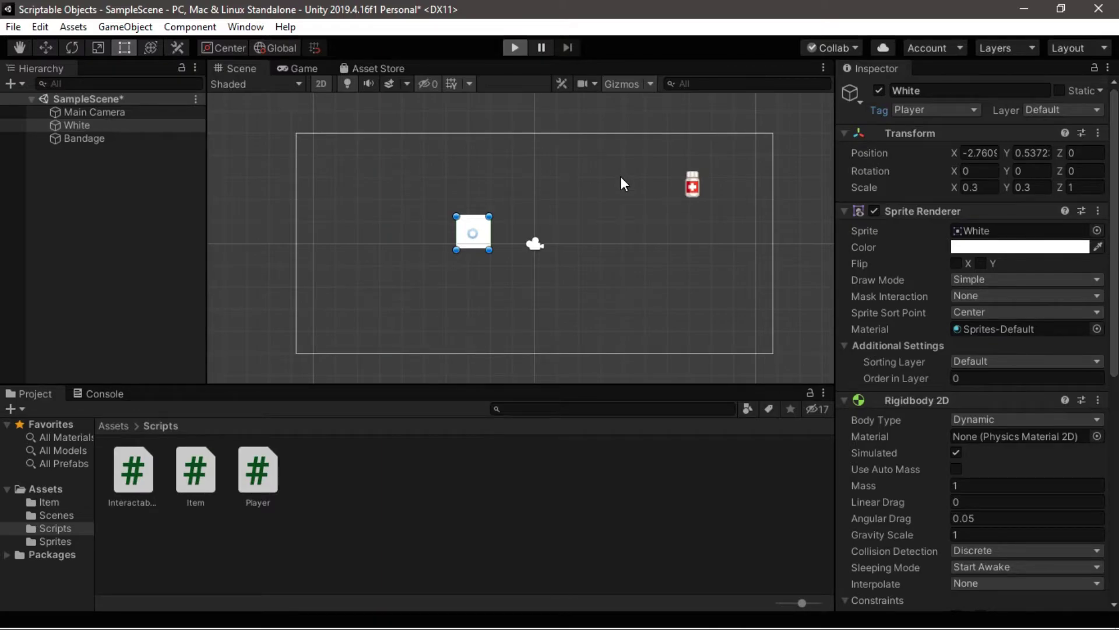
left_click(621, 179)
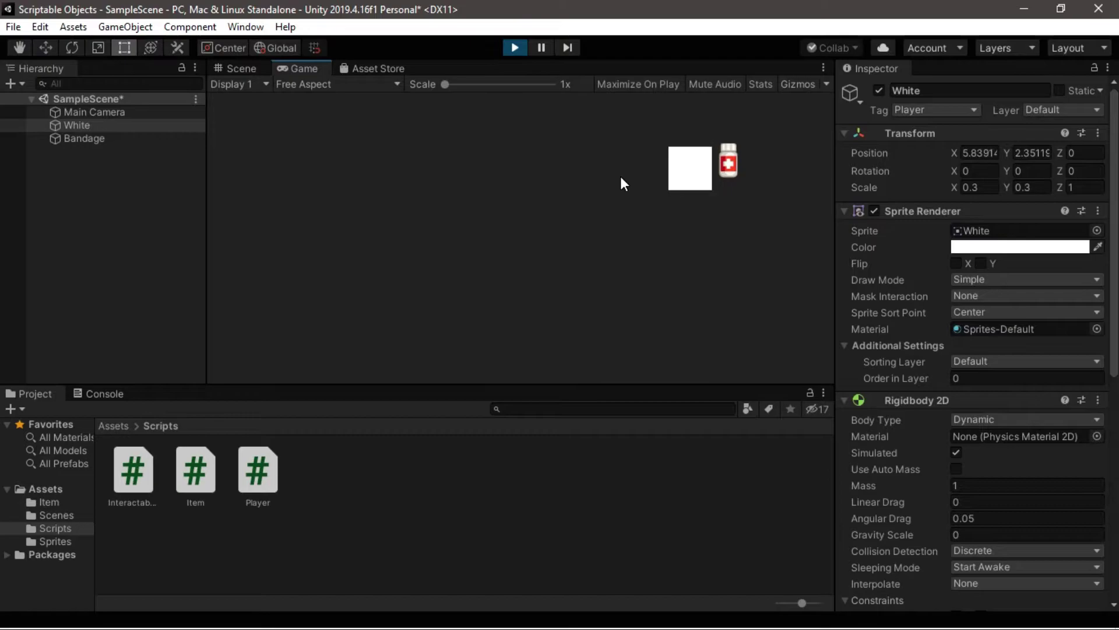
key("Left")
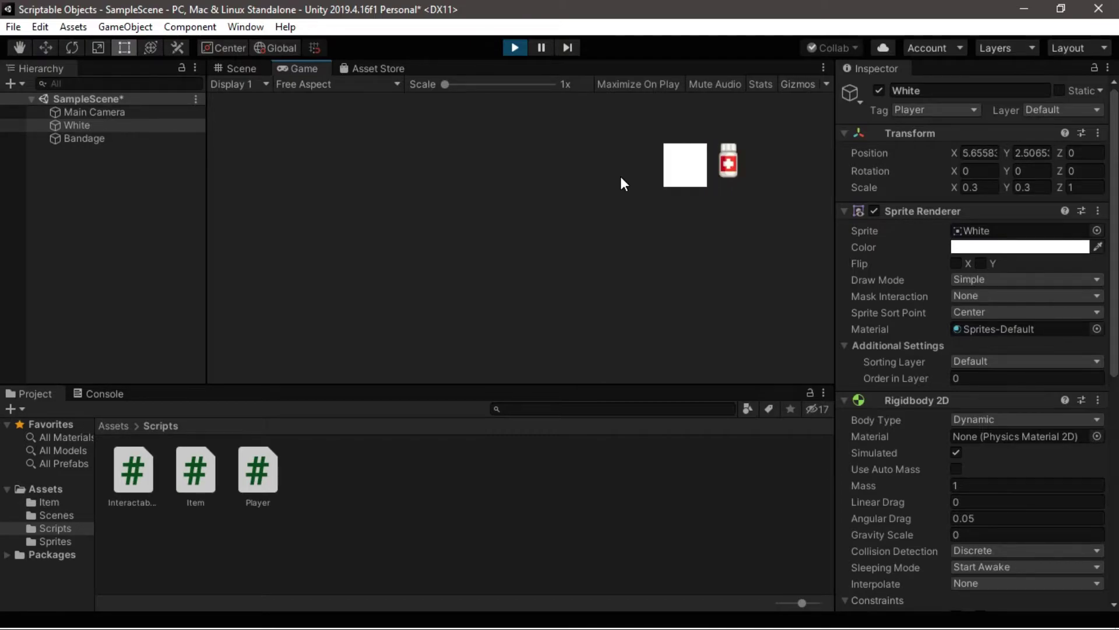
key("Right")
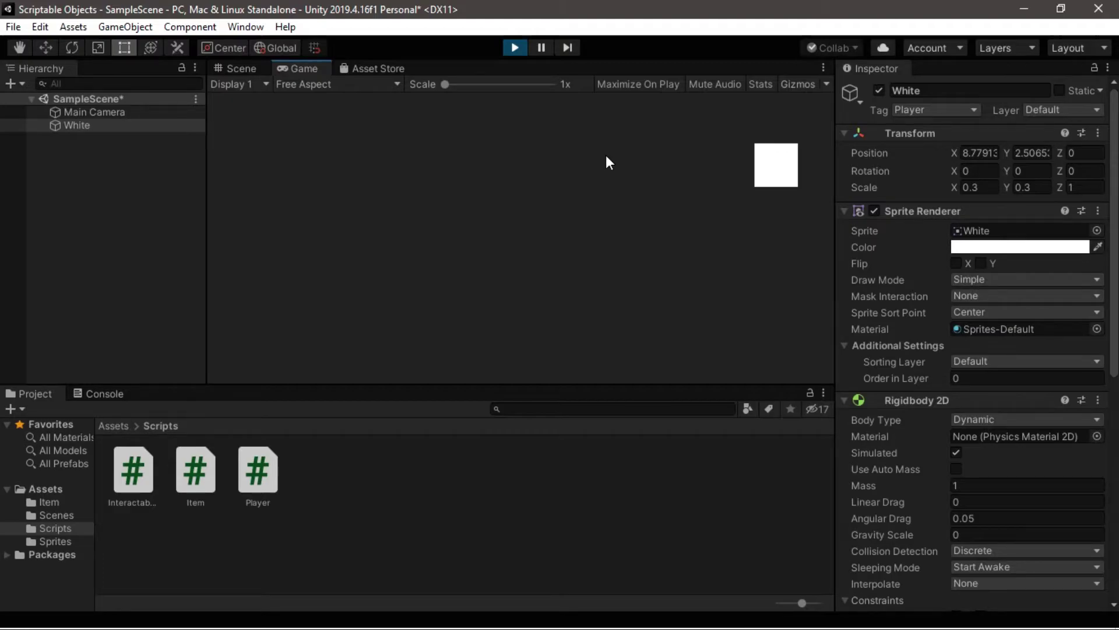
left_click(523, 55)
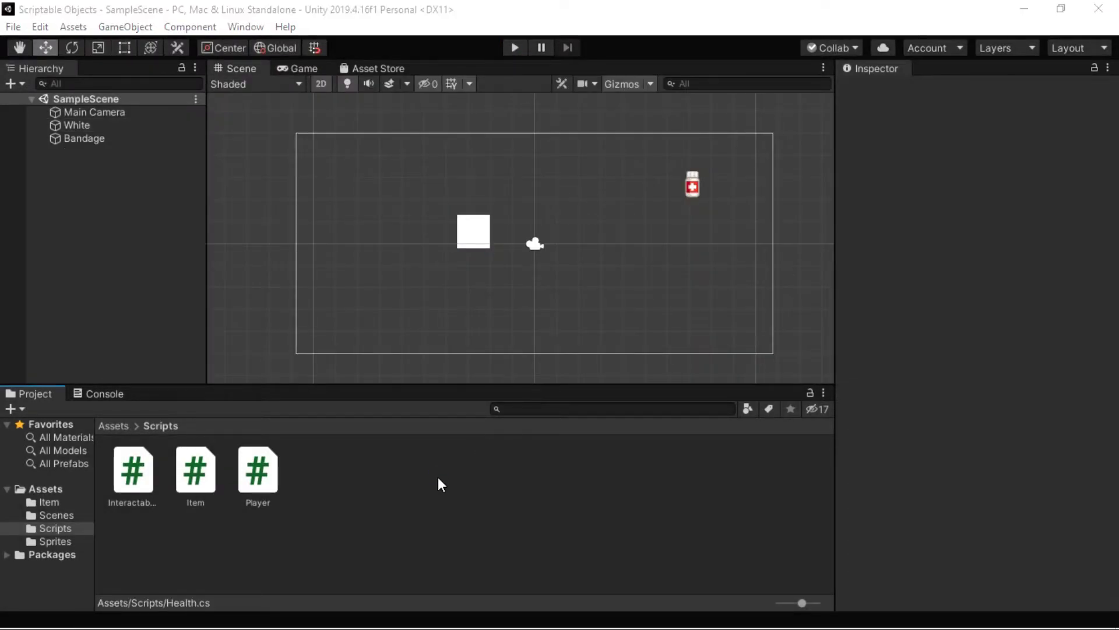
Create a new C# script named health in the Project's Scripts folder
right_click(438, 475)
mouse_move(499, 71)
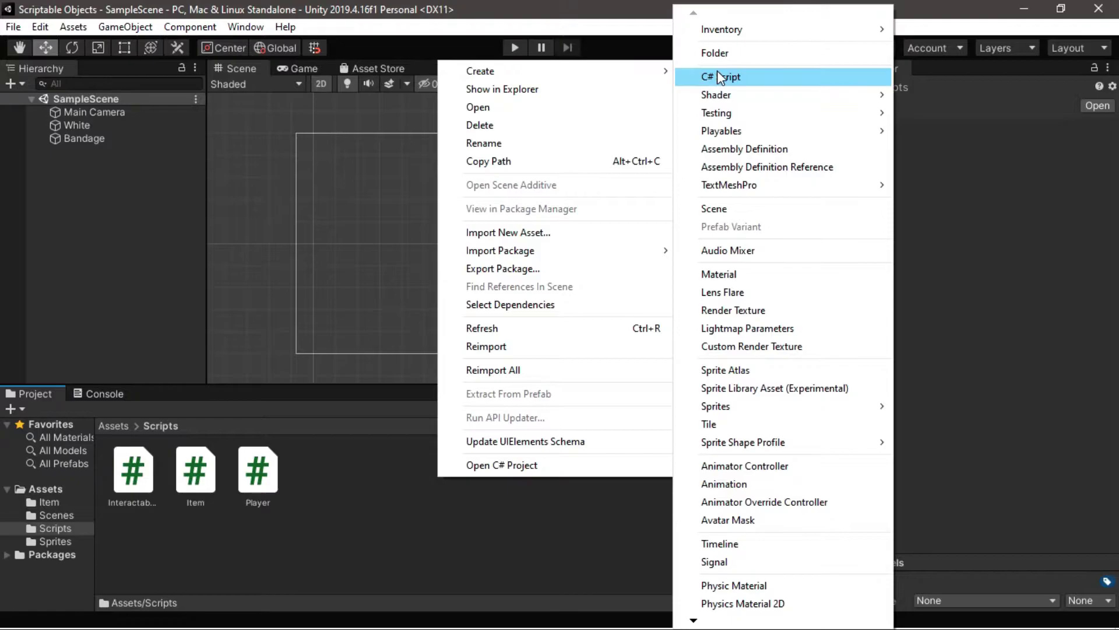
left_click(717, 71)
type("health")
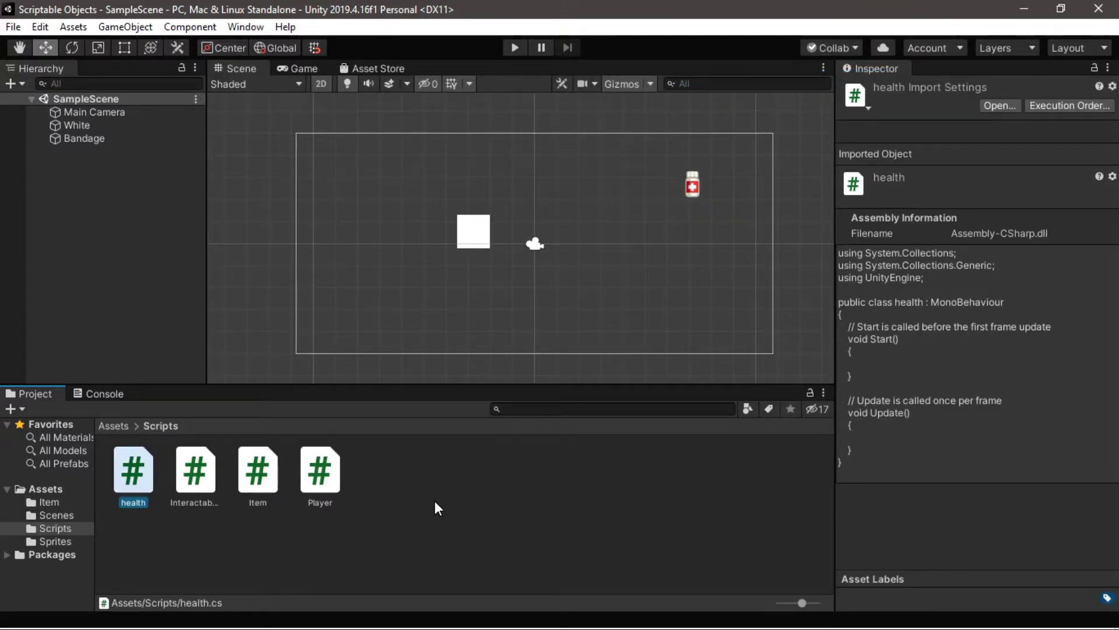
Open health.cs, delete the Start and Update stubs, and make the class derive from Item
double_click(141, 469)
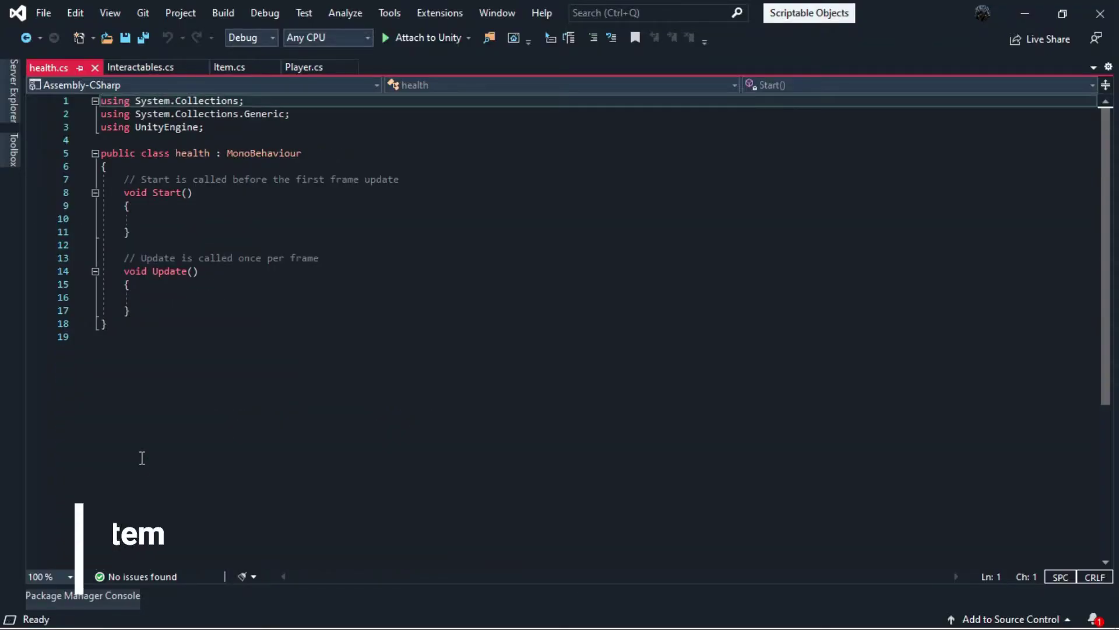
left_click_drag(143, 310, 101, 179)
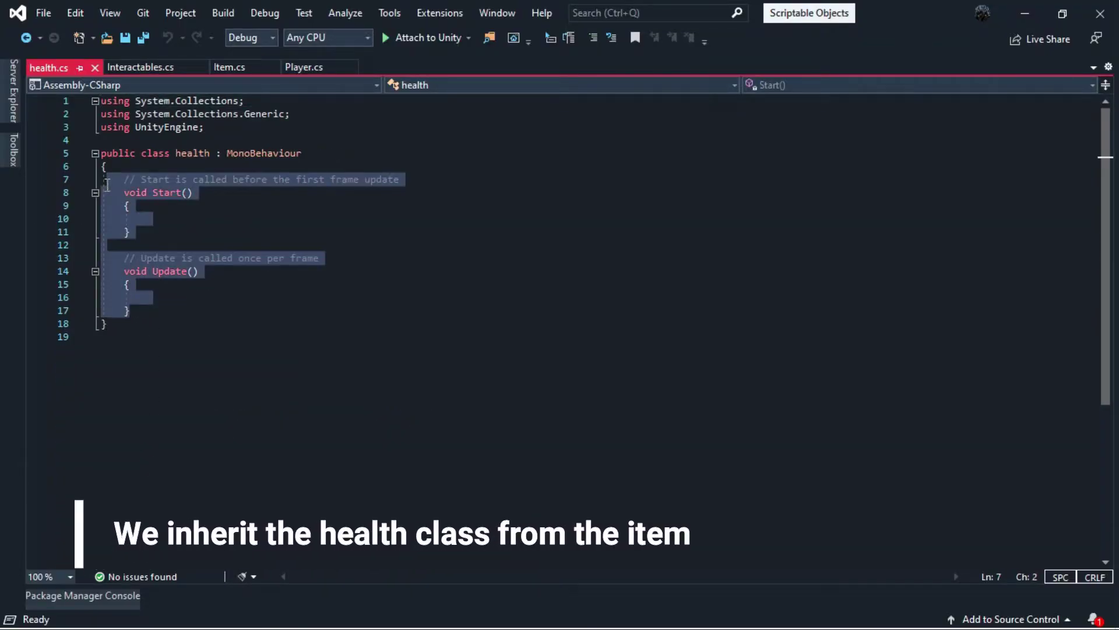
key("BackSpace")
double_click(244, 150)
type("Ite")
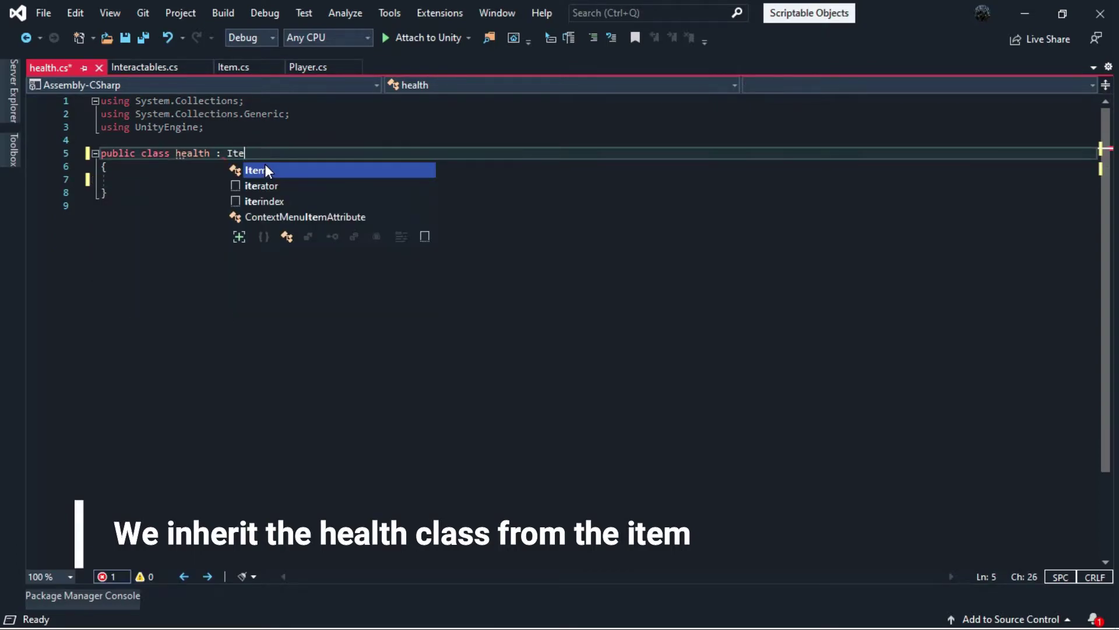
type("m")
key("Escape")
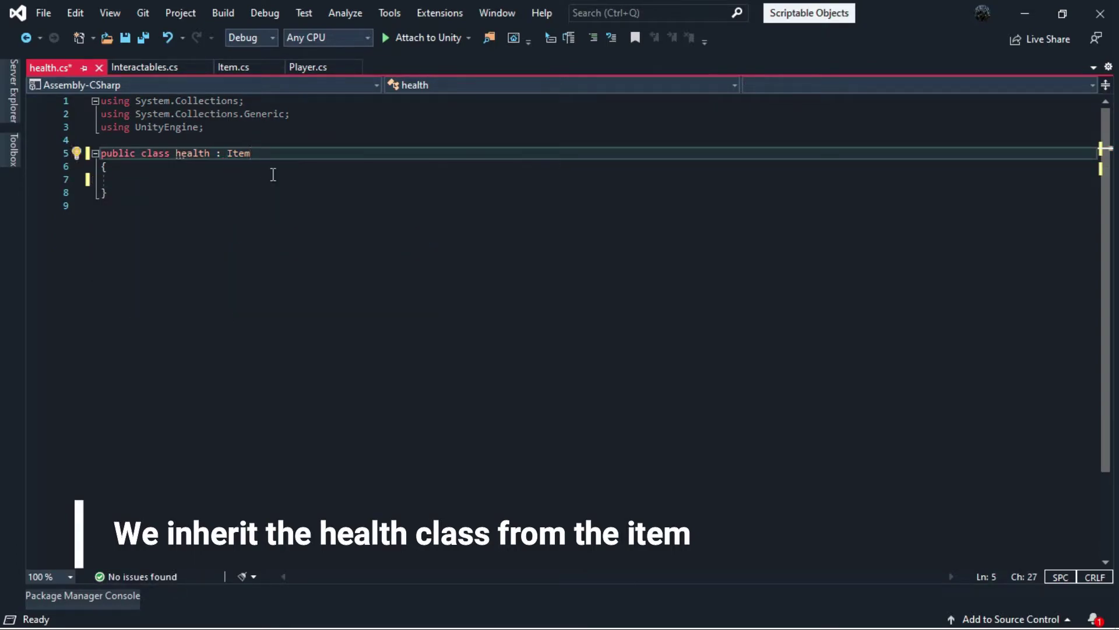
Add a CreateAssetMenu attribute with menuName "Inventory/Health" above the class and save
left_click(236, 67)
left_click_drag(200, 169, 165, 169)
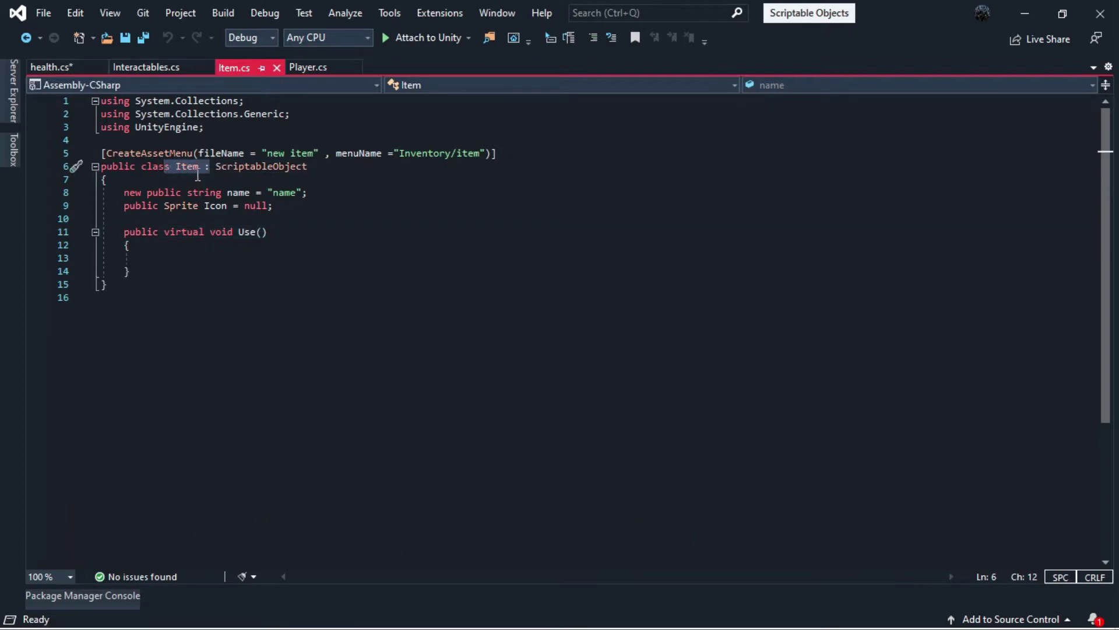
left_click(76, 69)
left_click(163, 138)
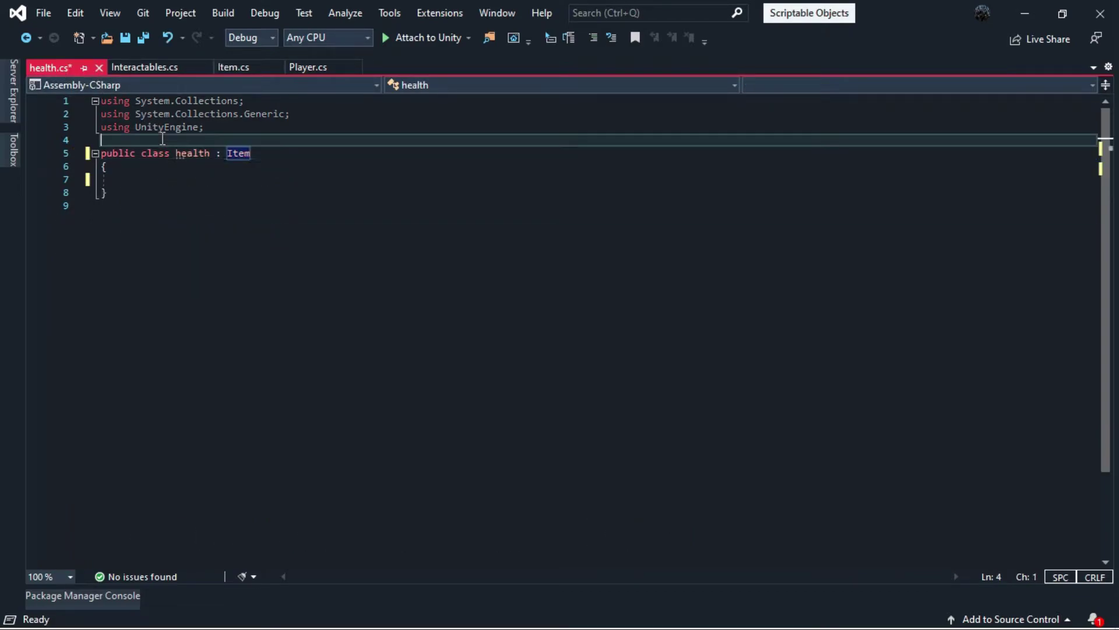
key("Return")
type("eate")
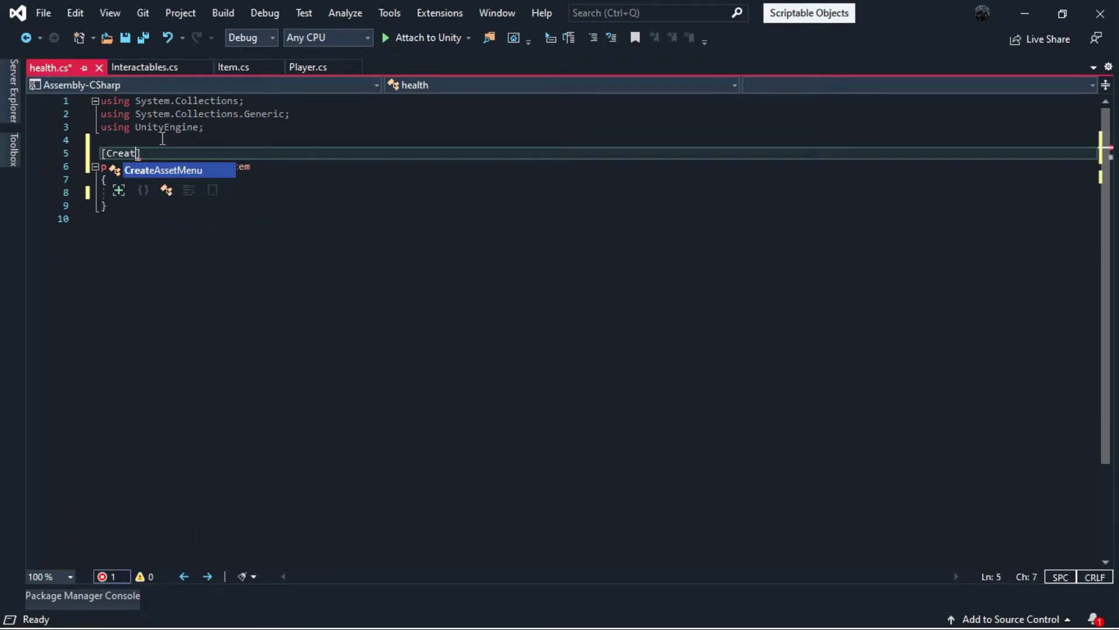
key("Tab")
type("(file")
key("Tab")
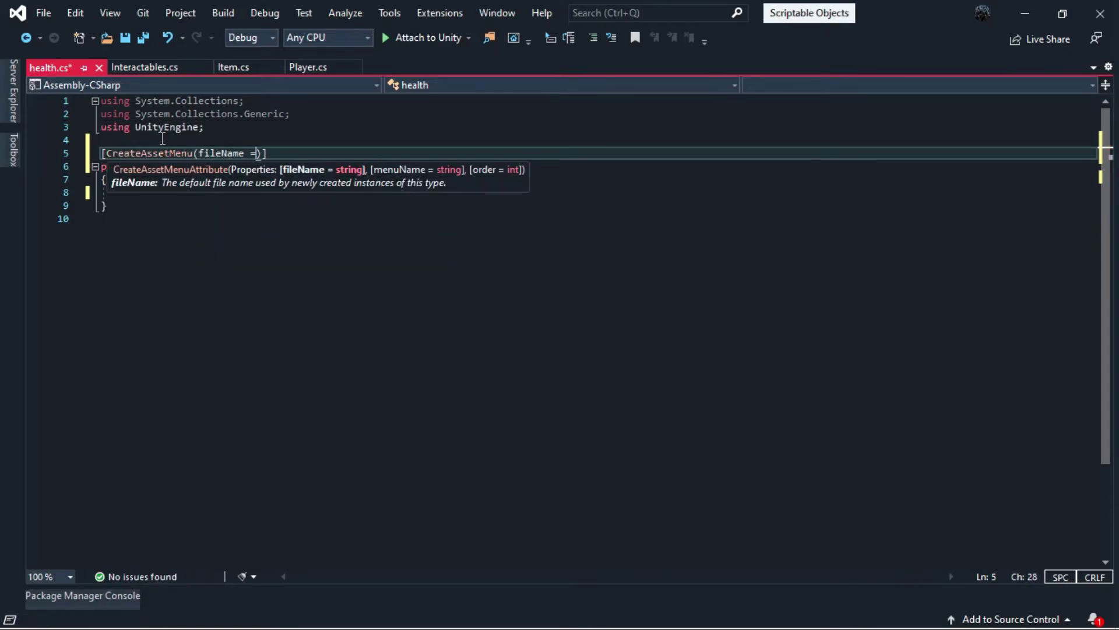
type("\"new Hea")
type("lth\")")
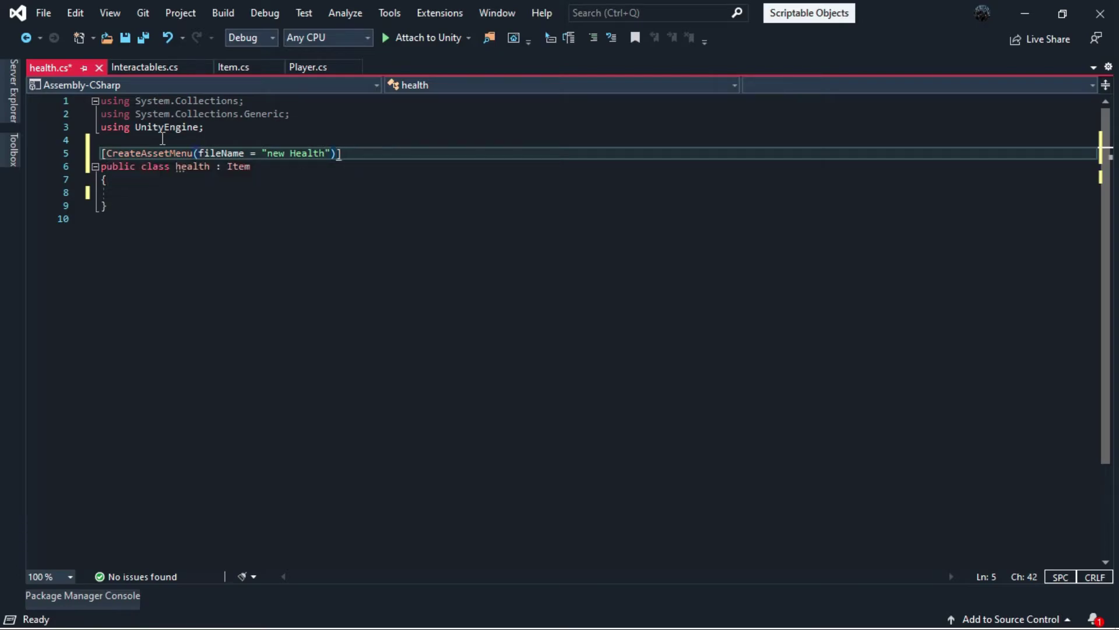
type(" , ")
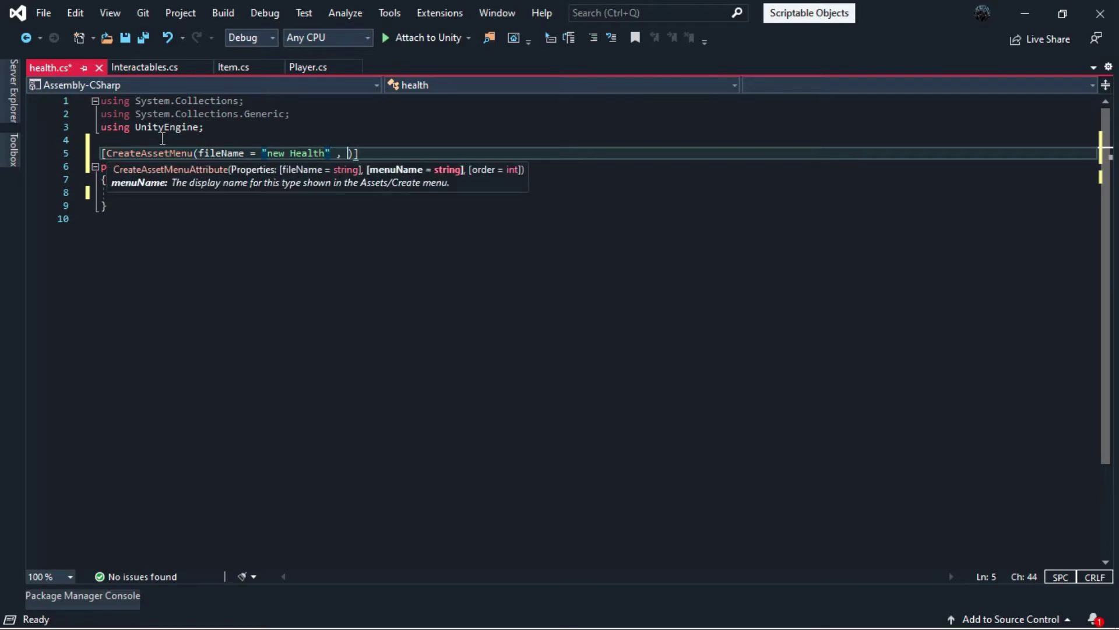
type("menu")
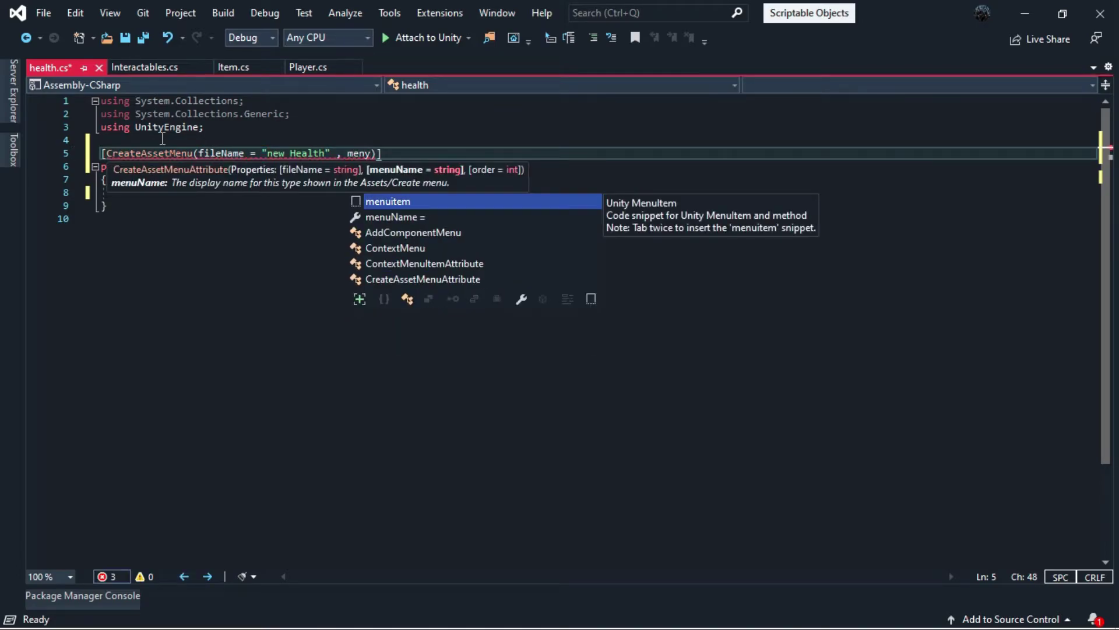
type("Name =")
key("Left")
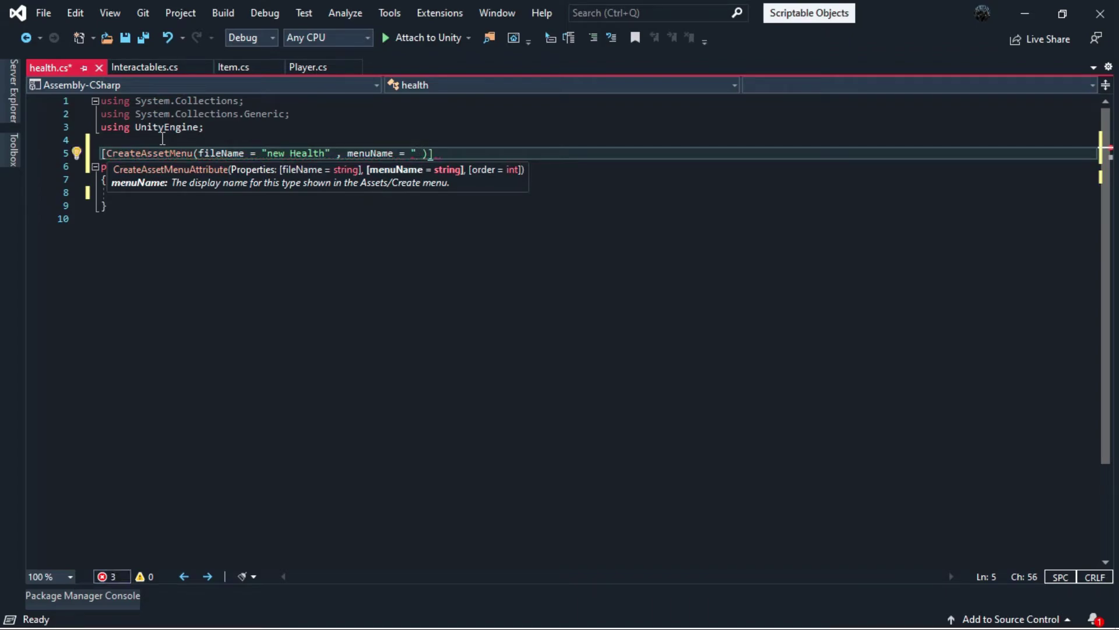
type("Inventory/")
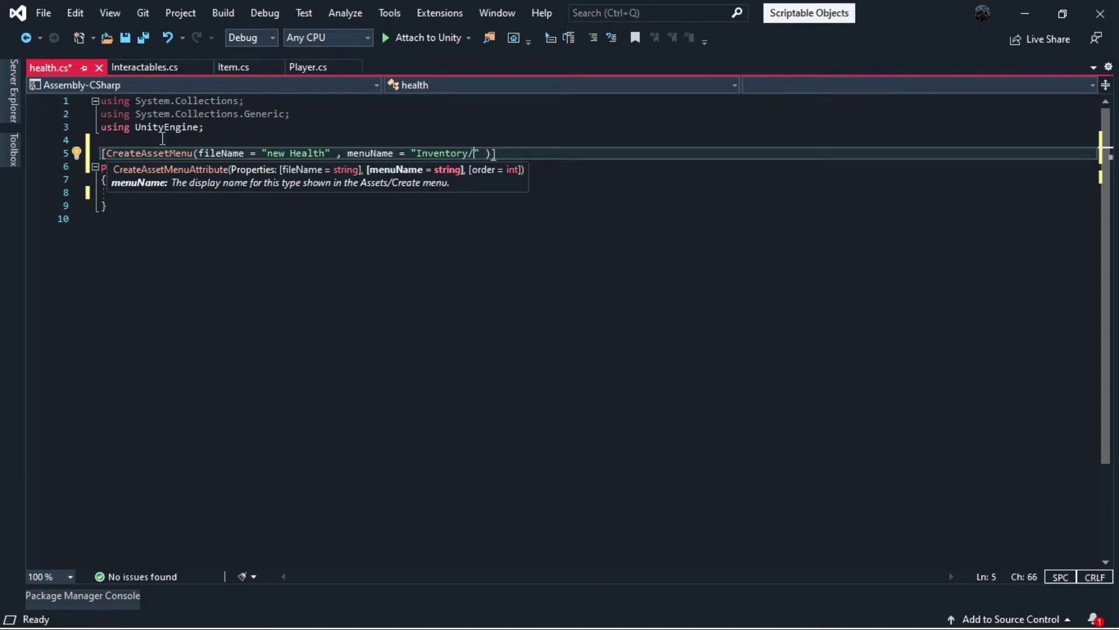
type("Health")
left_click(492, 226)
key("ctrl+s")
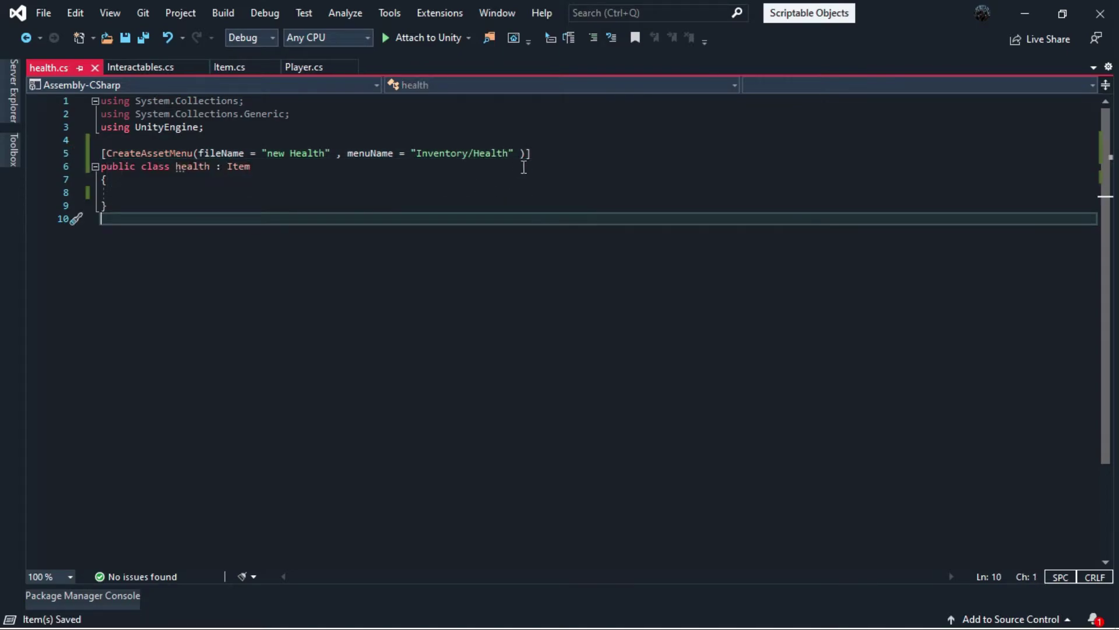
Add a public int HealthModifier field and a Player field named PlayerStats
left_click(142, 198)
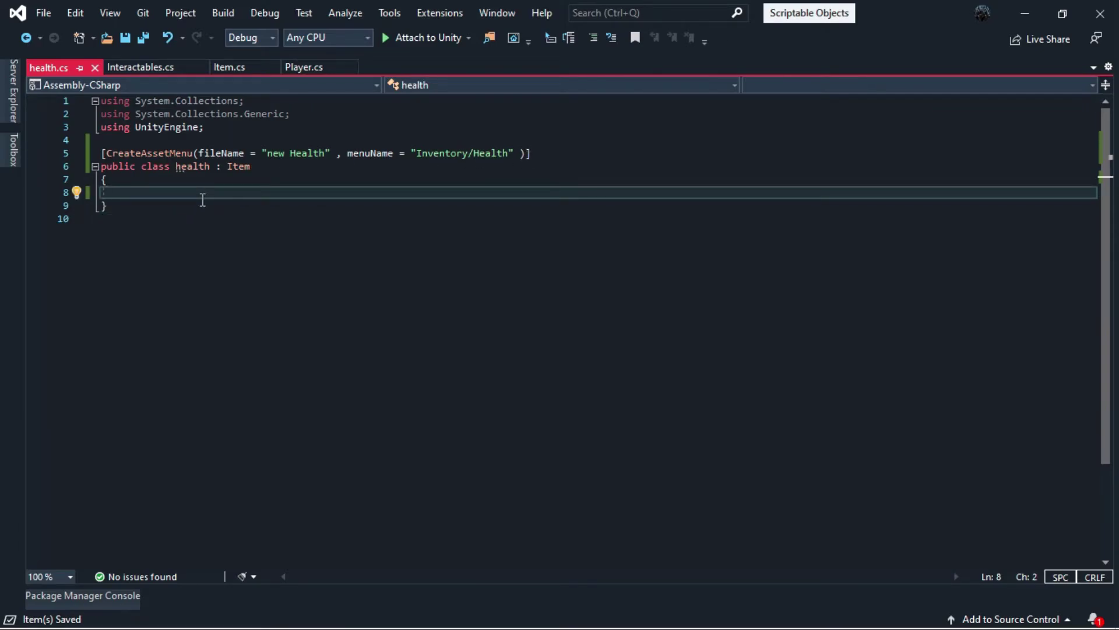
type("public int HealthModifier")
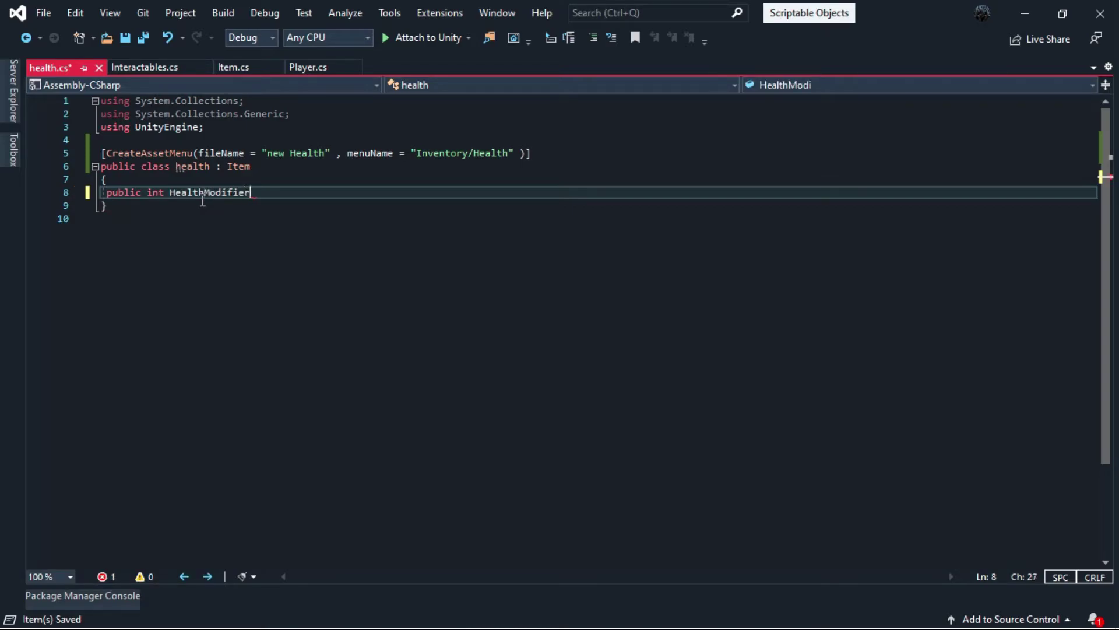
type(";")
key("Return")
type("Player")
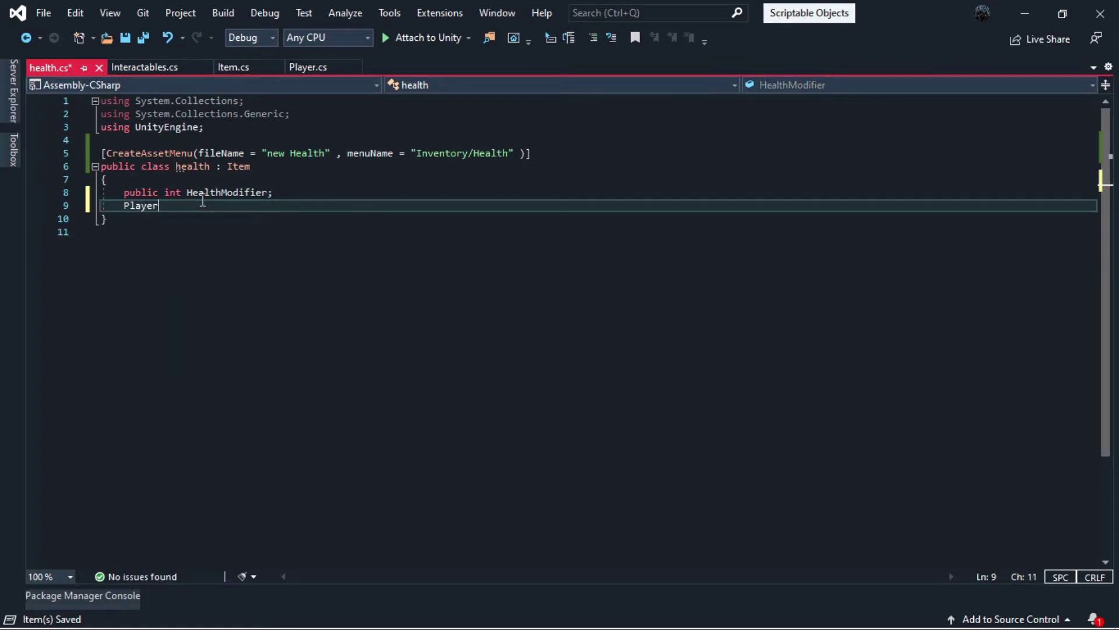
type(" PlayerSt")
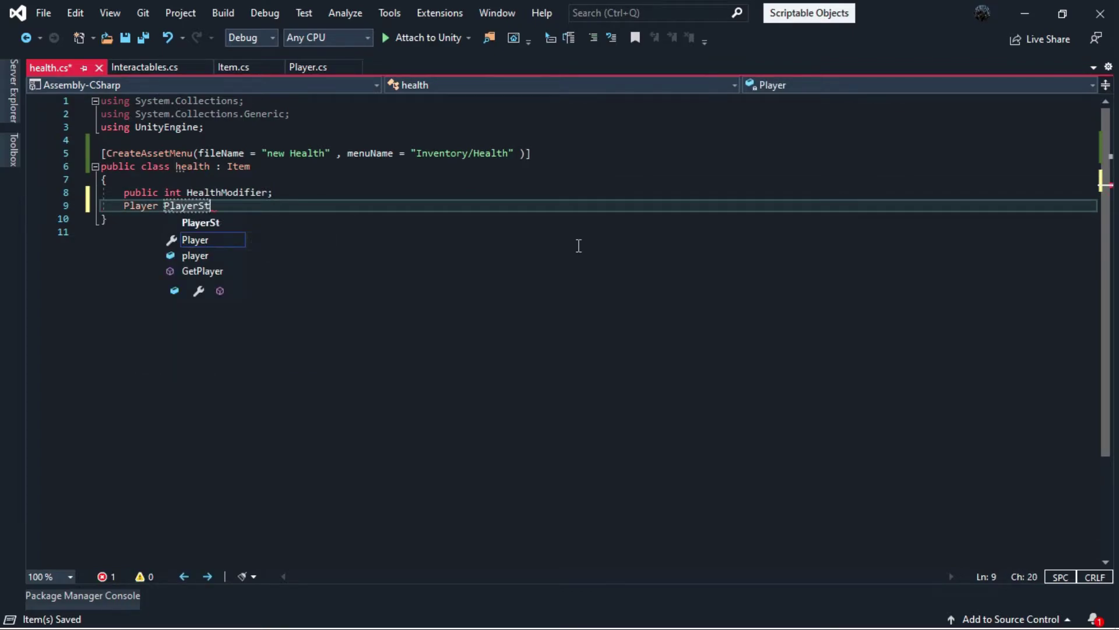
type("ats;")
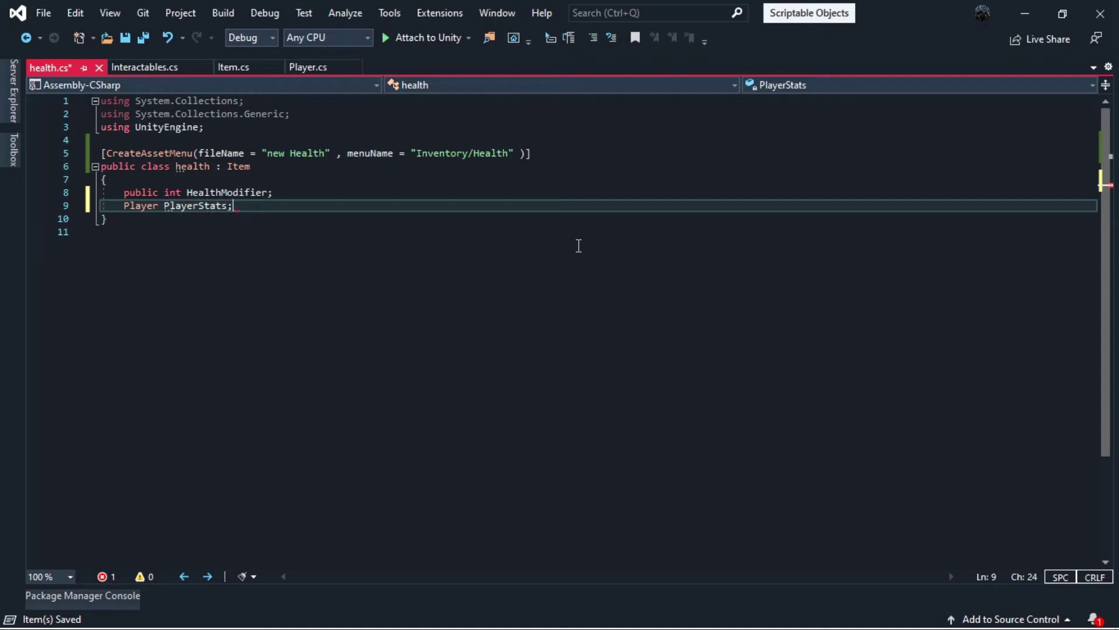
key("Return")
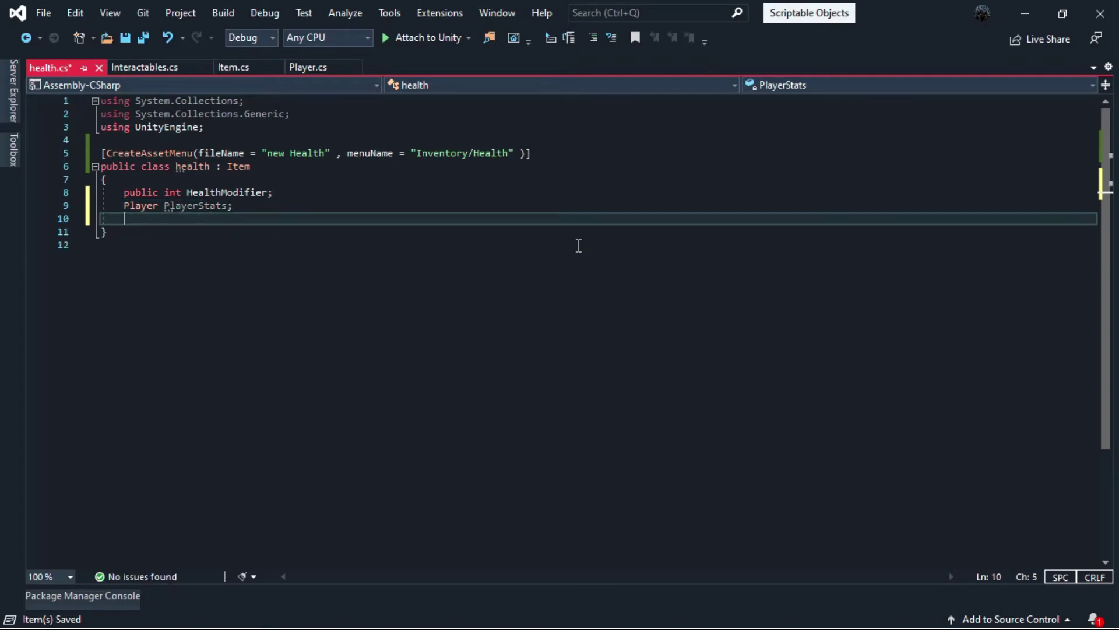
key("Return")
Write a Start() method that begins assigning PlayerStats
type("void Start() {")
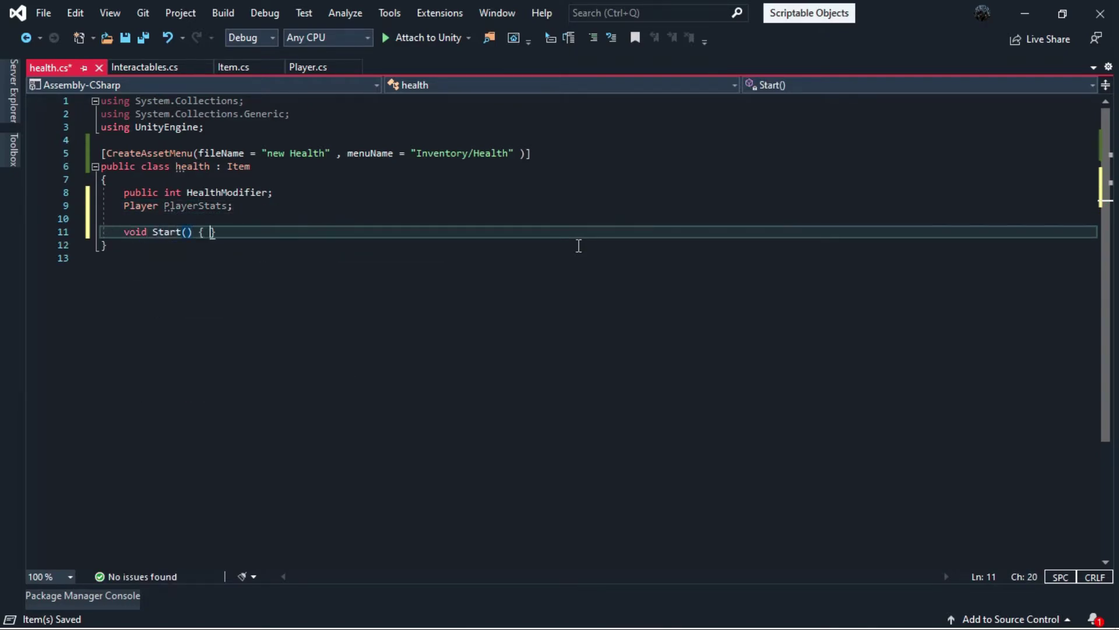
key("Return")
type("Player")
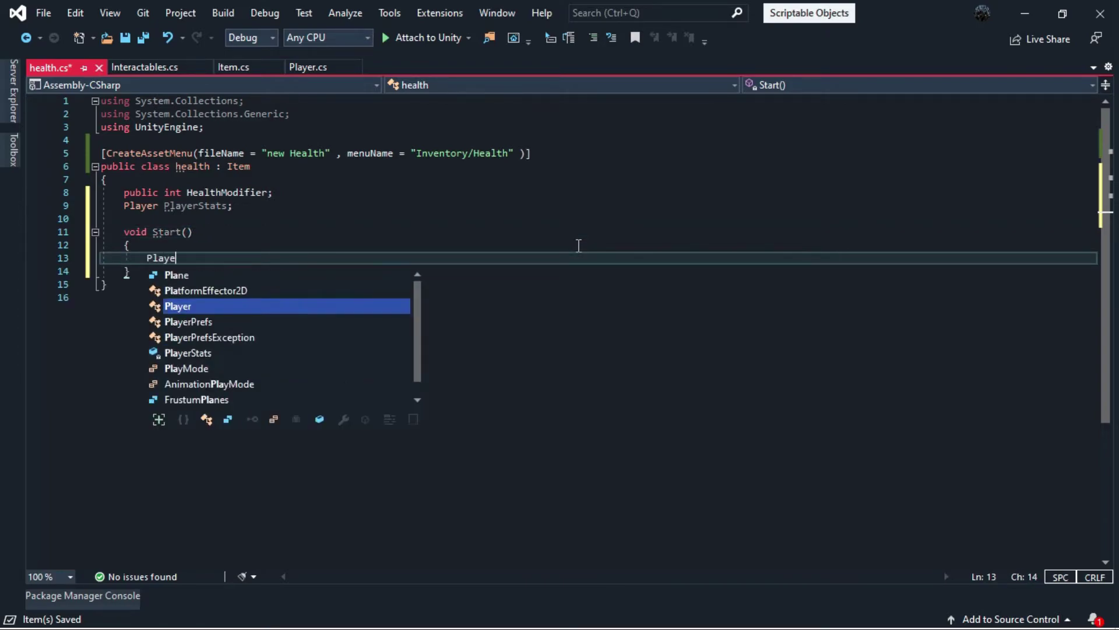
key("Down")
key("Down")
key("Down")
key("Tab")
type("=")
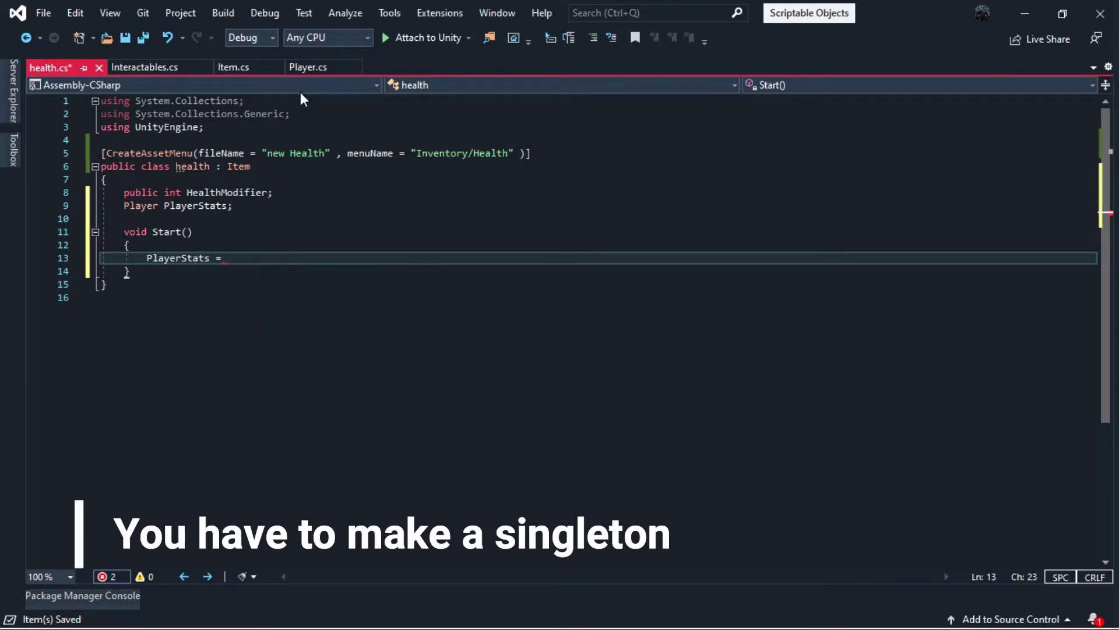
Declare 'public static Player Instance;' at the top of the Player class
left_click(302, 68)
scroll(321, 103, "up", 1)
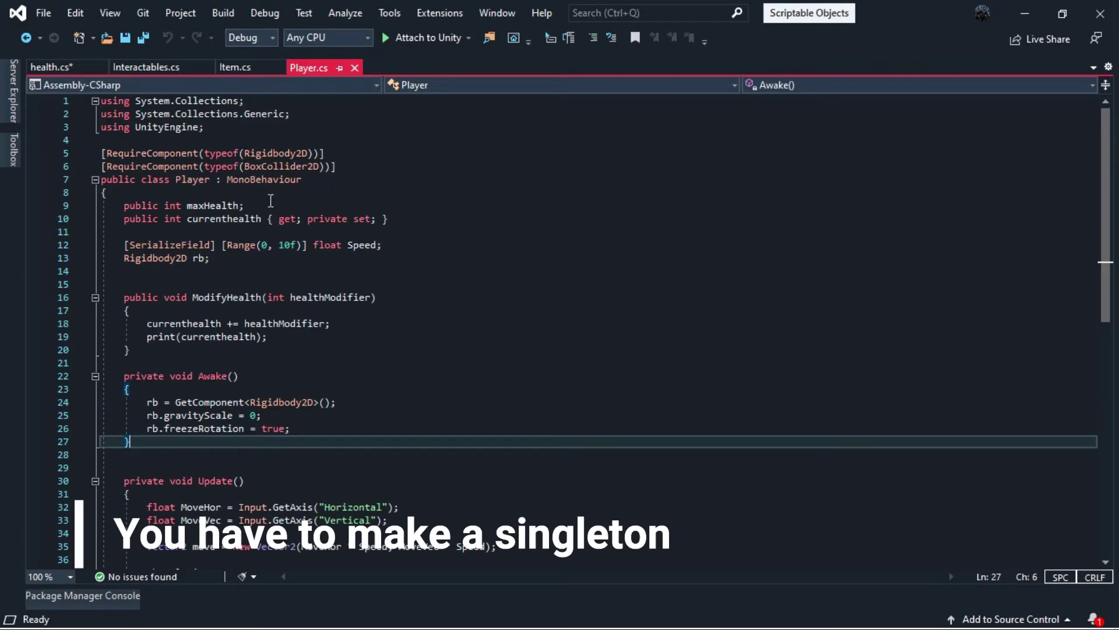
left_click(213, 194)
key("Return")
key("Return")
key("Up")
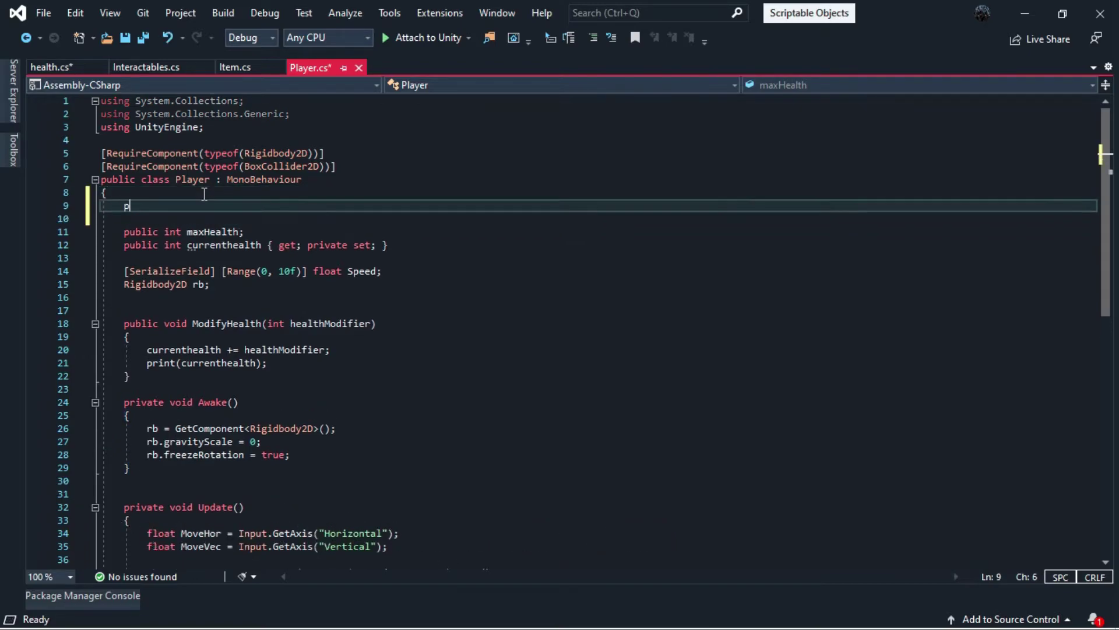
type("play")
key("BackSpace")
key("BackSpace")
key("BackSpace")
type("ubl")
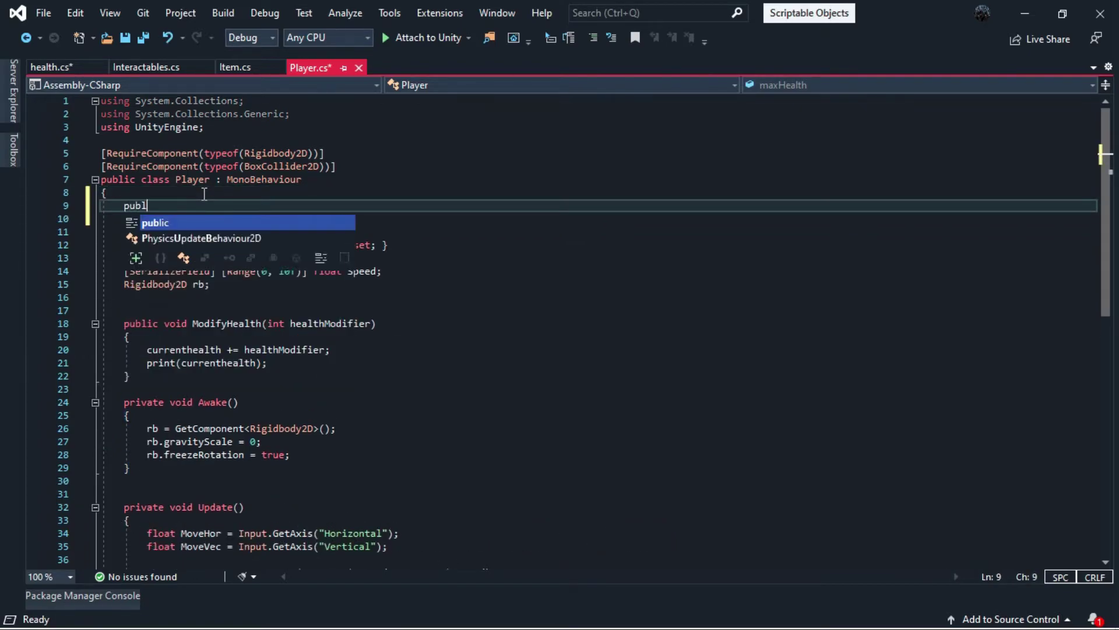
type("ic sta")
key("Tab")
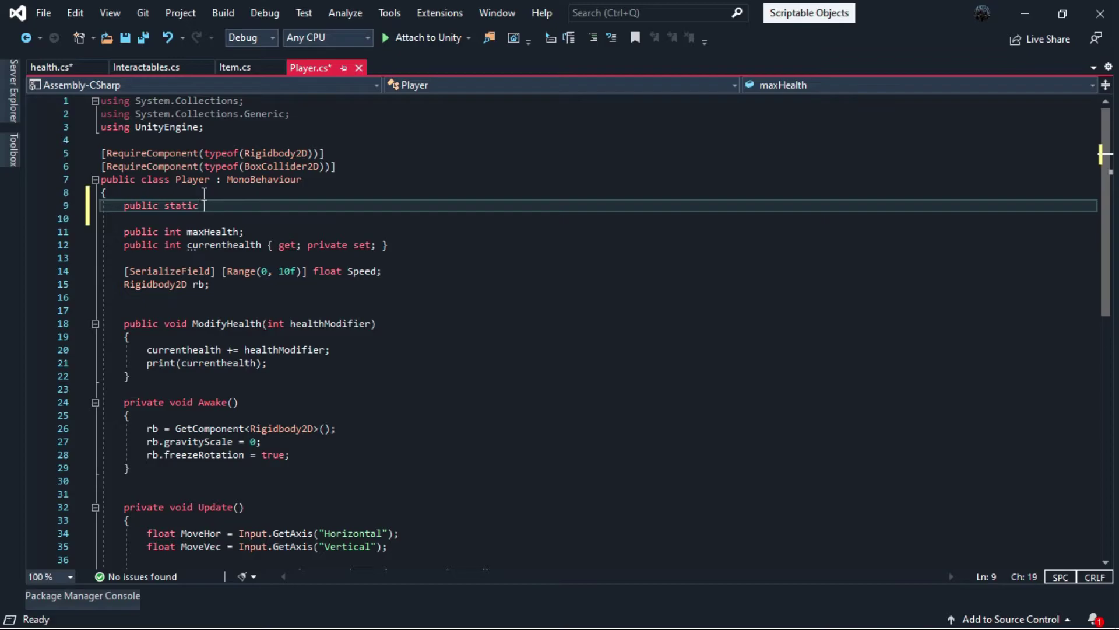
type("Player Ins")
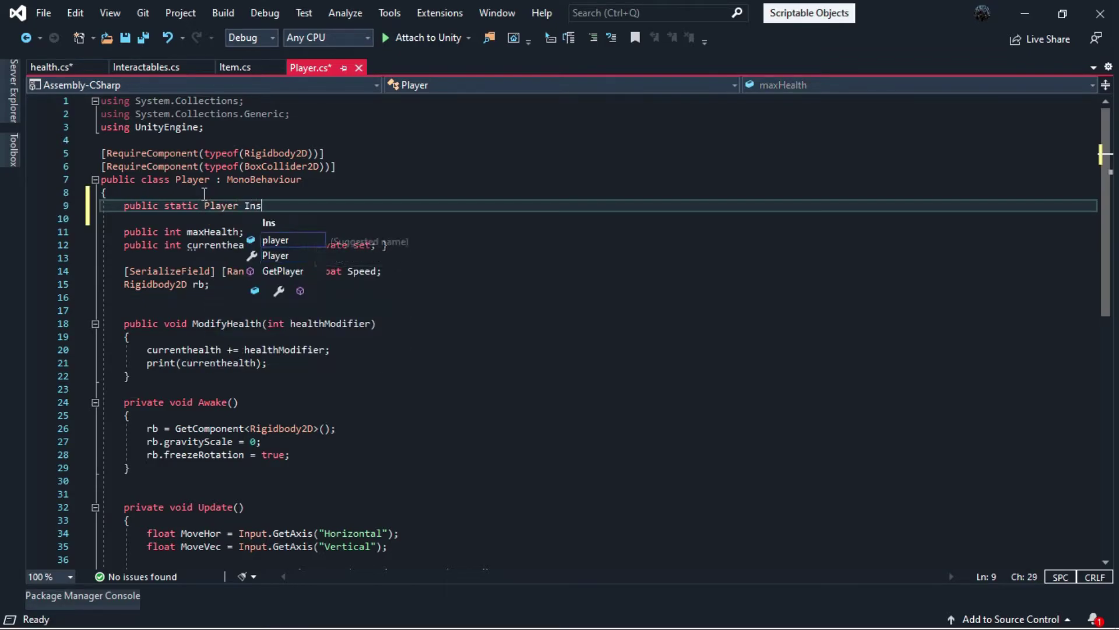
type("tance;")
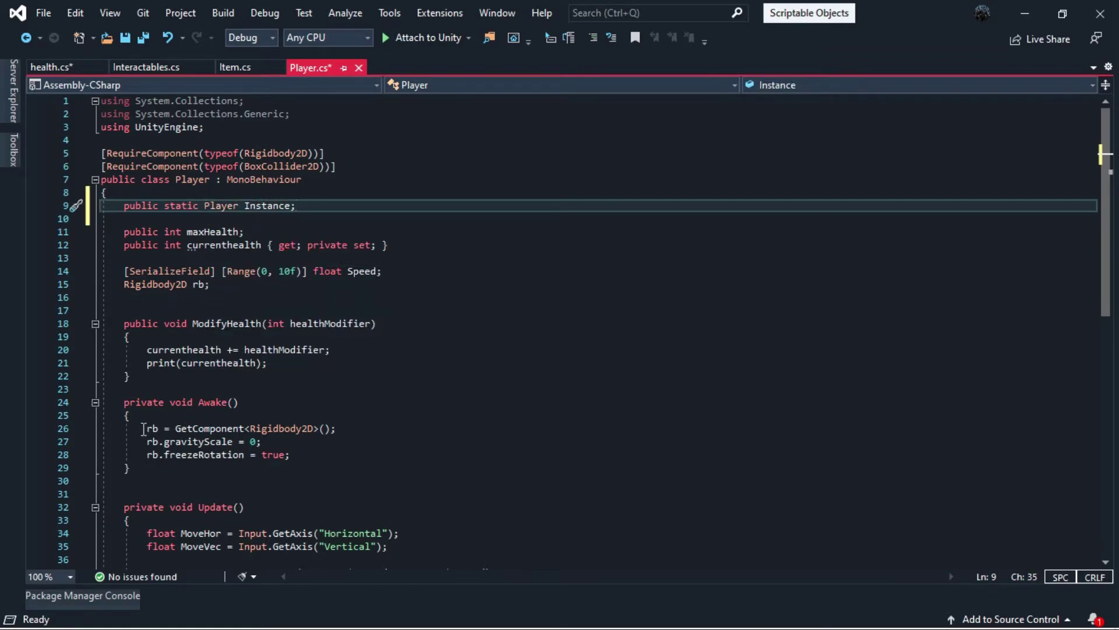
Assign Instance = this at the start of Awake and save Player.cs
left_click(143, 429)
key("Return")
key("Up")
type("insta")
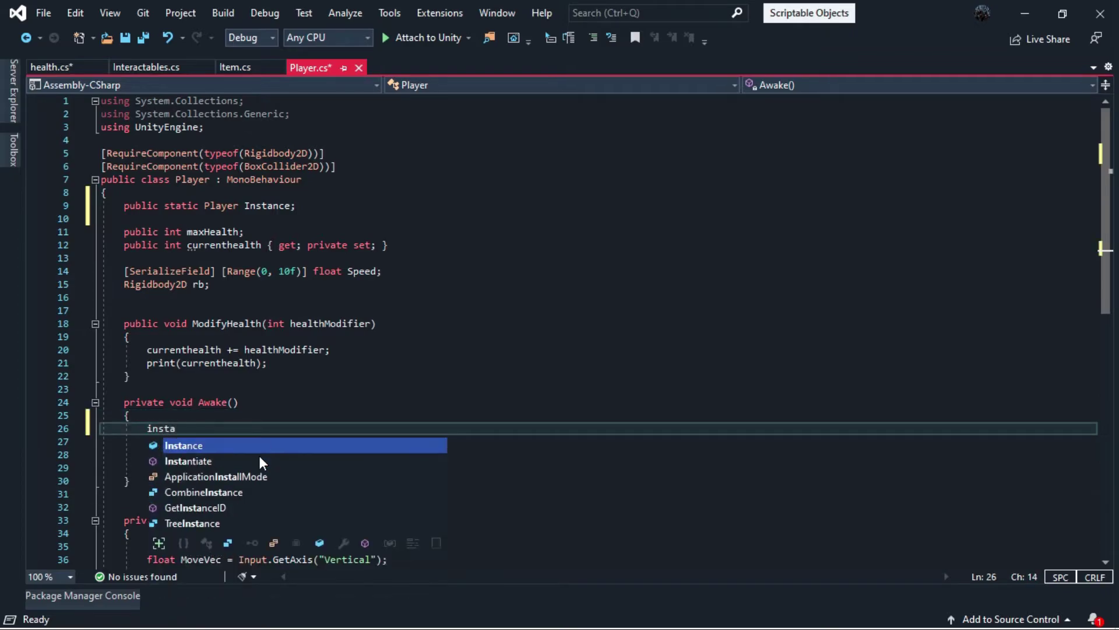
type(" = this;")
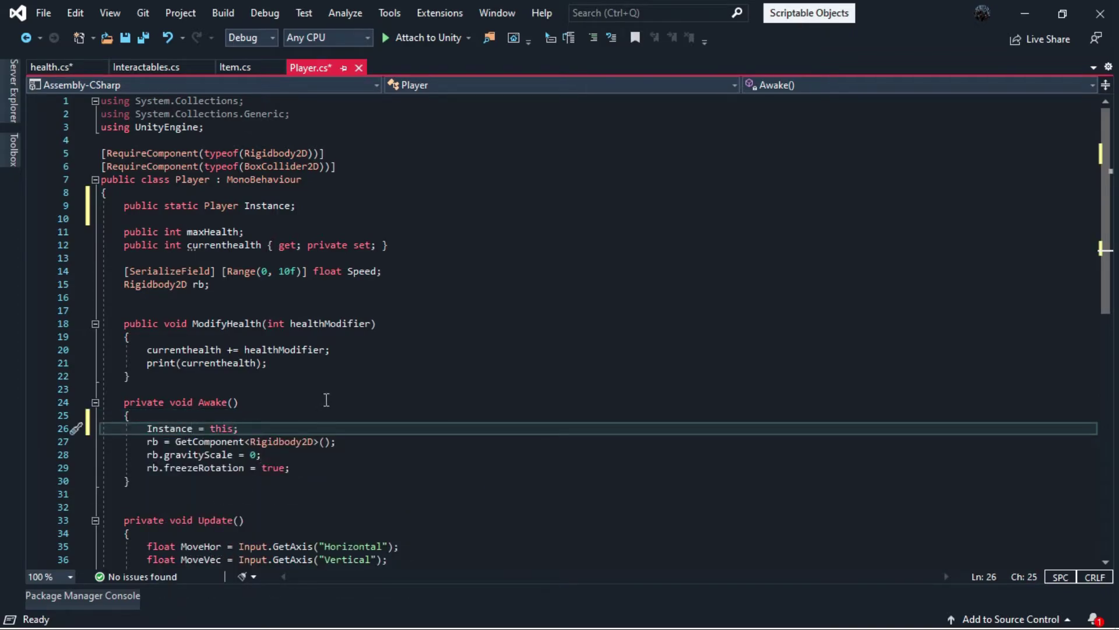
key("ctrl+s")
Highlight the Instance assignment and declaration lines to review them
left_click(257, 383)
left_click(307, 428)
key("shift+Home")
key("shift+Home")
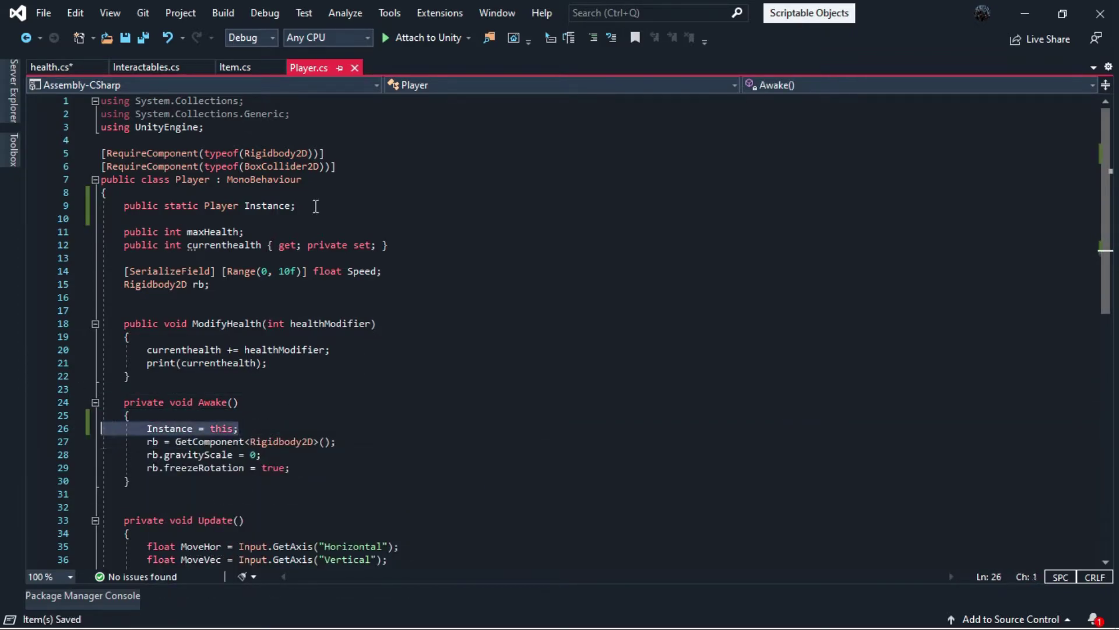
left_click(315, 205)
key("shift+Home")
key("shift+Home")
In health.cs, complete the assignment PlayerStats = Player.Instance;
left_click(57, 67)
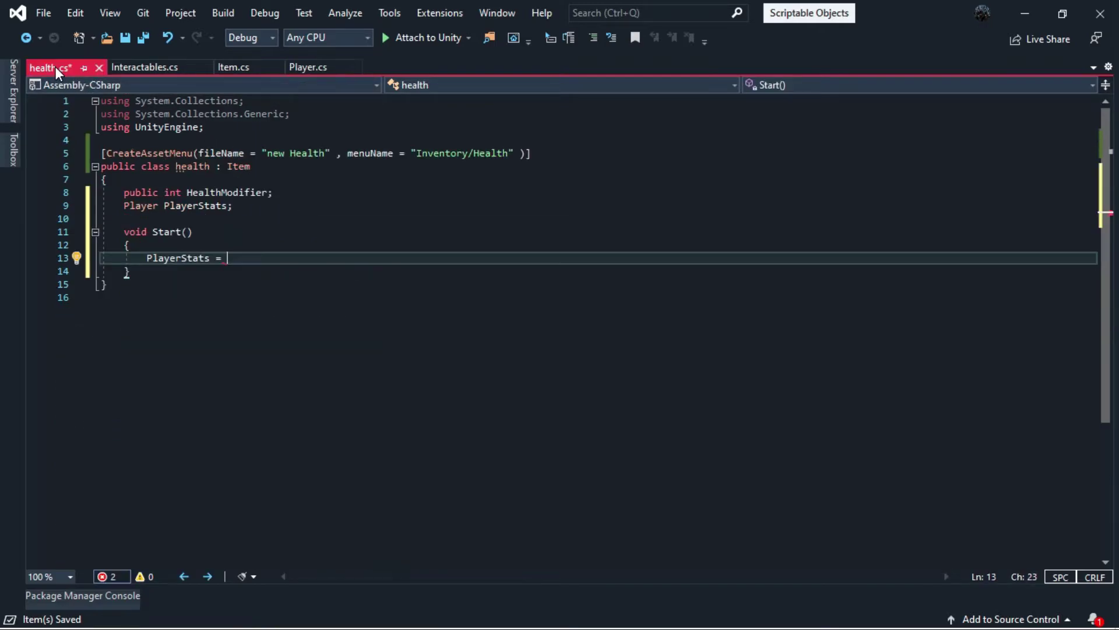
type("layer.")
type("In")
key("Tab")
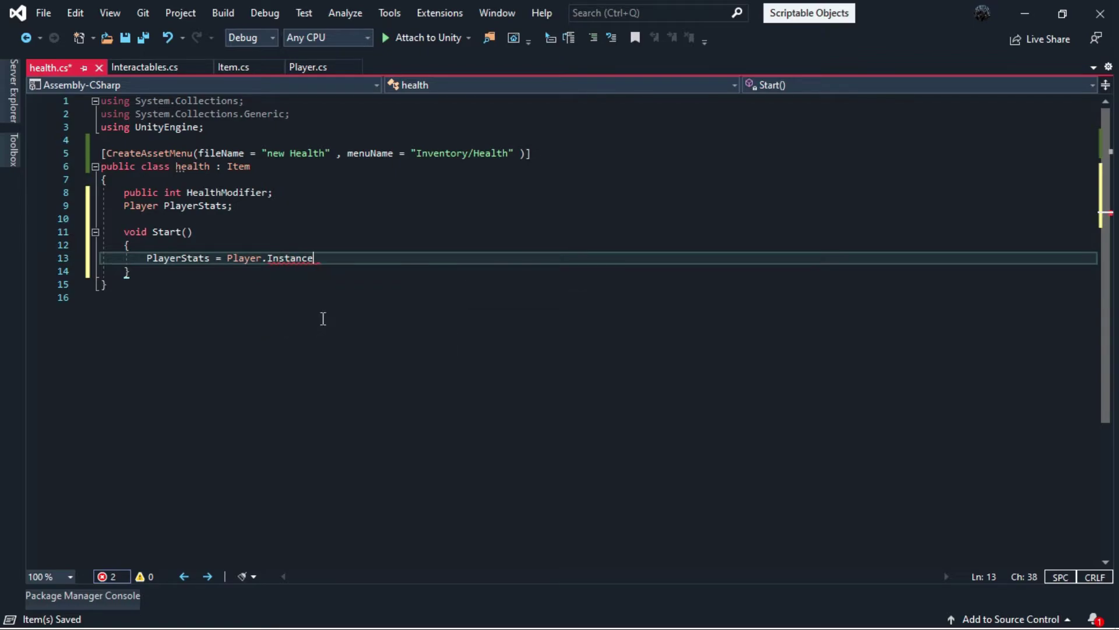
type(";")
Add a public override void Use() method, checking Item's virtual Use for reference
key("Return")
key("Return")
type("public ")
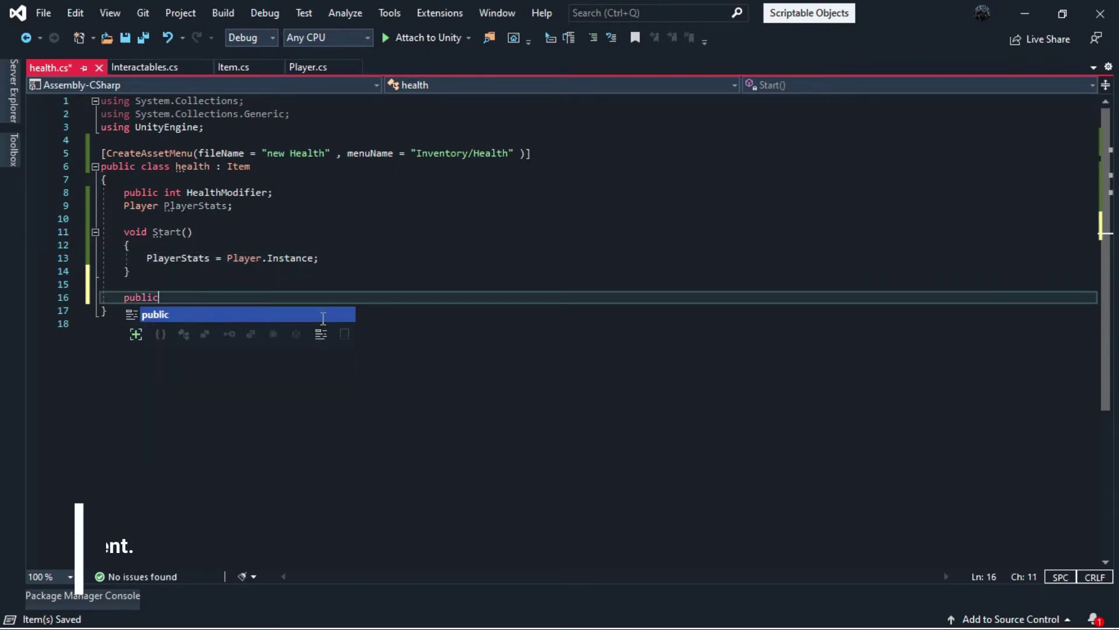
type("ove")
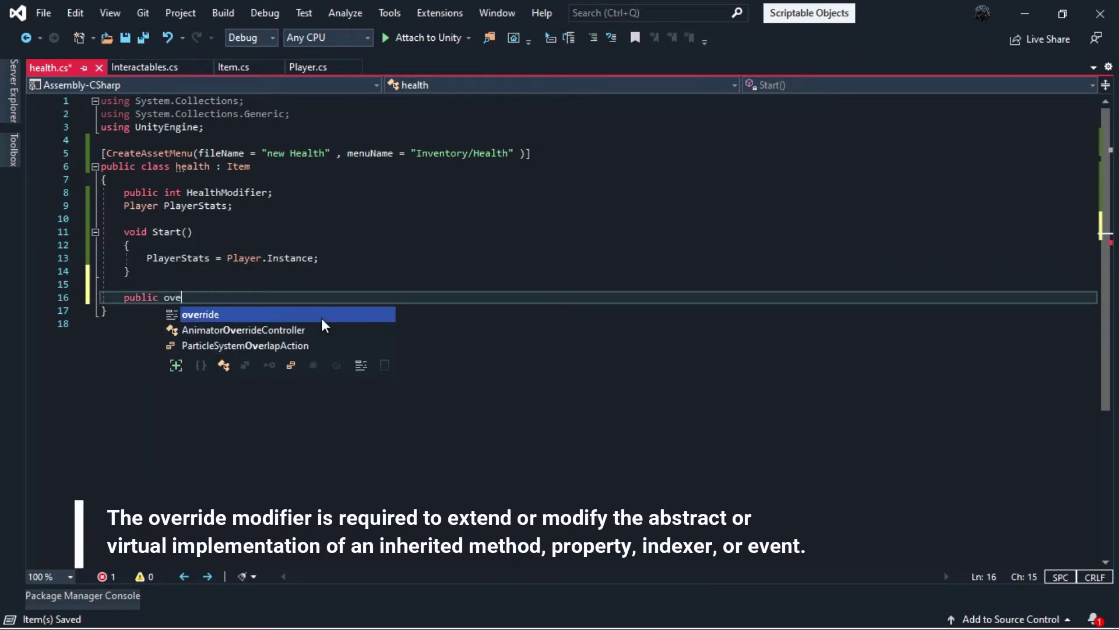
key("Tab")
type("void us")
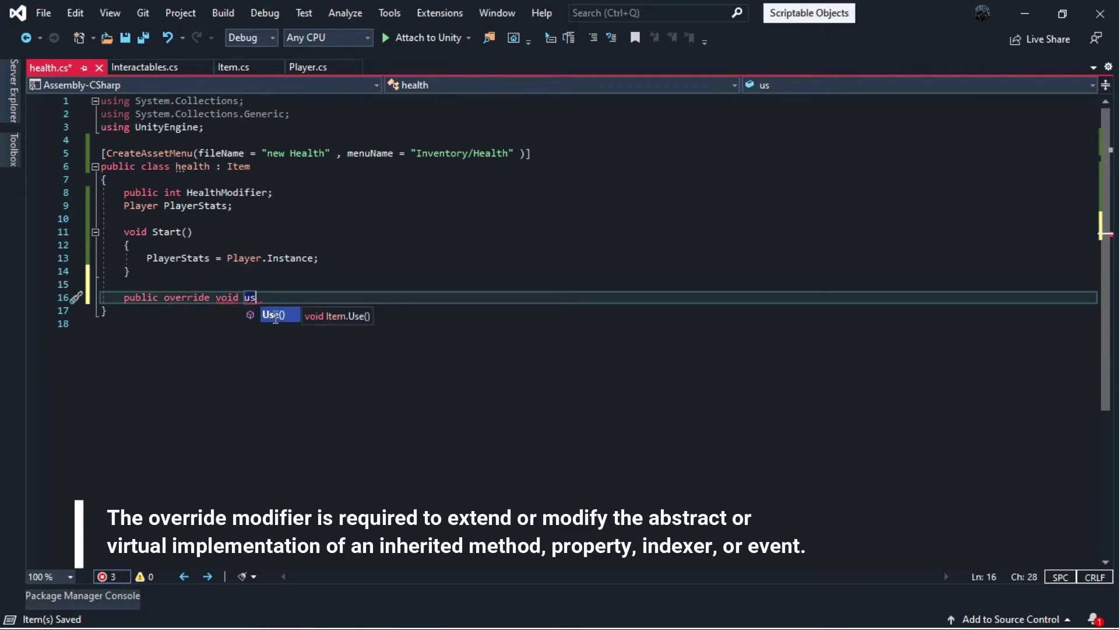
key("Tab")
left_click(257, 67)
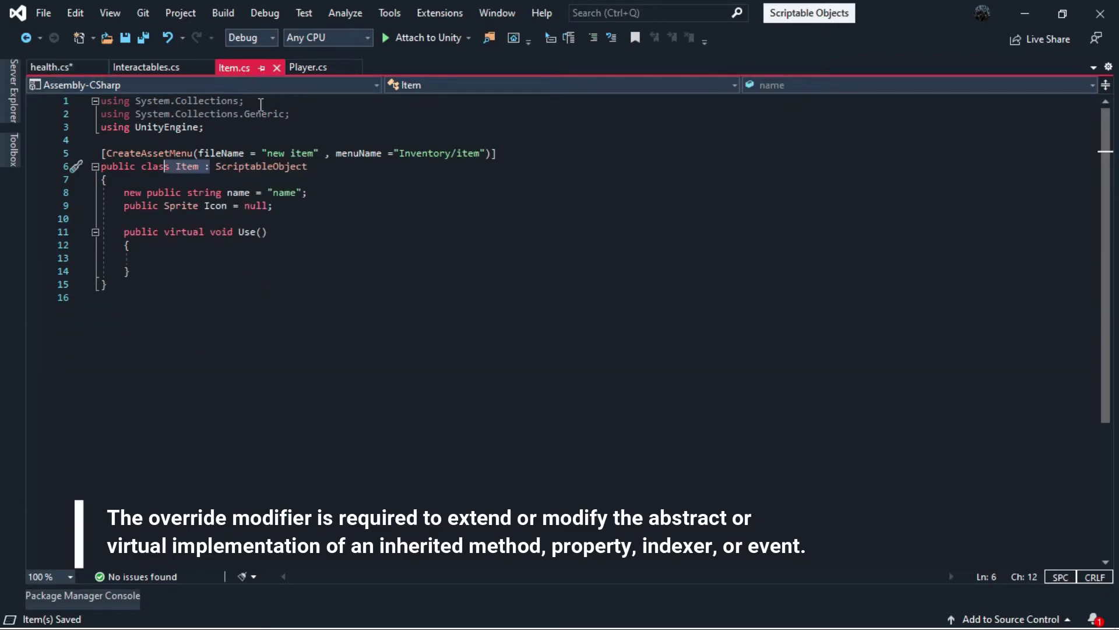
left_click_drag(159, 276, 102, 232)
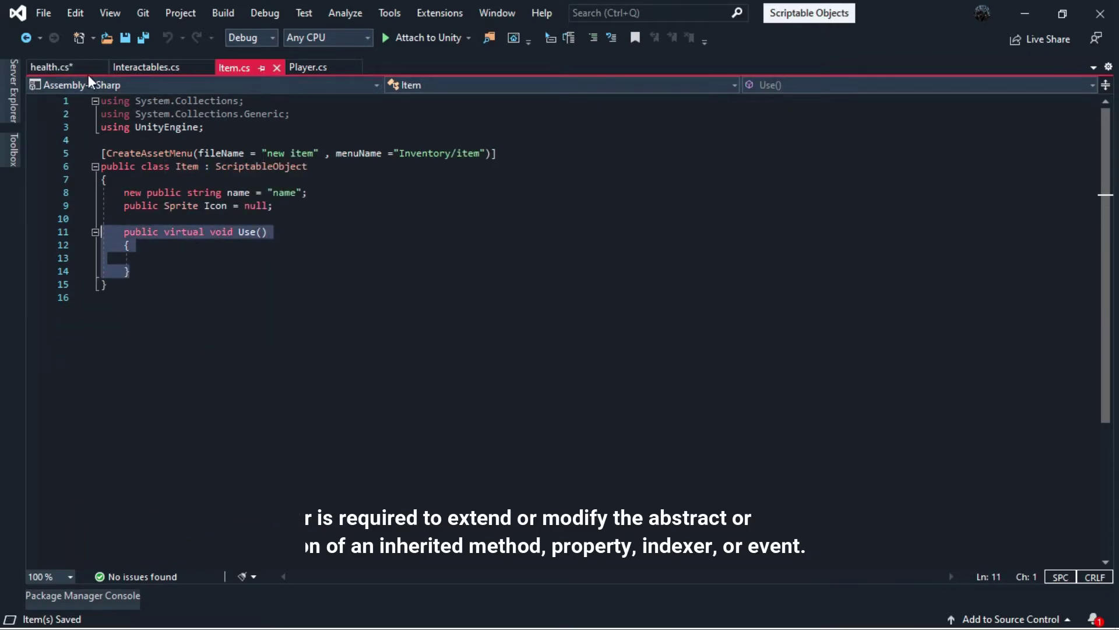
left_click(51, 67)
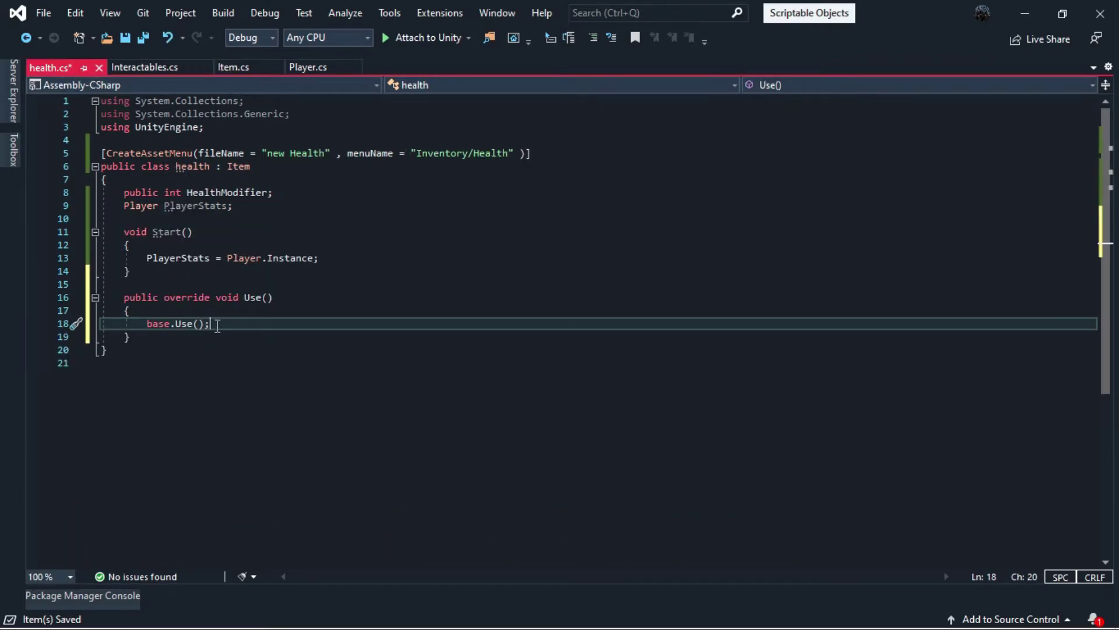
Make Use call Player.Instance.ModifyHealth(HealthModifier) and save health.cs
key("Return")
type("Player.ins")
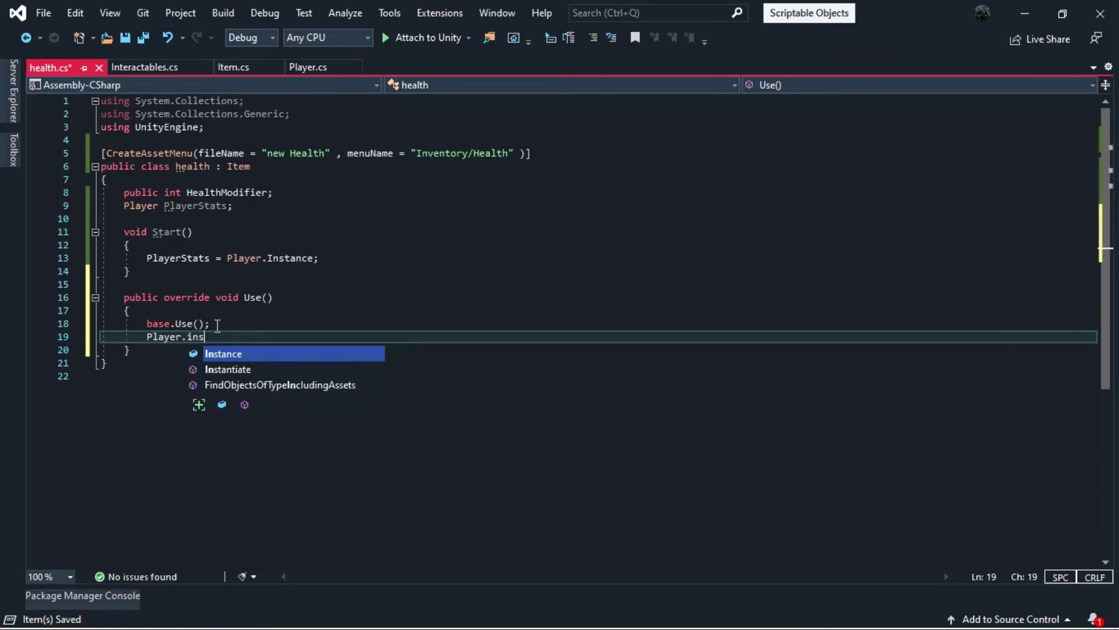
key("Tab")
type(".")
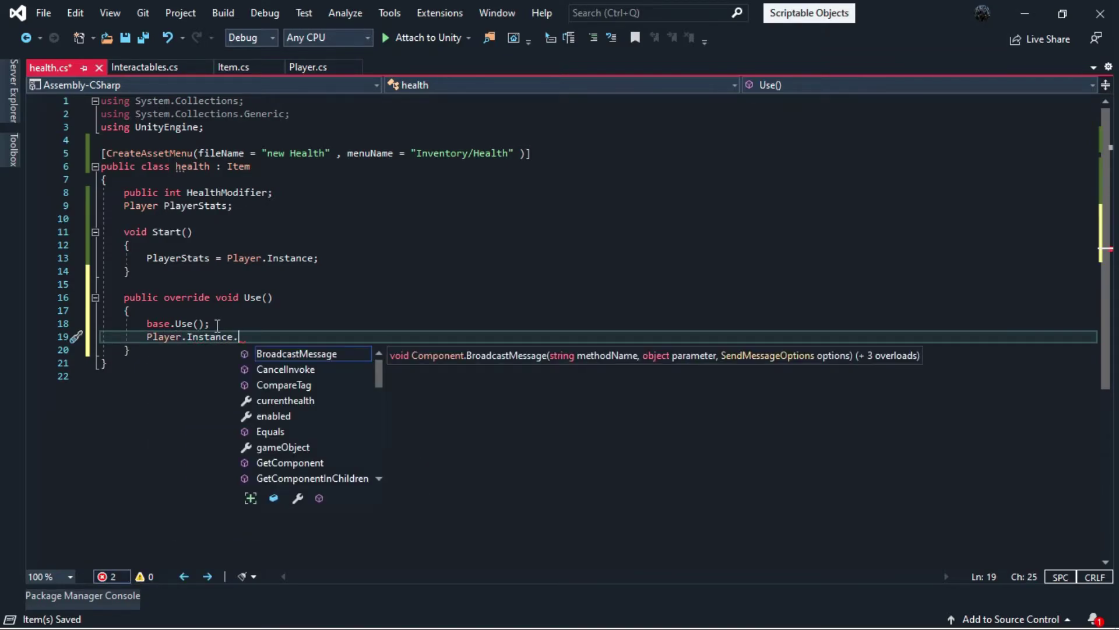
type("mod(")
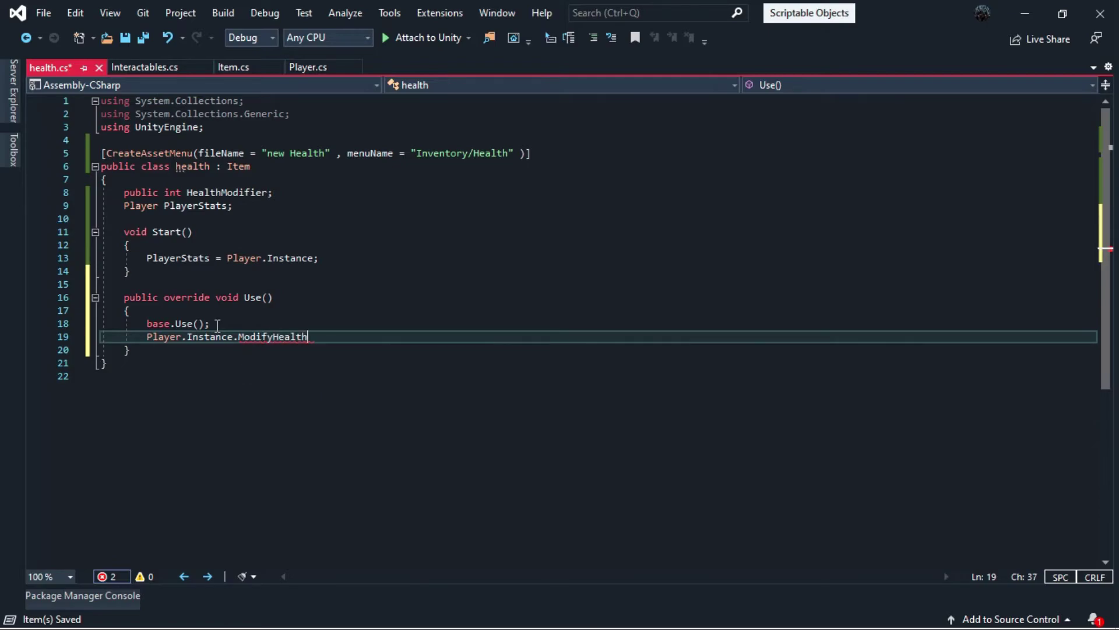
type("hea")
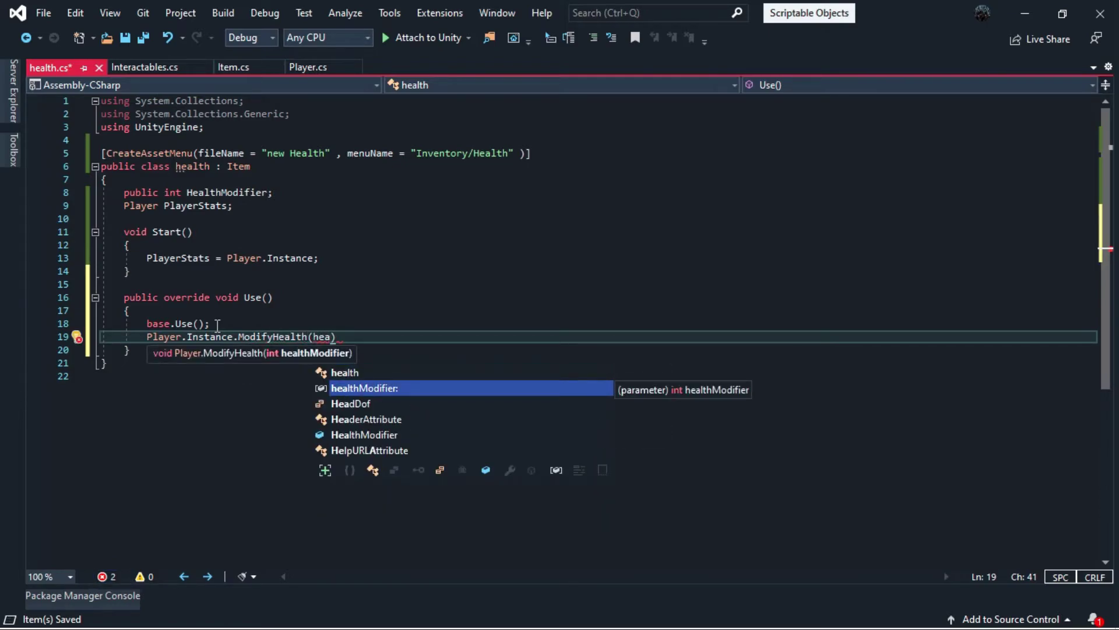
key("Down")
key("Down")
key("Down")
key("Tab")
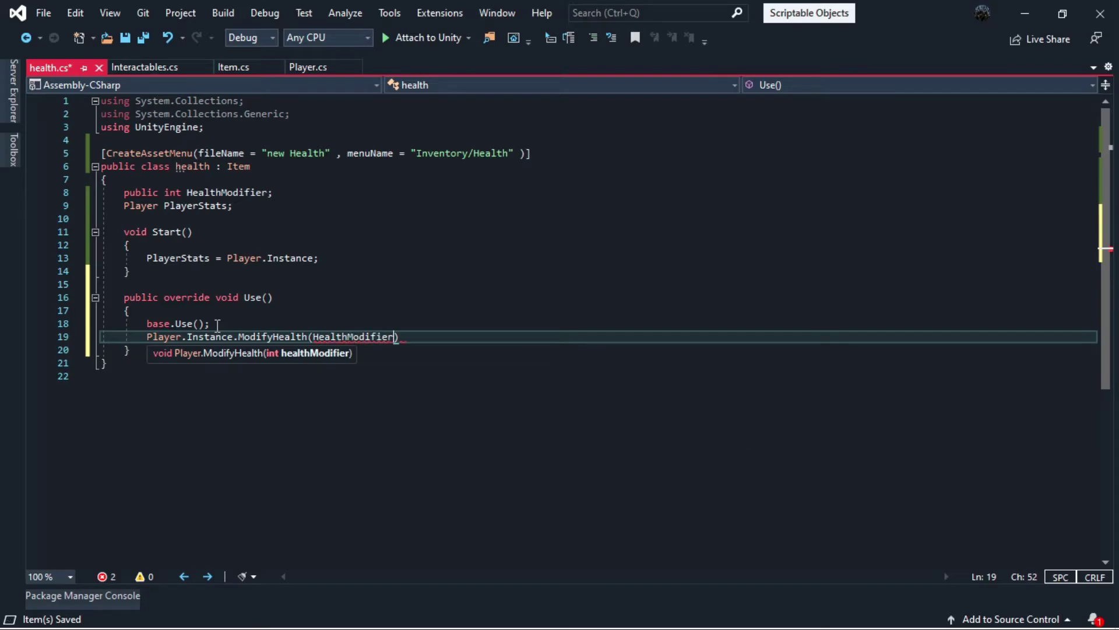
type(");")
left_click(342, 349)
key("ctrl+s")
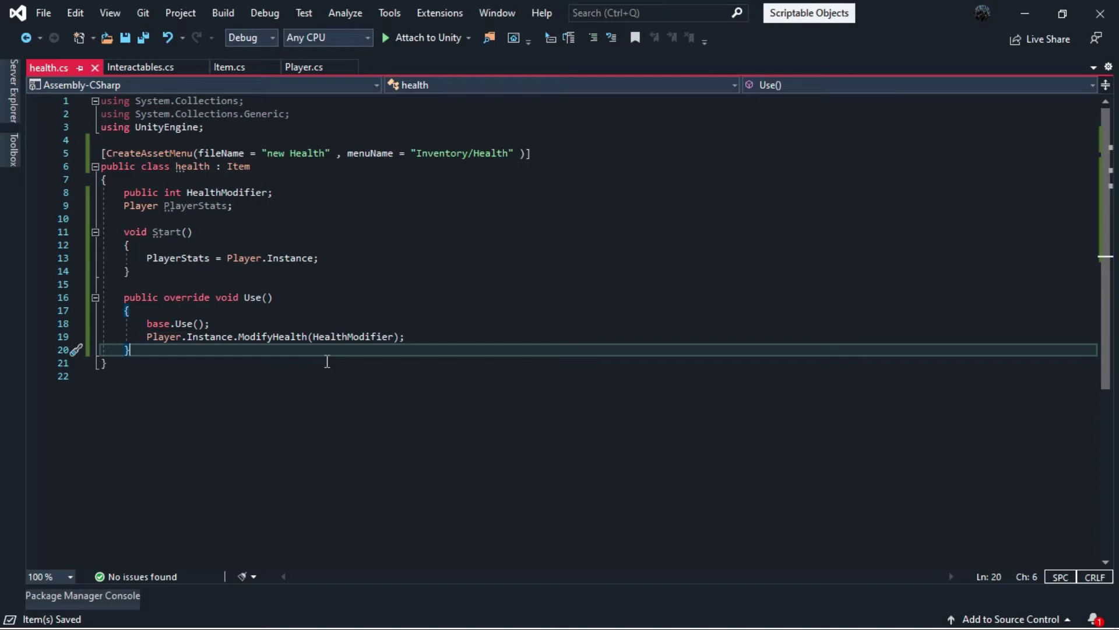
Look over the health script's code, then go back to Unity
left_click_drag(327, 361, 40, 146)
left_click(352, 357)
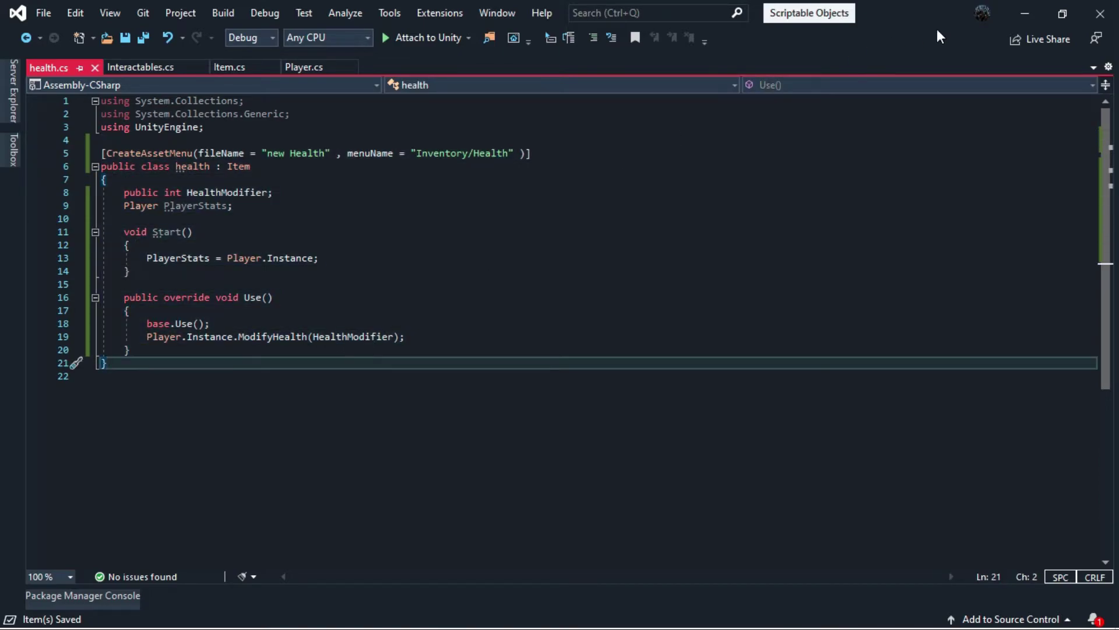
left_click(1025, 13)
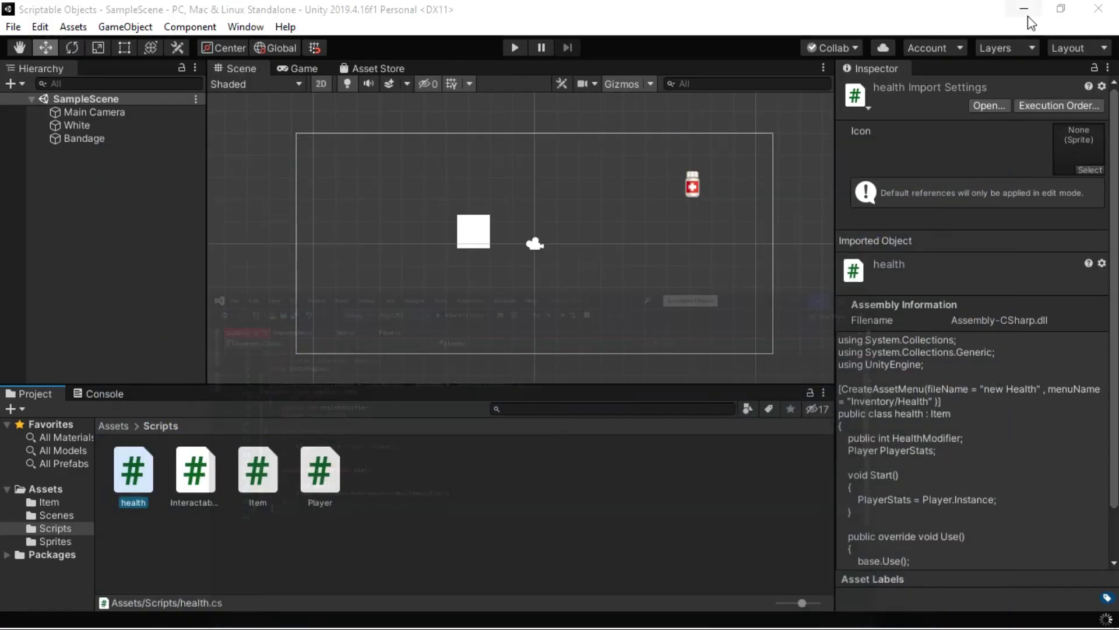
Create a C# script named ItemPickUp in the Scripts folder and open it in Visual Studio
right_click(528, 499)
mouse_move(565, 79)
left_click(777, 81)
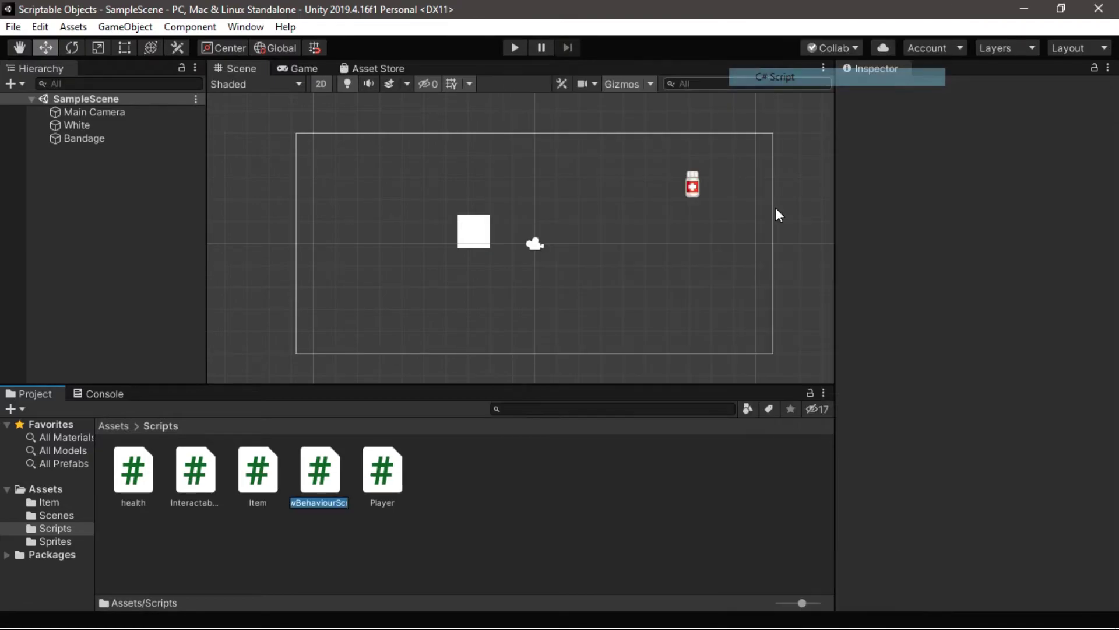
type("ItemPickUp")
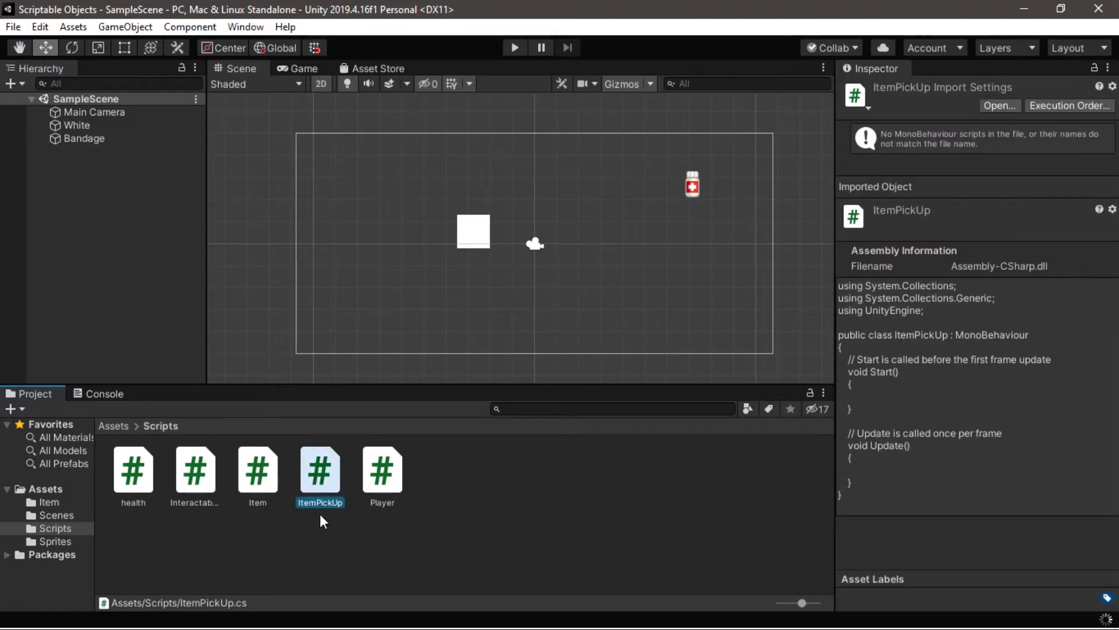
double_click(325, 480)
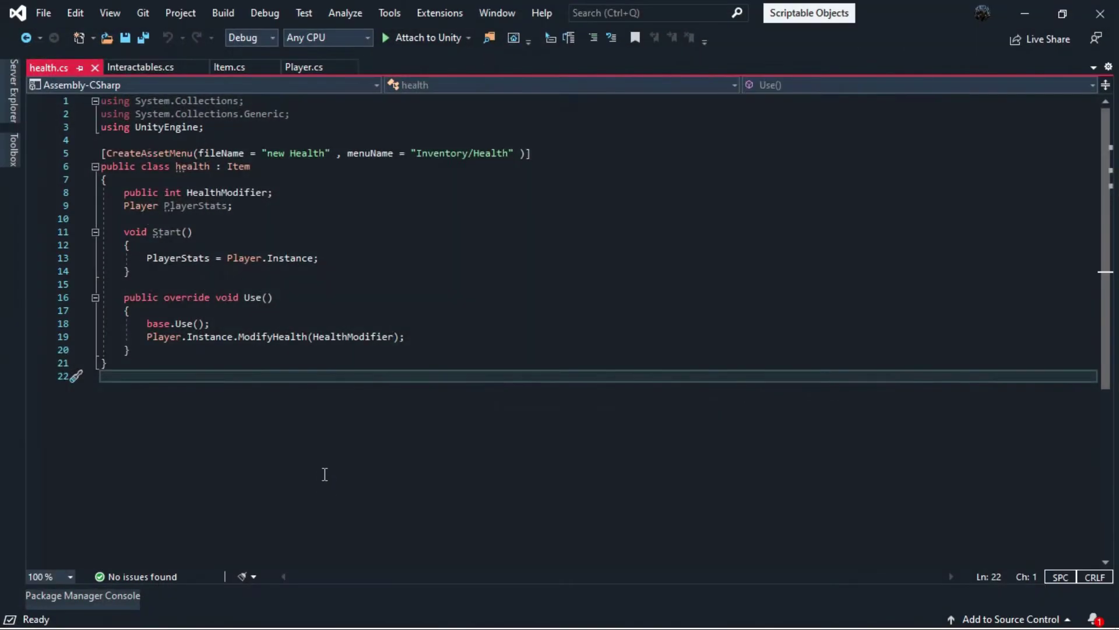
Remove the default Start and Update methods and make ItemPickUp inherit from Interactables
left_click_drag(145, 309, 82, 182)
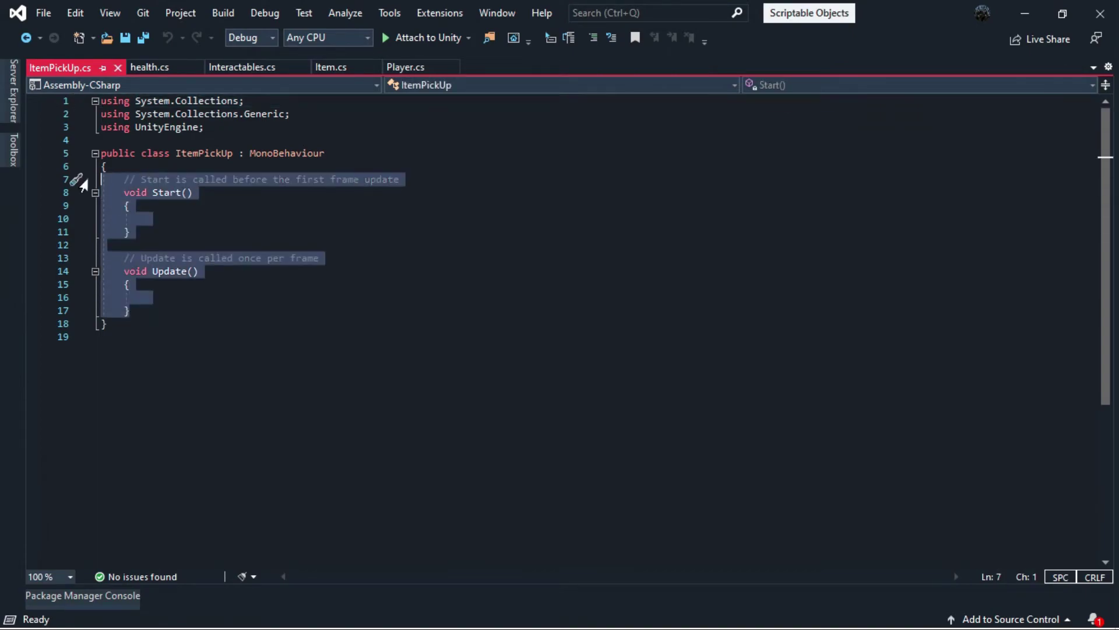
key("Delete")
double_click(315, 153)
type("Intera")
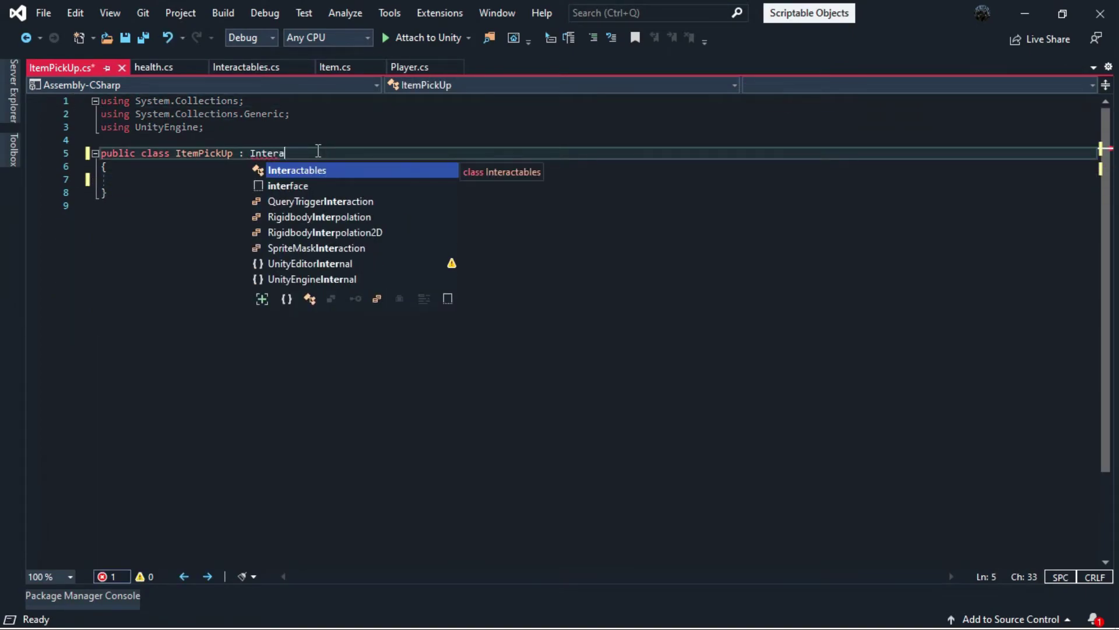
type("c")
key("Tab")
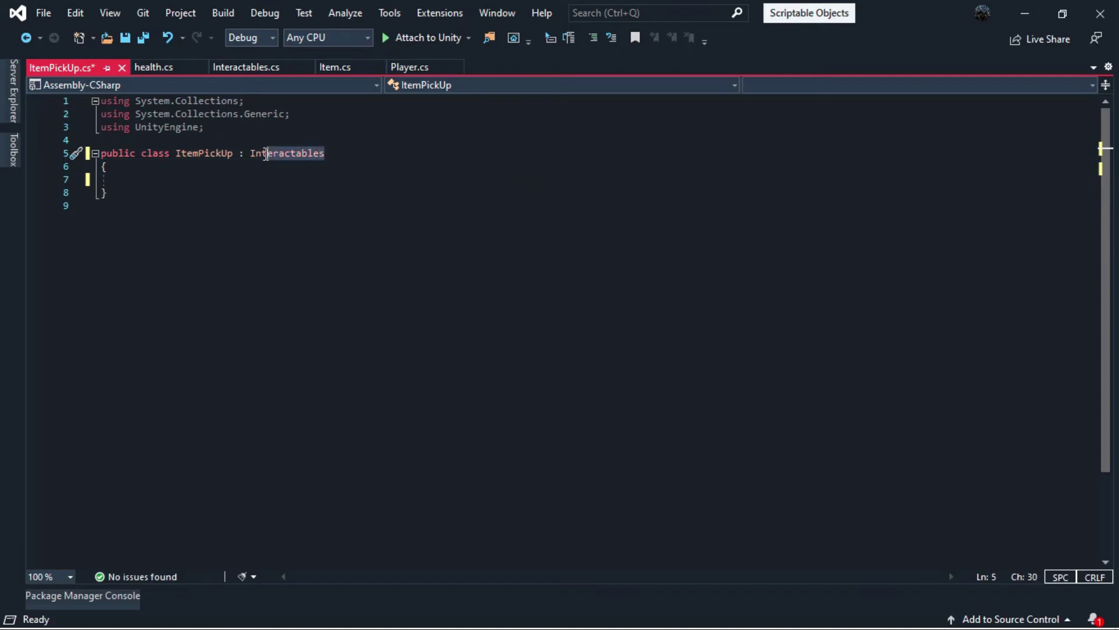
left_click(251, 153)
left_click(252, 68)
scroll(320, 194, "down", 1)
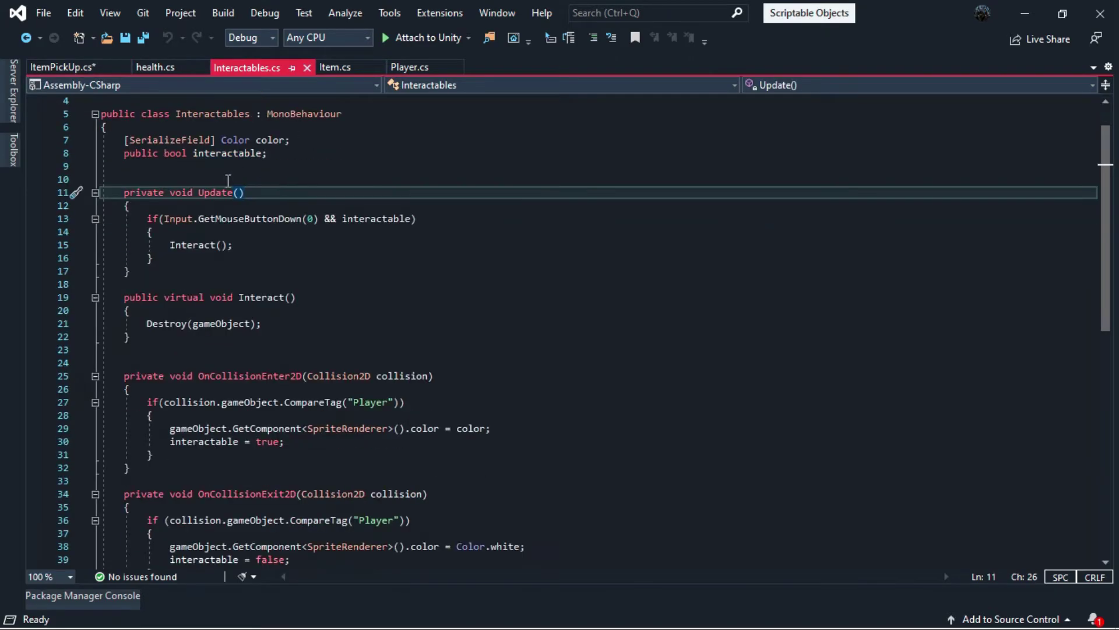
scroll(320, 195, "up", 1)
left_click(163, 154)
left_click(72, 68)
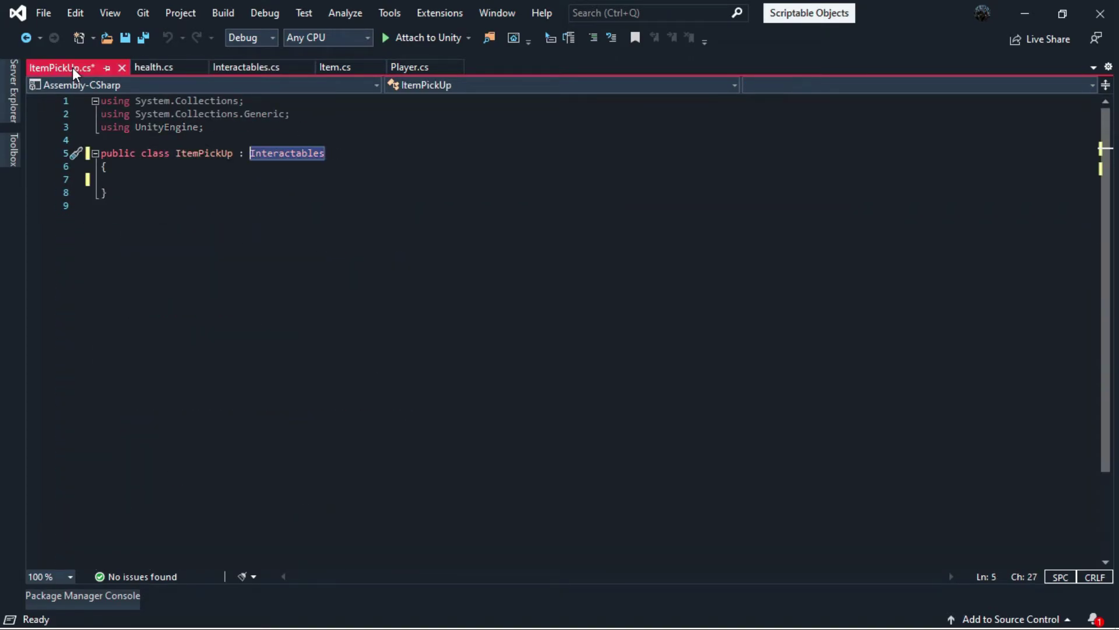
Add a 'public Item item;' field and an Interact override
left_click(147, 178)
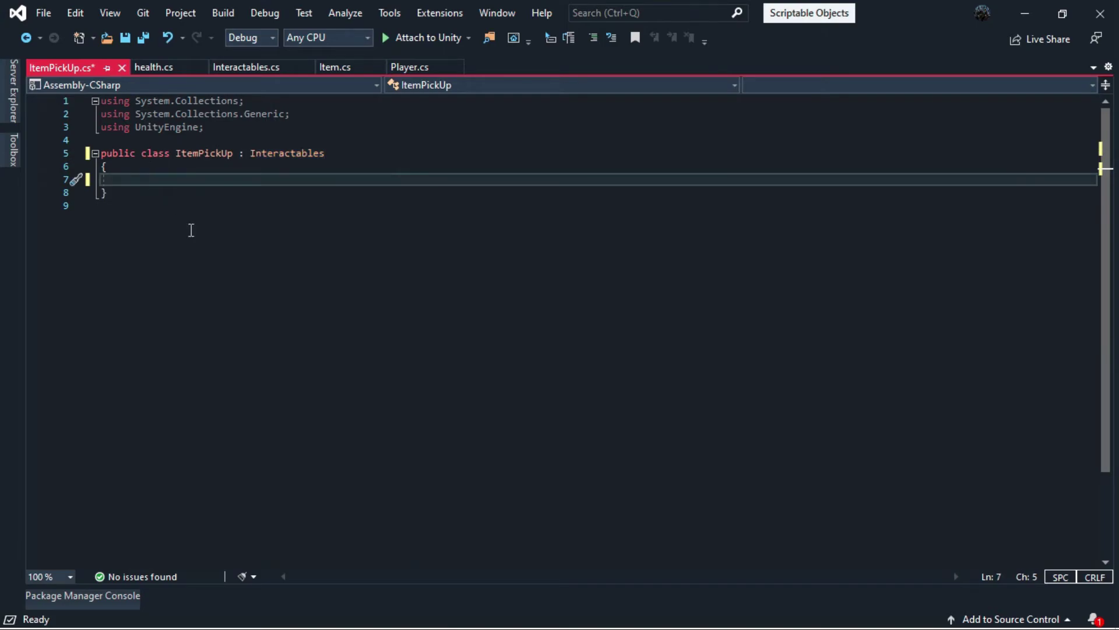
type("public Item ")
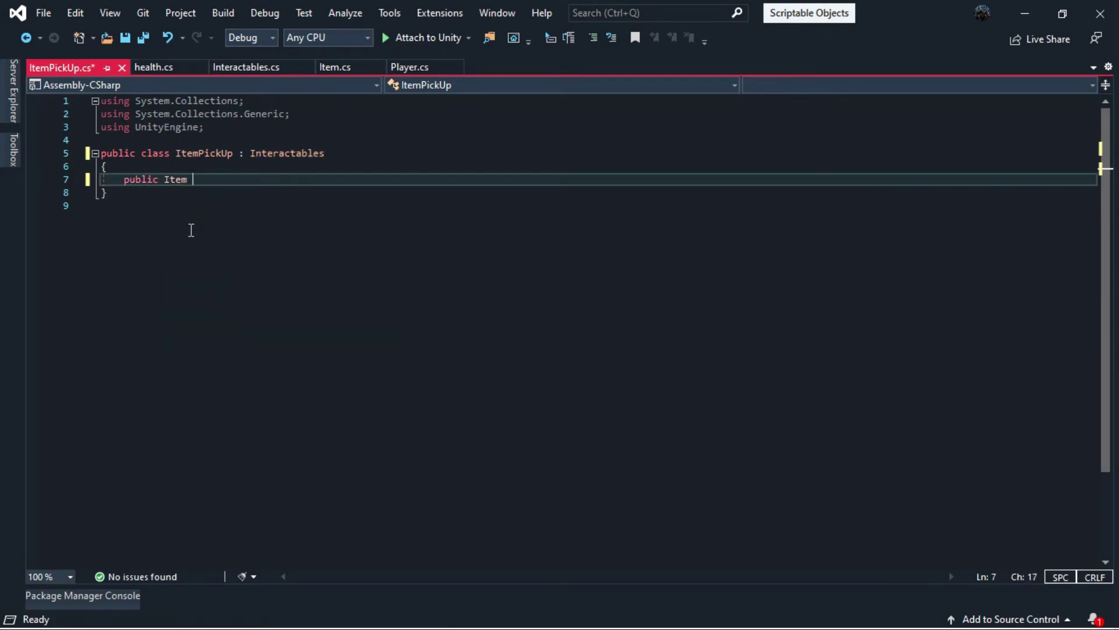
type("item;")
key("Return")
key("Return")
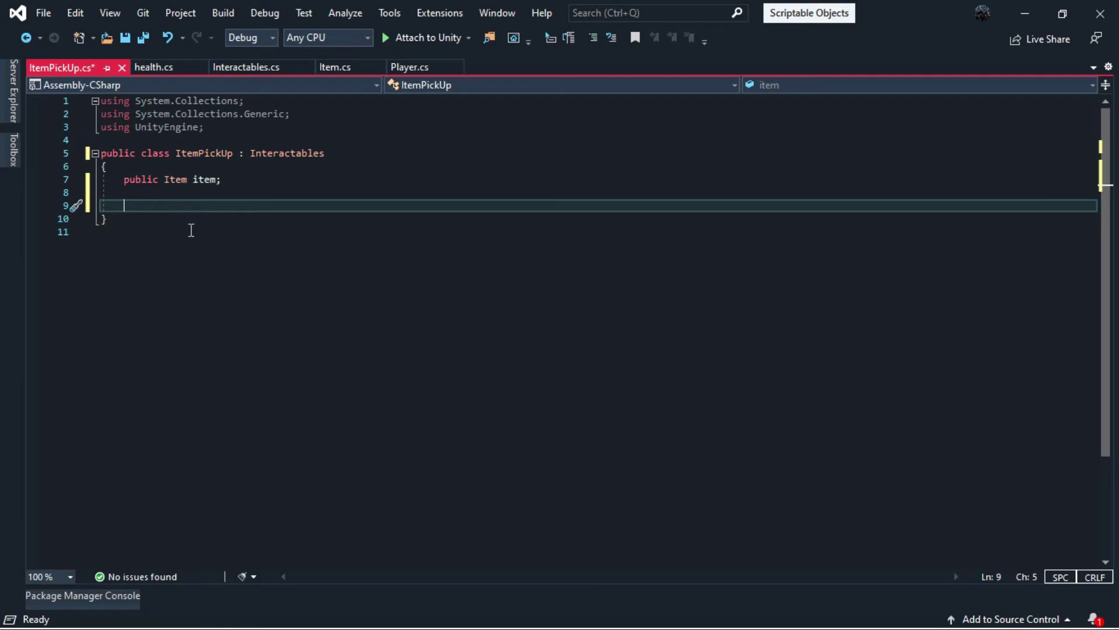
type("public ov")
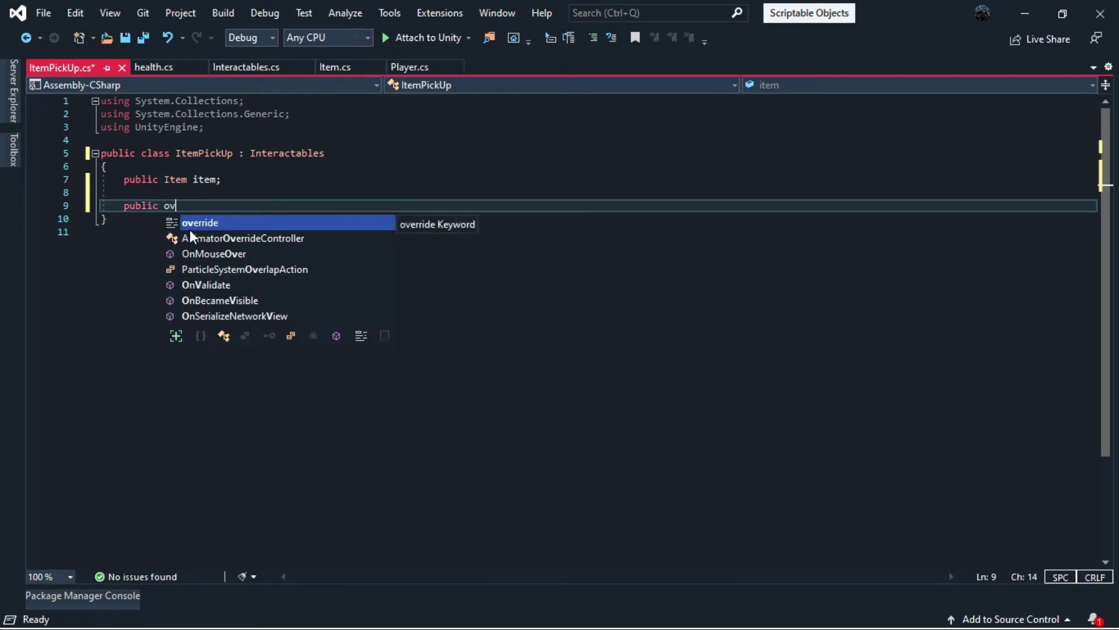
key("Tab")
type("In")
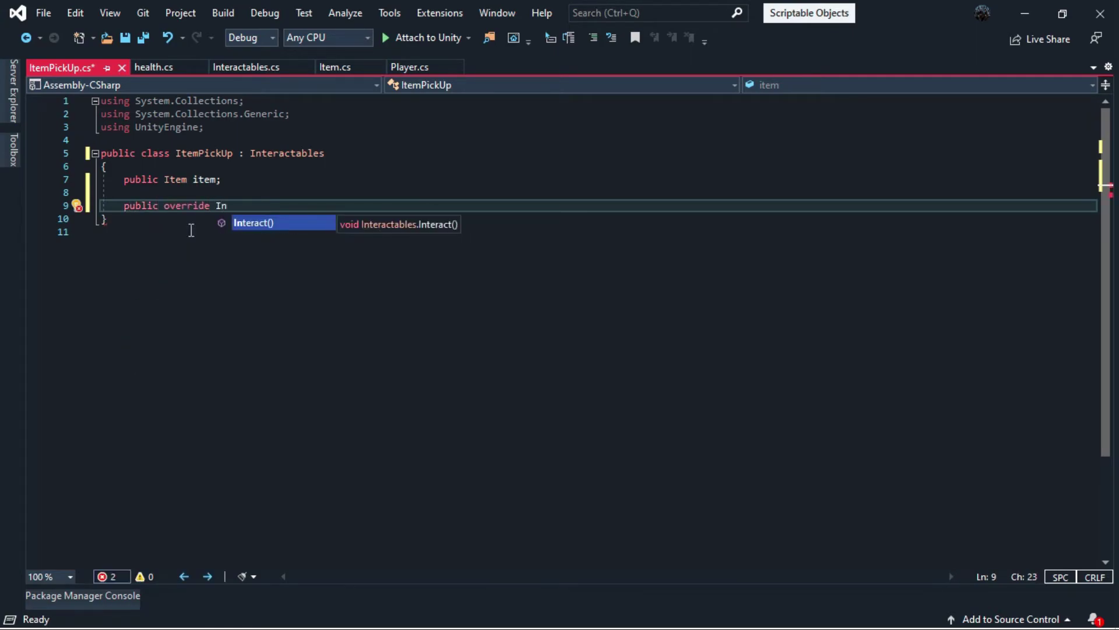
key("Tab")
Call item.Use() inside Interact and save ItemPickUp.cs
key("Return")
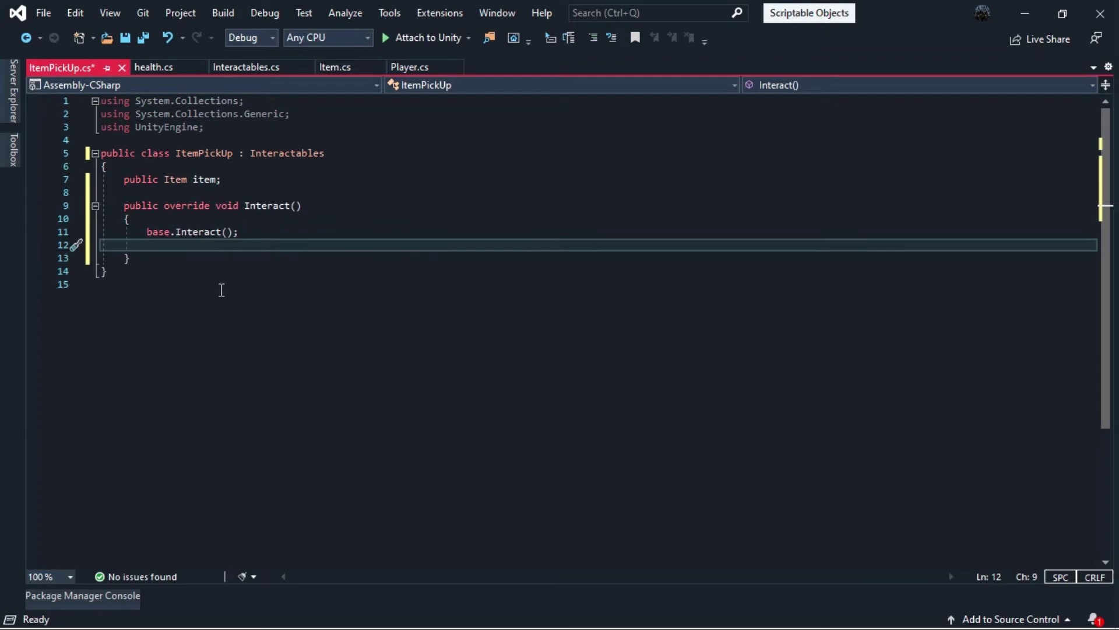
type("item.use*")
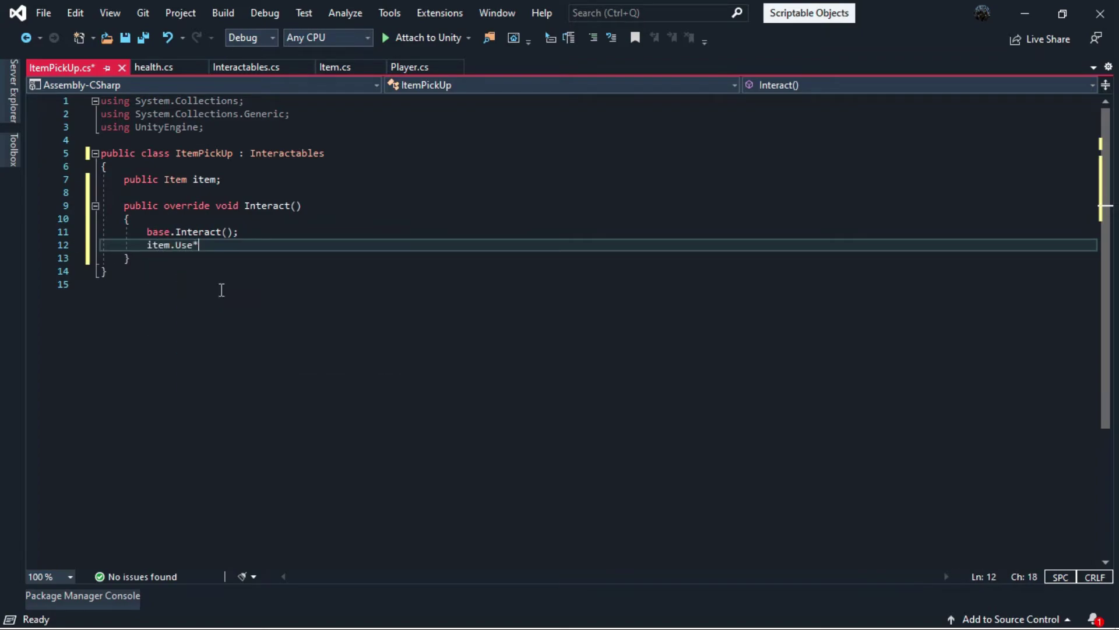
key("Down")
left_click(222, 245)
key("BackSpace")
type("()")
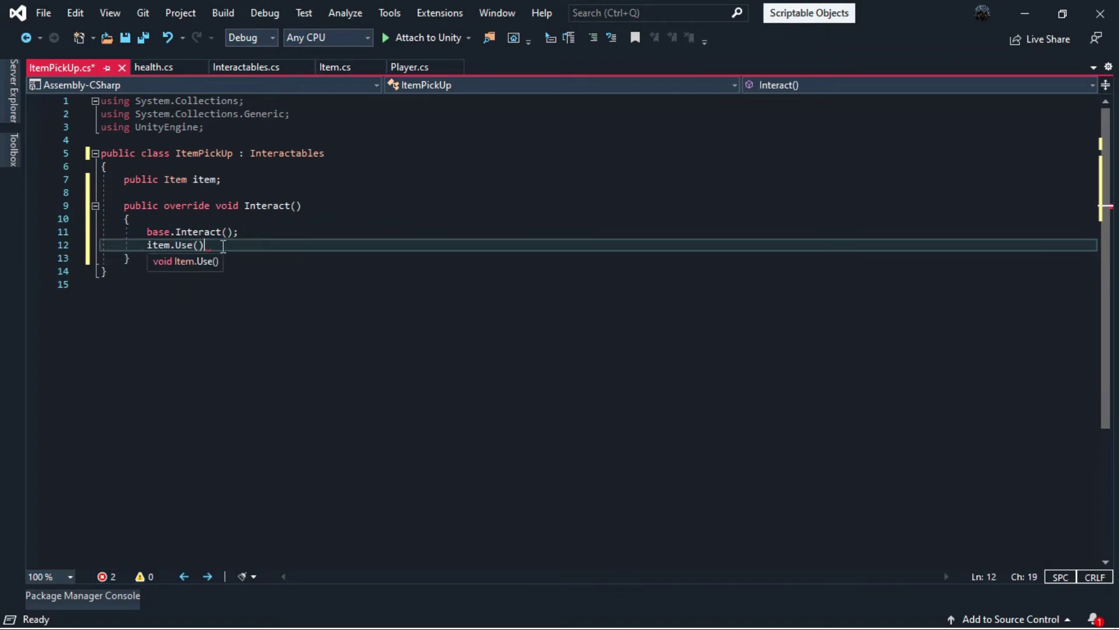
type(";")
key("Down")
key("ctrl+s")
left_click_drag(221, 290, 66, 159)
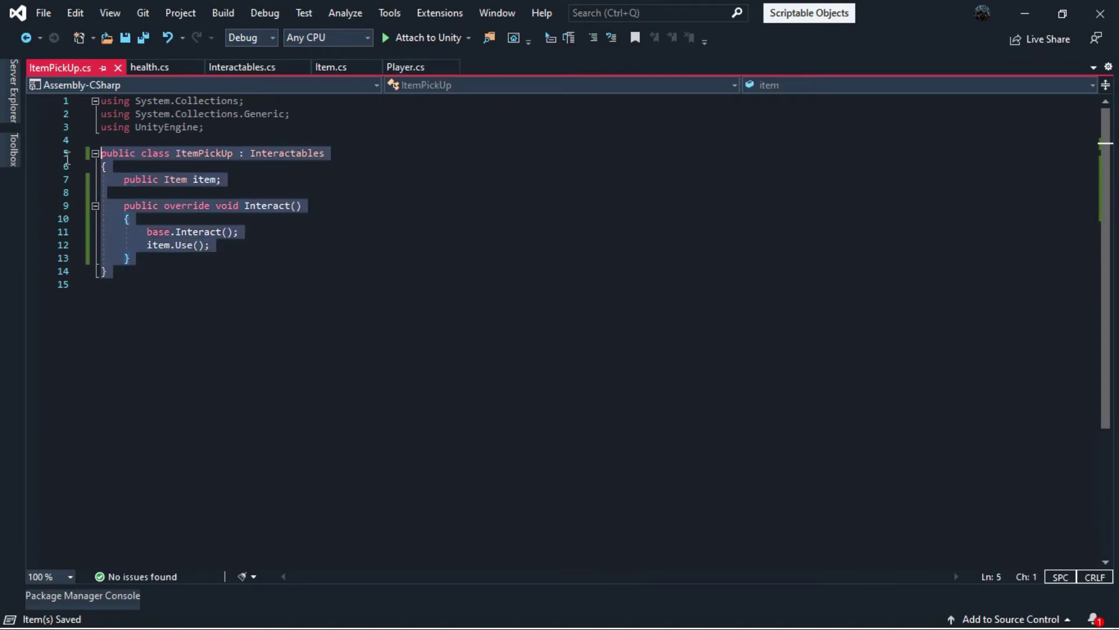
left_click(262, 284)
Attach the ItemPickUp script to the Bandage and remove its Interactables component
left_click(1024, 13)
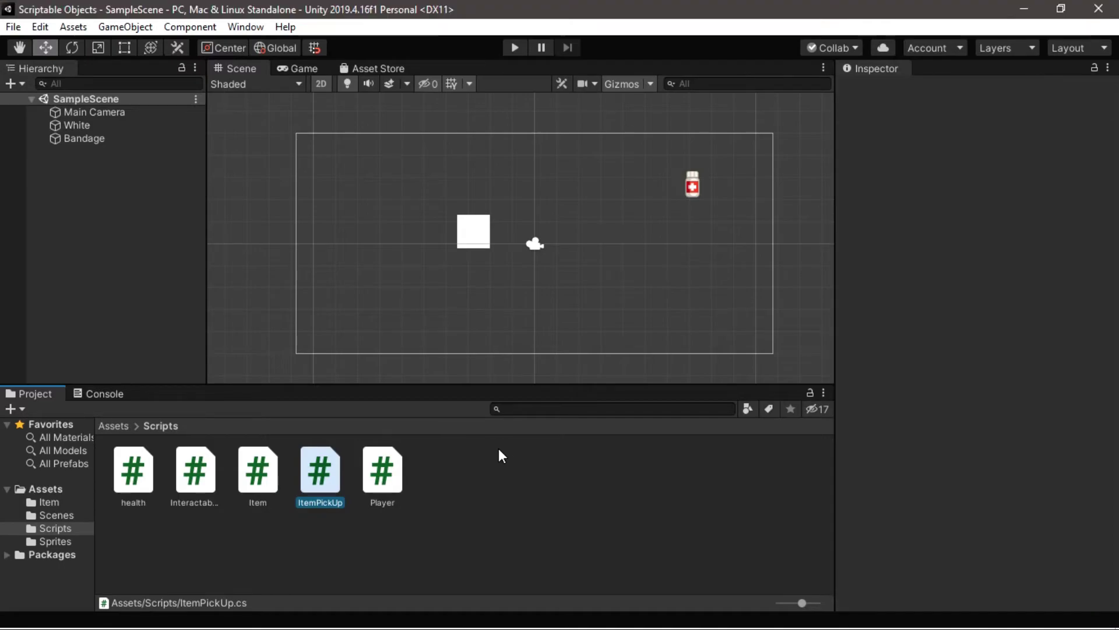
left_click(85, 138)
scroll(955, 369, "down", 3)
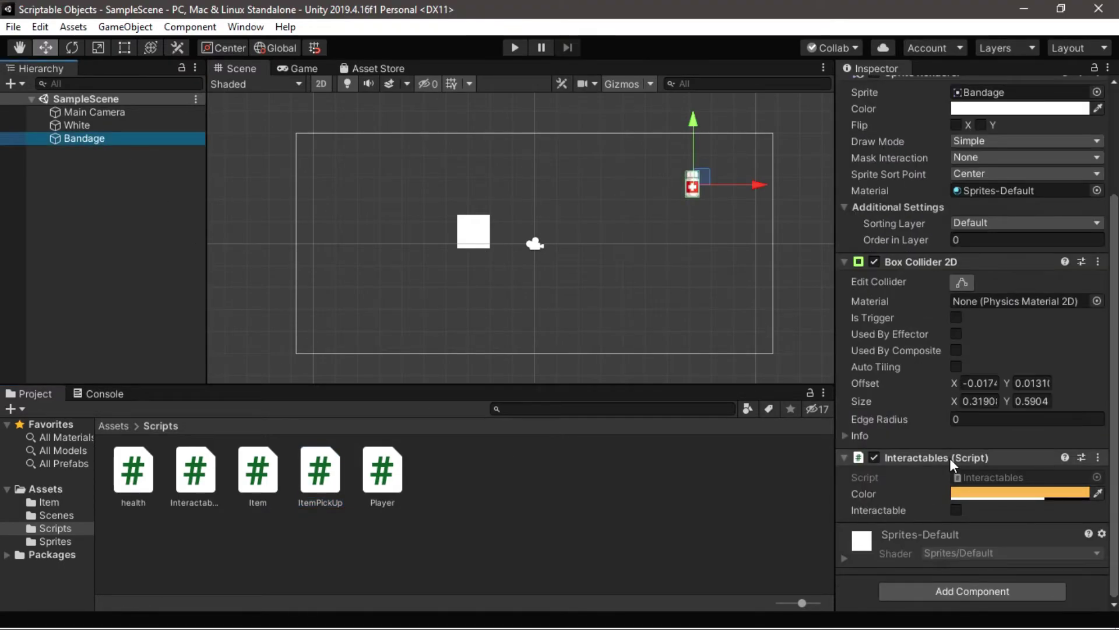
left_click_drag(306, 471, 861, 597)
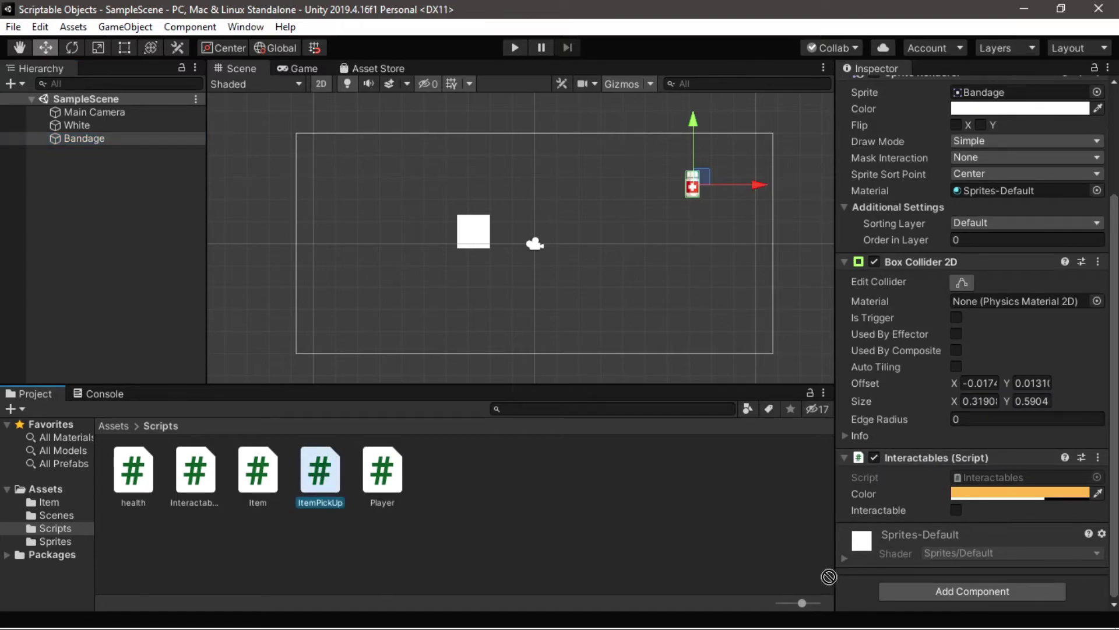
scroll(968, 501, "down", 3)
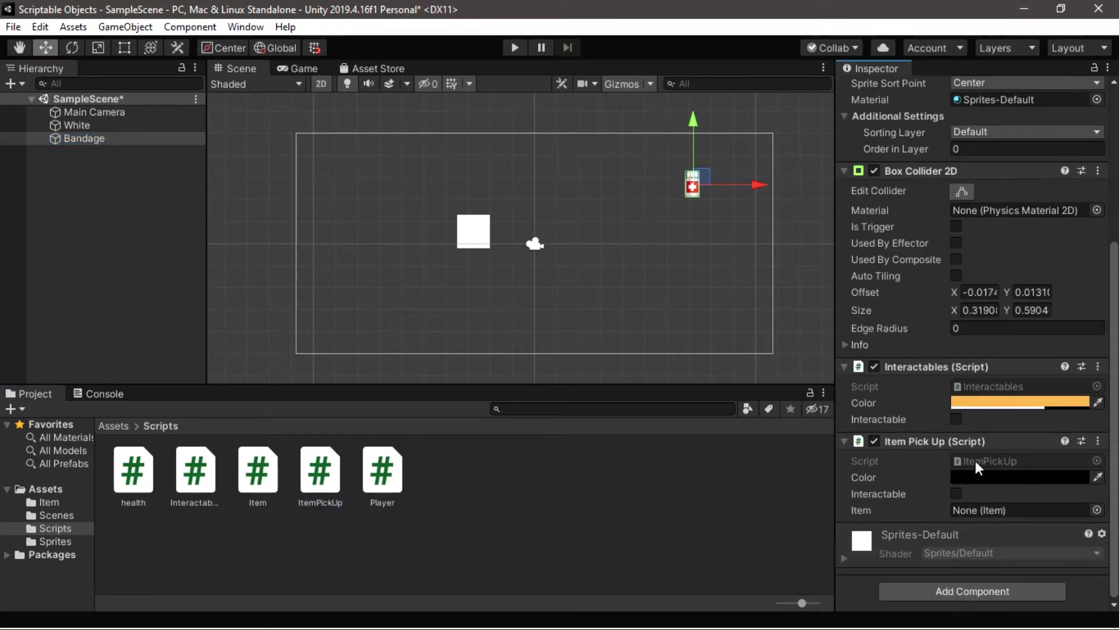
right_click(981, 365)
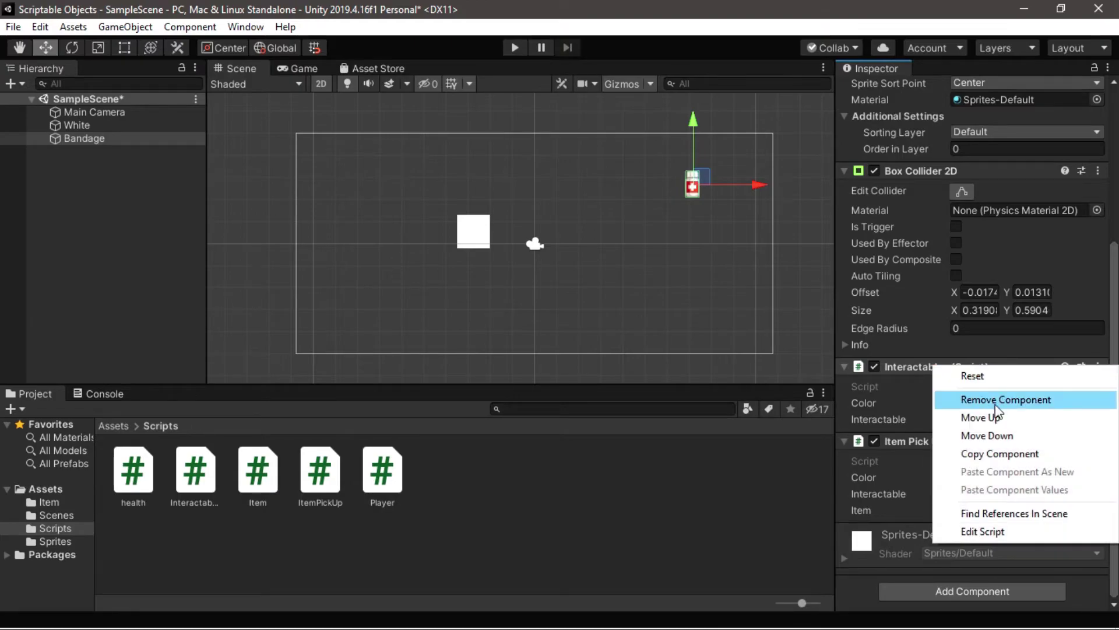
left_click(1019, 399)
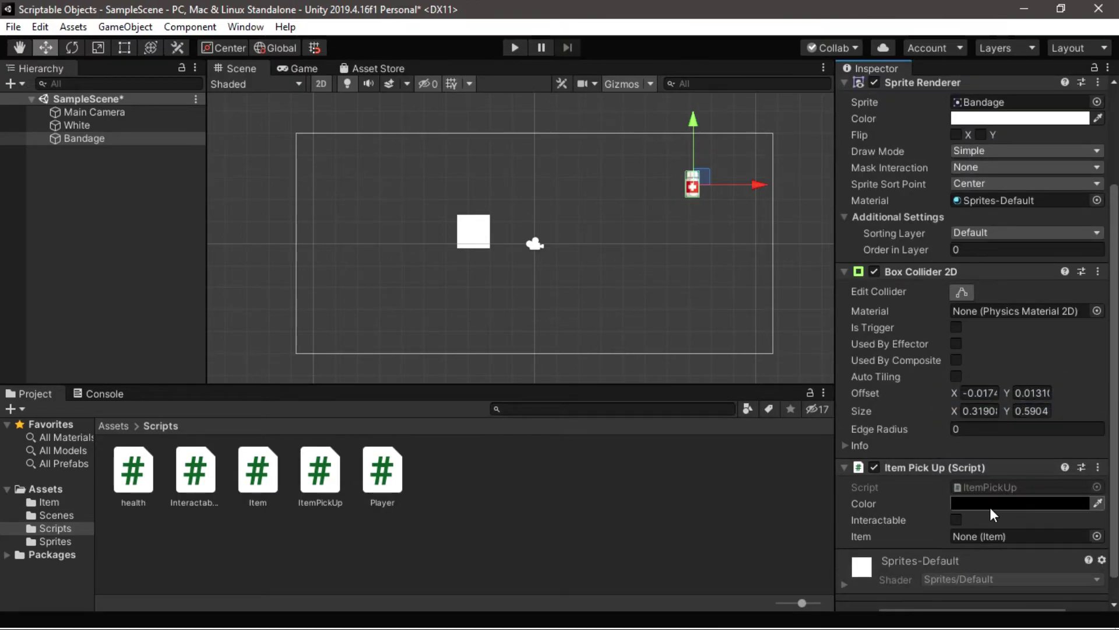
Set the Item Pick Up colour to orange EABC34 at full opacity
left_click(991, 504)
left_click(304, 248)
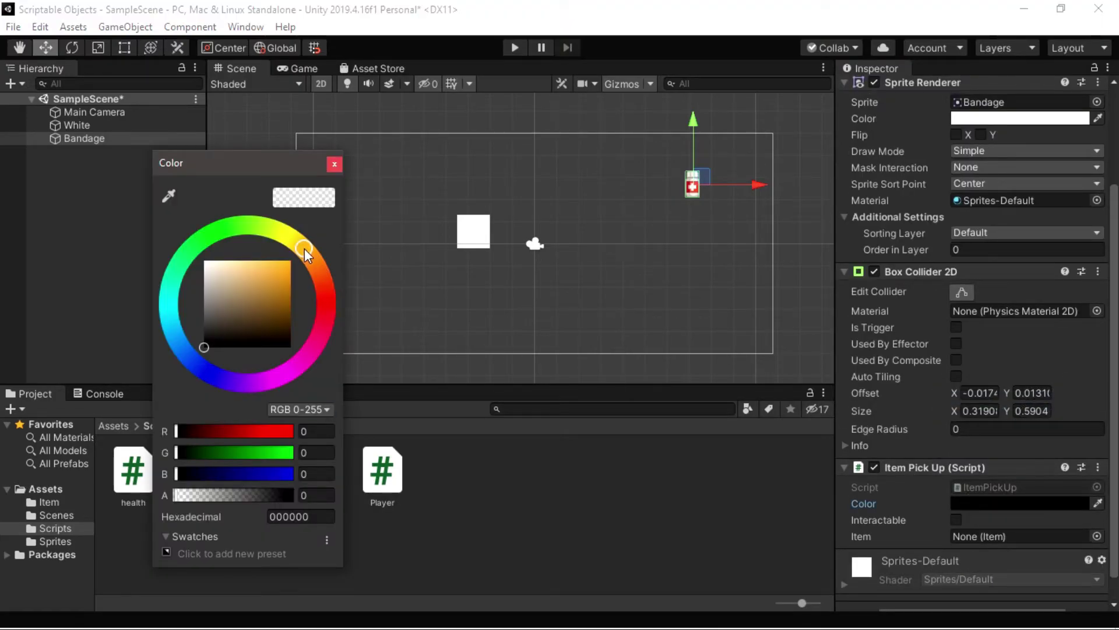
left_click_drag(271, 269, 272, 269)
left_click(256, 495)
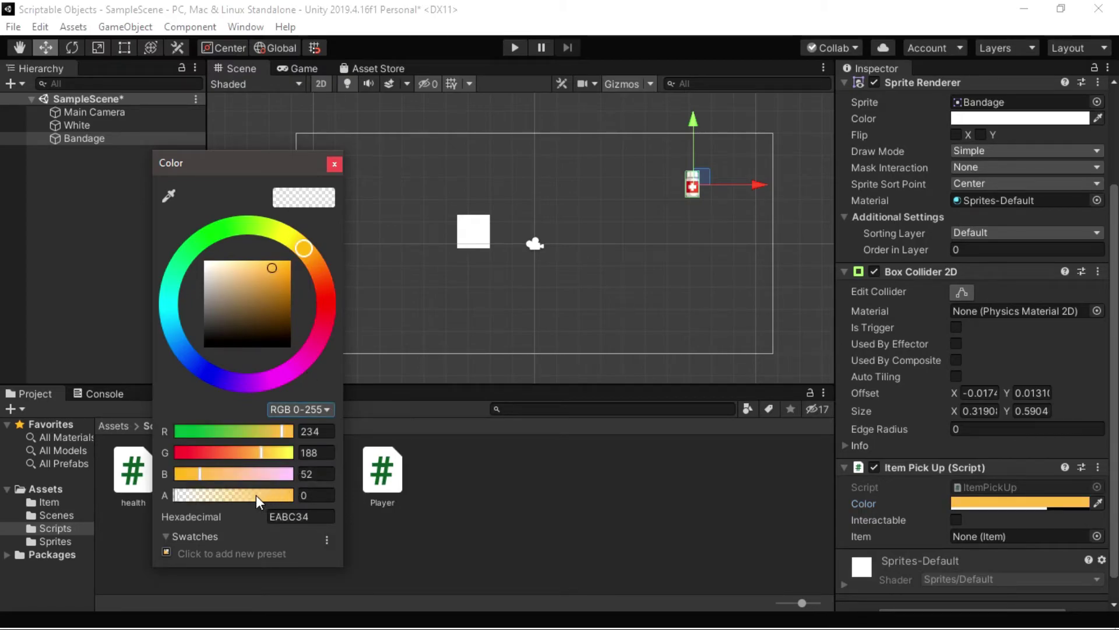
left_click(334, 165)
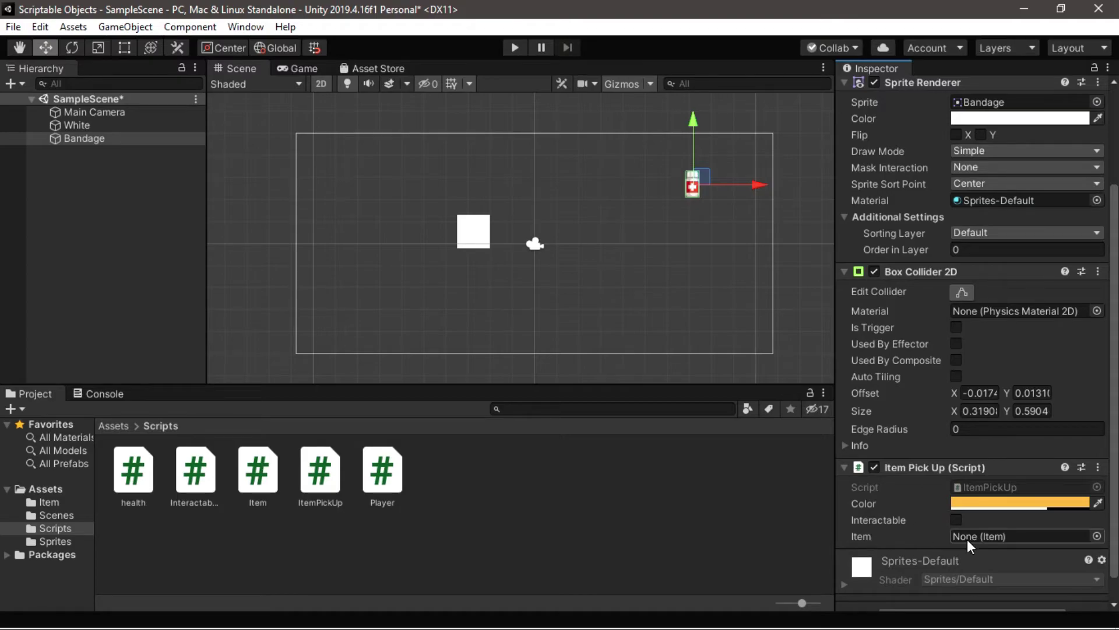
Create a new Health item asset in the Item folder named IncreaseHealth
double_click(133, 470)
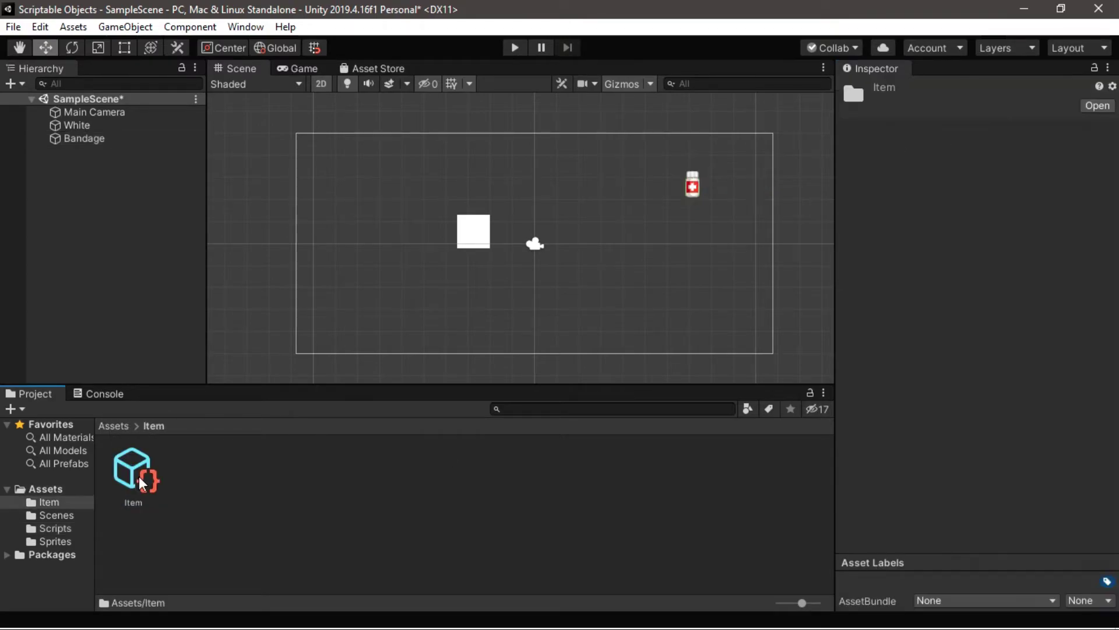
right_click(220, 480)
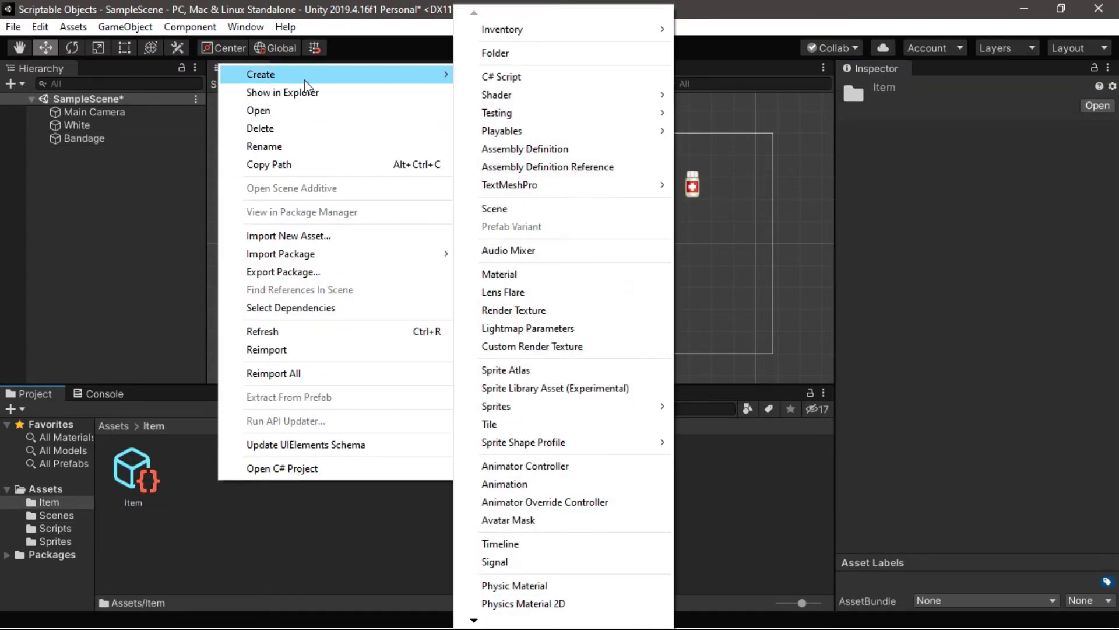
mouse_move(441, 74)
mouse_move(519, 32)
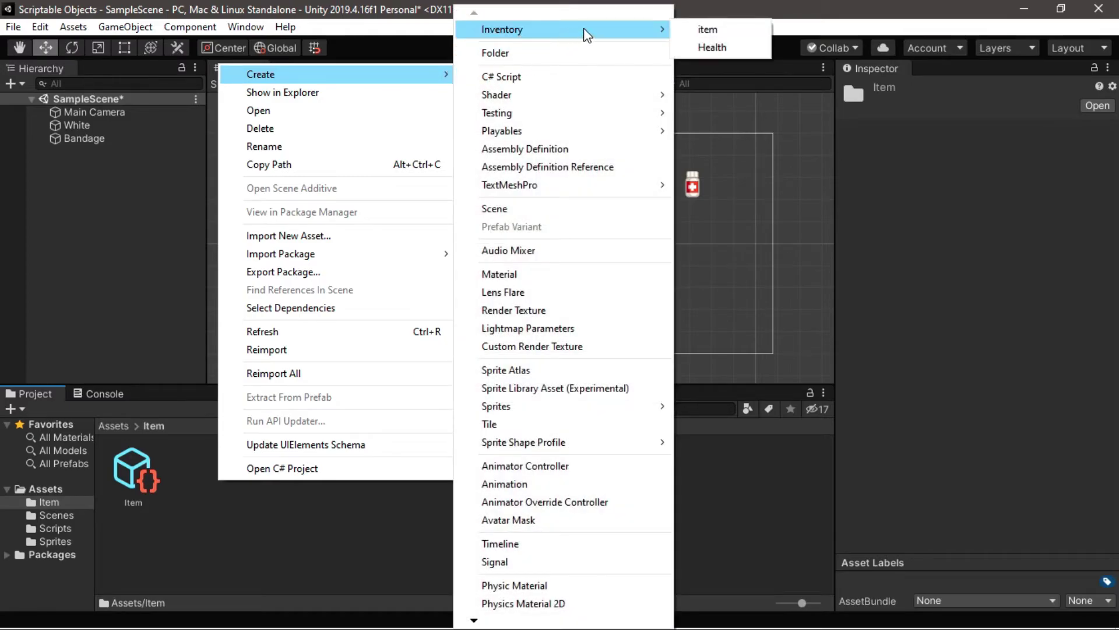
left_click(706, 49)
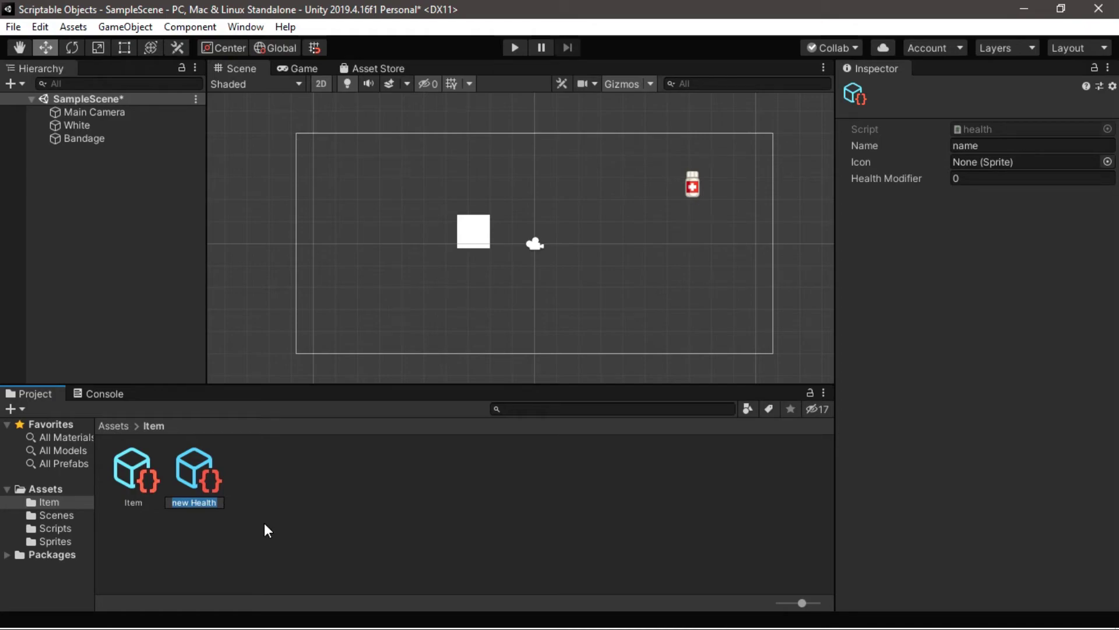
type("IncreaseH")
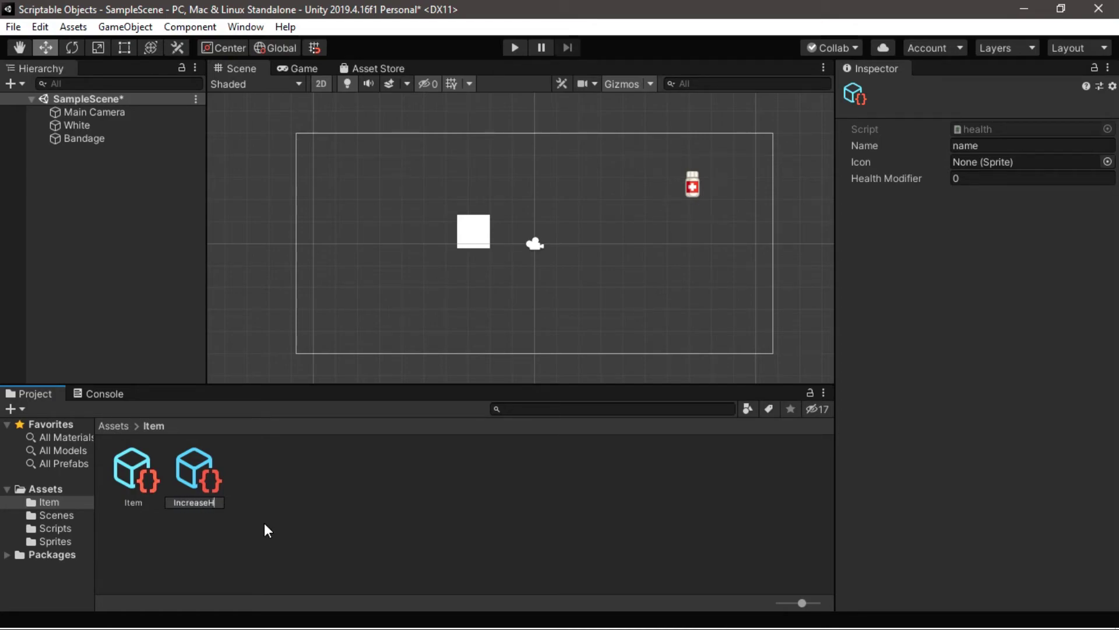
type("ealth")
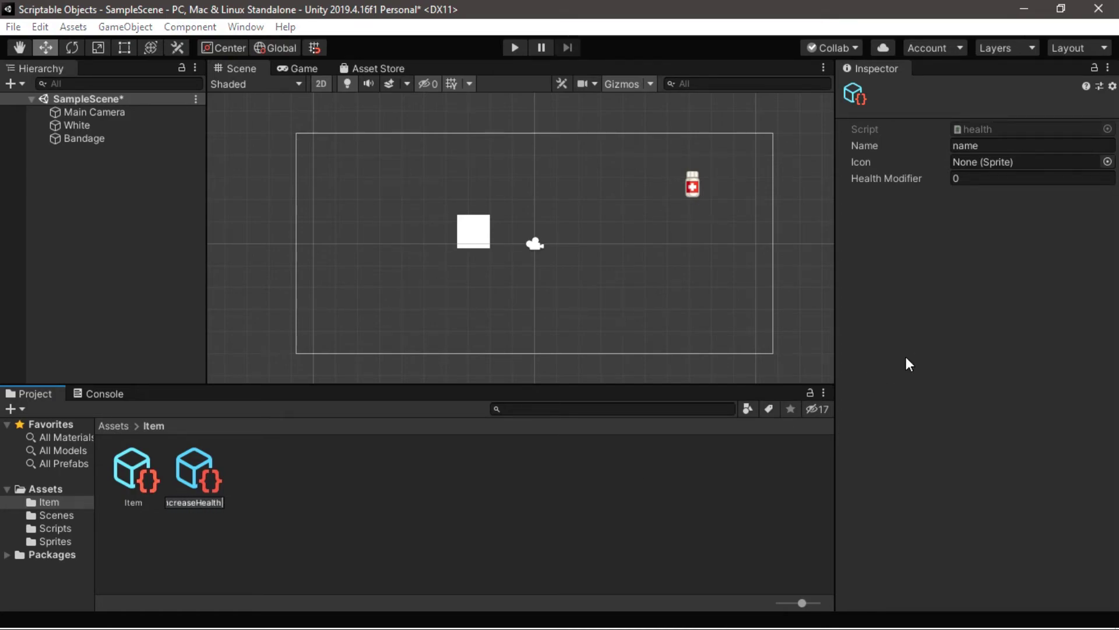
key("Return")
Set the asset's Name to Increasehealth and Health Modifier to 50
left_click(981, 147)
type("In")
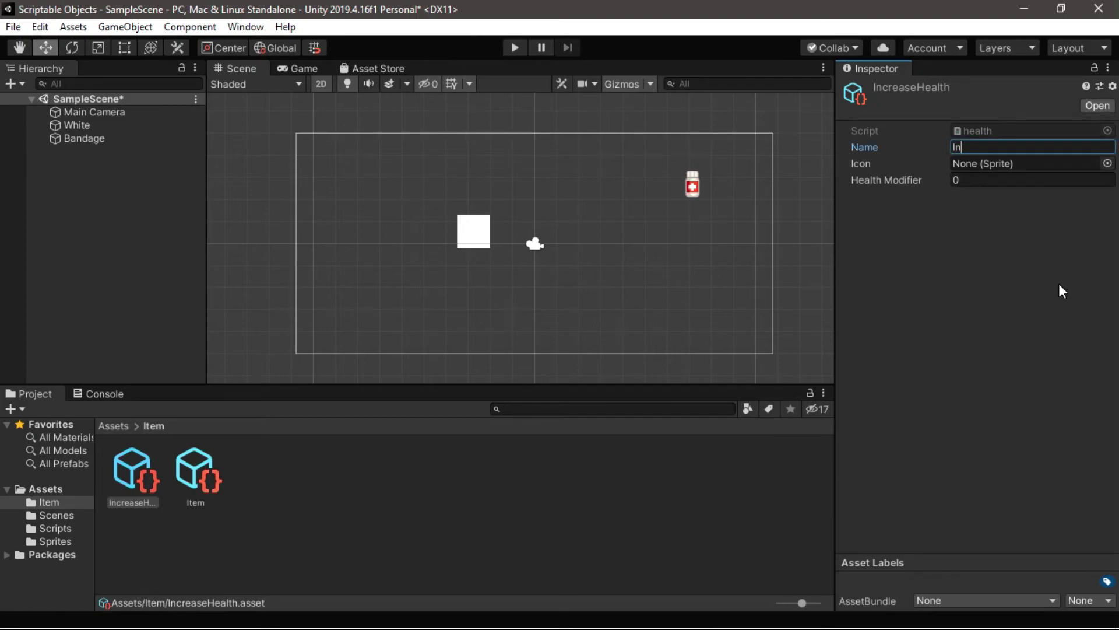
type("creasehealth")
left_click(1096, 180)
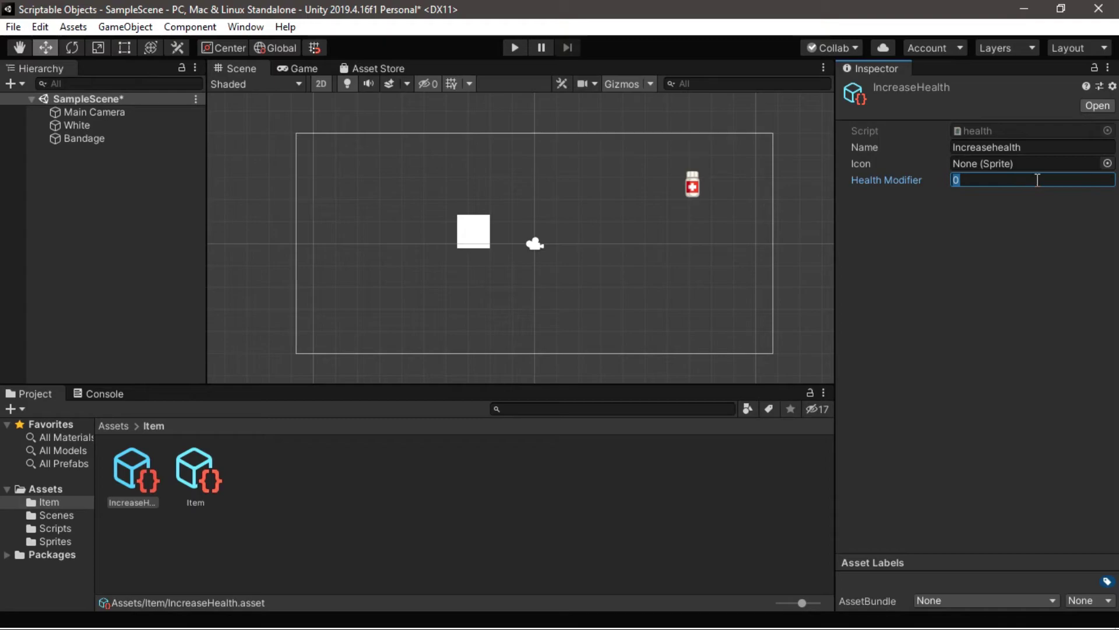
type("59")
type("0")
left_click(992, 230)
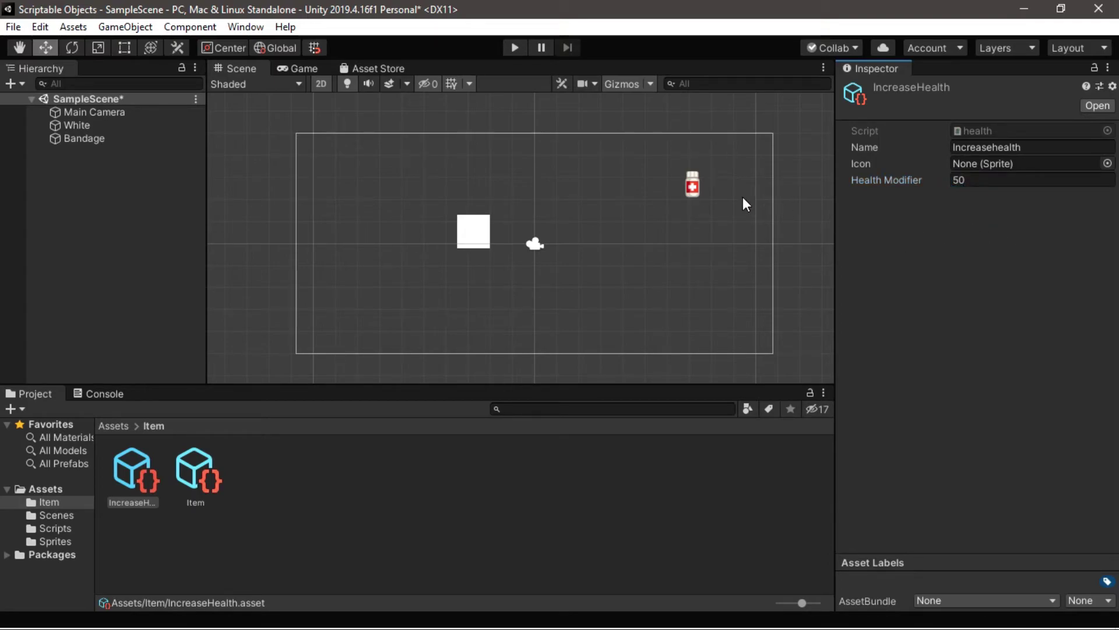
Assign IncreaseHealth to the Item slot of the Bandage's Item Pick Up
left_click(94, 141)
scroll(991, 350, "down", 5)
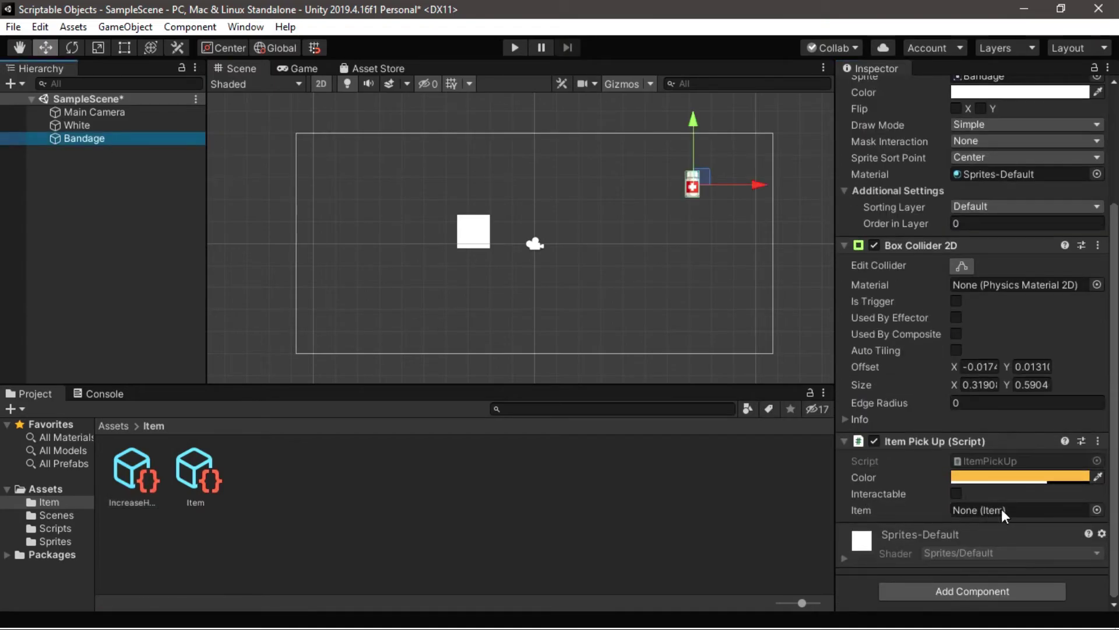
left_click_drag(151, 488, 986, 513)
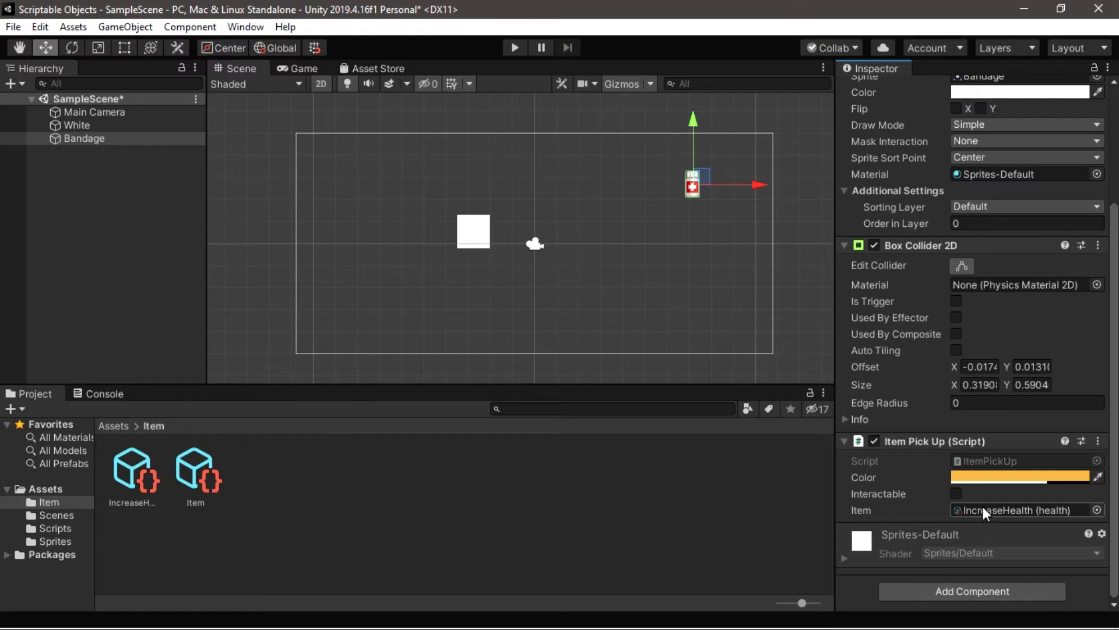
Play the game, collect the bandage, and check that the Console logs 50
left_click(517, 51)
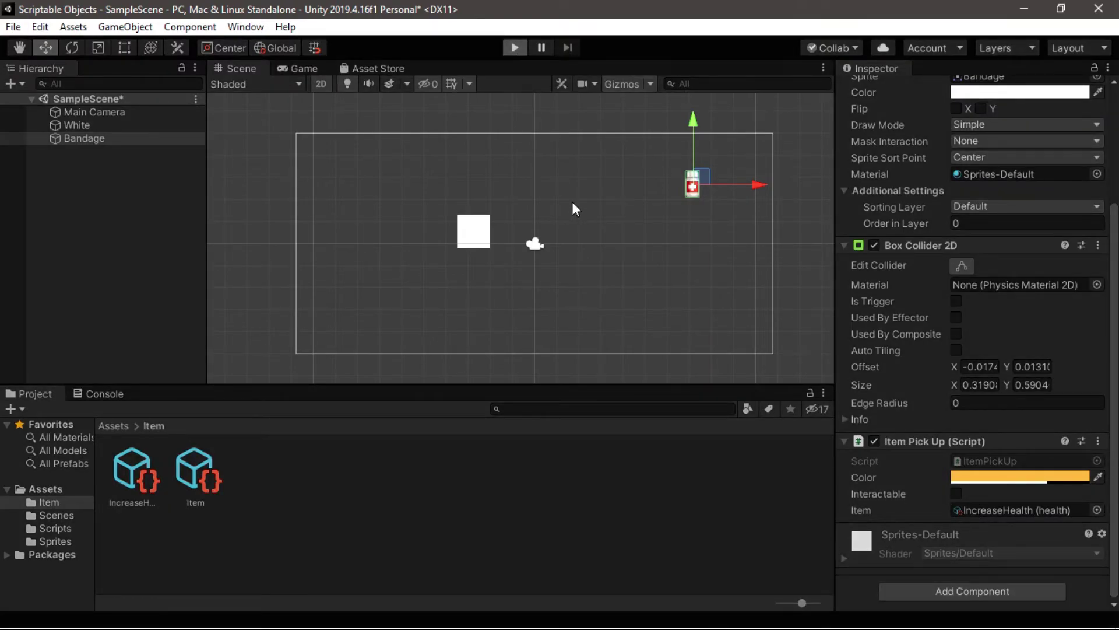
key("Right")
key("Up")
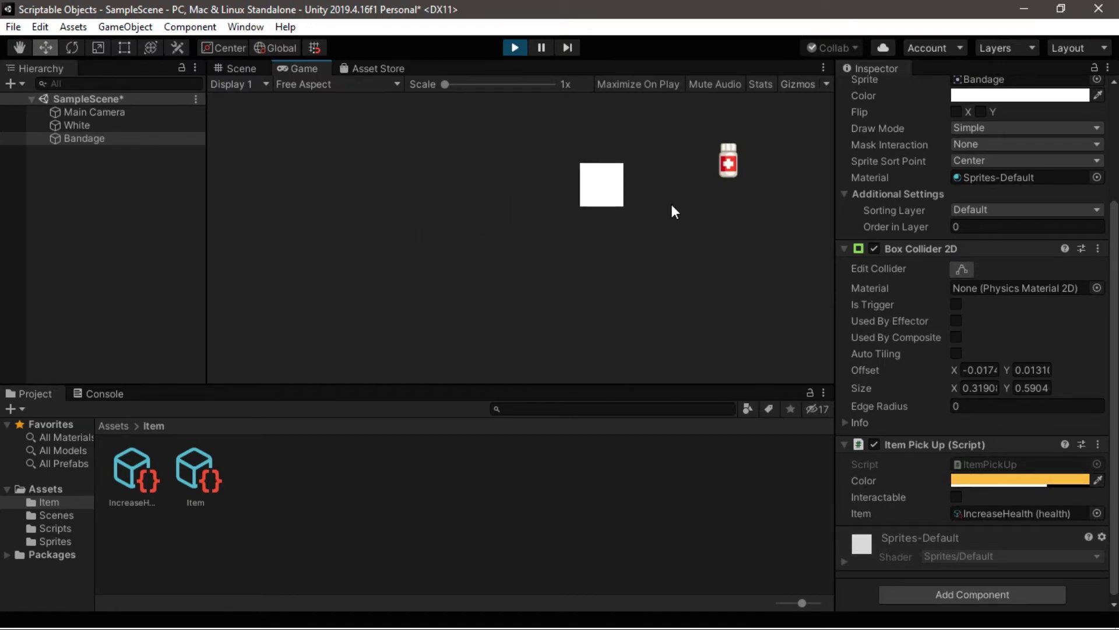
key("e")
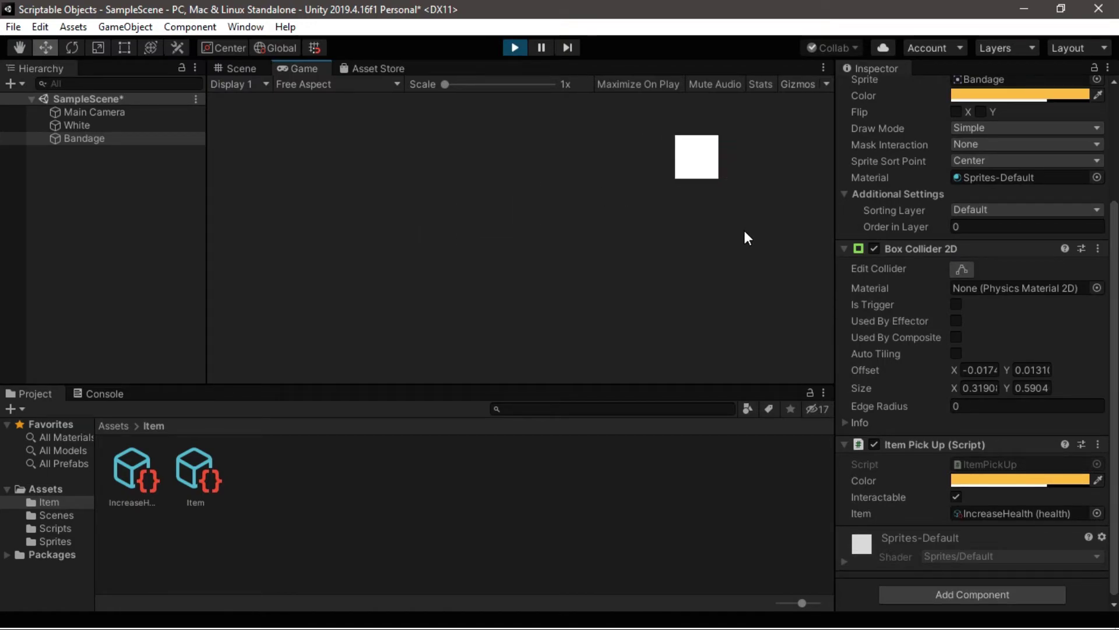
left_click(82, 392)
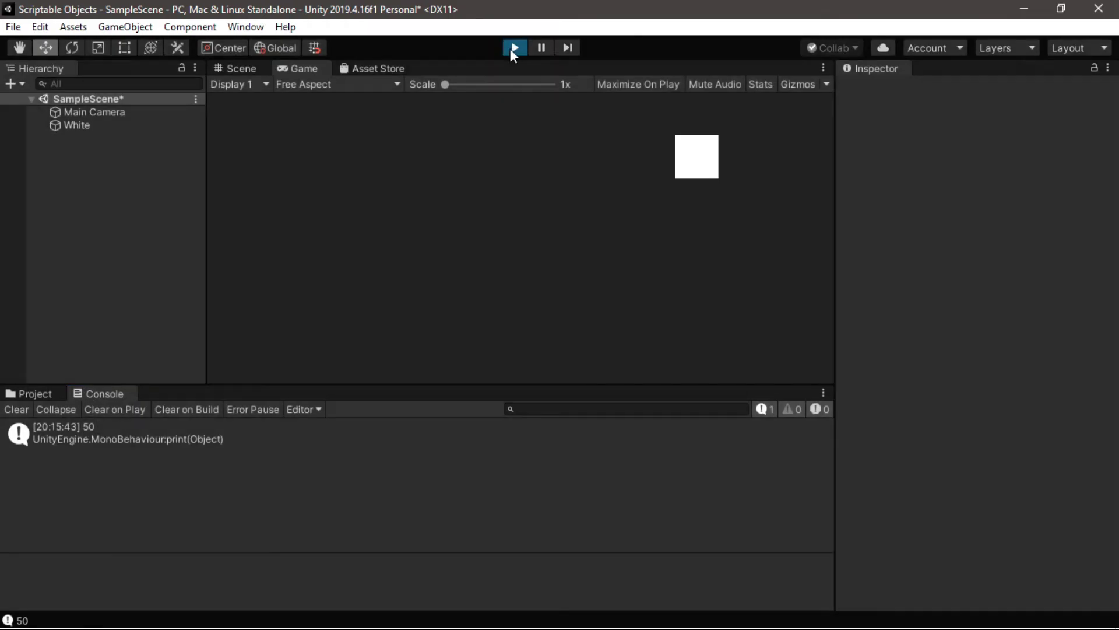
Stop play and set the White player's Max Health to 100
left_click(513, 47)
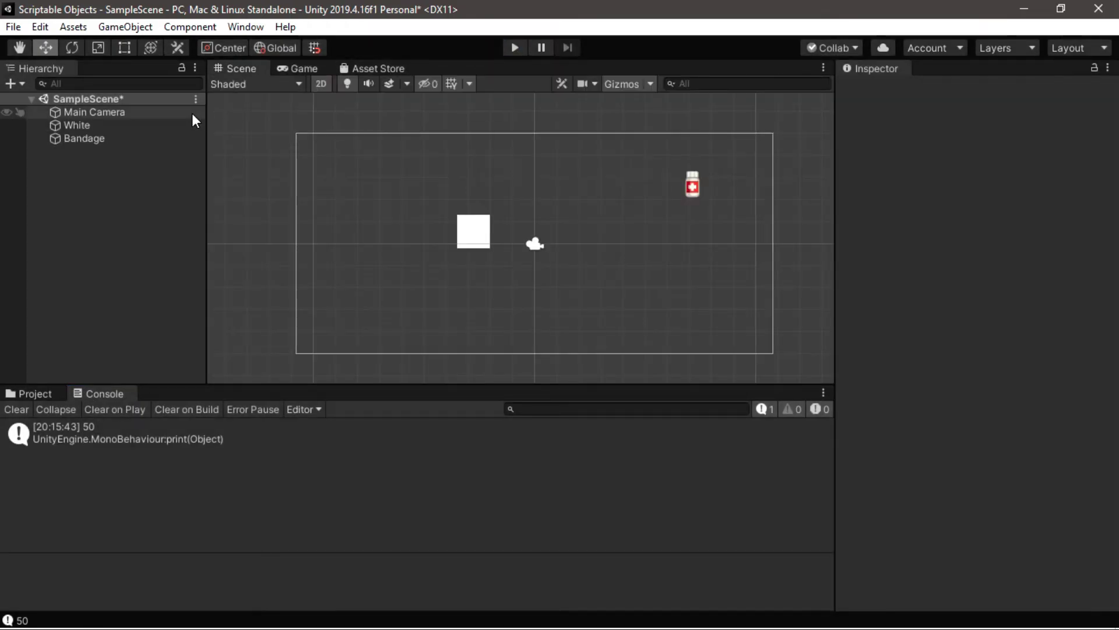
left_click(76, 127)
scroll(939, 369, "down", 10)
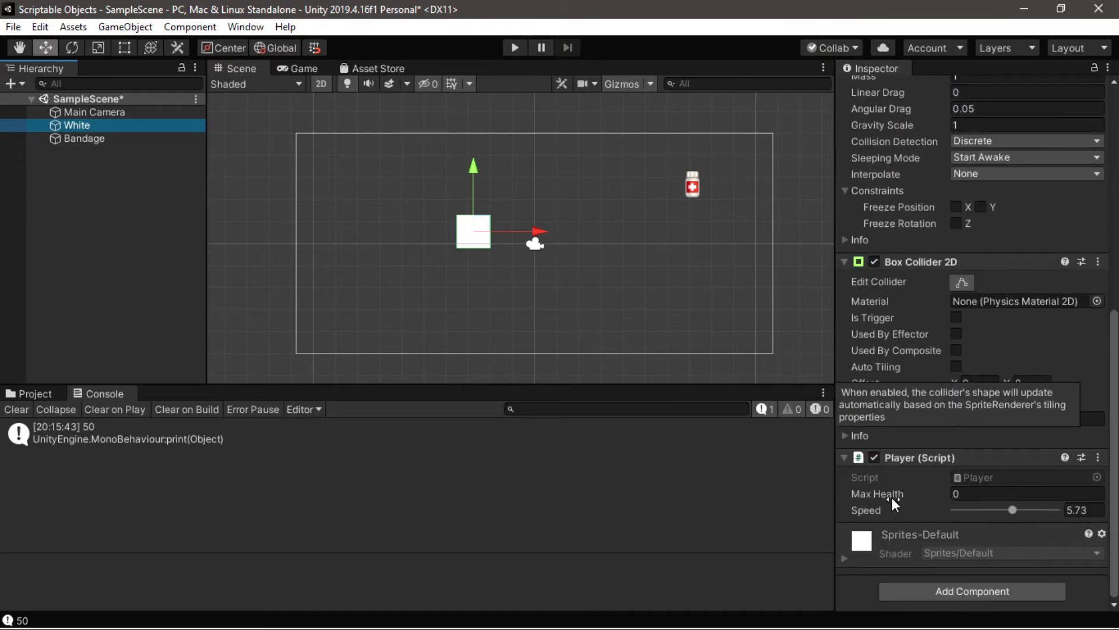
left_click(1014, 494)
type("100")
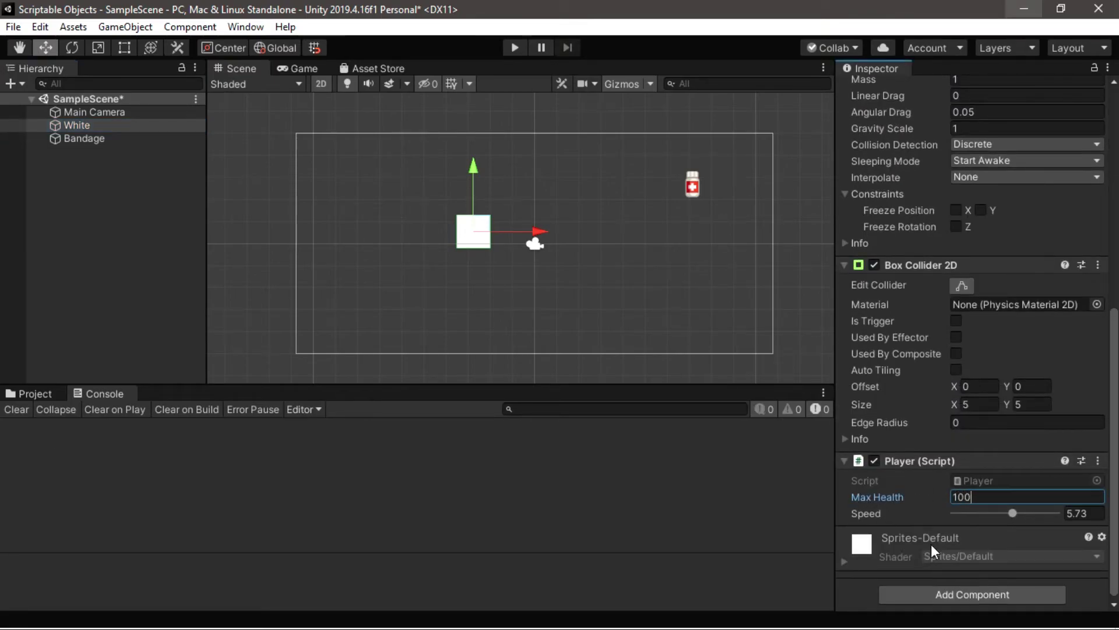
key("Return")
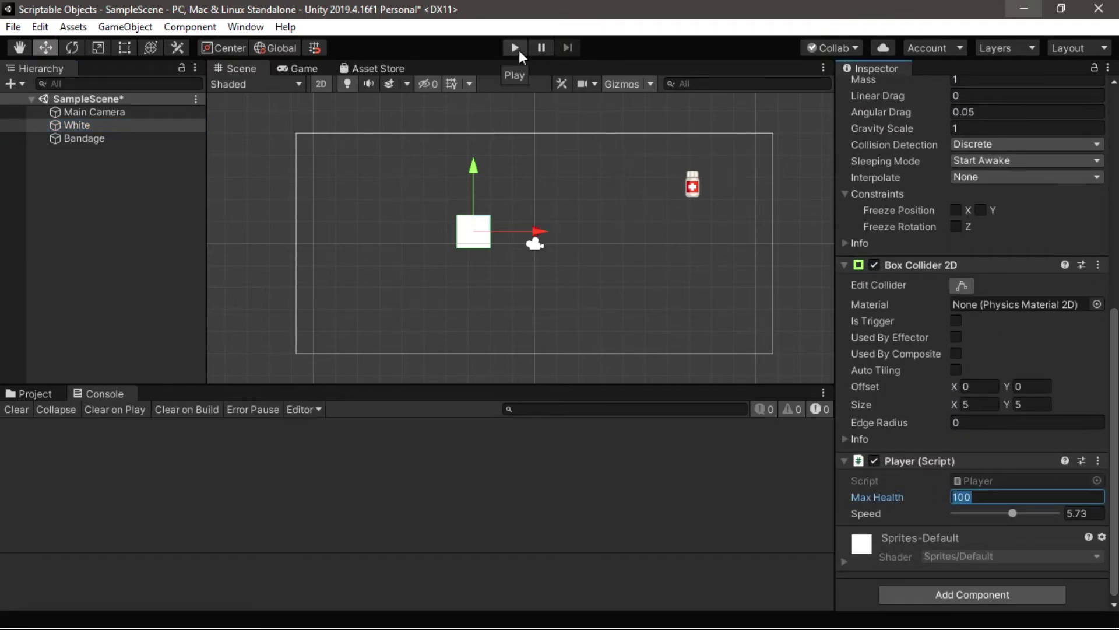
Replay the bandage pickup, which still logs 50, then reopen Player.cs
left_click(518, 50)
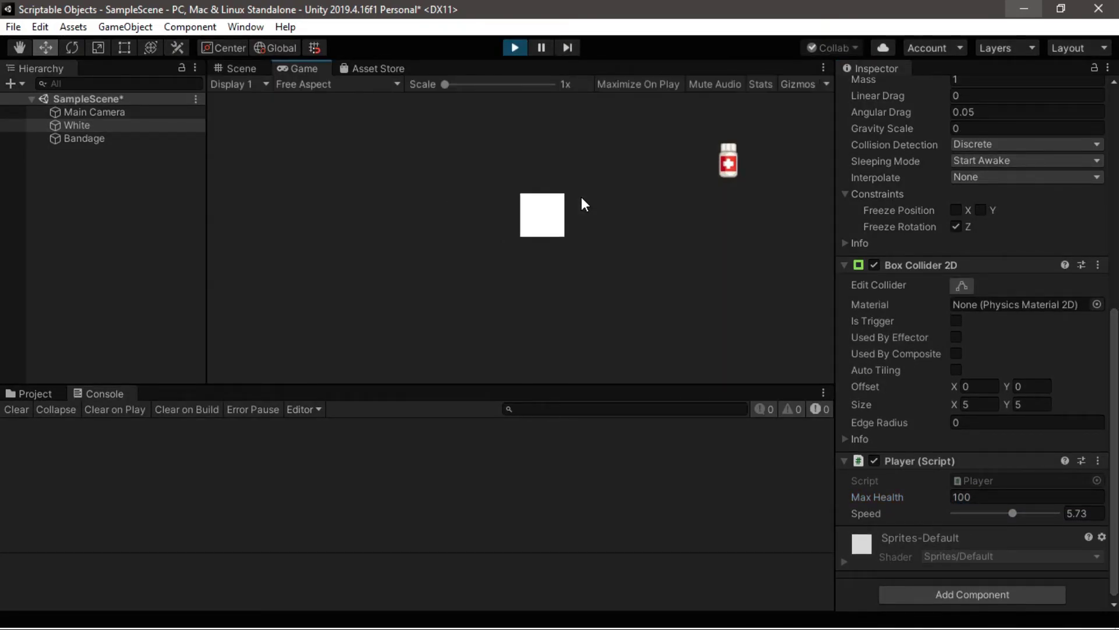
key("Up")
key("Right")
key("Left")
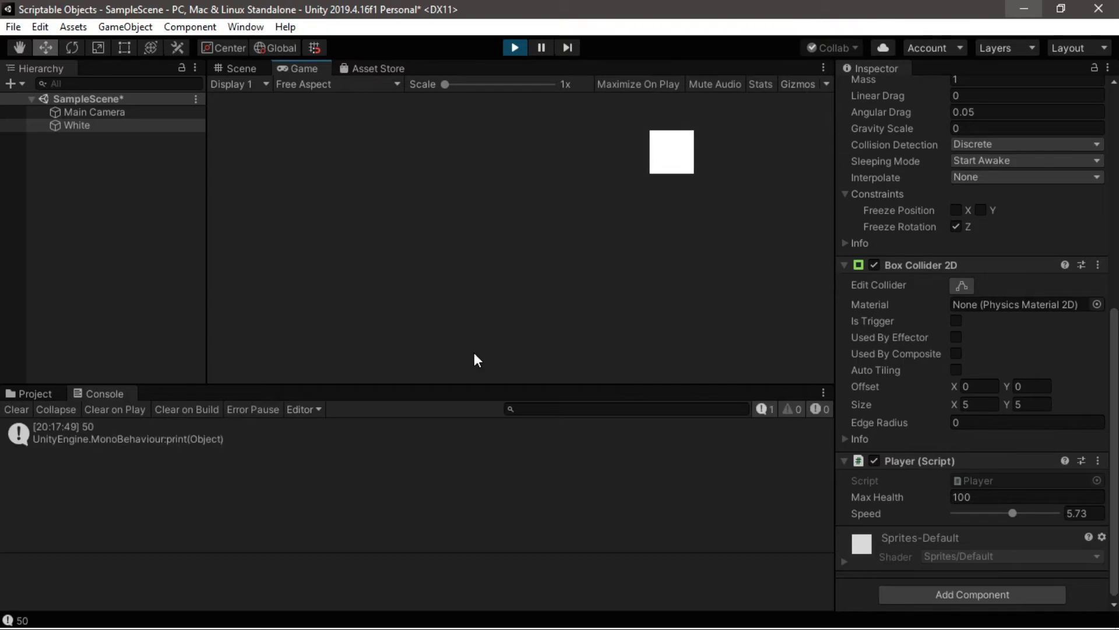
left_click(518, 49)
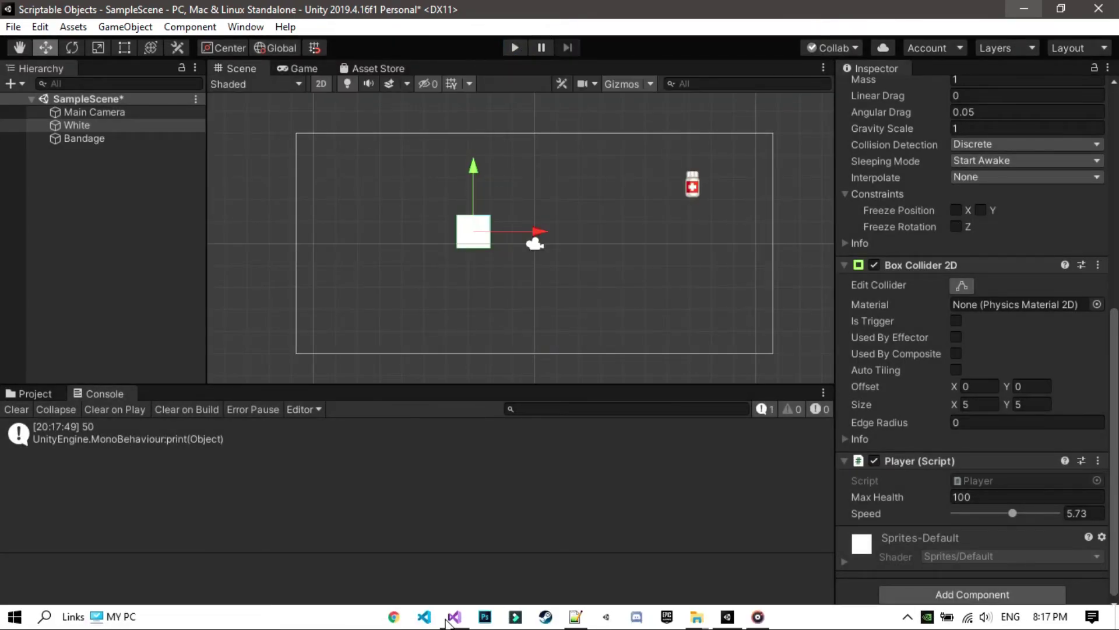
left_click(727, 619)
scroll(408, 345, "down", 2)
Add 'currenthealth = maxHealth;' after Instance = this in Awake, save Player.cs, and return to Unity
scroll(408, 345, "up", 2)
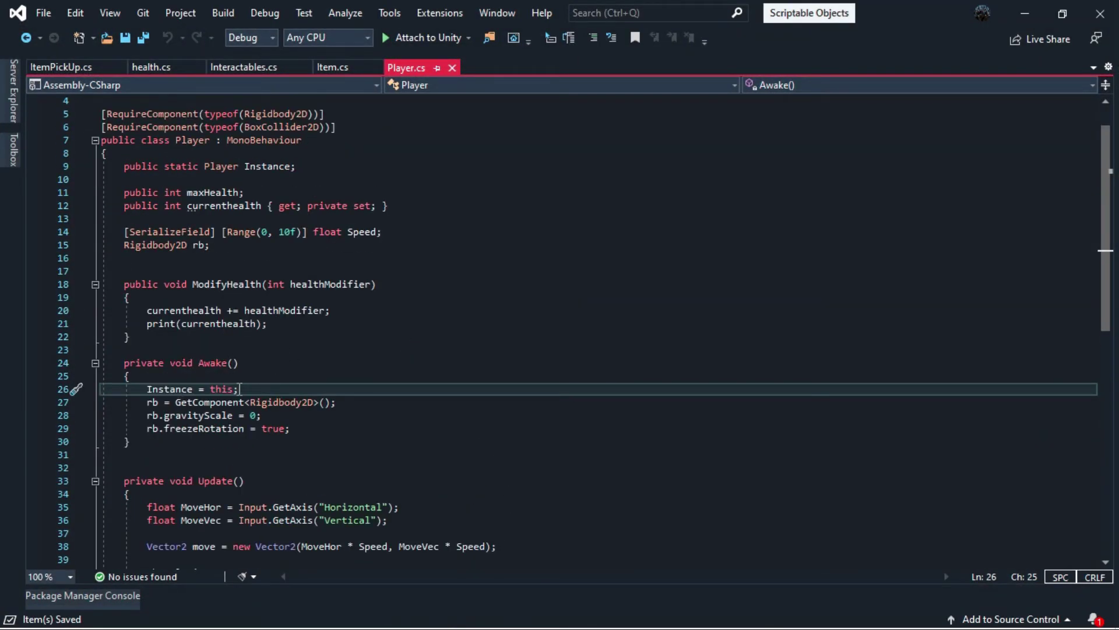
key("Return")
type("currenthealth = ")
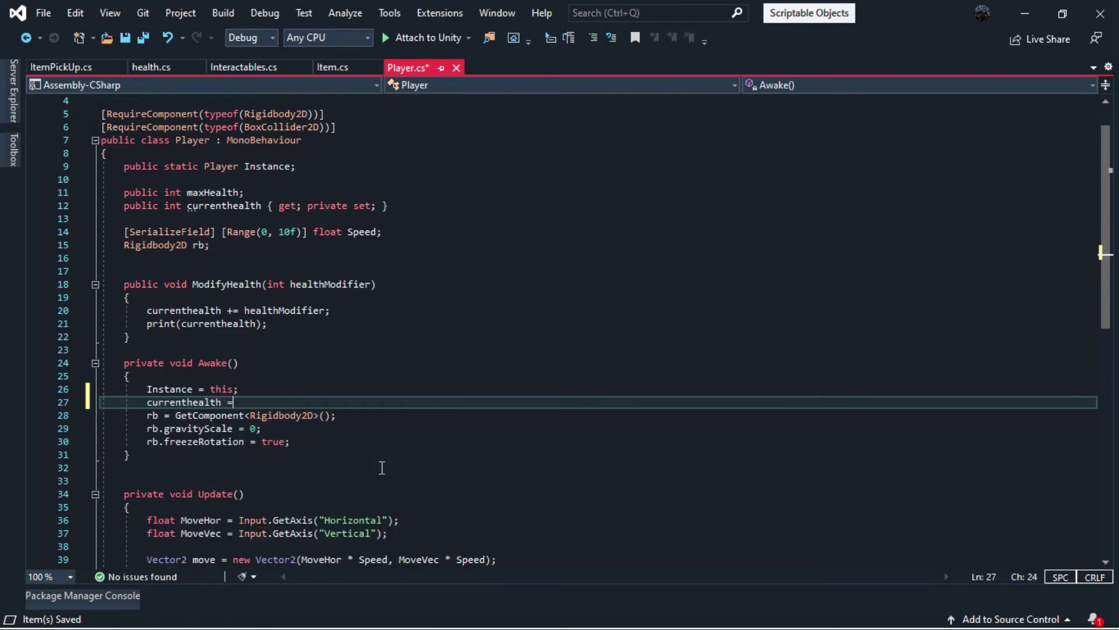
type("maxHealth;")
left_click(382, 467)
key("ctrl+s")
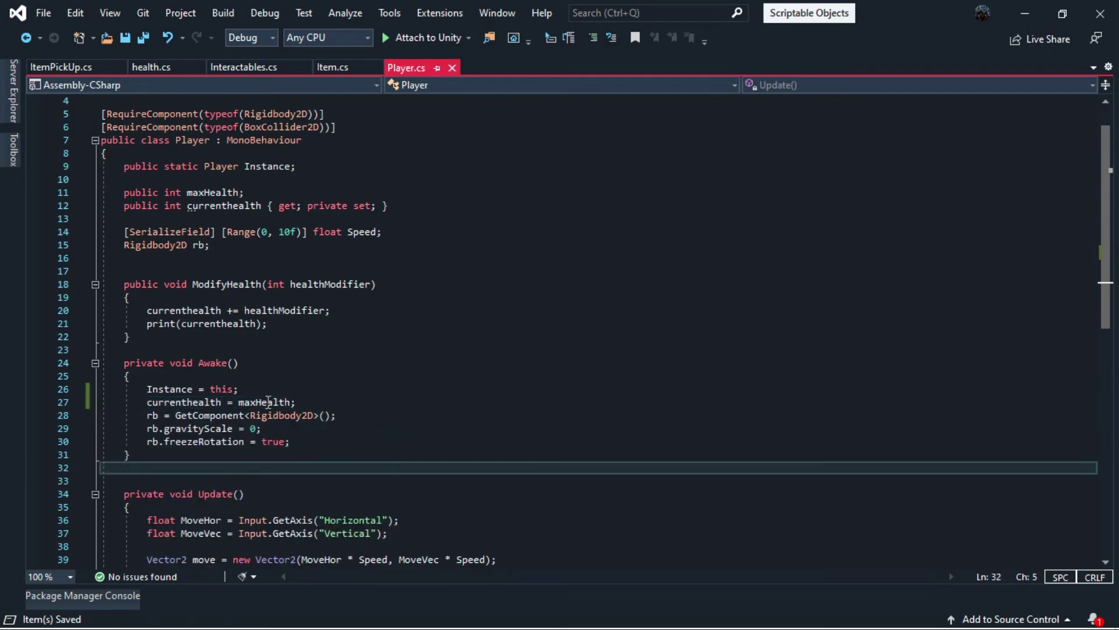
left_click(125, 414)
left_click(128, 403)
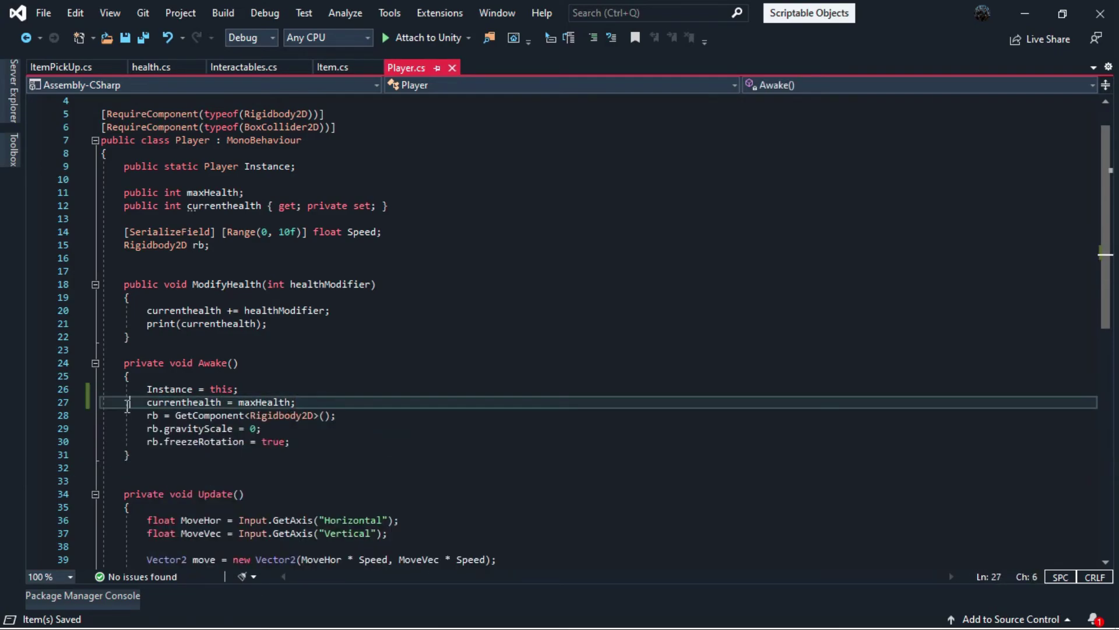
left_click(1024, 13)
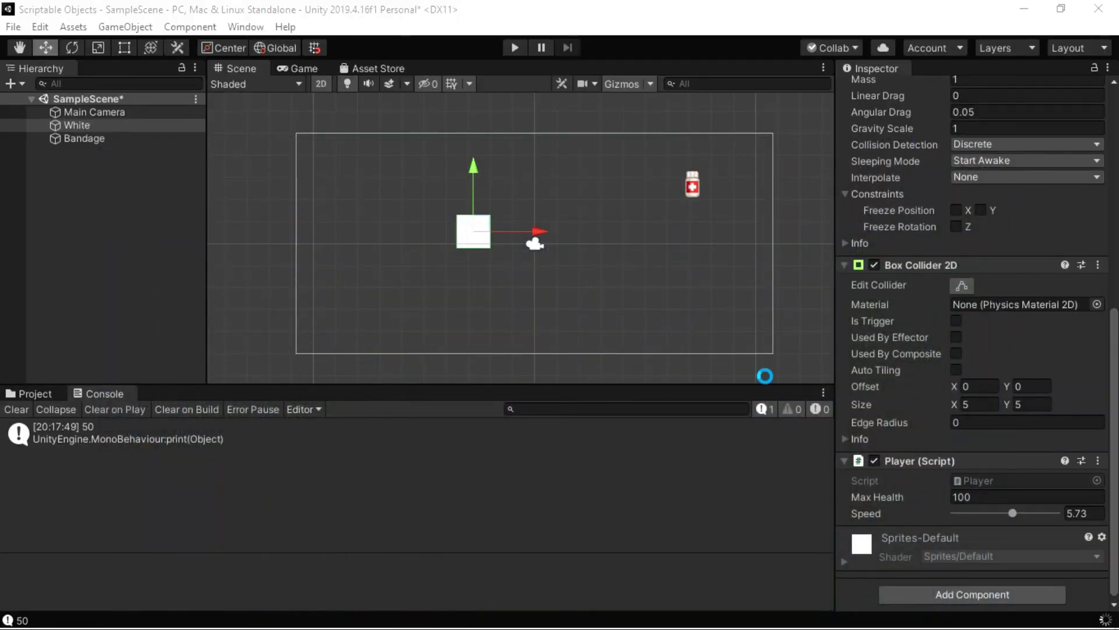
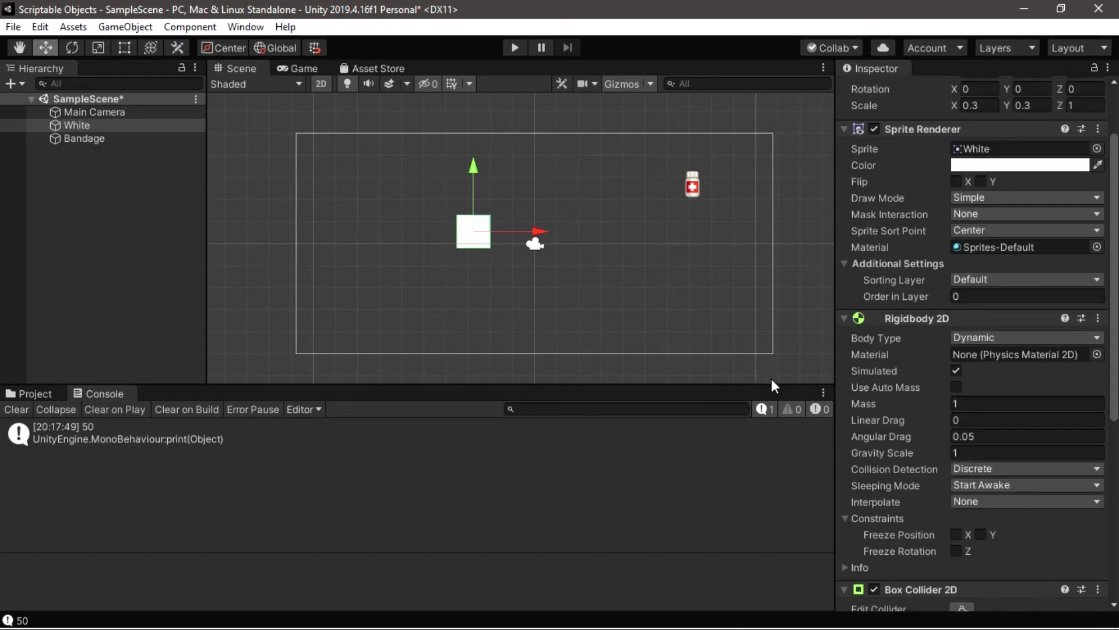
Play-test with a cleared Console, steering the white square into the bandage so health logs 150
left_click(18, 409)
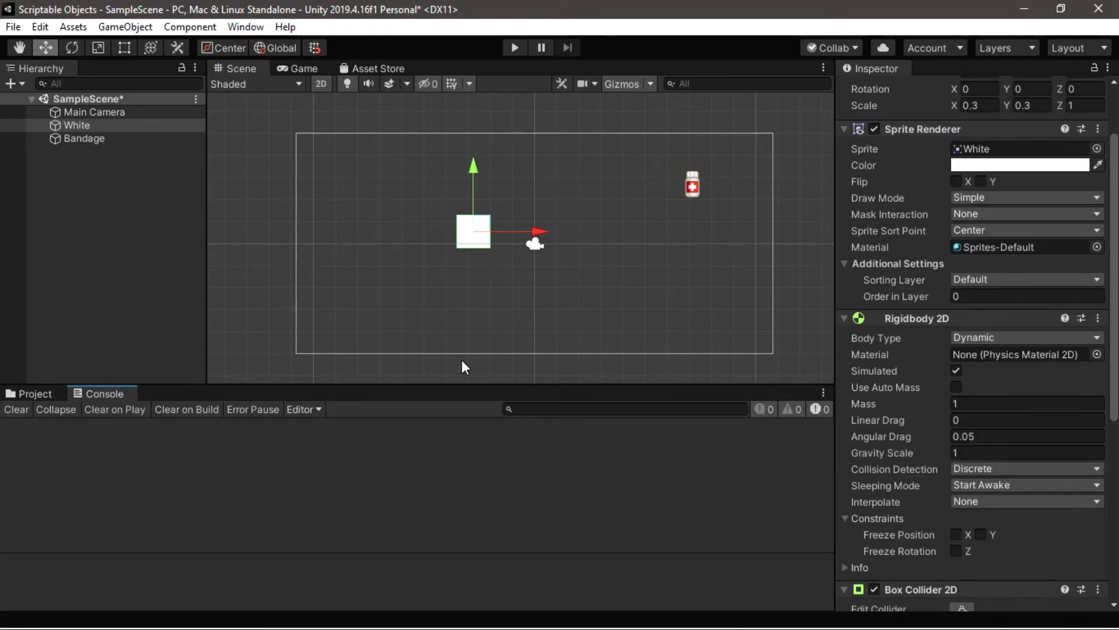
left_click(518, 48)
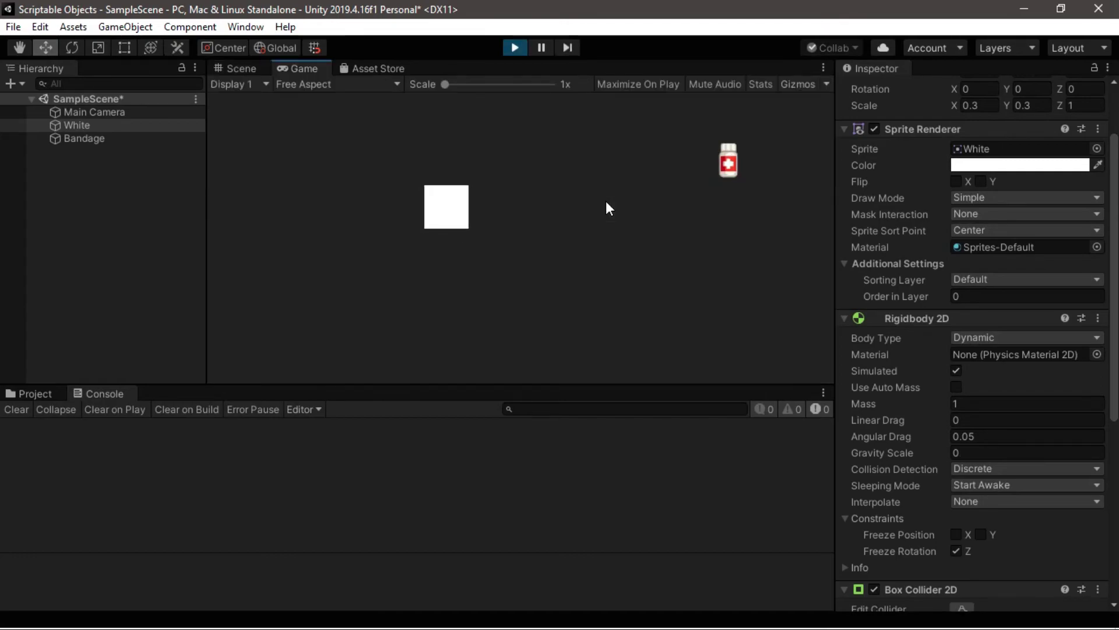
key("Up")
key("Right")
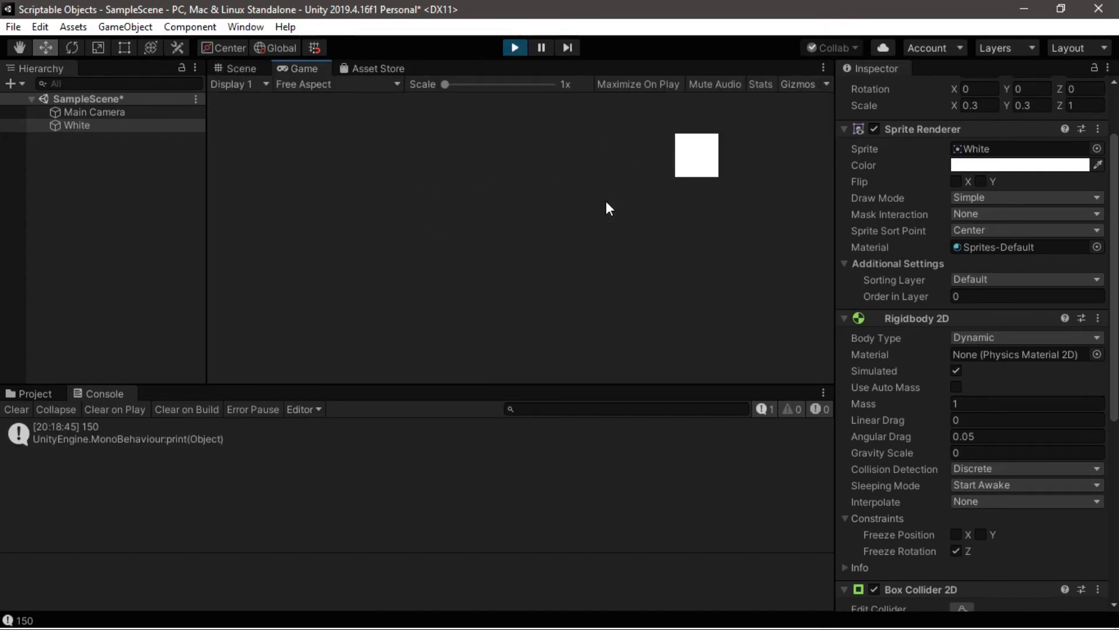
left_click(155, 436)
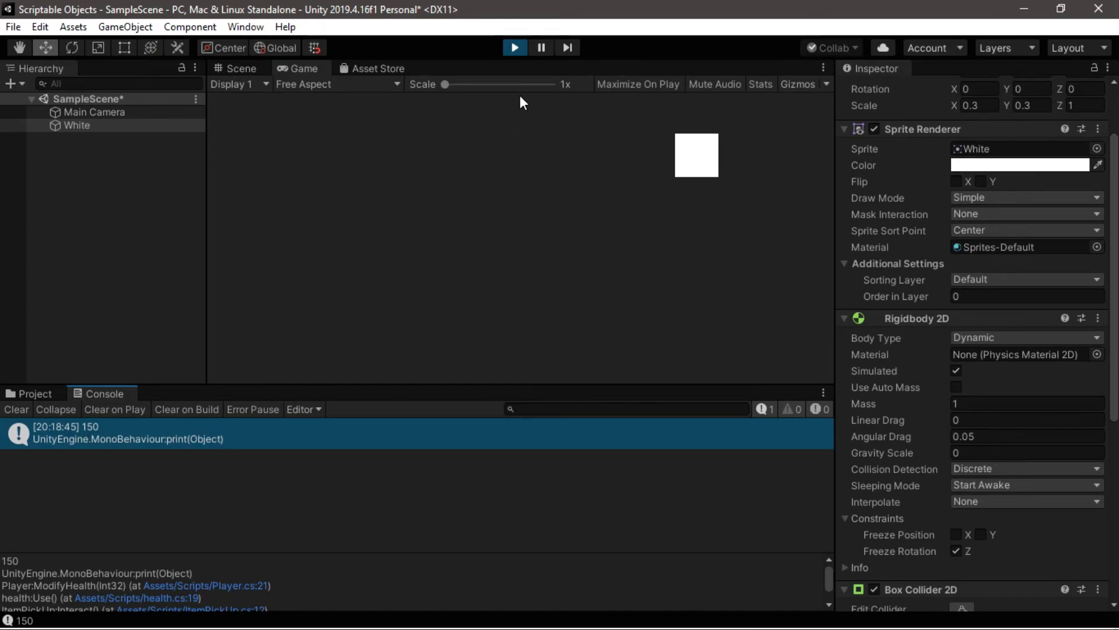
left_click(517, 47)
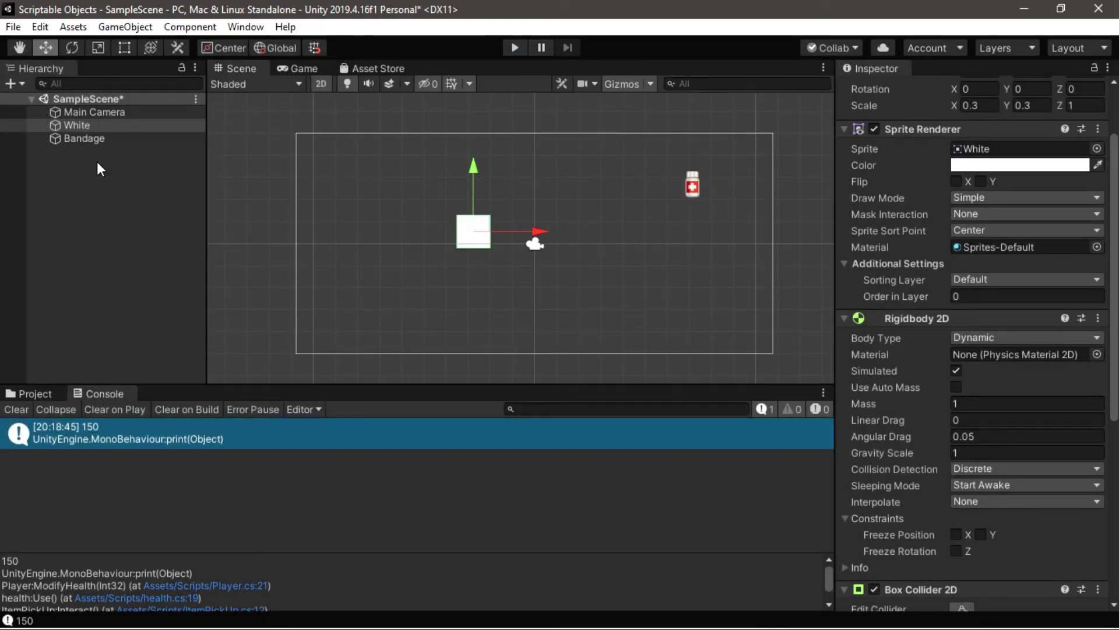
Duplicate the Bandage and move the copy to the left side of the scene
left_click(85, 138)
key("ctrl+d")
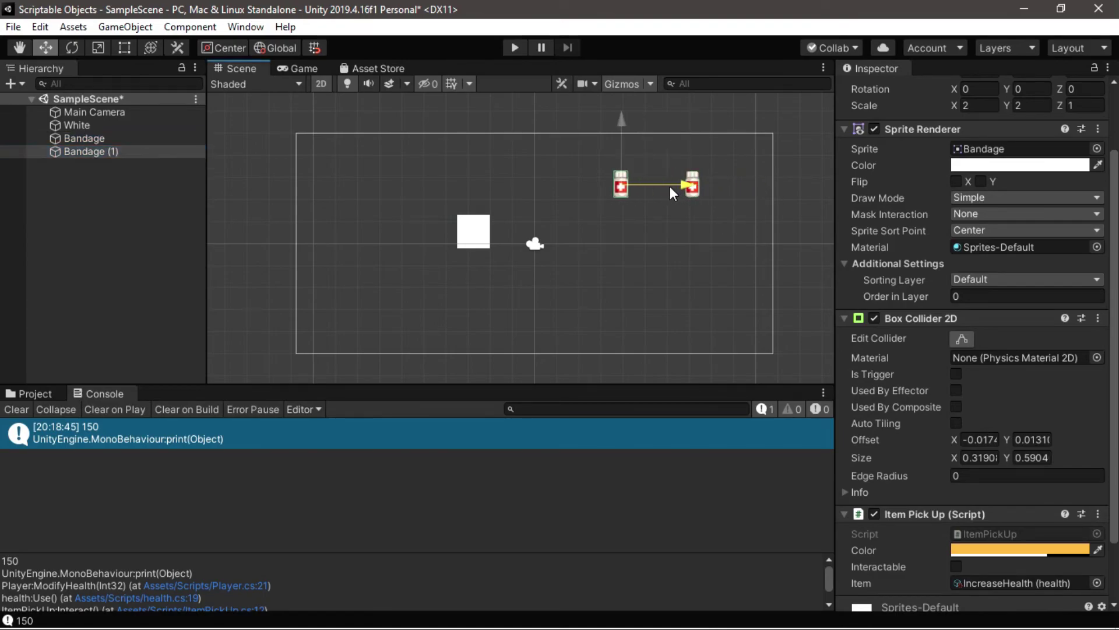
left_click_drag(755, 185, 410, 186)
Place the Cigarette sprite from the Sprites folder into the scene, scaled to 0.8 × 0.8
left_click(44, 394)
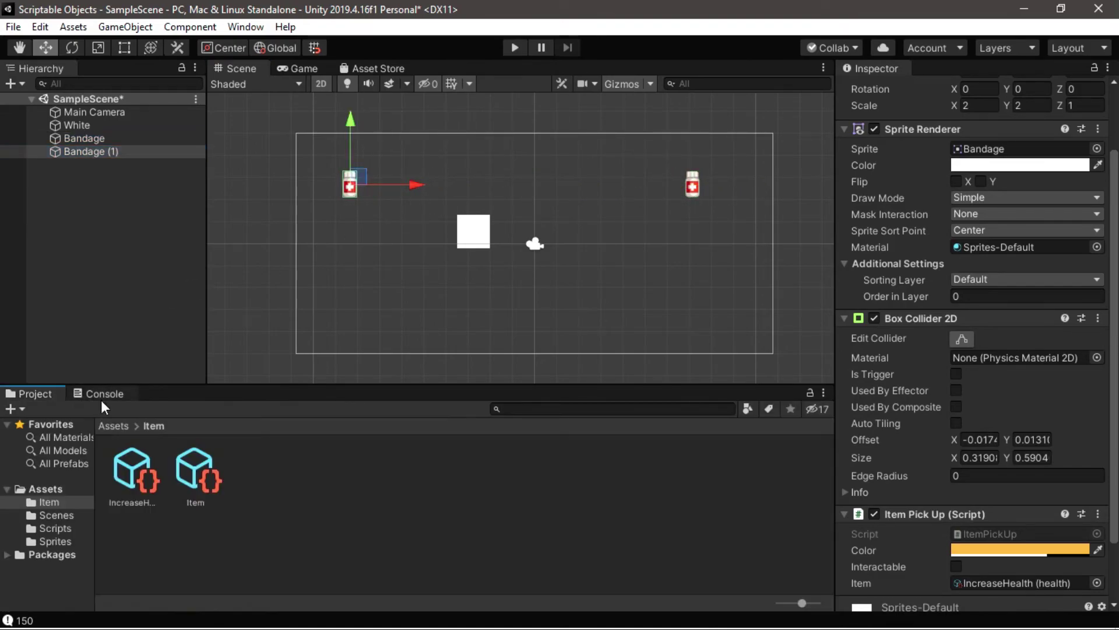
double_click(319, 480)
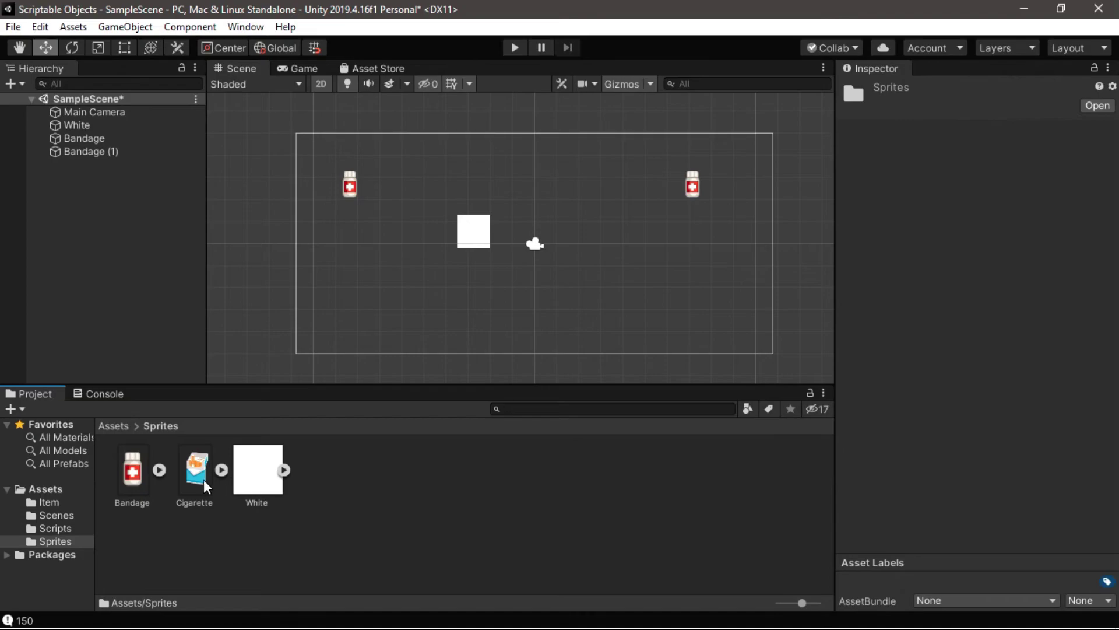
left_click_drag(198, 471, 674, 291)
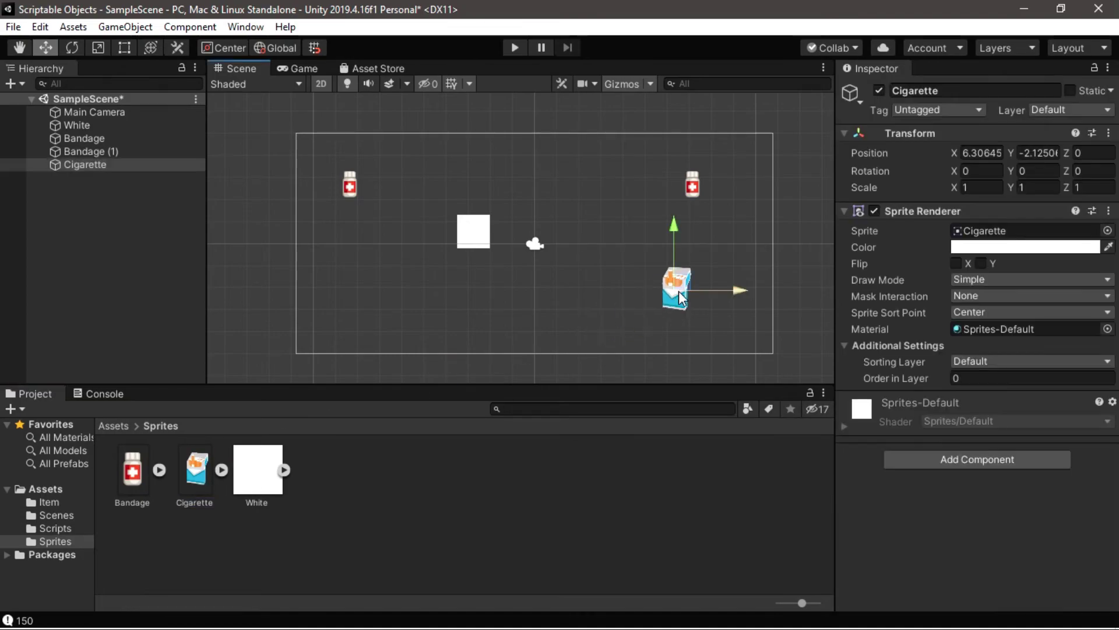
left_click(993, 185)
type("0.8")
left_click(1031, 188)
type("0.7")
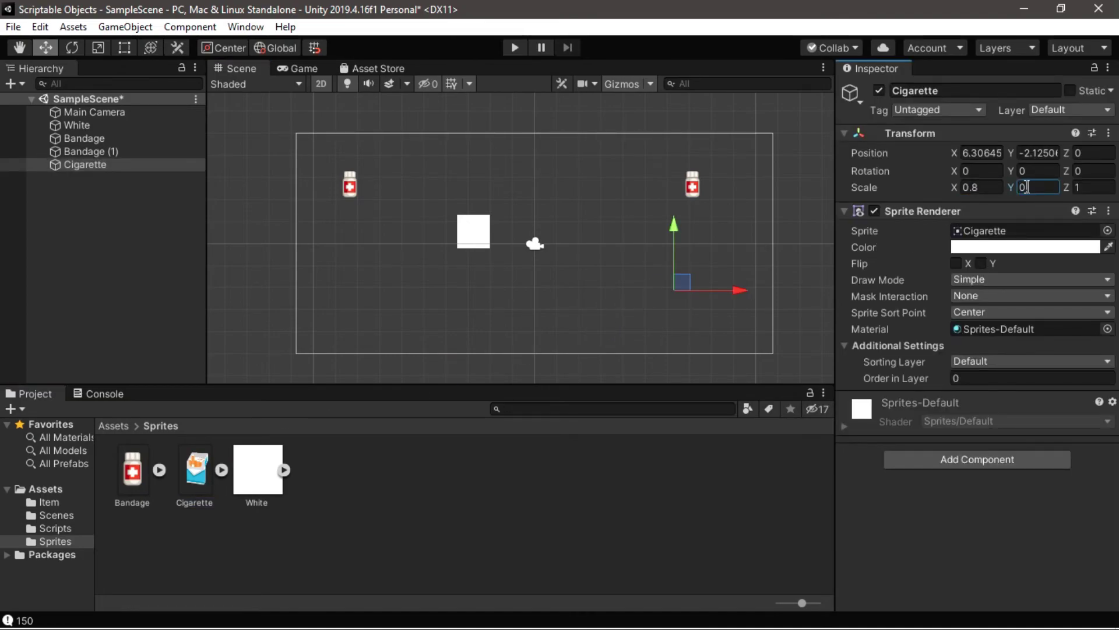
key("BackSpace")
type("8")
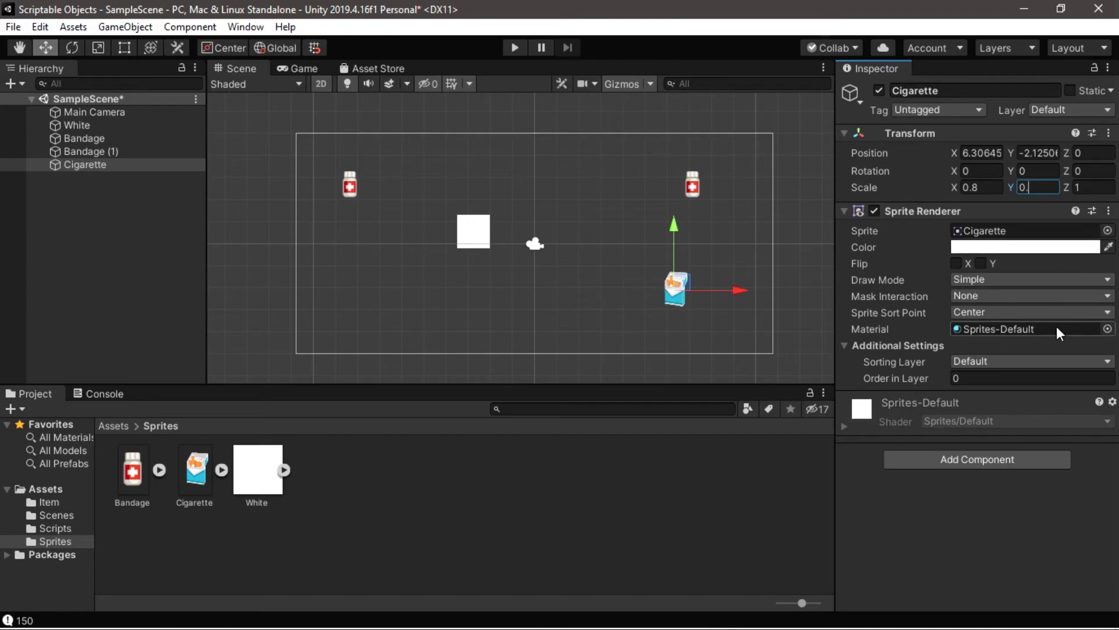
key("Return")
Add a Box Collider 2D and the ItemPickUp script to the Cigarette
left_click(974, 461)
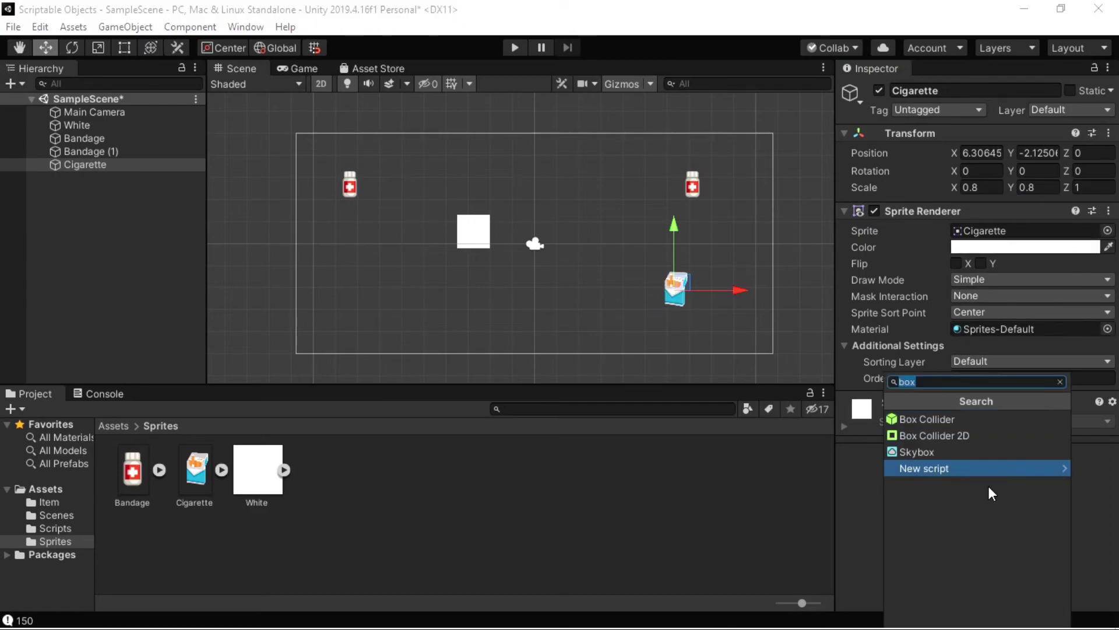
left_click(948, 435)
scroll(955, 467, "down", 2)
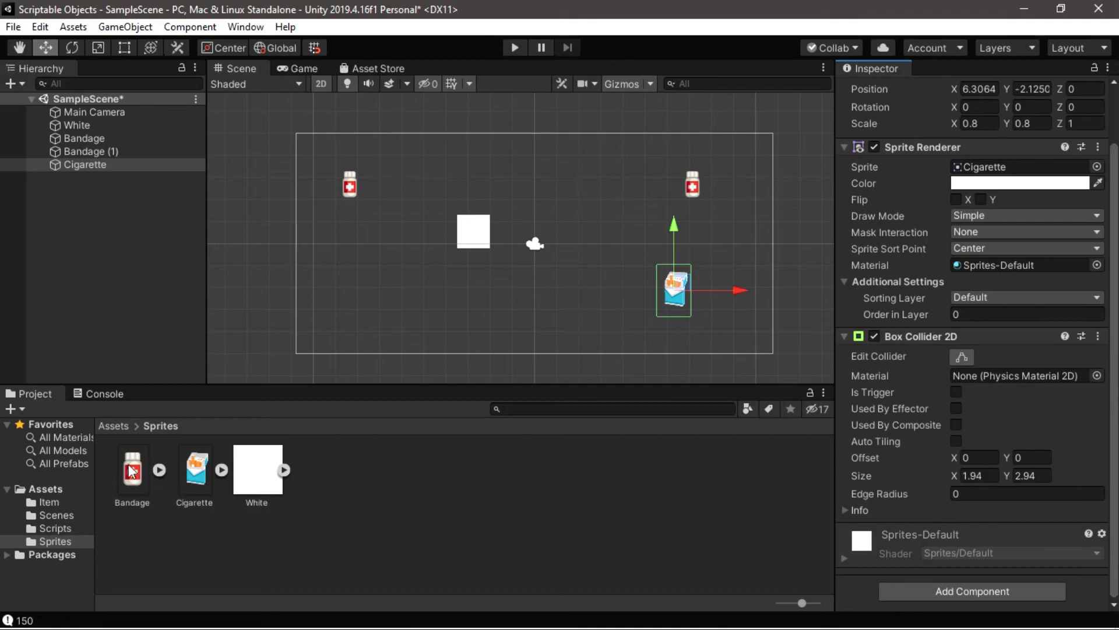
key("BackSpace")
double_click(258, 473)
left_click(83, 164)
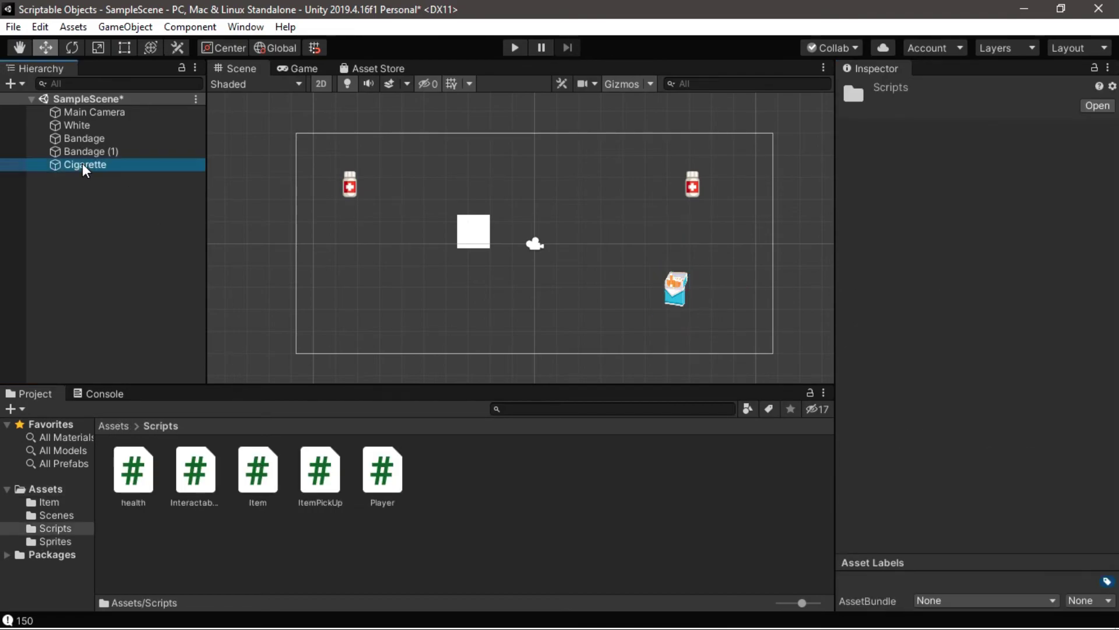
left_click_drag(322, 475, 868, 605)
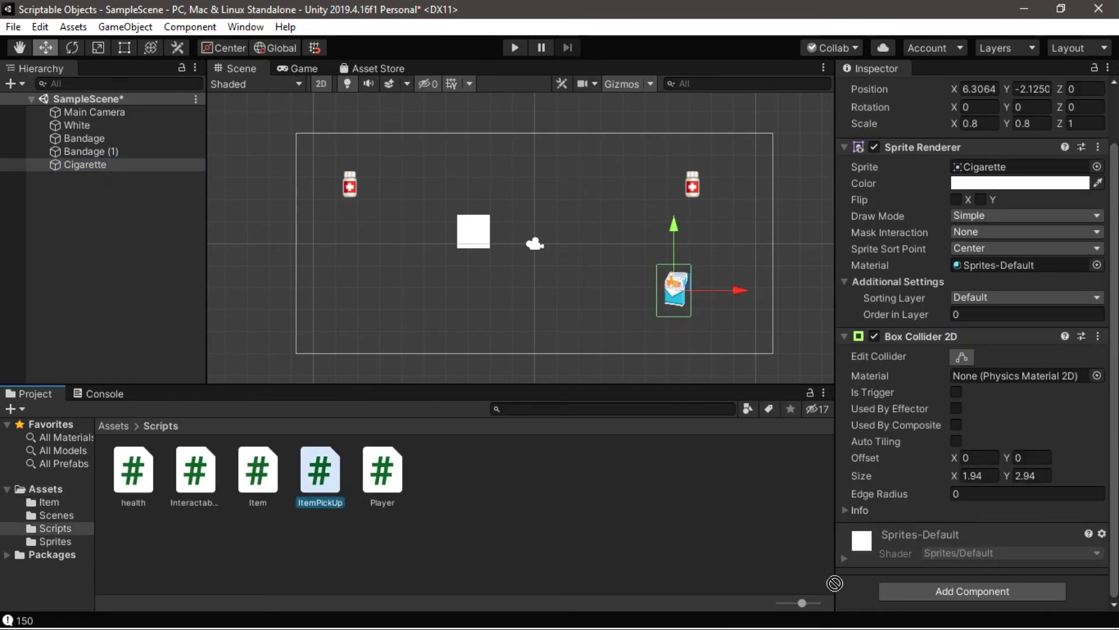
Set the Cigarette pickup's colour to opaque red (E55E5E)
scroll(962, 548, "down", 3)
left_click(970, 476)
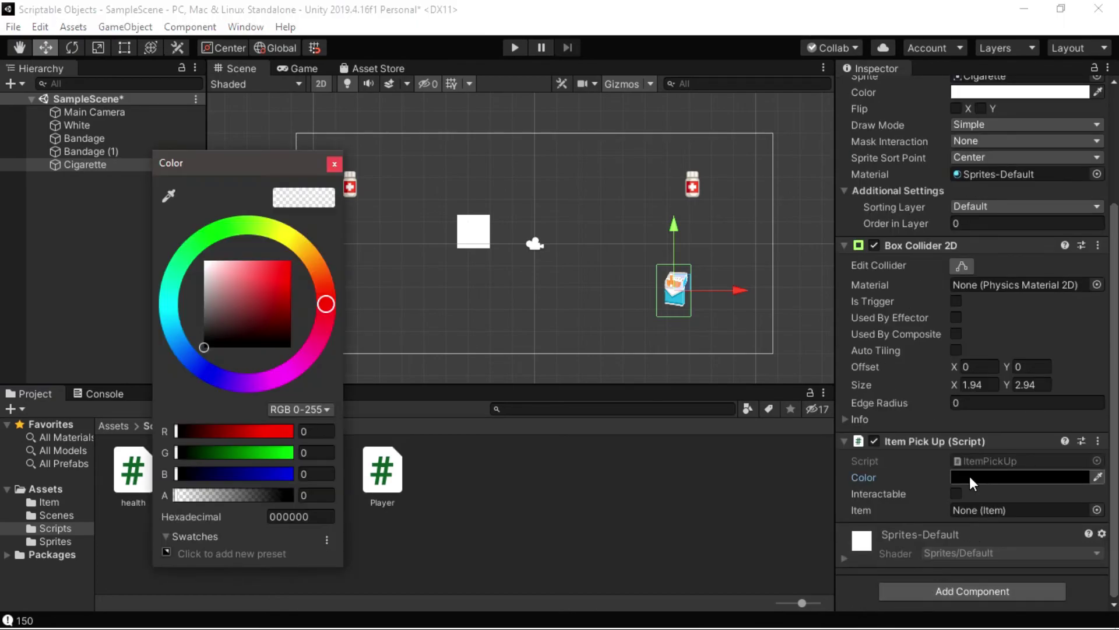
left_click(257, 270)
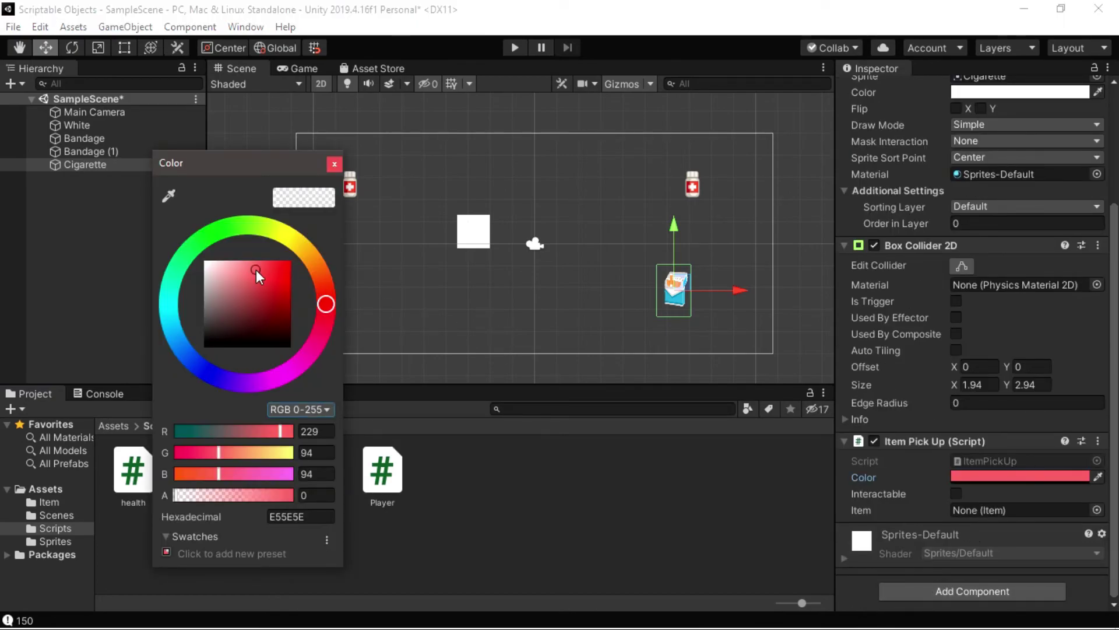
left_click(256, 496)
left_click(336, 163)
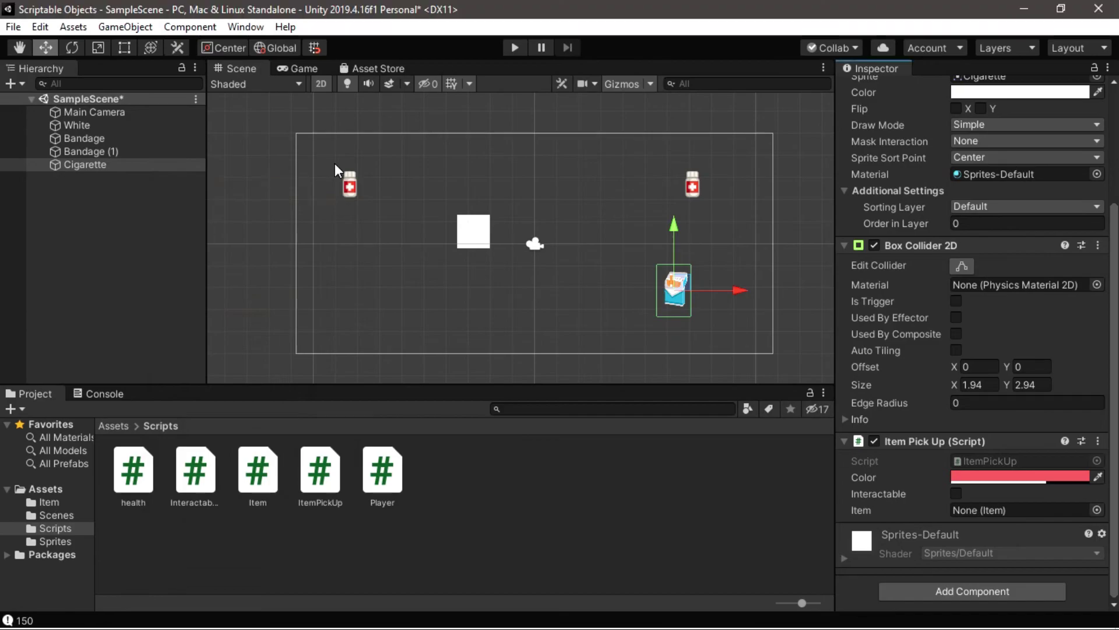
Create a new Inventory > Health asset named DecreaseHealth in the Item folder
left_click(119, 423)
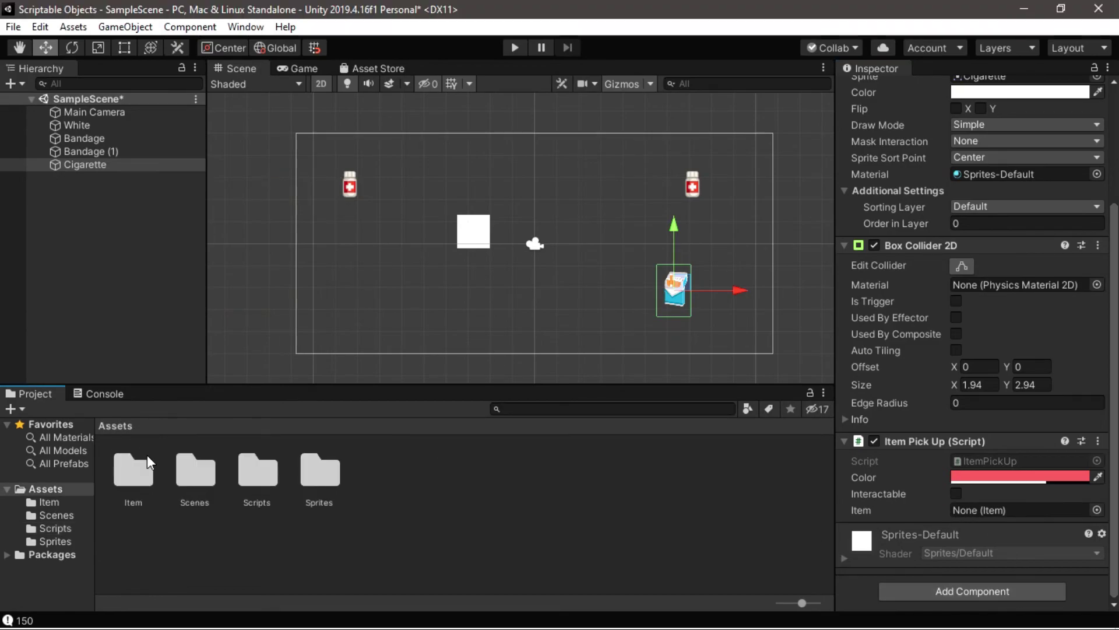
double_click(136, 474)
right_click(285, 480)
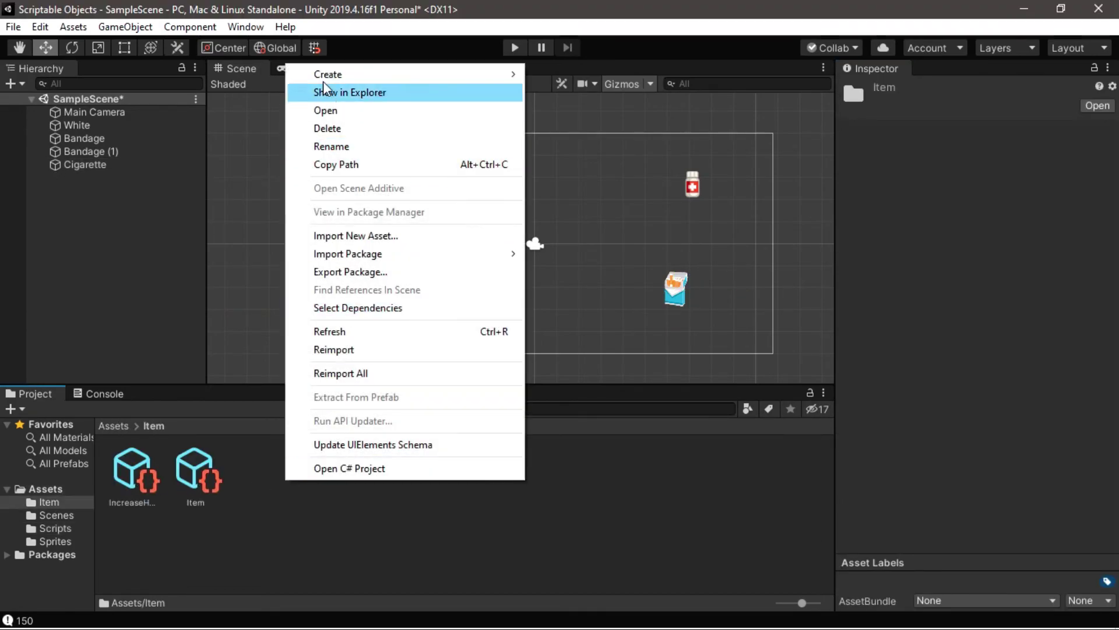
mouse_move(323, 76)
mouse_move(582, 34)
left_click(778, 45)
type("Decre")
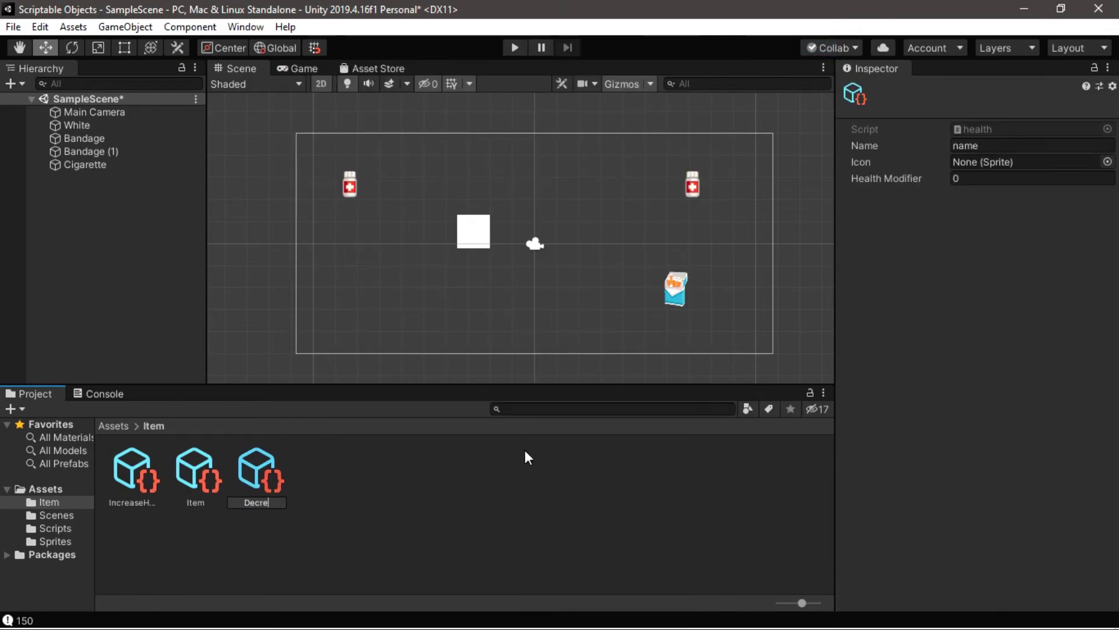
type("aseHealth")
key("Return")
Set the item's Name to DecreaseHealth and its Health Modifier to -60
left_click(1031, 143)
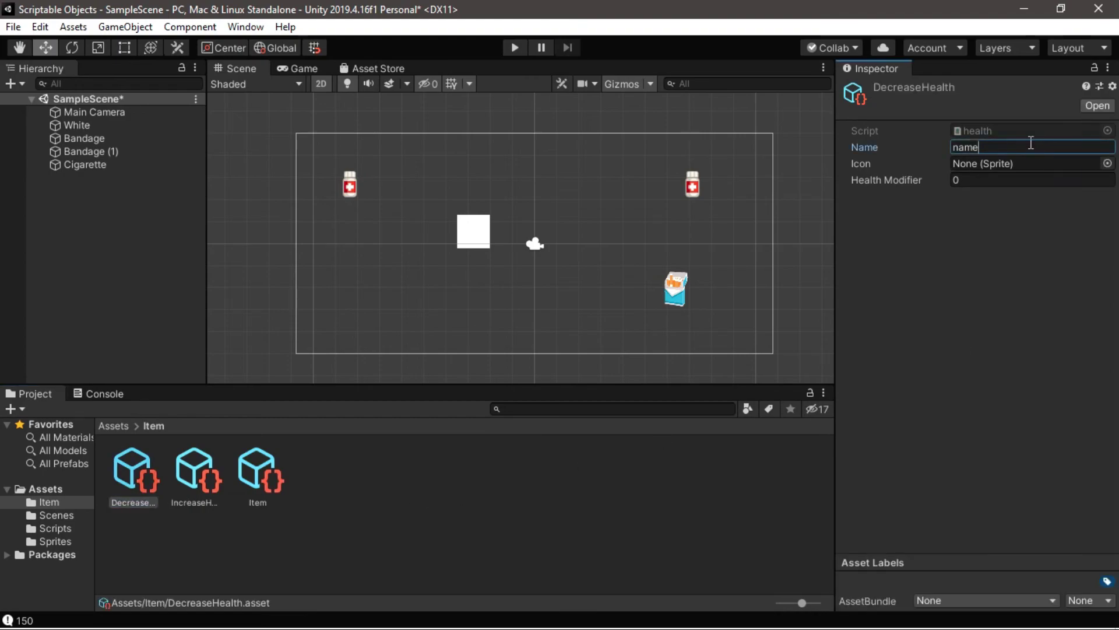
type("D")
type("ecreaseHealth")
left_click(1000, 180)
type("-6")
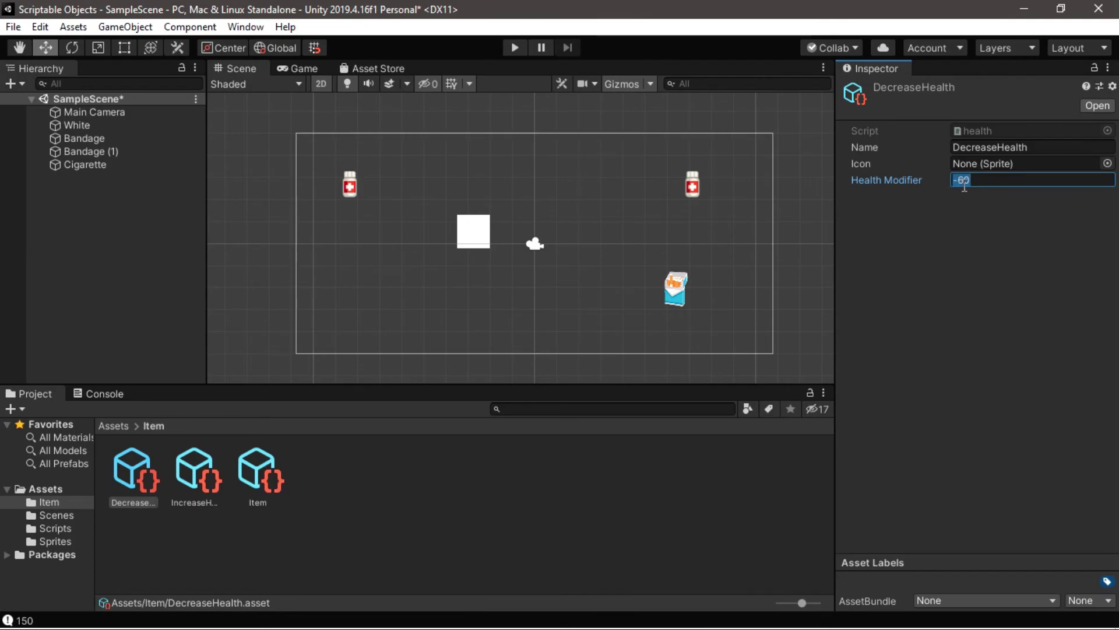
left_click(1005, 212)
Assign DecreaseHealth to the Cigarette's Item Pick Up Item field
left_click(102, 164)
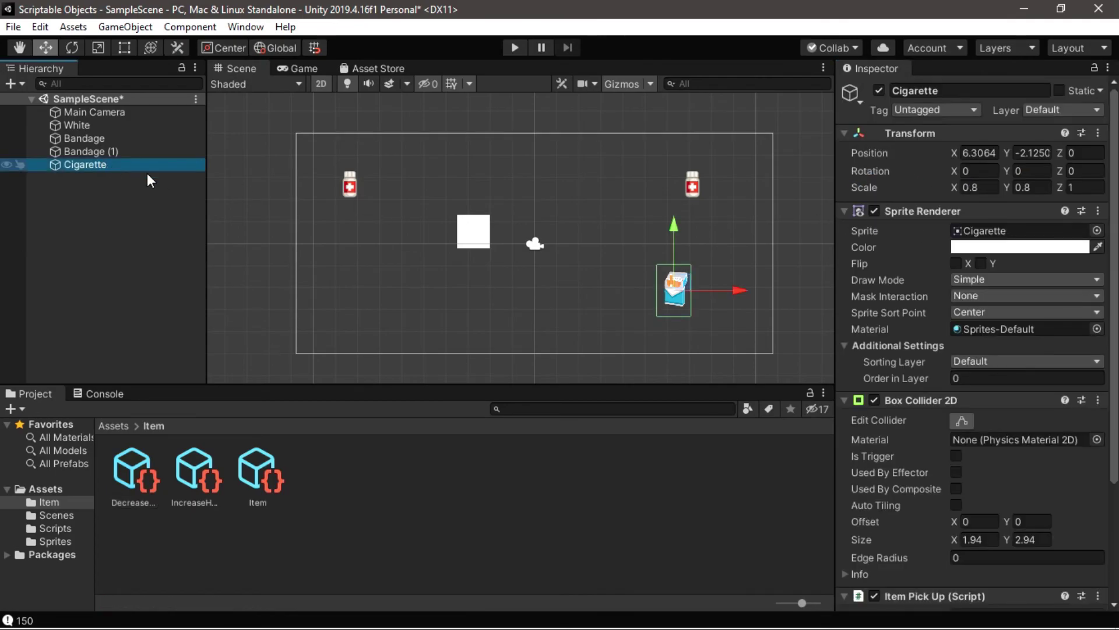
scroll(879, 335, "down", 5)
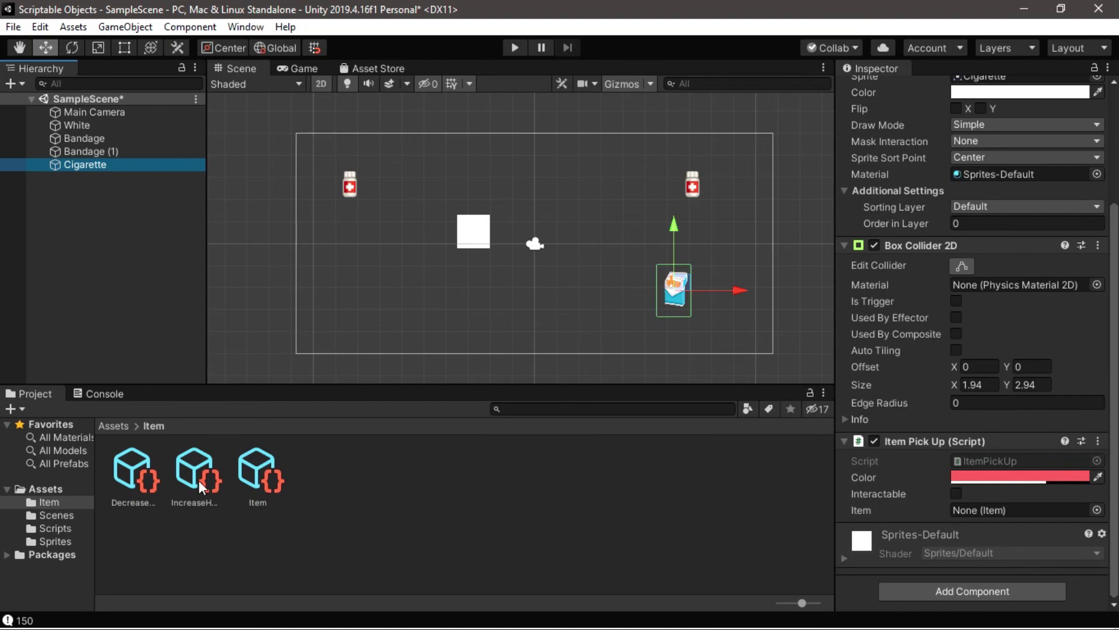
left_click_drag(132, 474, 970, 512)
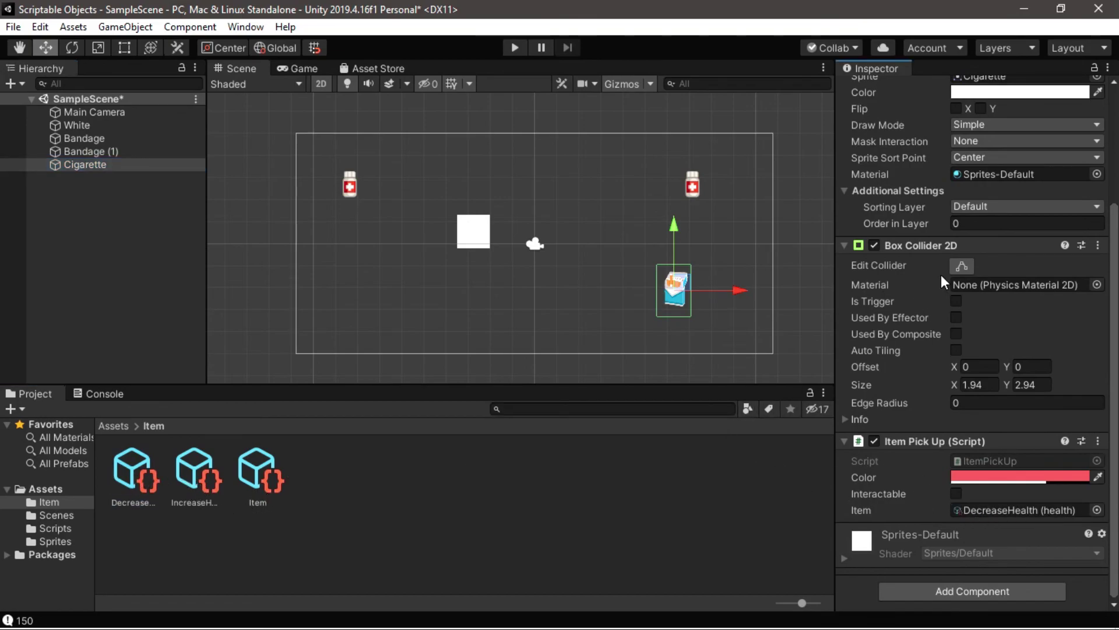
Pull the collider's left and bottom edges in to fit the cigarette sprite, about 1.19 × 1.87
left_click(962, 265)
mouse_move(657, 291)
left_mouse_down()
mouse_move(684, 290)
mouse_move(675, 271)
left_mouse_up()
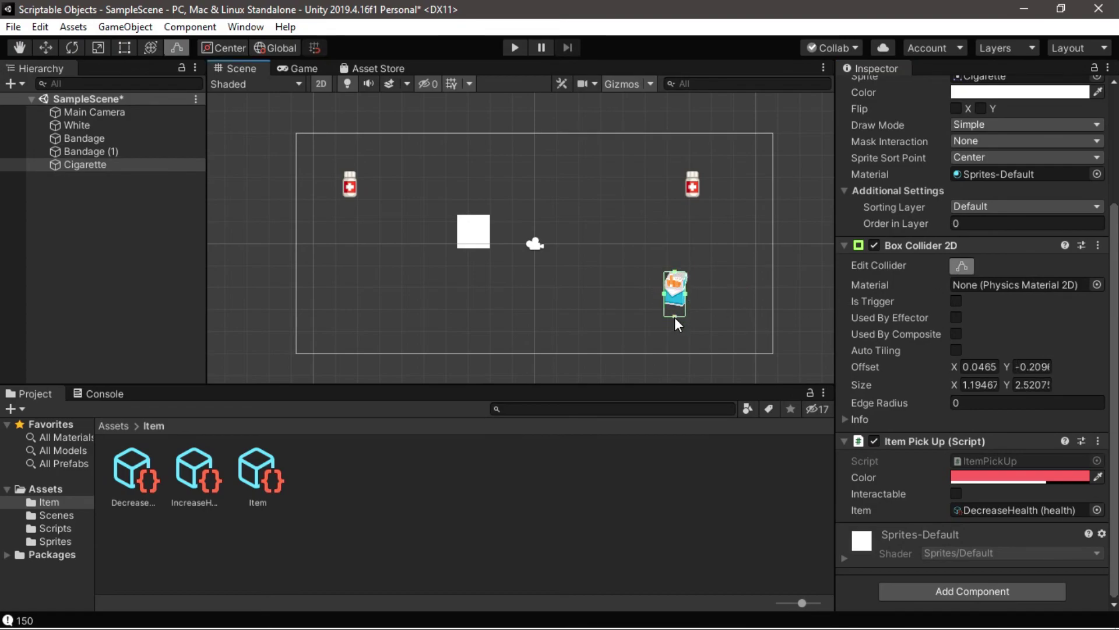
left_click_drag(675, 317, 679, 305)
key("w")
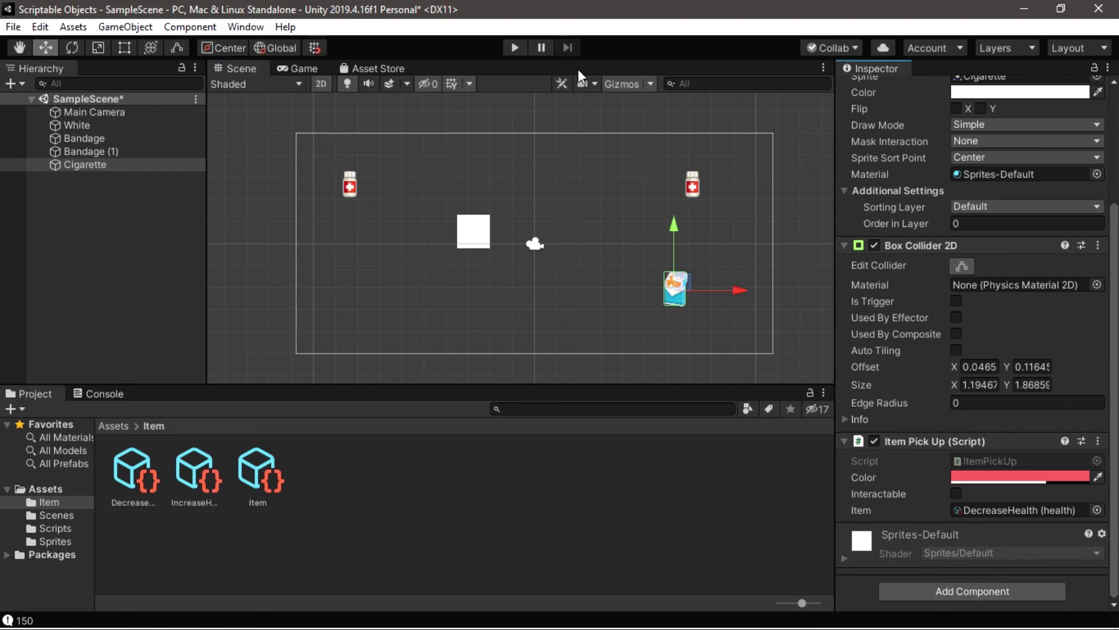
left_click(93, 125)
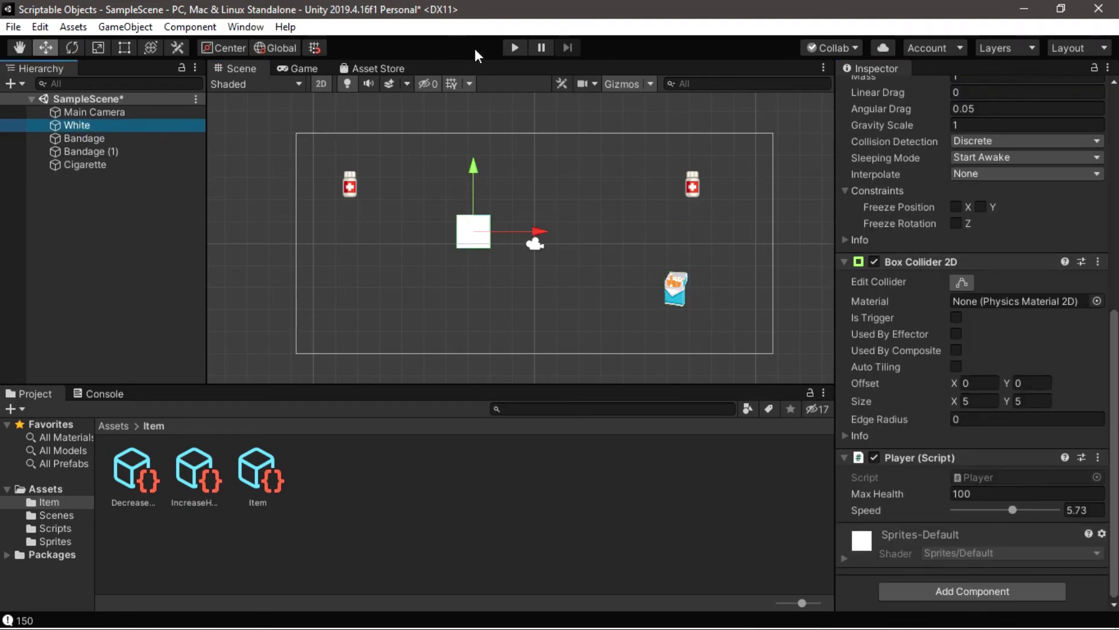
Play the scene with a cleared Console and collect the right bandage, logging health 150
left_click(514, 49)
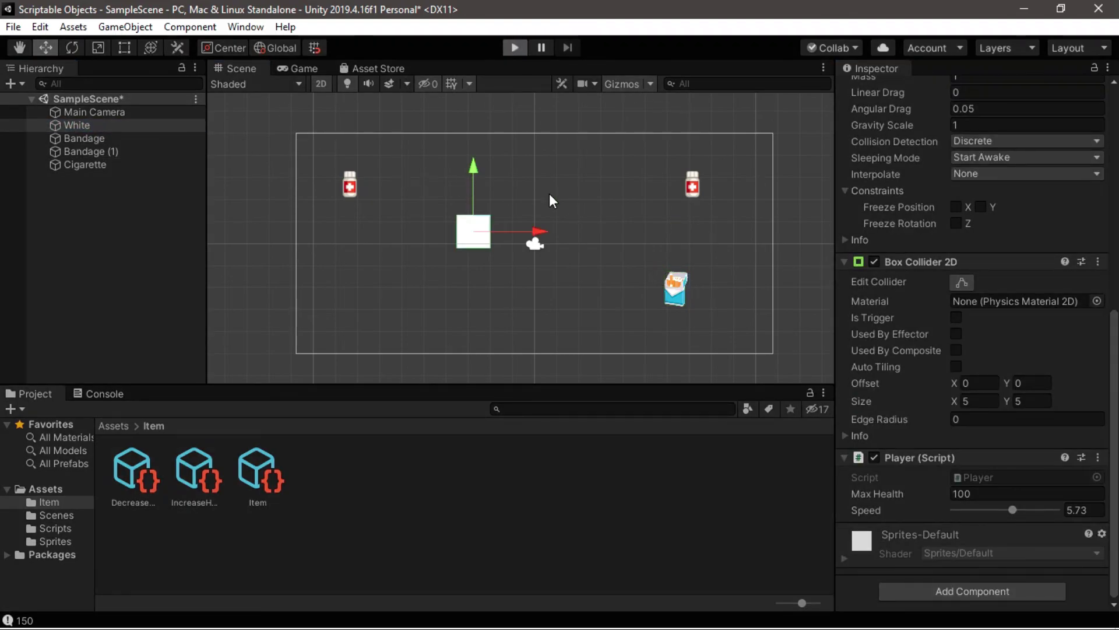
left_click(102, 394)
left_click(17, 409)
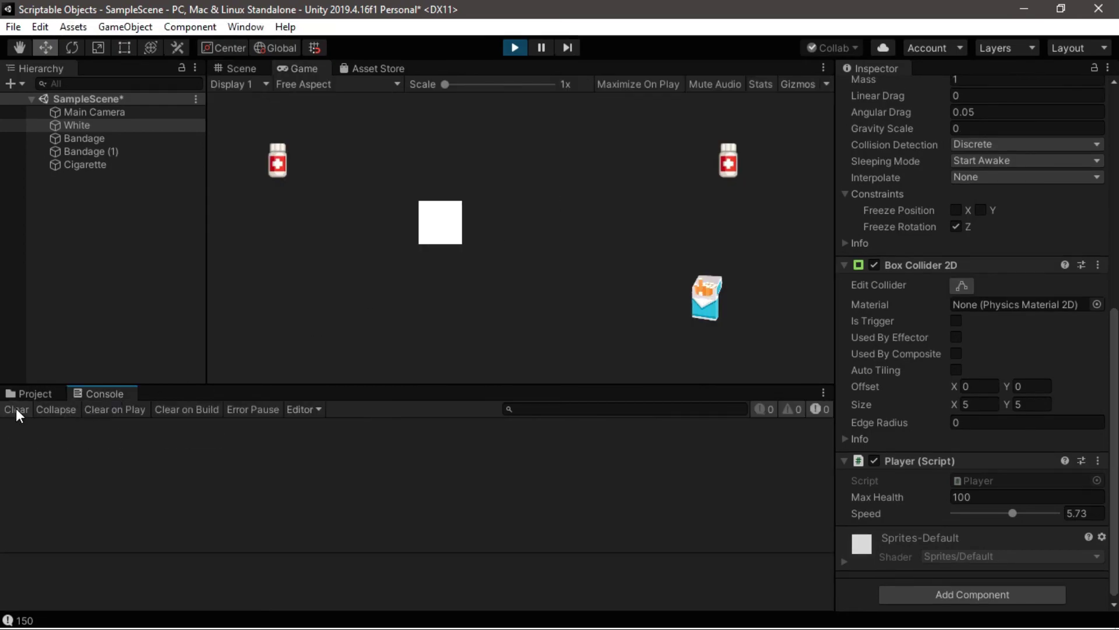
left_click(517, 177)
key("d")
key("w")
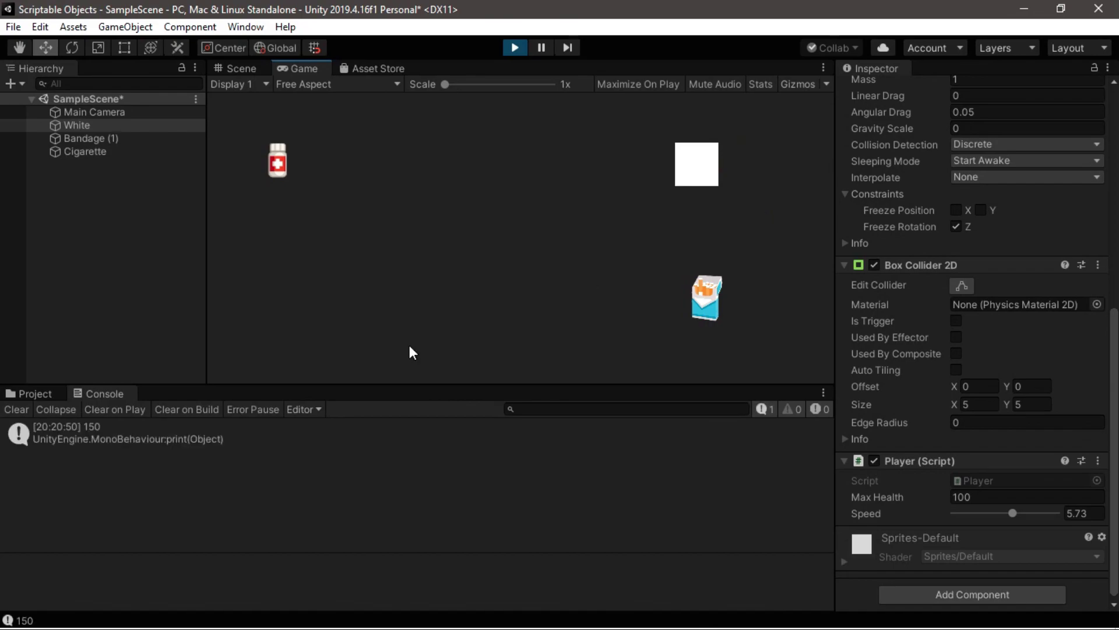
key("a")
left_click(102, 436)
Collect the cigarette (health 90) and then the remaining bandage (health 140)
key("s")
key("d")
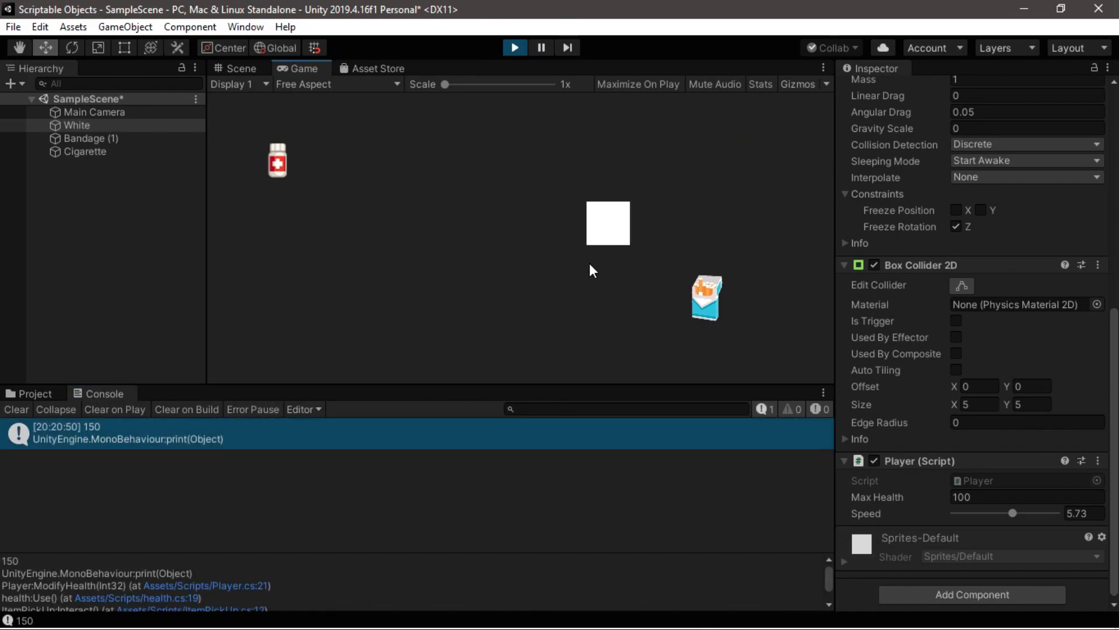
left_click(90, 466)
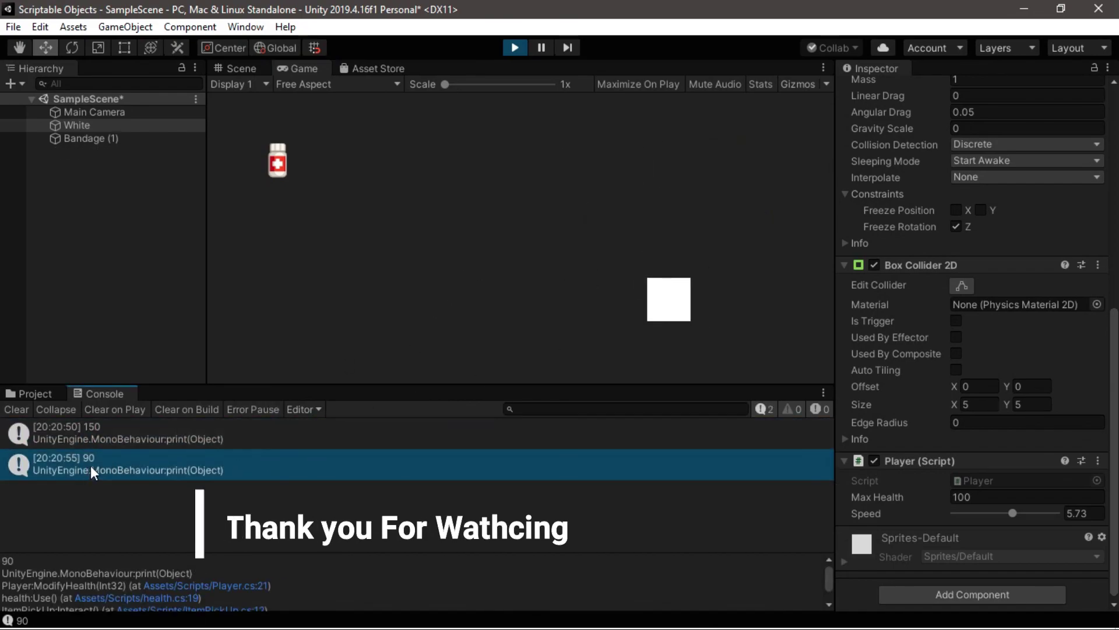
left_click(525, 316)
key("a")
key("w")
key("a")
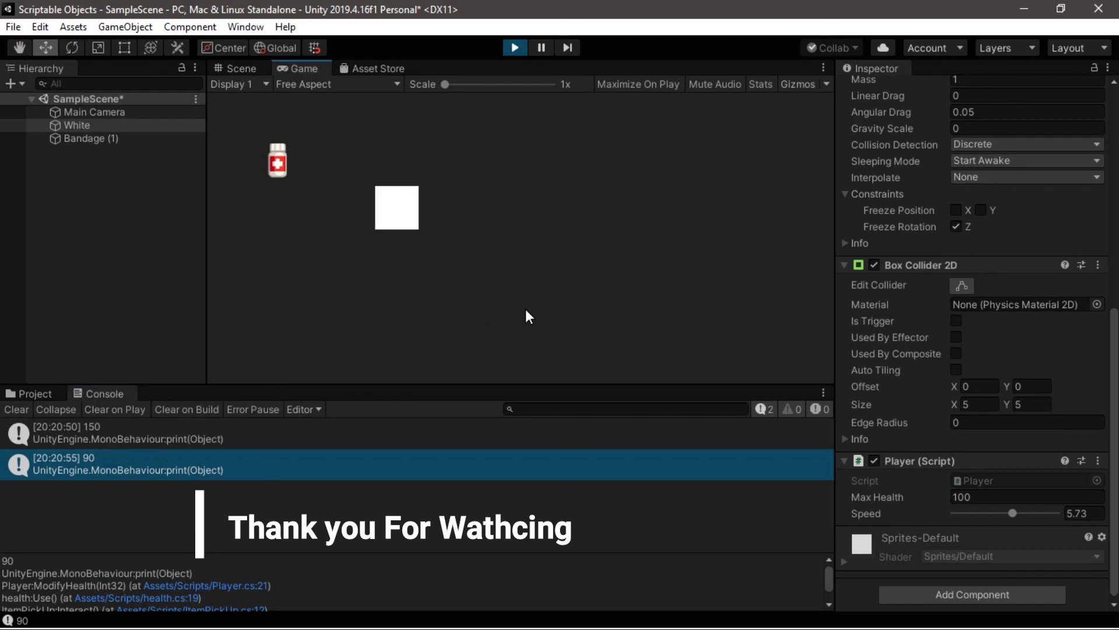
left_click(97, 498)
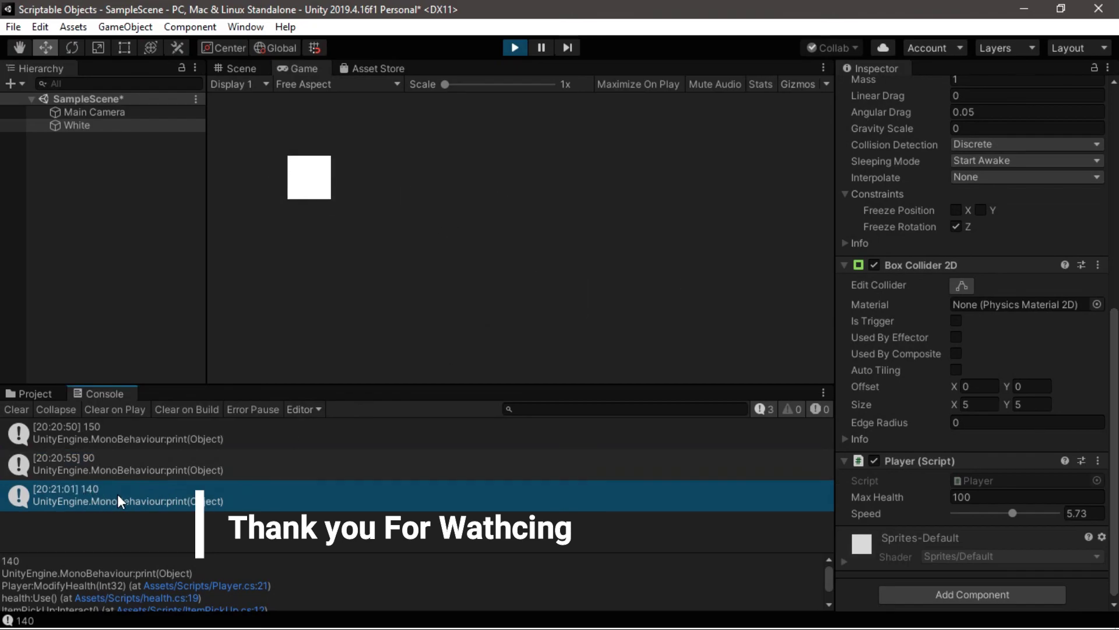